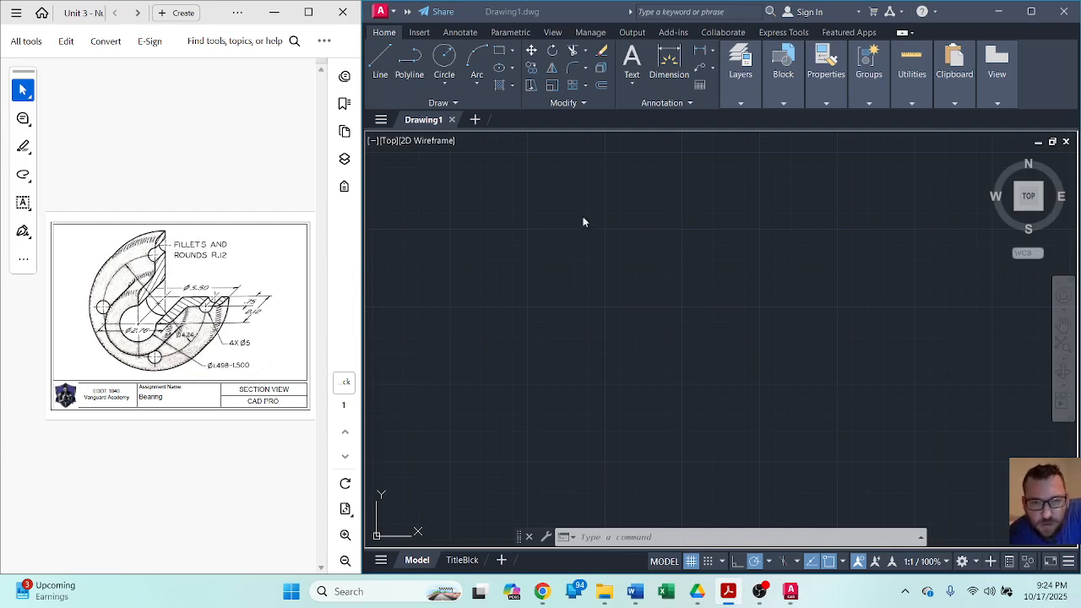
pyautogui.click(441, 67)
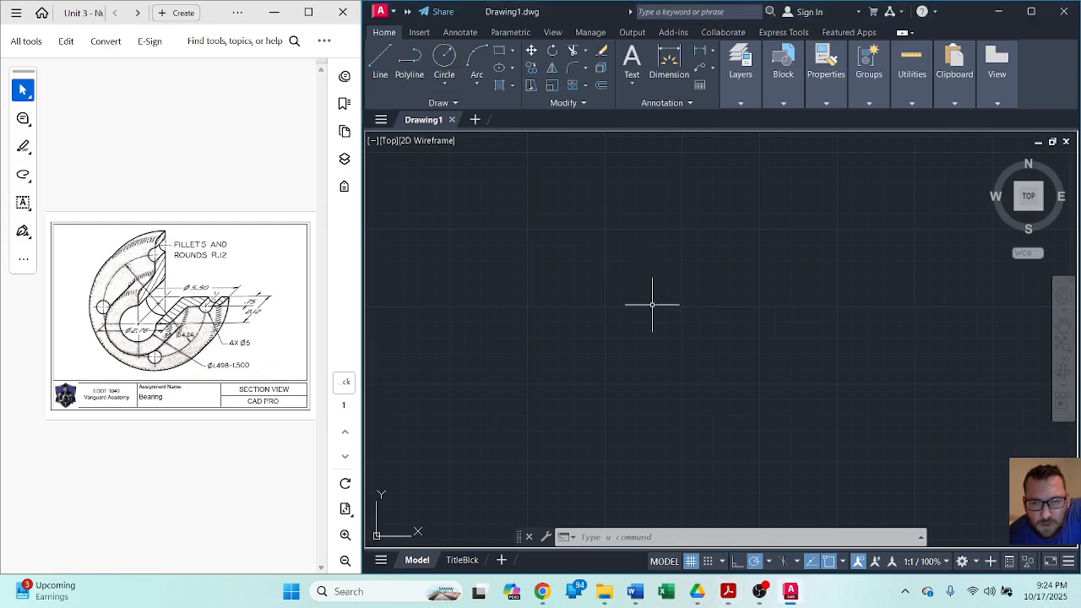
pyautogui.click(672, 330)
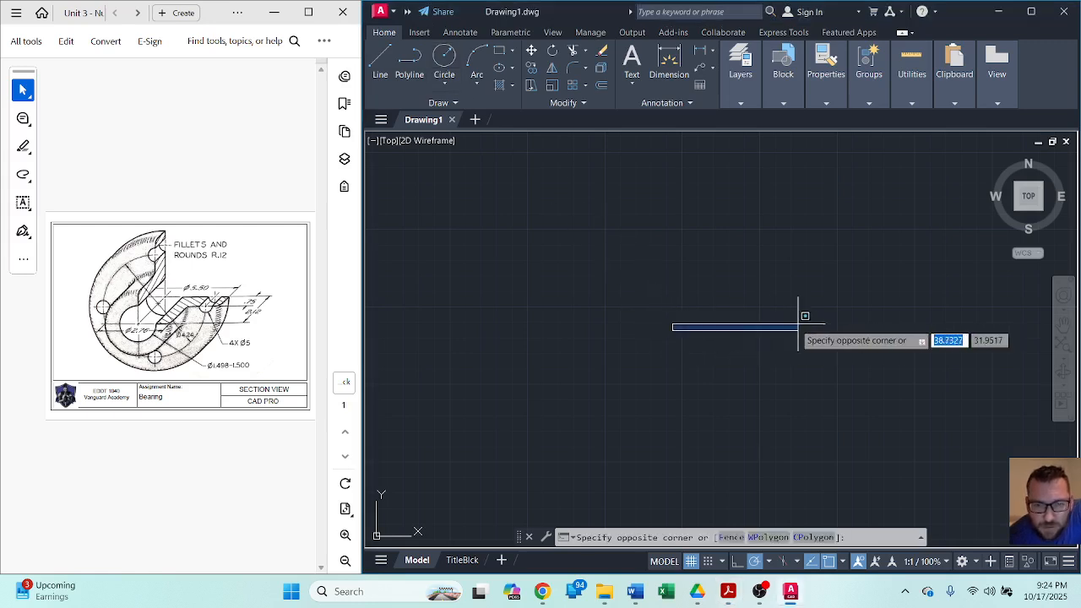
pyautogui.press('Escape')
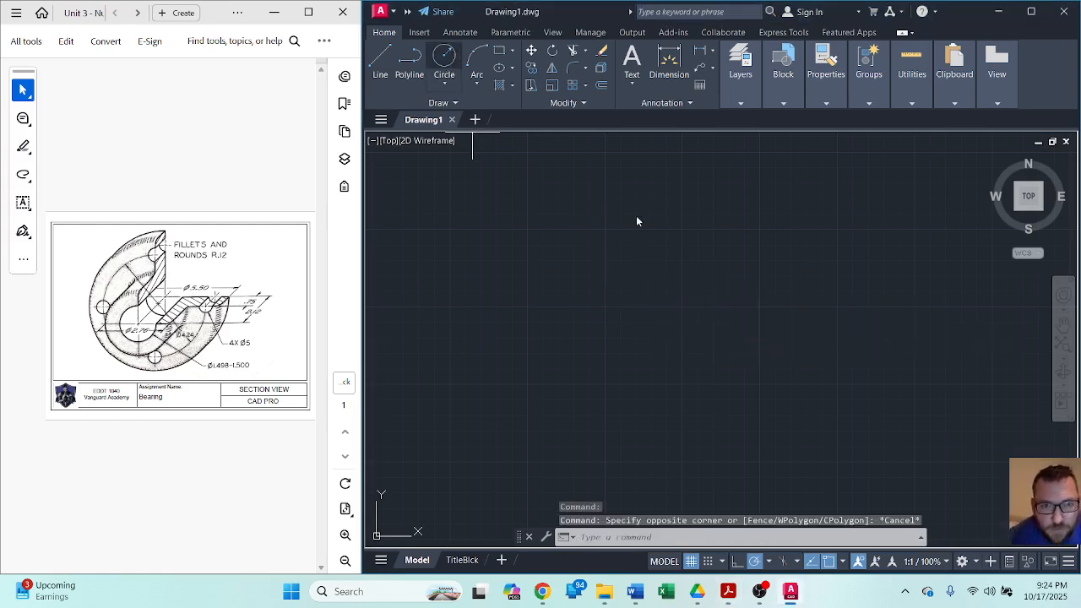
# Draw a circle 5.5 in diameter in the middle of the empty drawing as the bearing's outer edge.
pyautogui.click(445, 65)
pyautogui.click(714, 333)
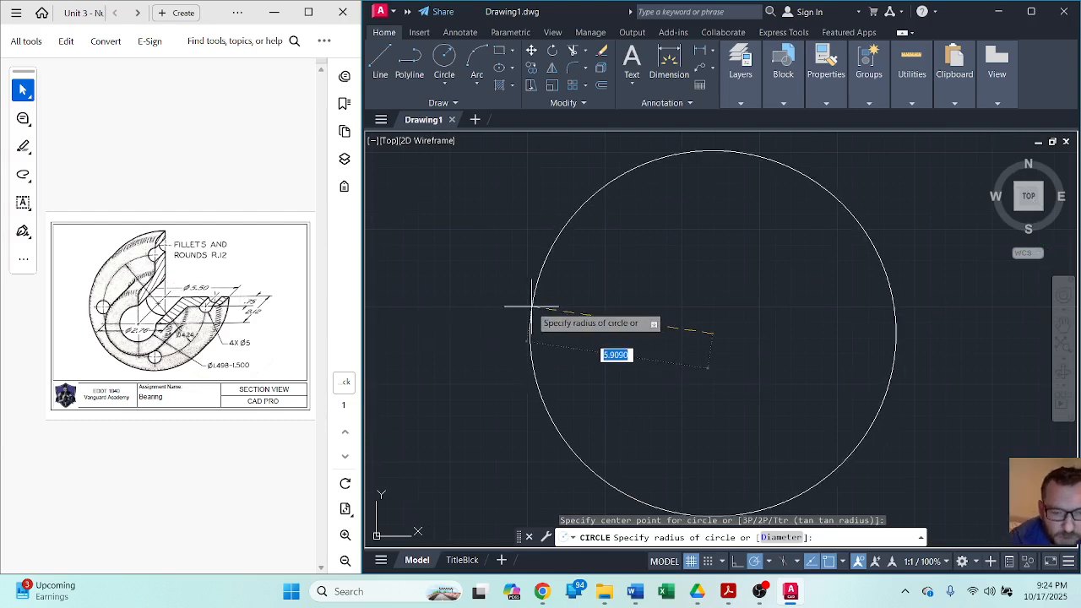
pyautogui.write('d')
pyautogui.press('Return')
pyautogui.press('BackSpace')
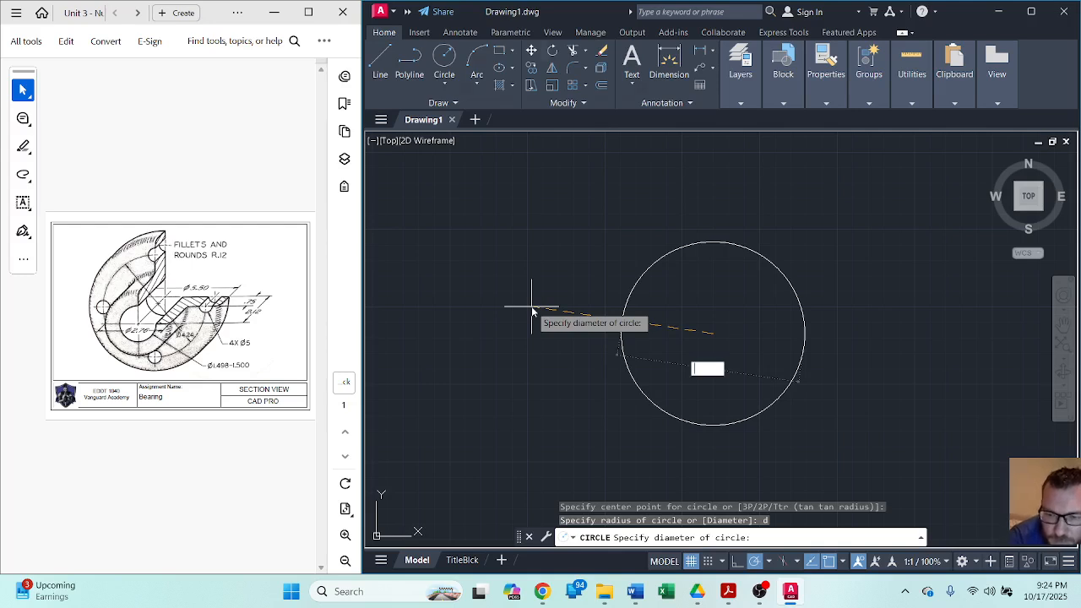
pyautogui.press('Num_Lock')
pyautogui.write('5.5')
pyautogui.press('Return')
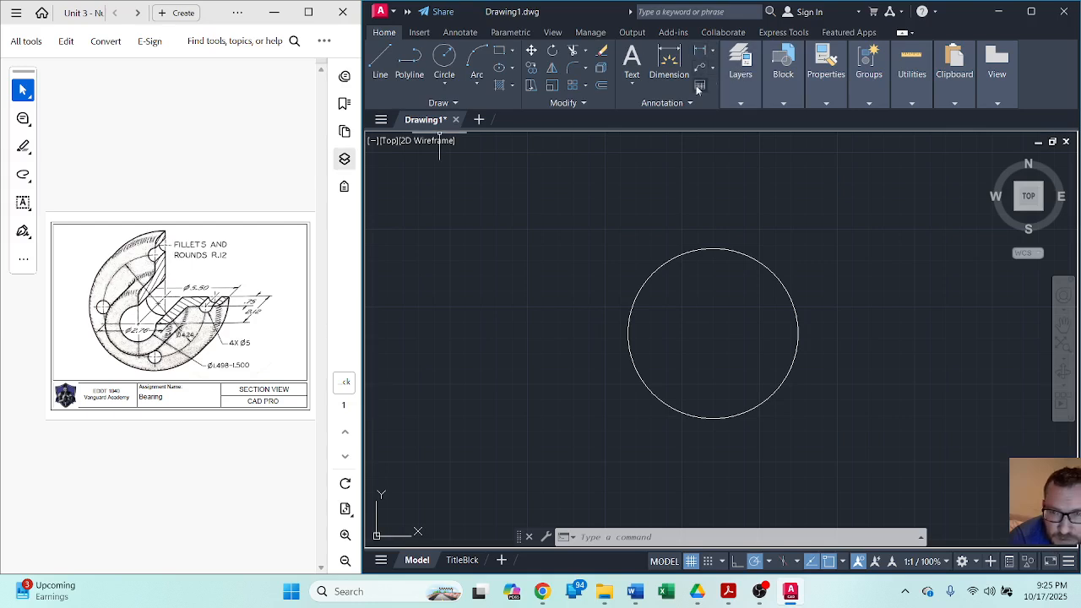
# Make the Center Line layer current.
pyautogui.click(740, 102)
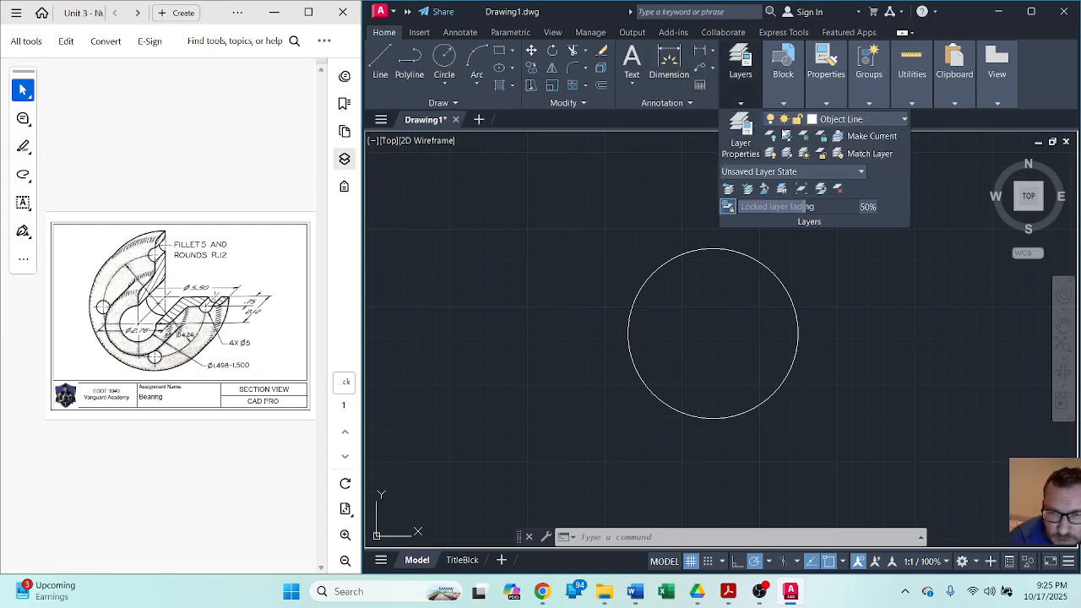
pyautogui.click(894, 120)
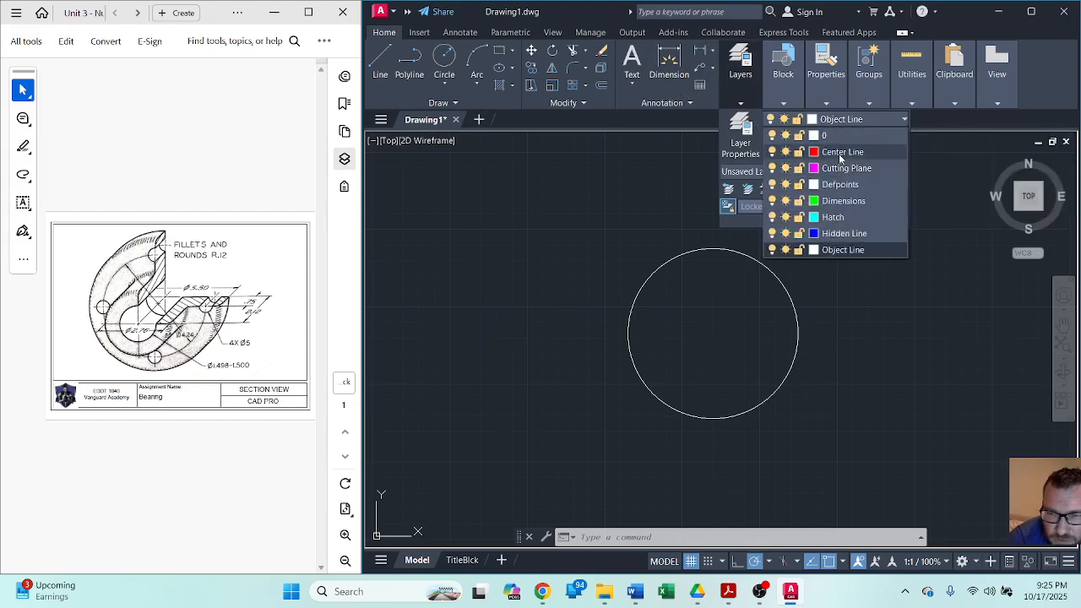
pyautogui.click(832, 150)
# Draw a bolt circle 4.24 in diameter, concentric with the outer circle.
pyautogui.click(445, 57)
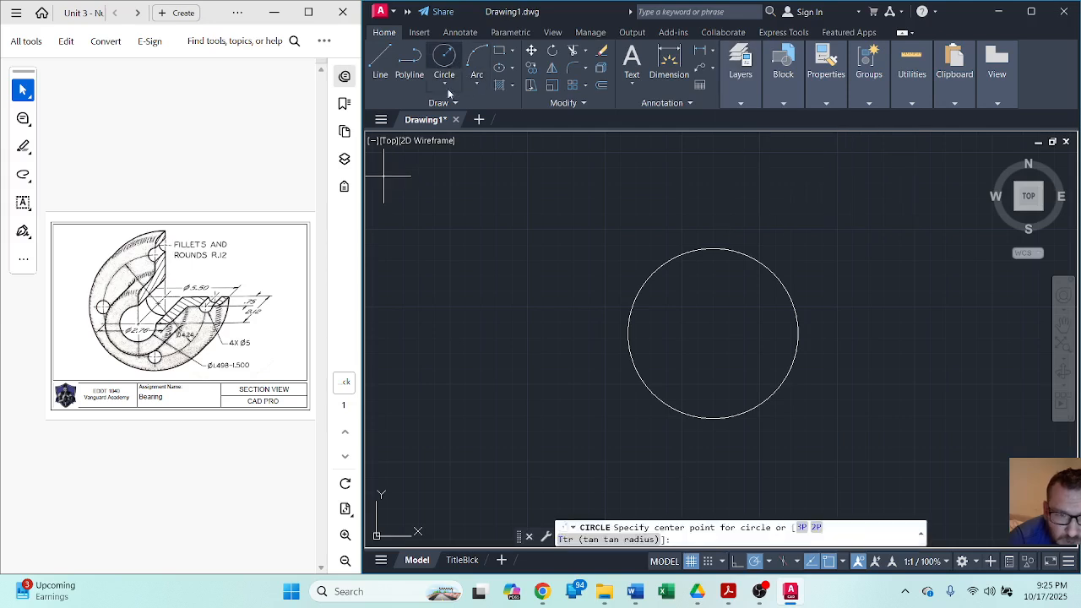
pyautogui.click(713, 333)
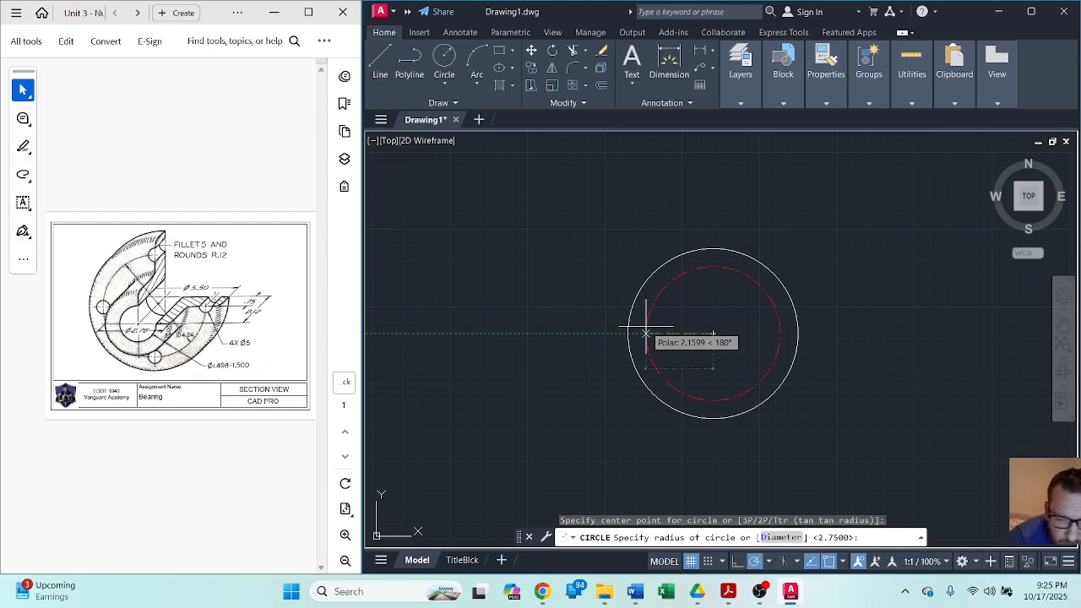
pyautogui.write('d')
pyautogui.press('Return')
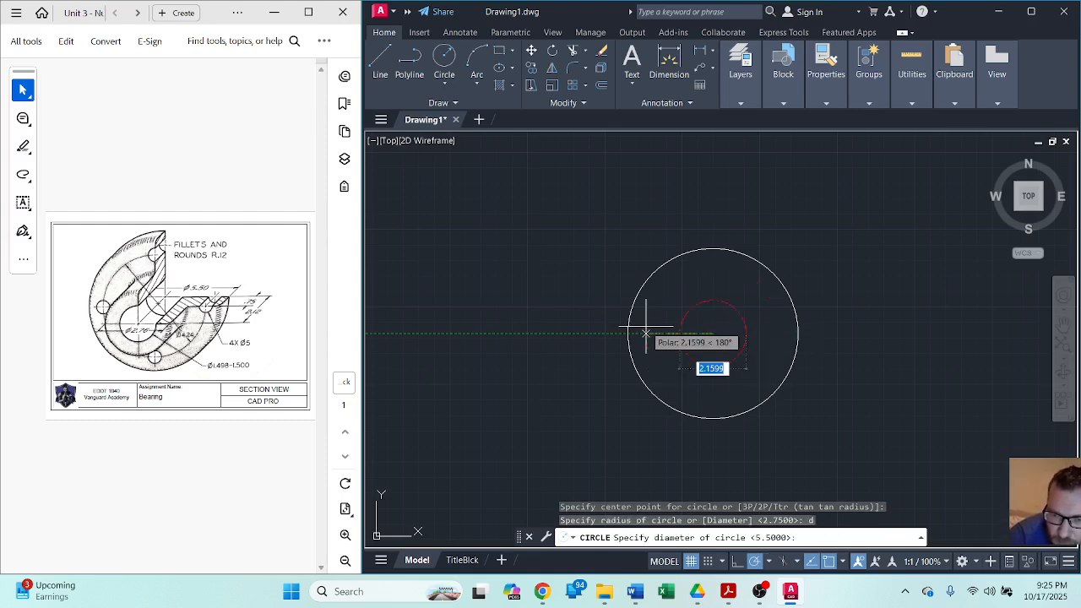
pyautogui.write('4')
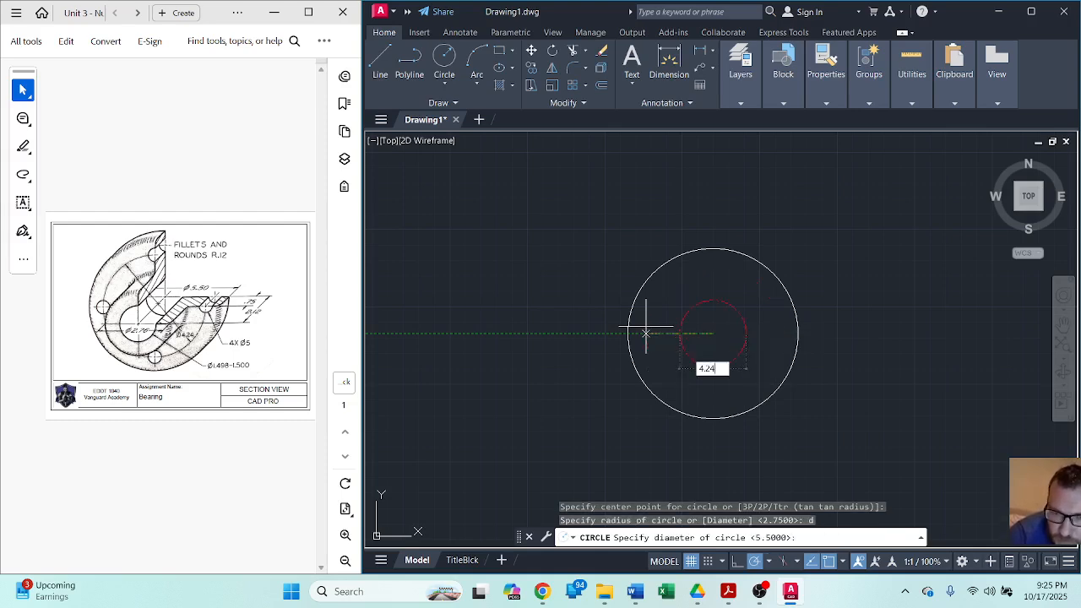
pyautogui.write('.24')
pyautogui.press('Return')
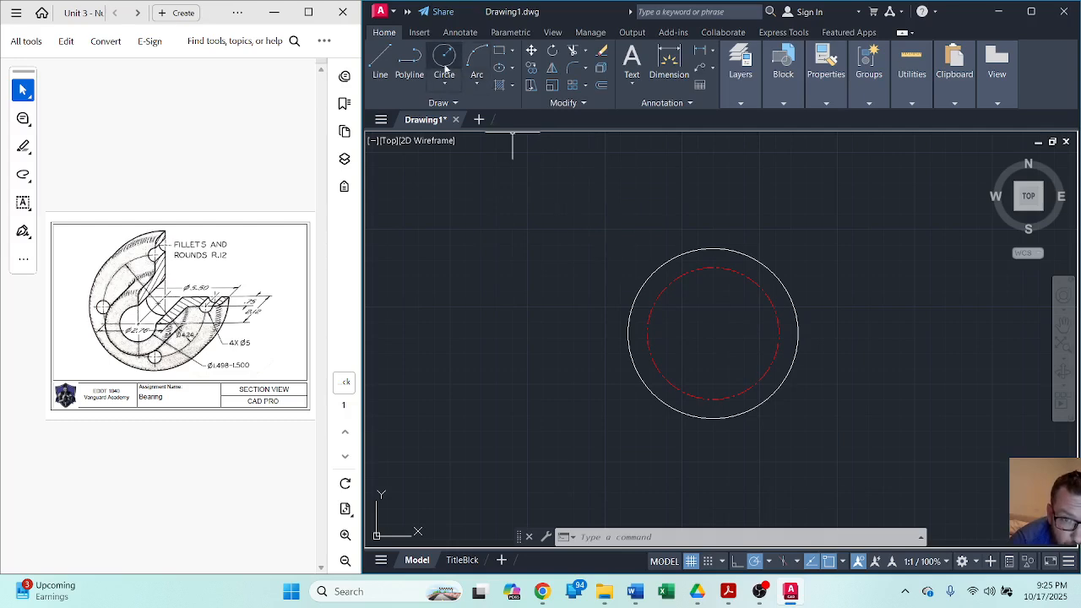
# Switch the current layer to Object Line.
pyautogui.click(783, 102)
pyautogui.click(743, 103)
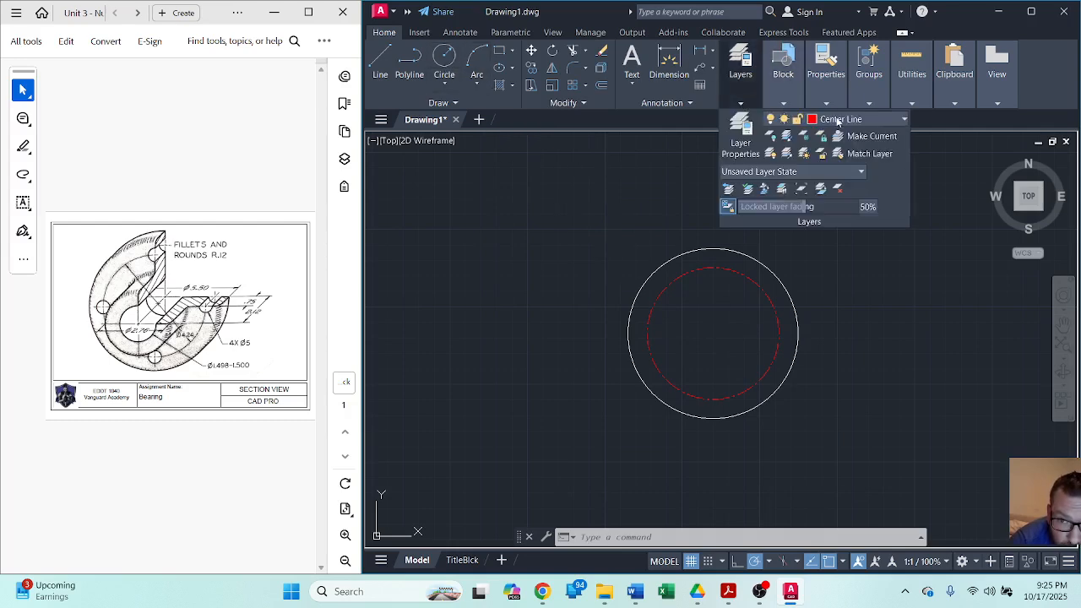
pyautogui.click(841, 119)
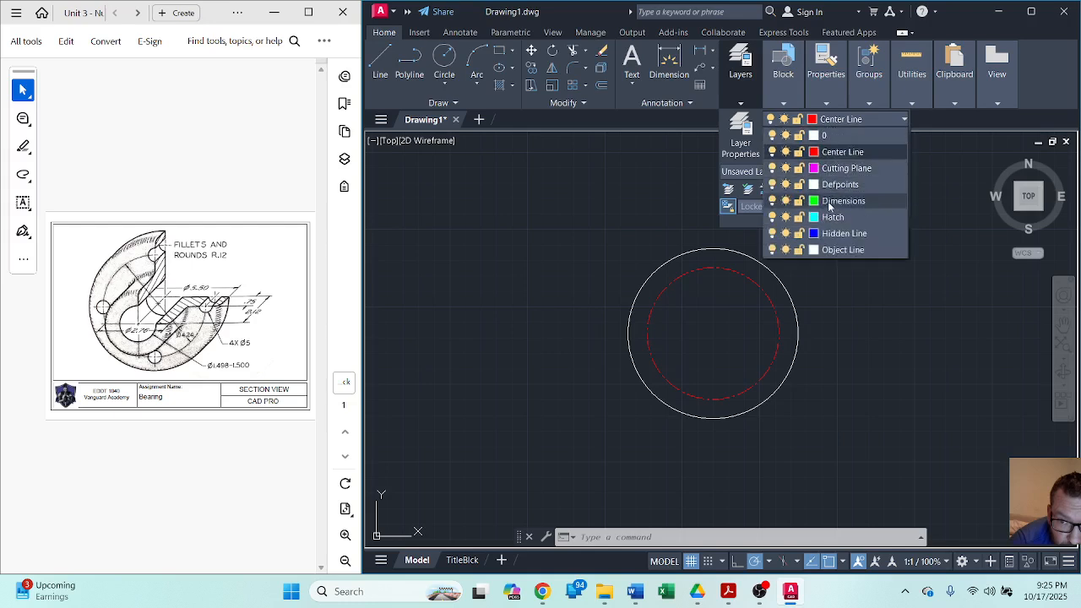
pyautogui.click(839, 251)
# Draw a circle with a radius of 2.76 at the common center of the existing circles.
pyautogui.click(444, 55)
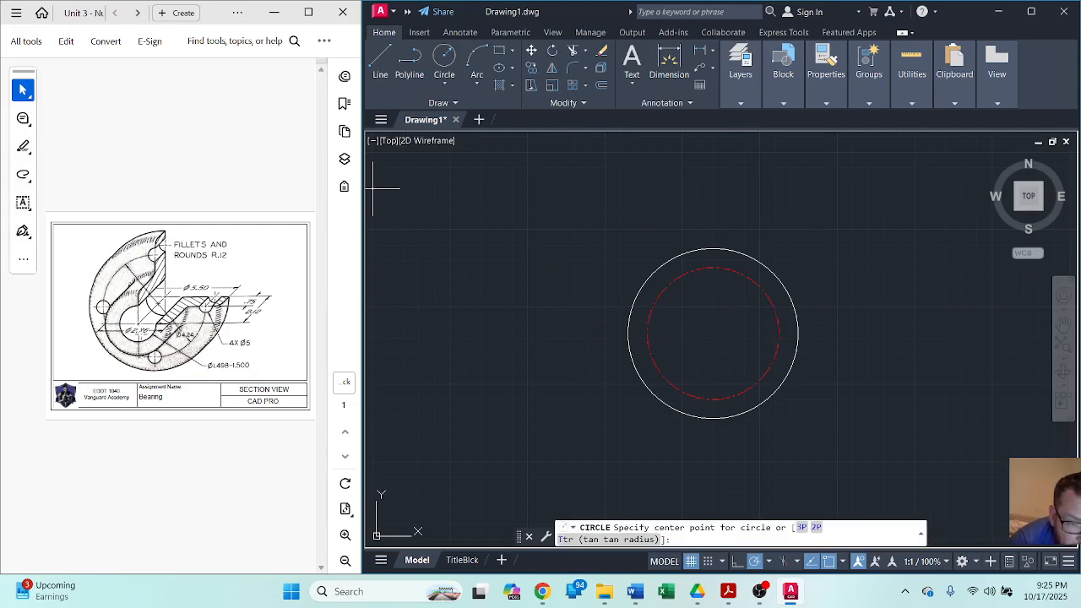
pyautogui.click(713, 333)
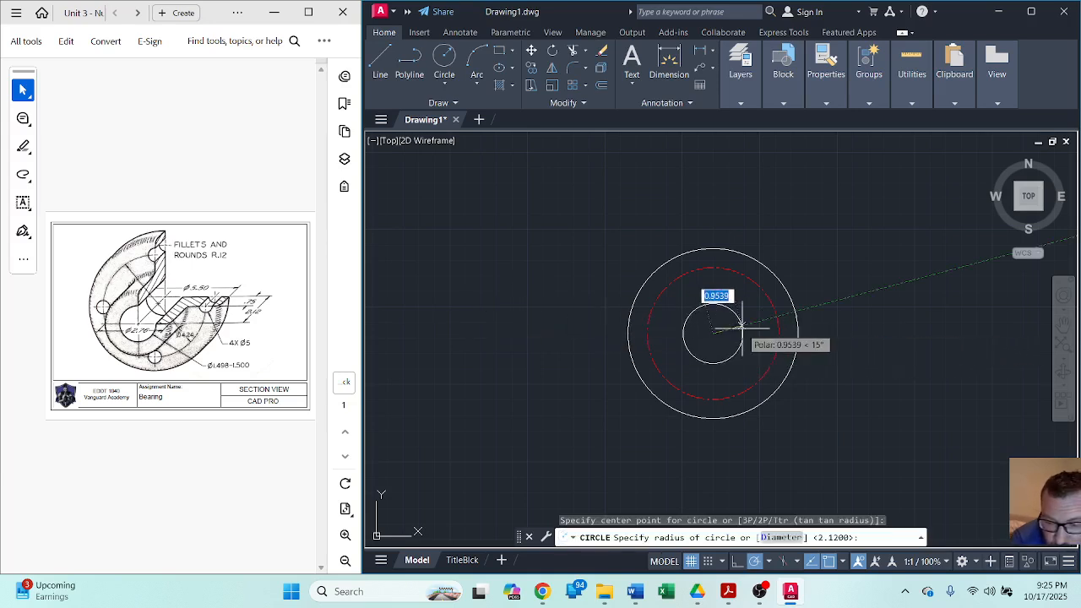
pyautogui.write('2.76')
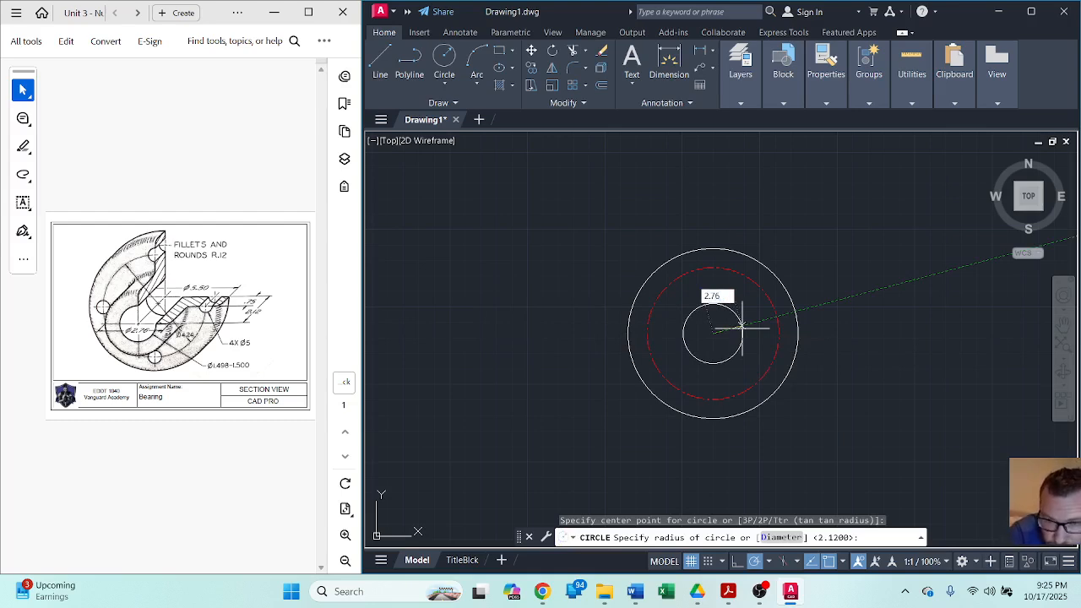
pyautogui.press('Return')
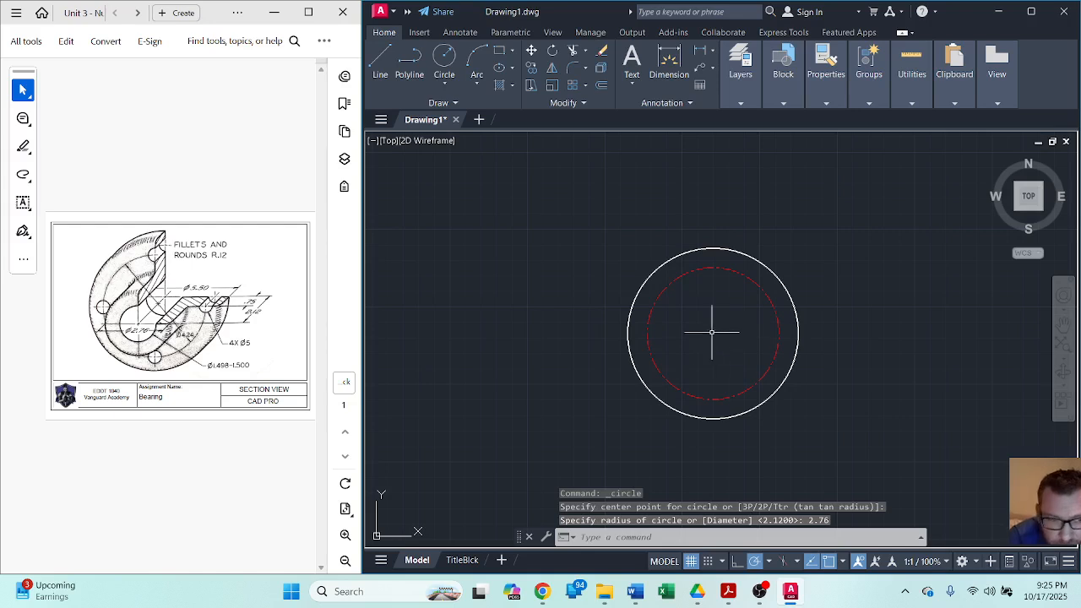
# Draw a concentric circle 2.76 in diameter inside the bolt circle.
pyautogui.click(444, 57)
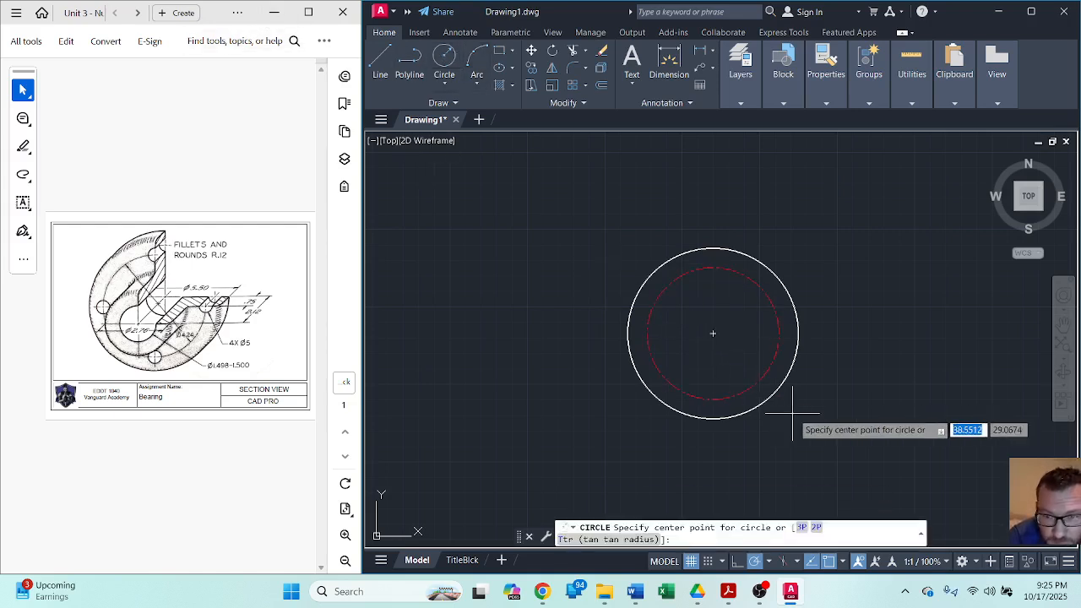
pyautogui.click(709, 332)
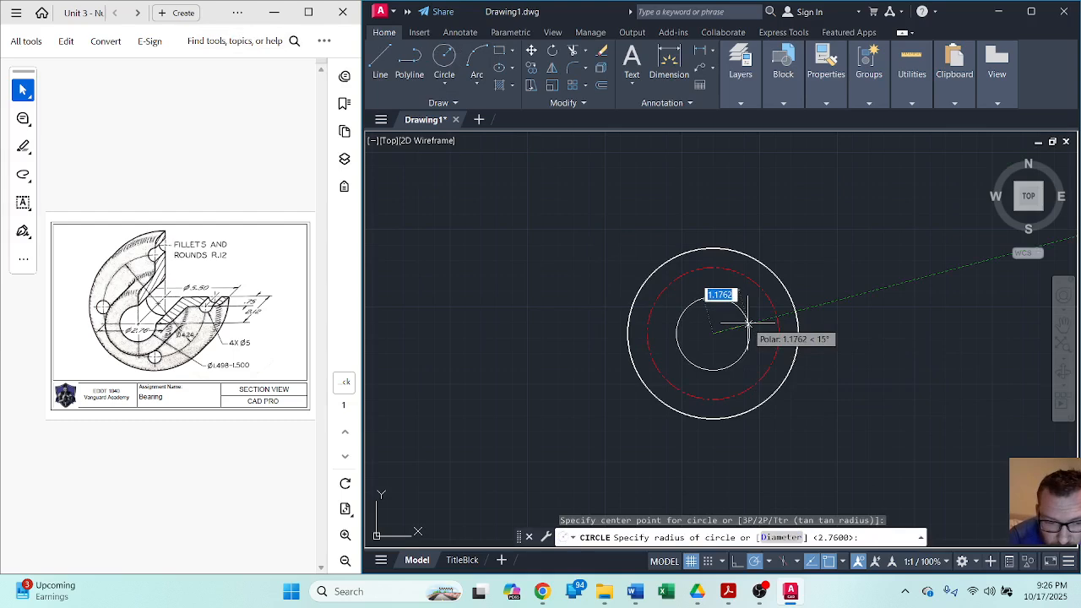
pyautogui.write('d')
pyautogui.press('Return')
pyautogui.write('2.76')
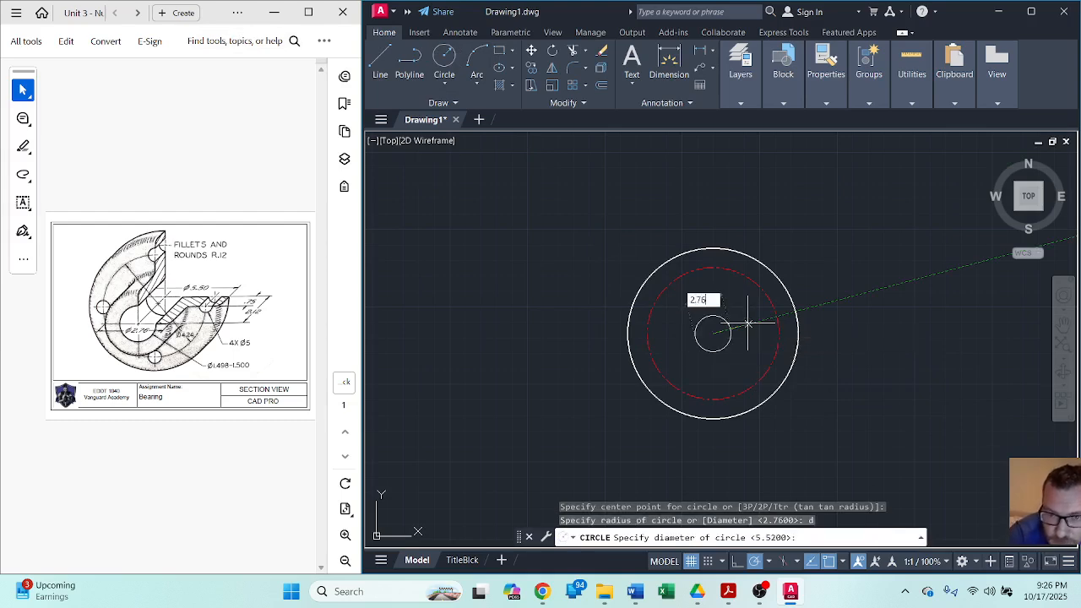
pyautogui.press('Return')
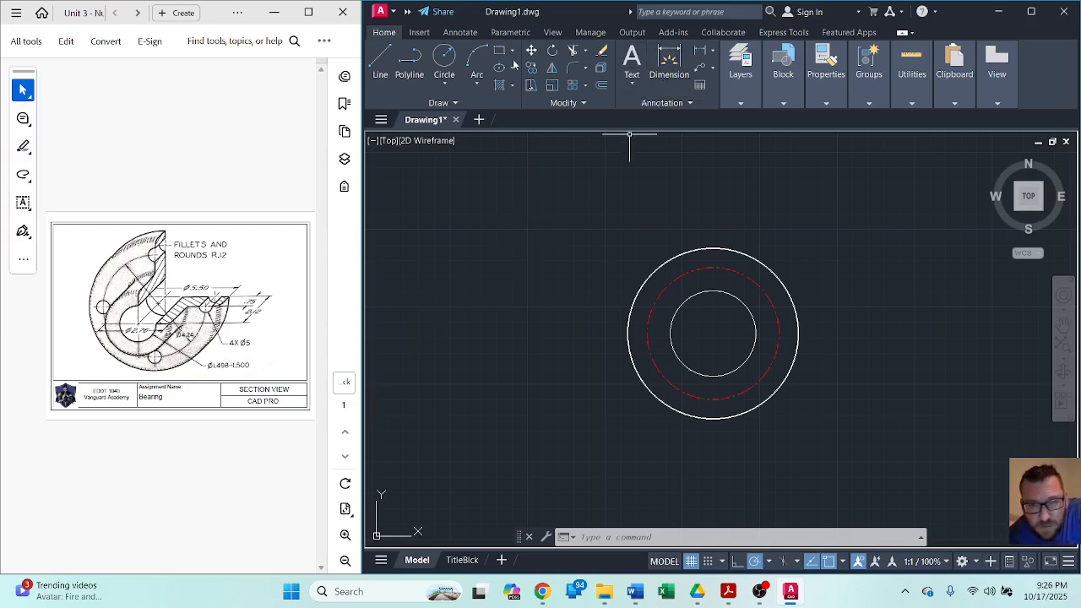
# Draw the center bore as a concentric circle 1.5 in diameter.
pyautogui.click(444, 58)
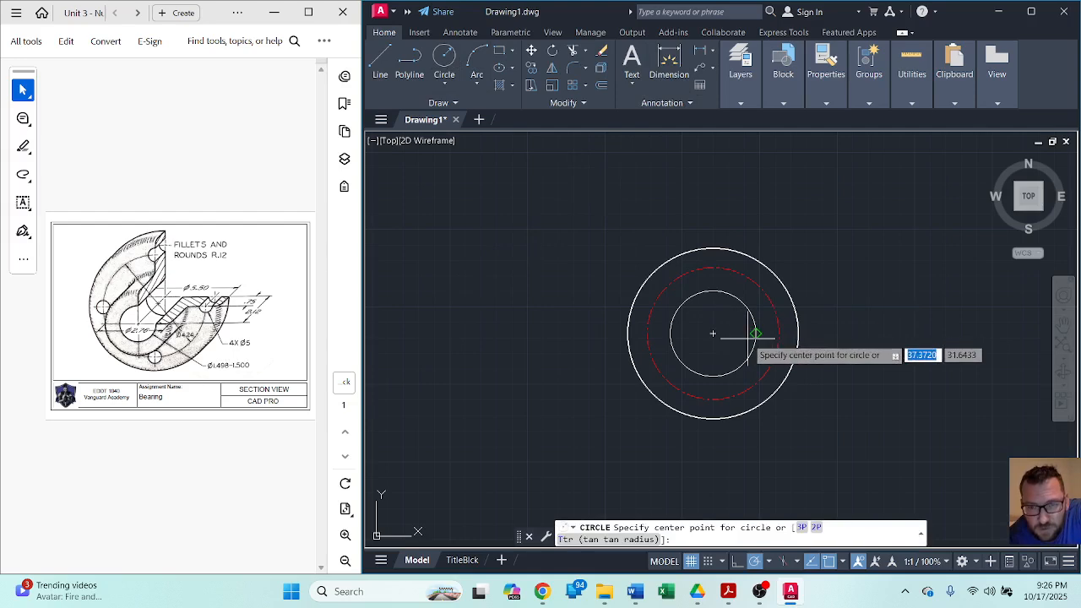
pyautogui.click(713, 334)
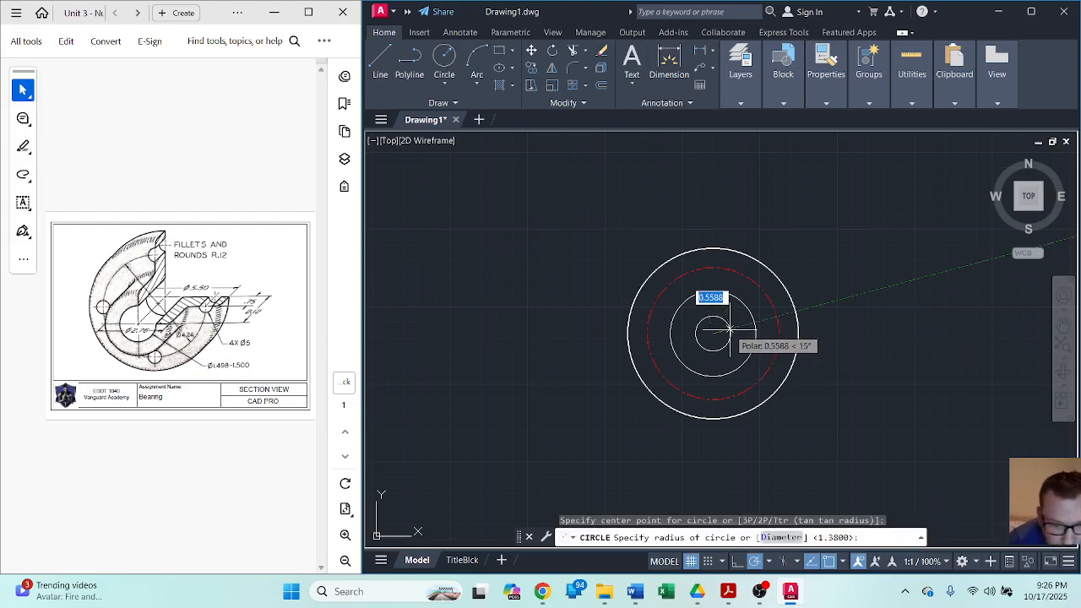
pyautogui.write('d')
pyautogui.press('Return')
pyautogui.write('1.5')
pyautogui.press('Return')
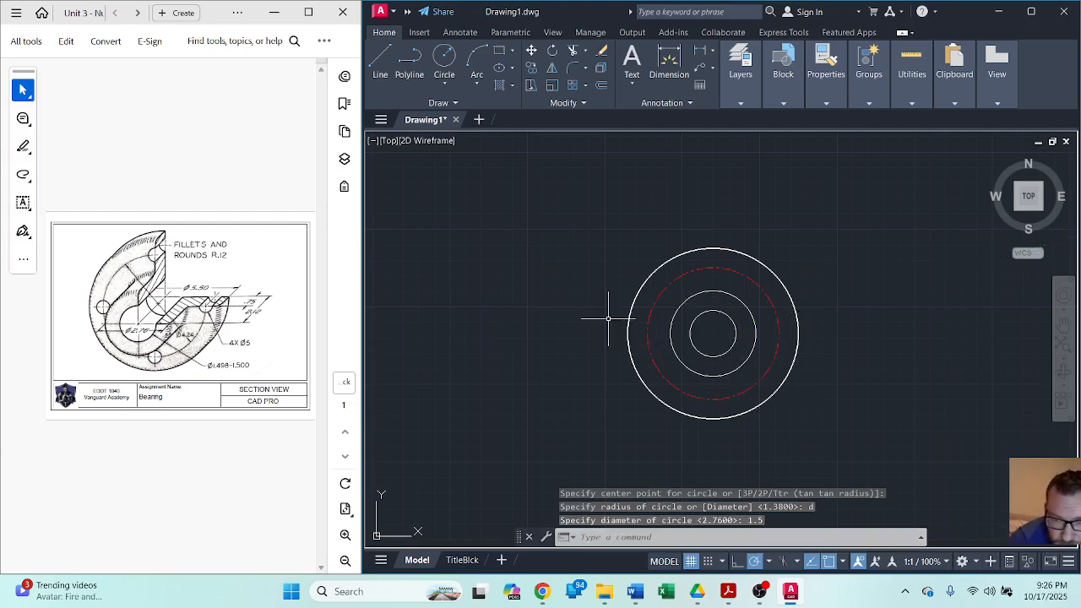
# Draw a bolt hole .5 in diameter centered on the top quadrant of the red center-line circle.
pyautogui.click(445, 63)
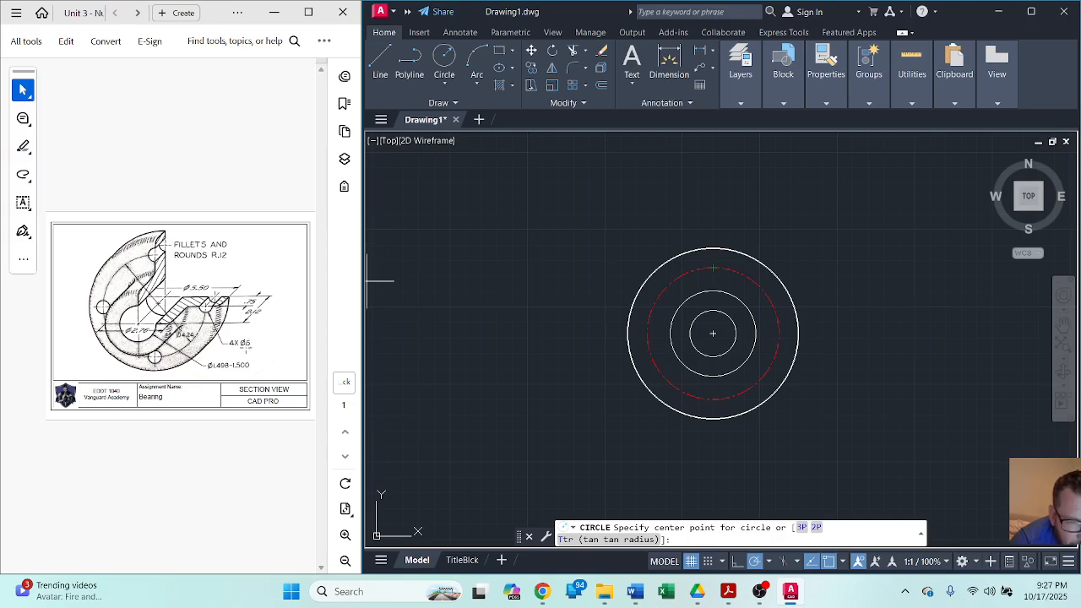
pyautogui.click(713, 267)
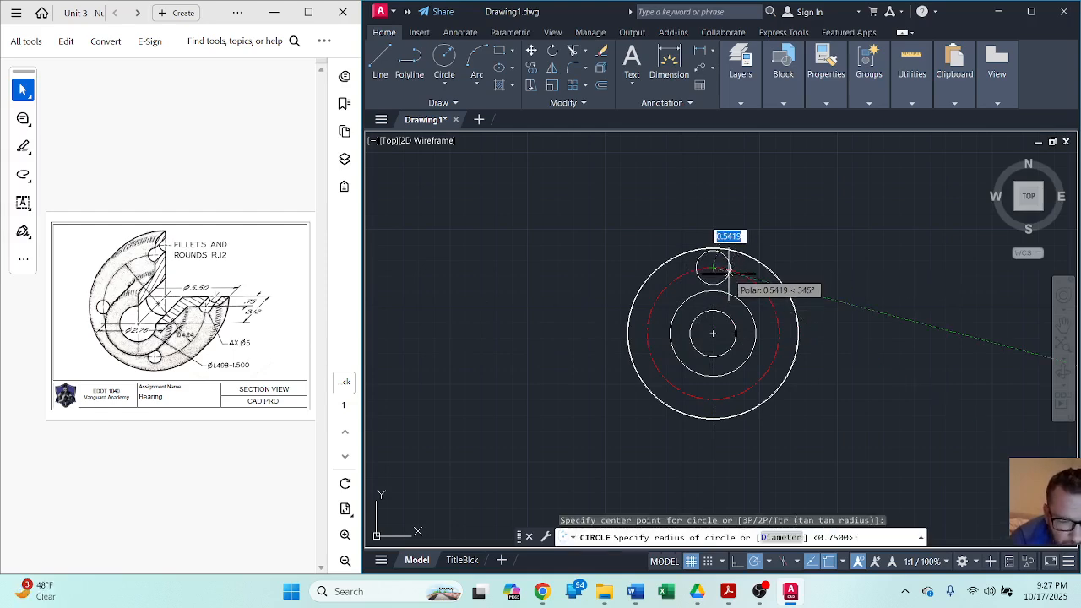
pyautogui.write('d')
pyautogui.press('Return')
pyautogui.write('.5')
pyautogui.press('Return')
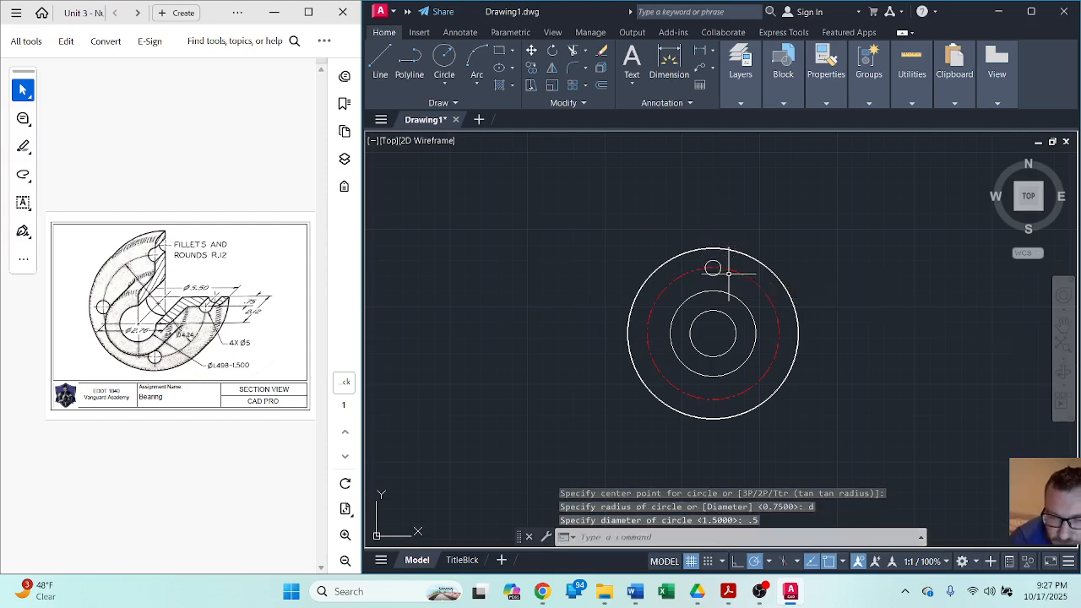
# Polar array the small bolt hole around the bearing's center with 4 items over 360 degrees.
pyautogui.click(586, 88)
pyautogui.click(596, 162)
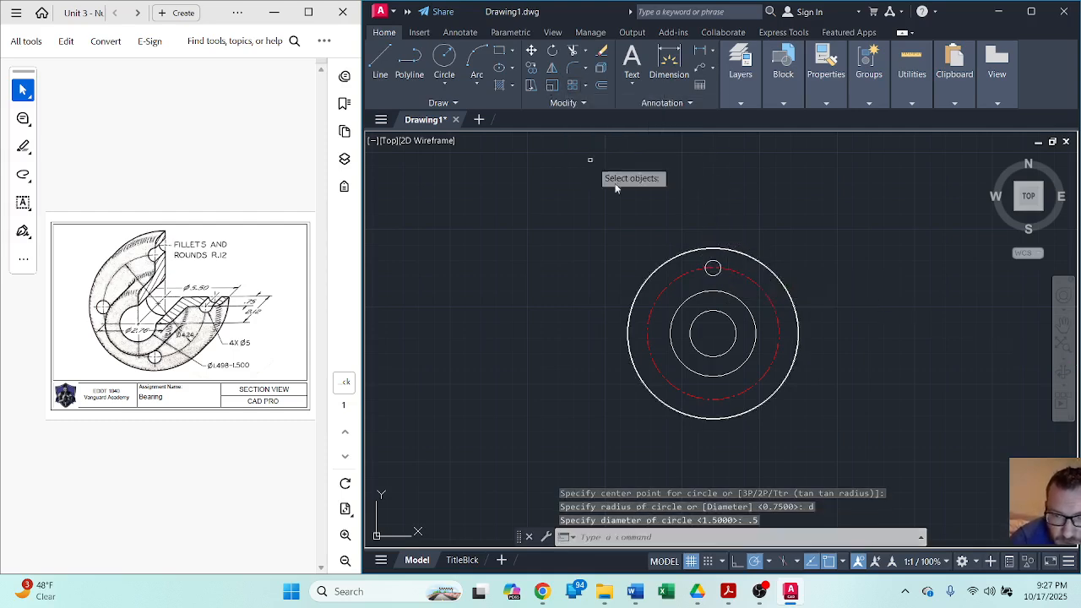
pyautogui.click(713, 267)
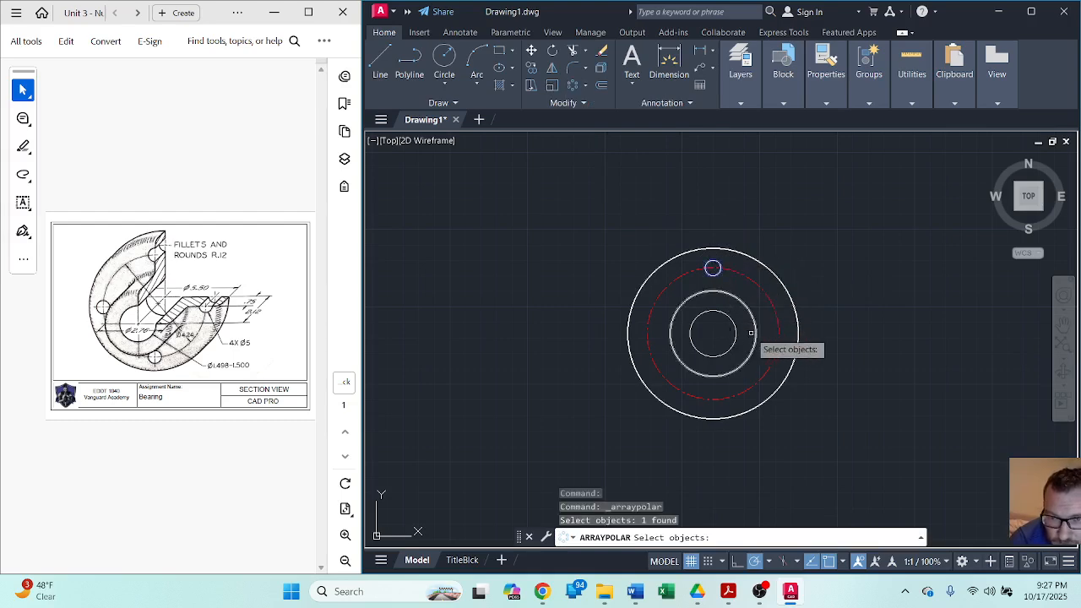
pyautogui.press('Return')
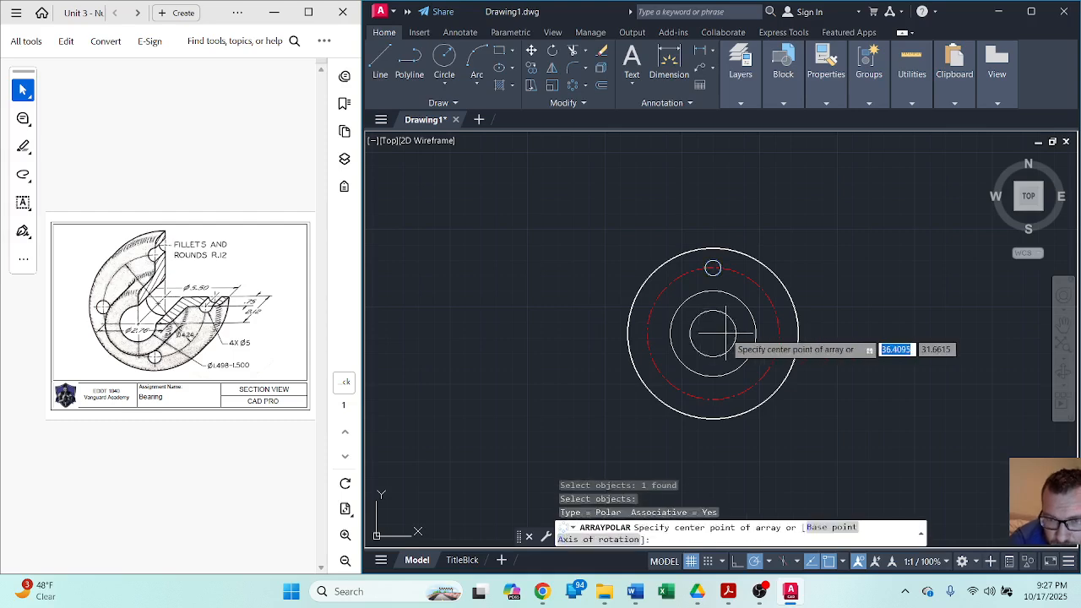
pyautogui.click(712, 333)
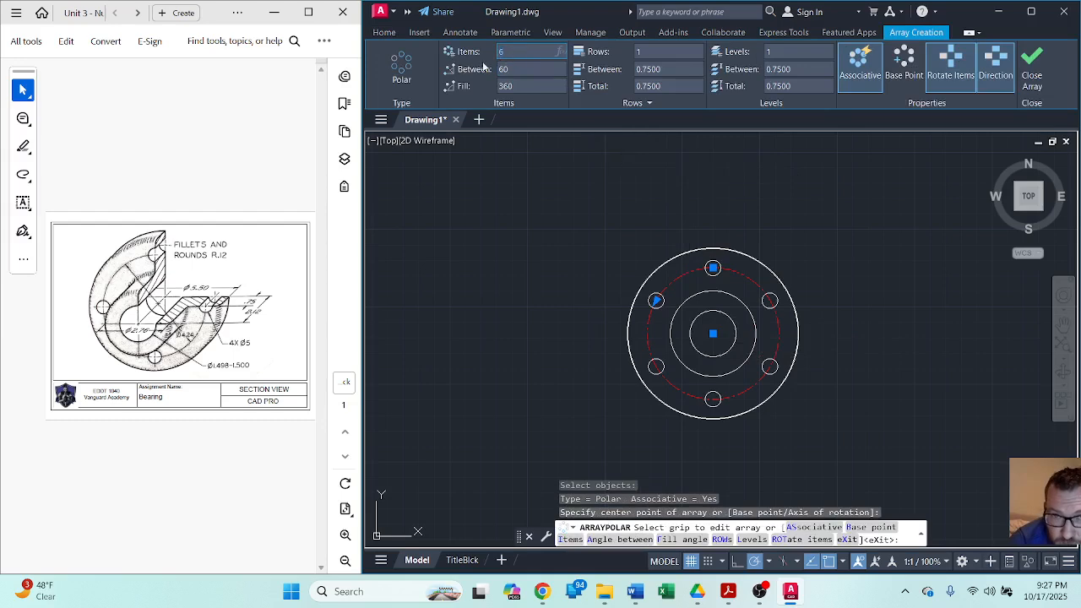
pyautogui.write('4')
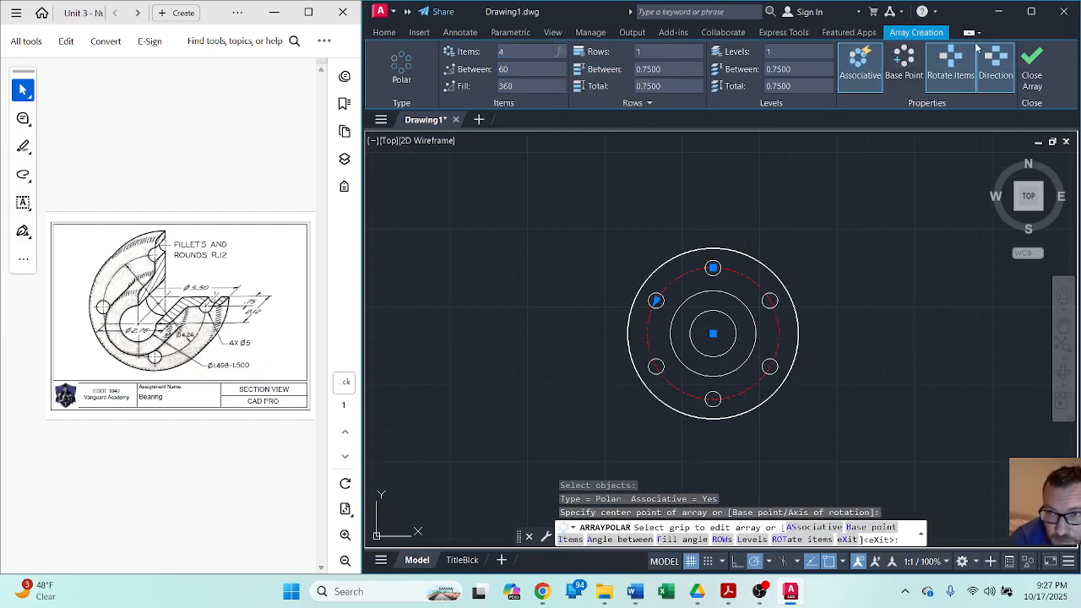
pyautogui.click(1039, 58)
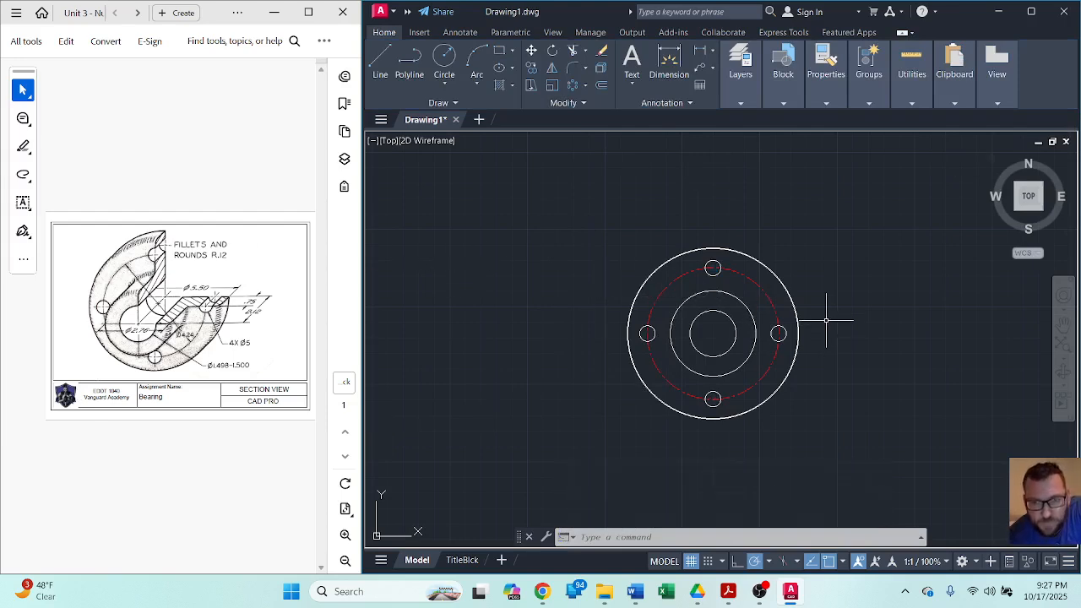
# Draw a side-view rectangle 2.12 wide and 5.5 high beside the front view, level with the outer circle's top and bottom quadrants.
pyautogui.moveTo(826, 320)
pyautogui.mouseDown(button='middle')
pyautogui.moveTo(797, 302)
pyautogui.moveTo(819, 309)
pyautogui.mouseUp(button='middle')
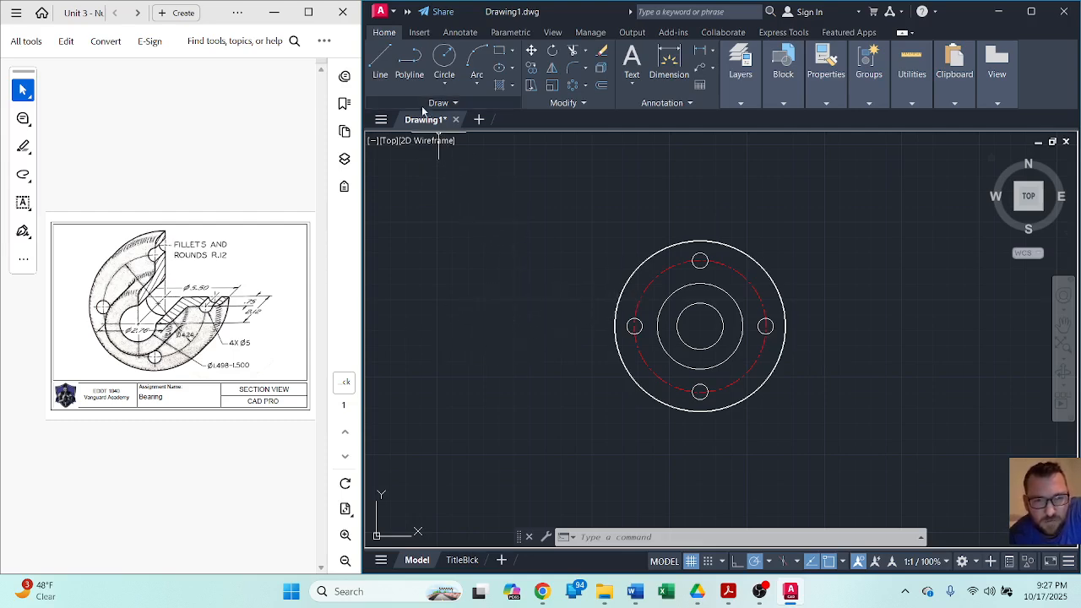
pyautogui.click(498, 51)
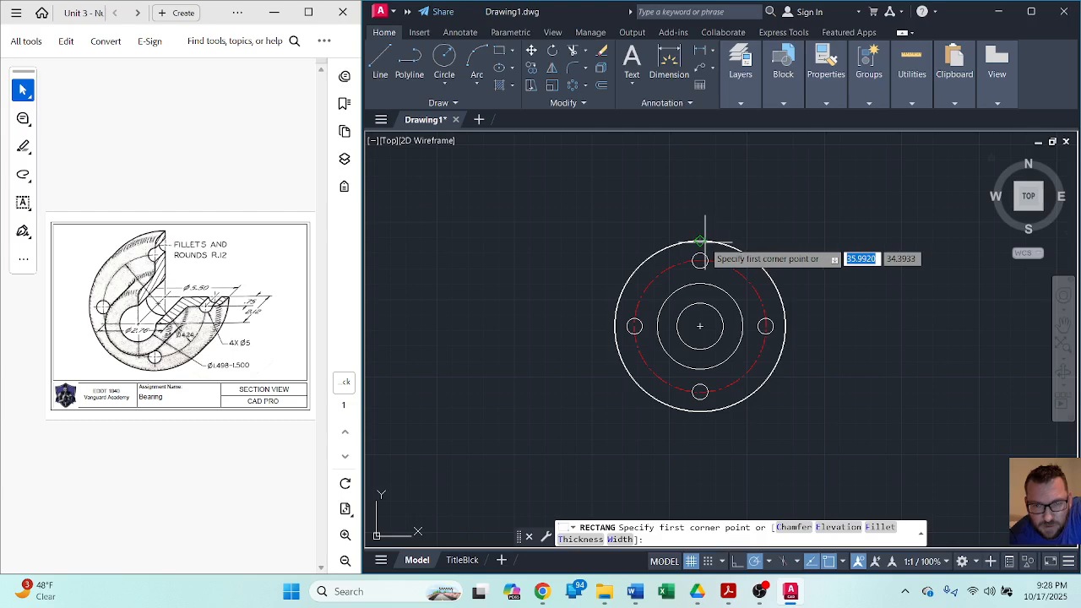
pyautogui.click(518, 241)
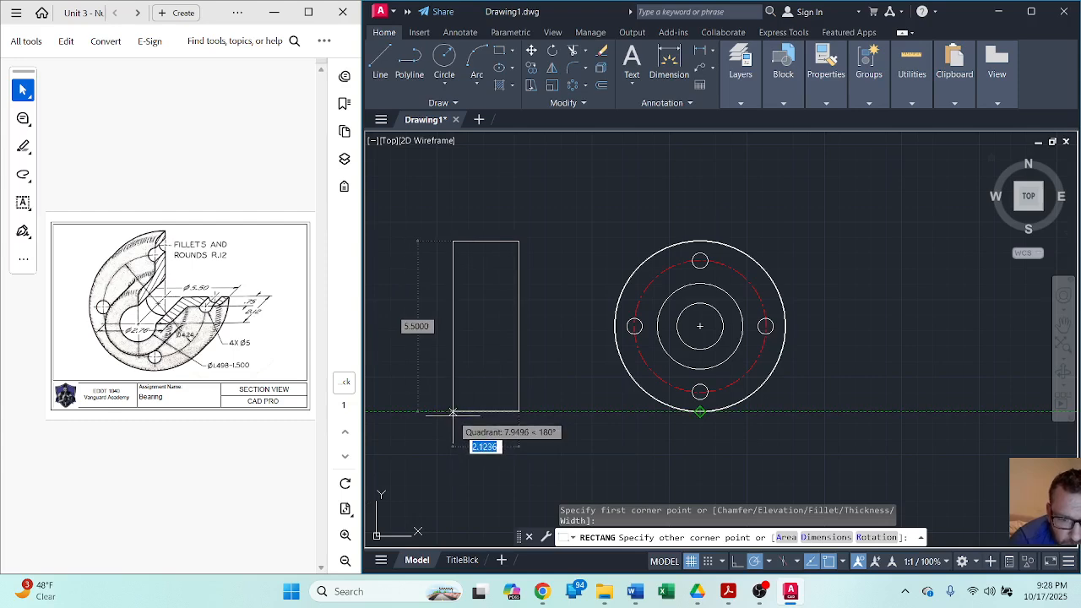
pyautogui.write('2.12')
pyautogui.press('Return')
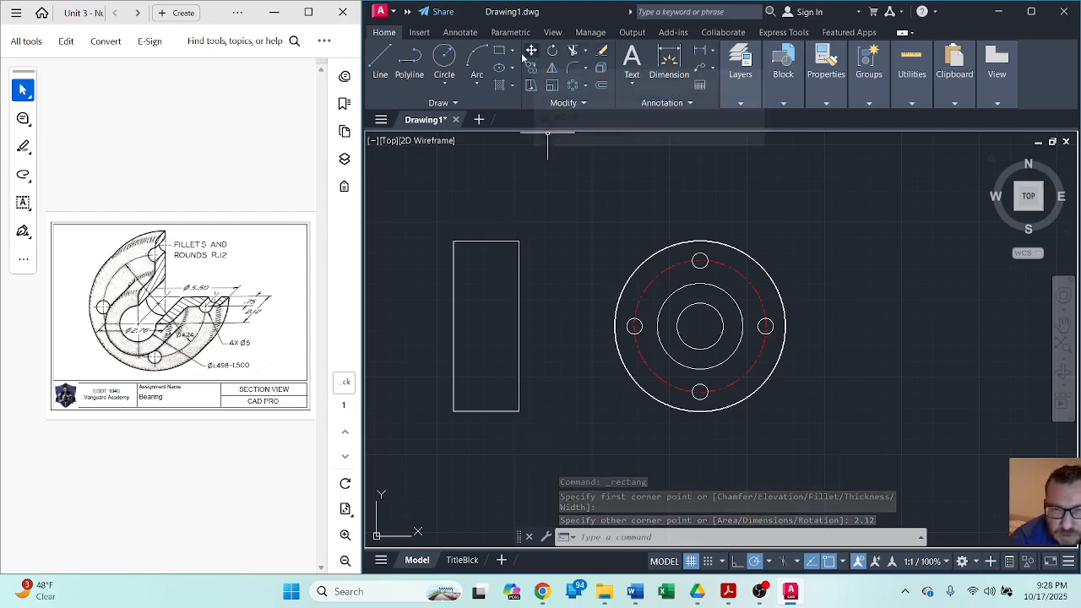
# Explode the side-view rectangle into separate lines.
pyautogui.click(669, 61)
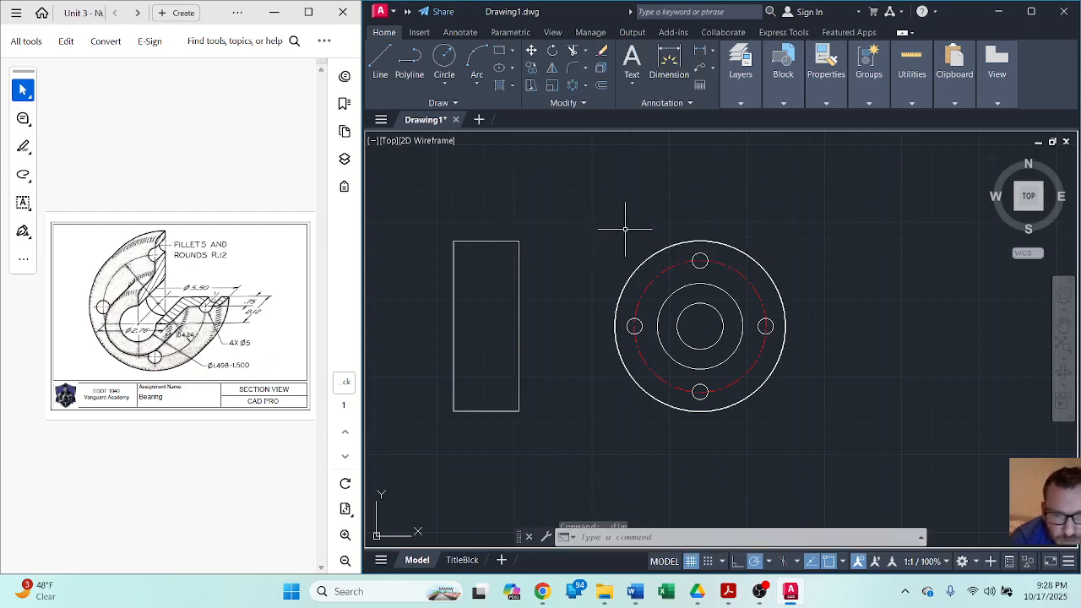
pyautogui.press('Return')
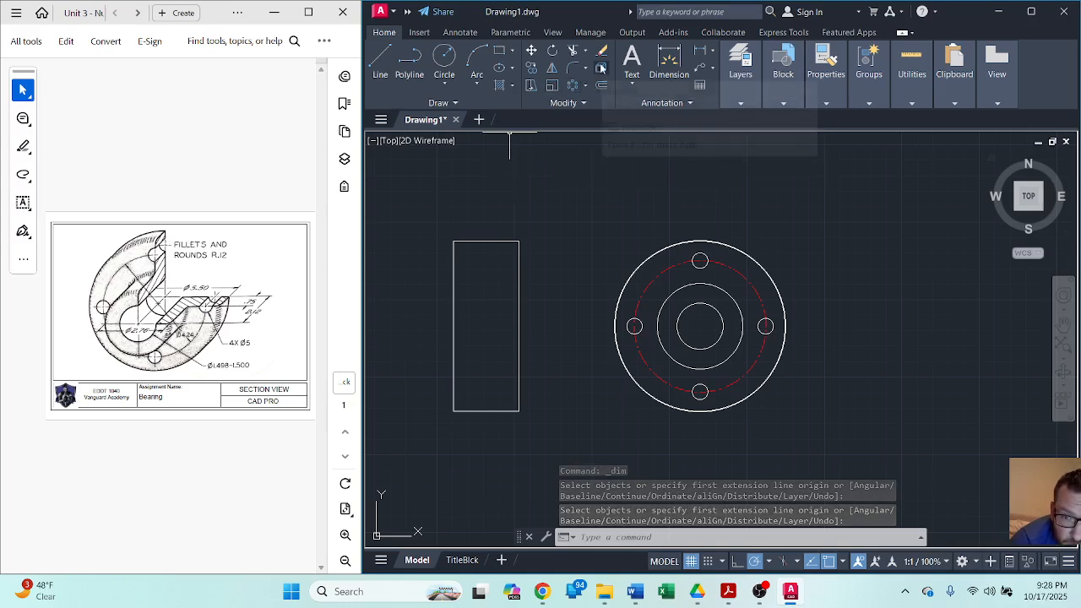
pyautogui.click(602, 86)
pyautogui.click(519, 311)
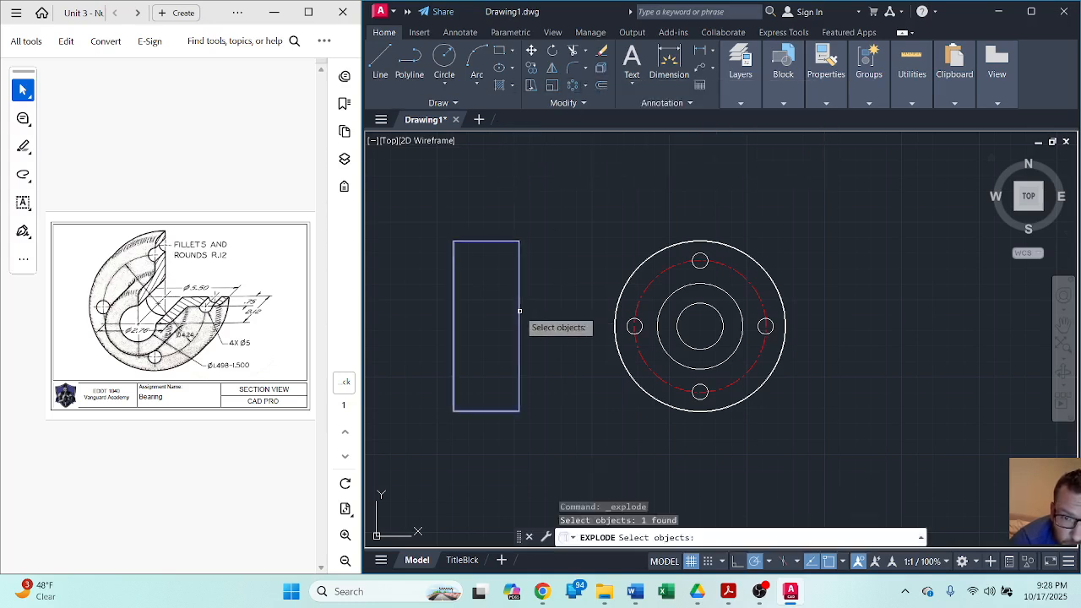
pyautogui.press('Return')
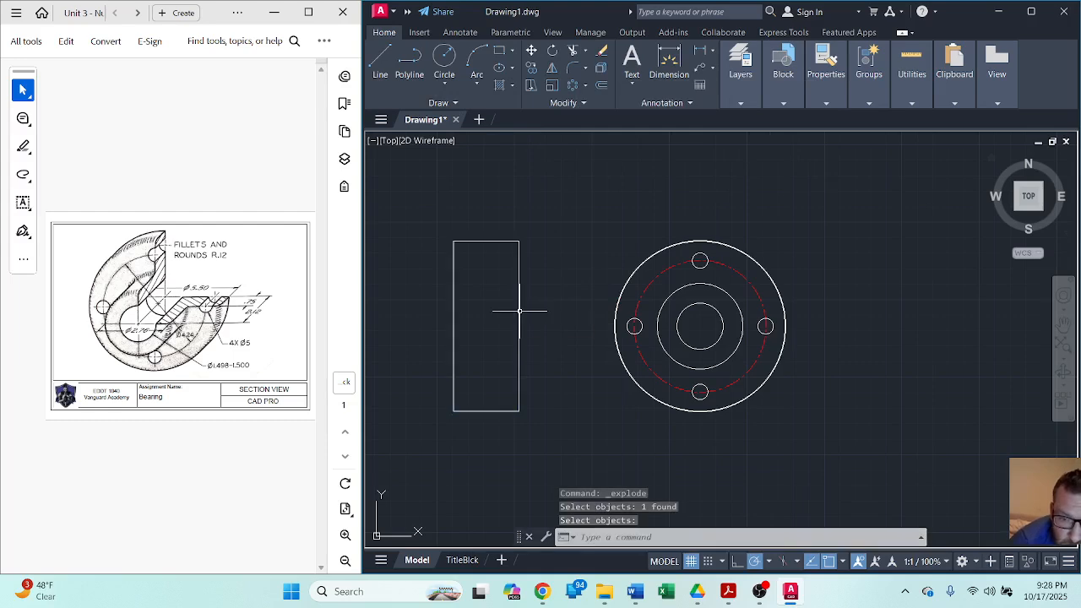
# Offset the side view's left vertical edge .75 inward to mark the flange thickness.
pyautogui.click(601, 87)
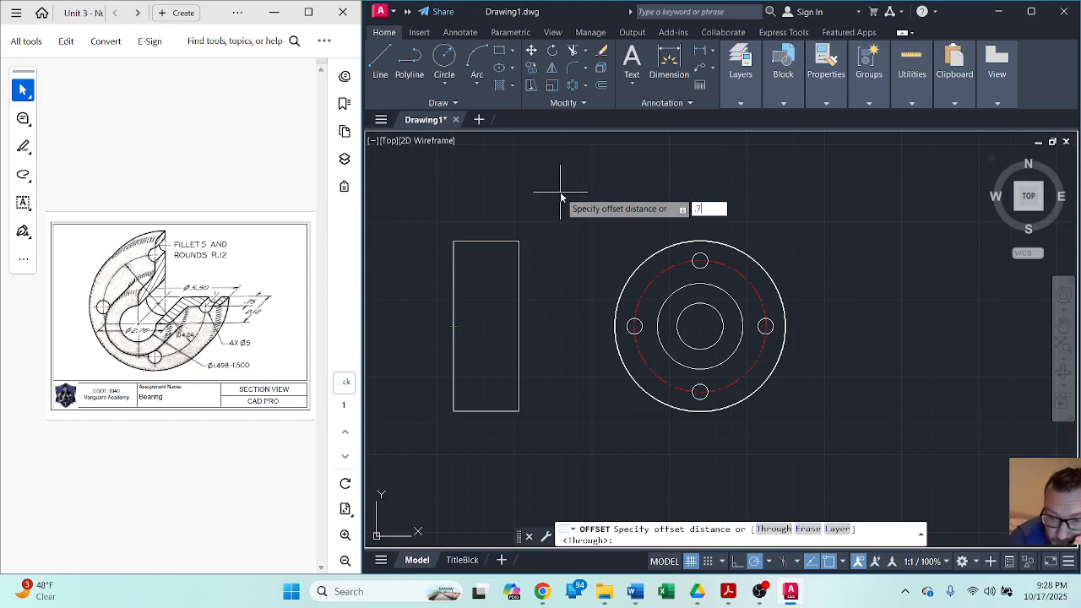
pyautogui.write('5')
pyautogui.press('Return')
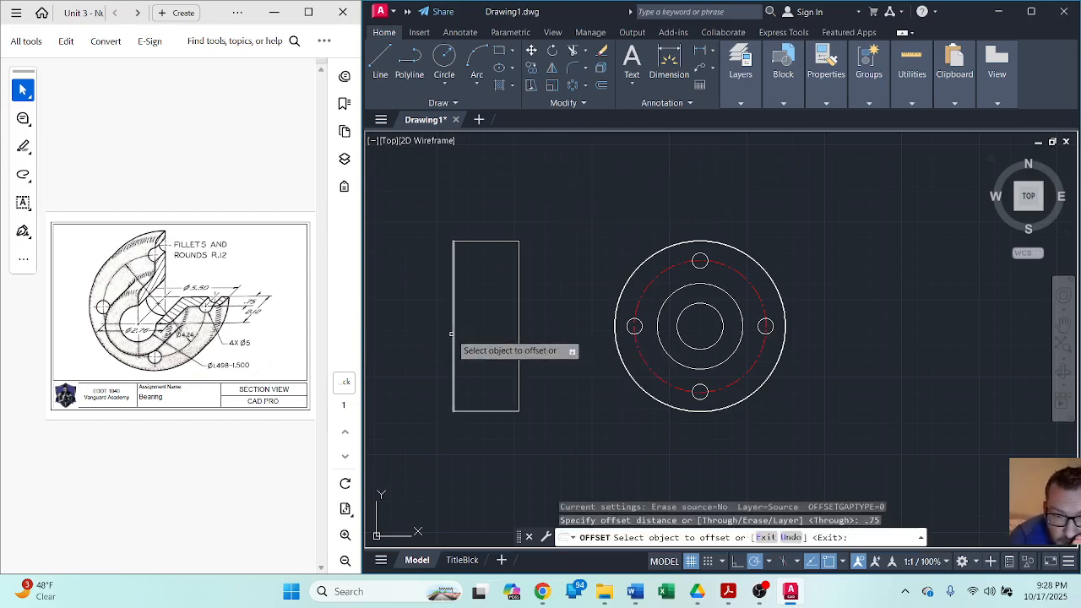
pyautogui.click(454, 334)
pyautogui.click(507, 325)
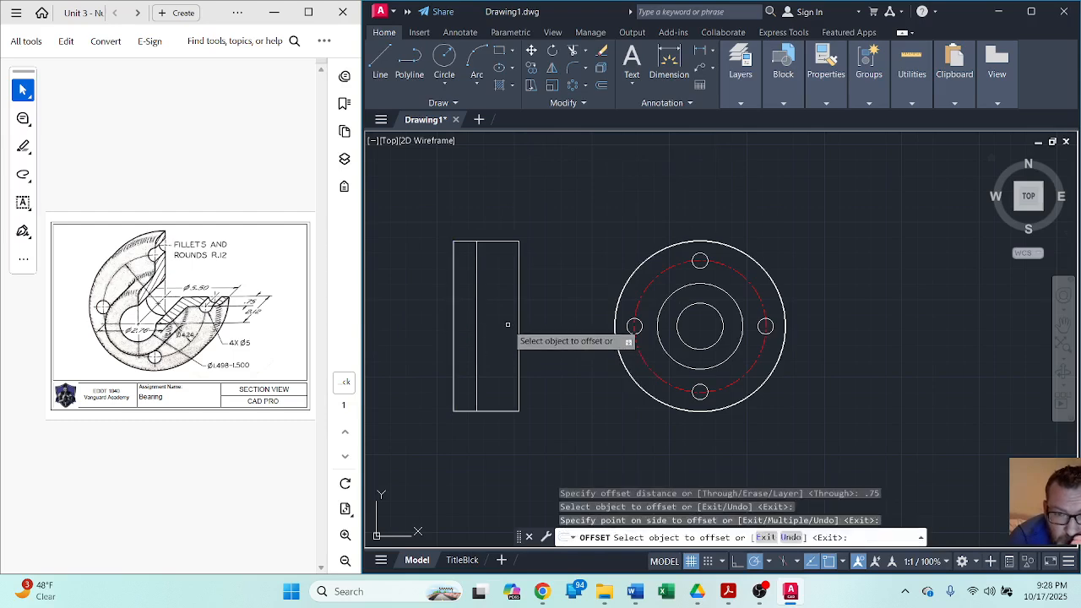
pyautogui.press('Return')
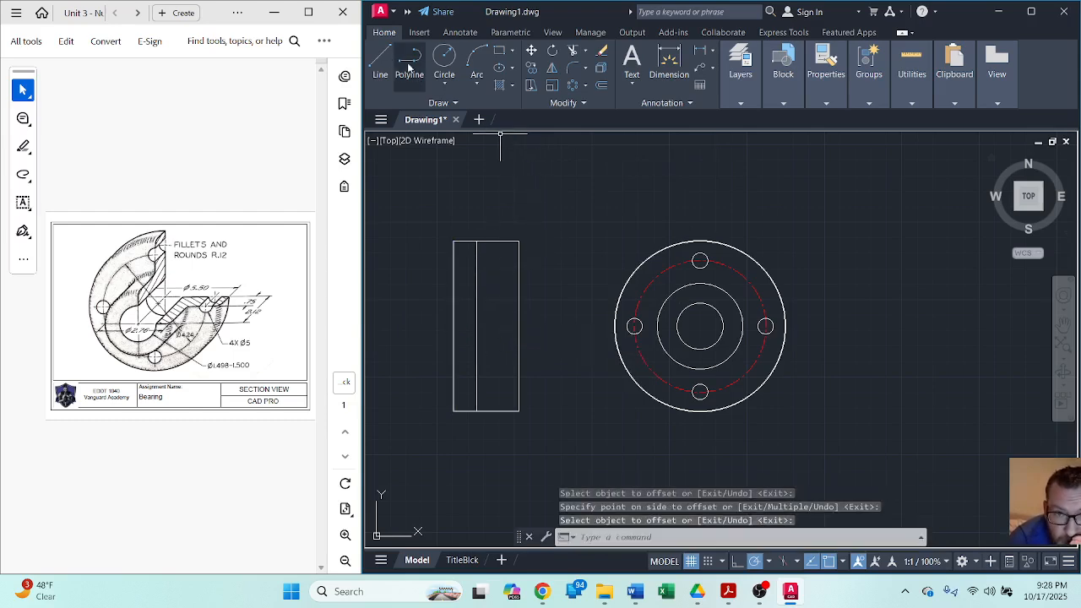
# Draw two horizontal hub lines between the flange line and the side view's right edge, level with the 2.76 circle's top and bottom quadrants.
pyautogui.click(380, 57)
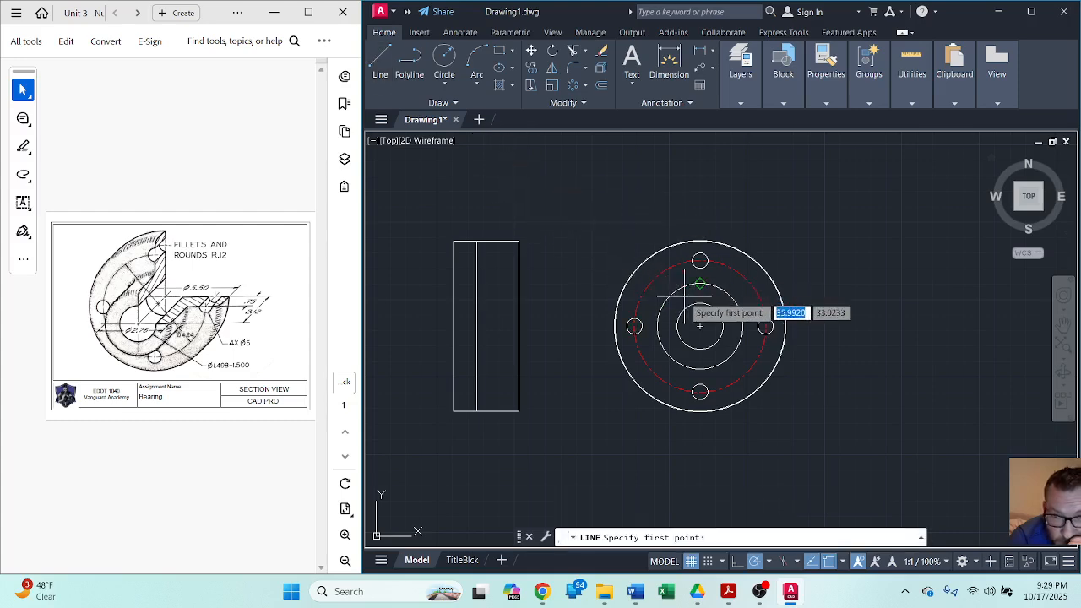
pyautogui.click(518, 284)
pyautogui.click(477, 284)
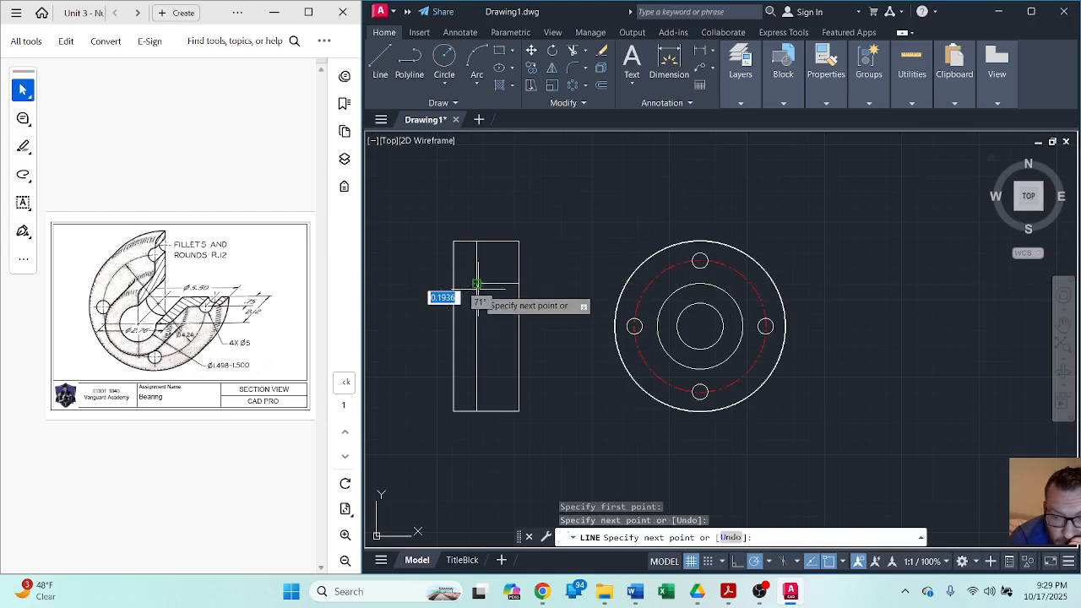
pyautogui.press('Return')
pyautogui.press('Return')
pyautogui.moveTo(699, 370)
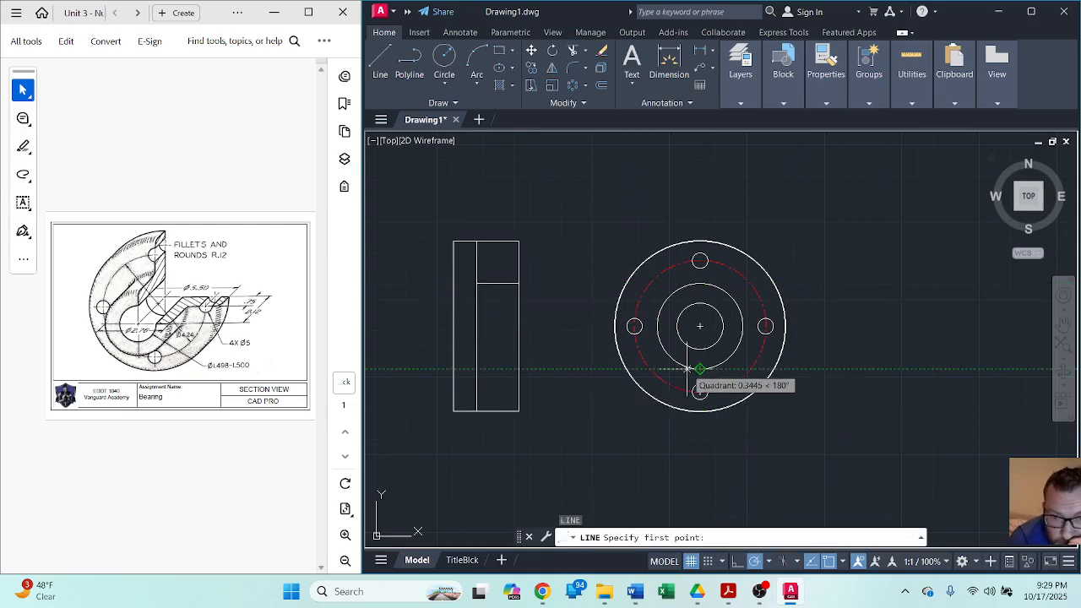
pyautogui.click(478, 369)
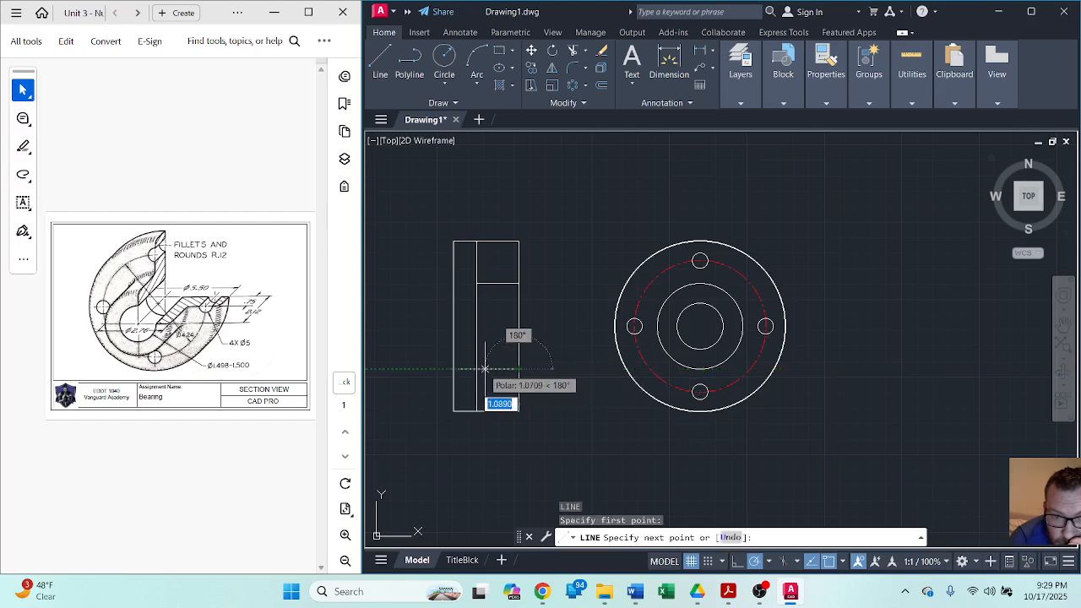
pyautogui.click(518, 369)
pyautogui.press('Return')
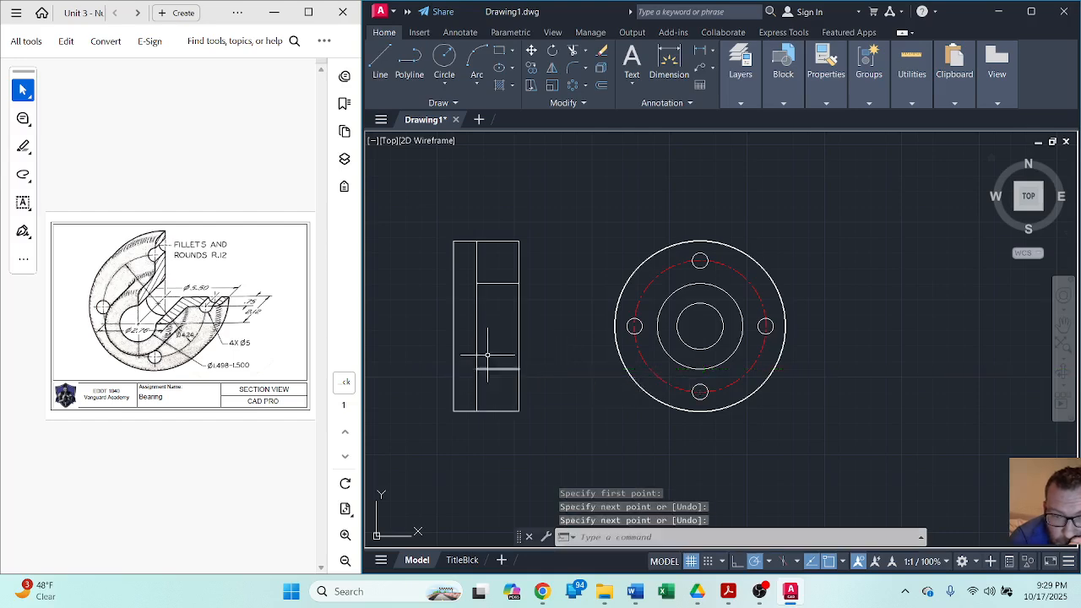
# Trim away the side view's upper and lower right corner lines outside the hub, leaving a stepped flange-and-hub outline.
pyautogui.click(574, 53)
pyautogui.moveTo(526, 261)
pyautogui.mouseDown()
pyautogui.moveTo(501, 217)
pyautogui.moveTo(495, 258)
pyautogui.mouseUp()
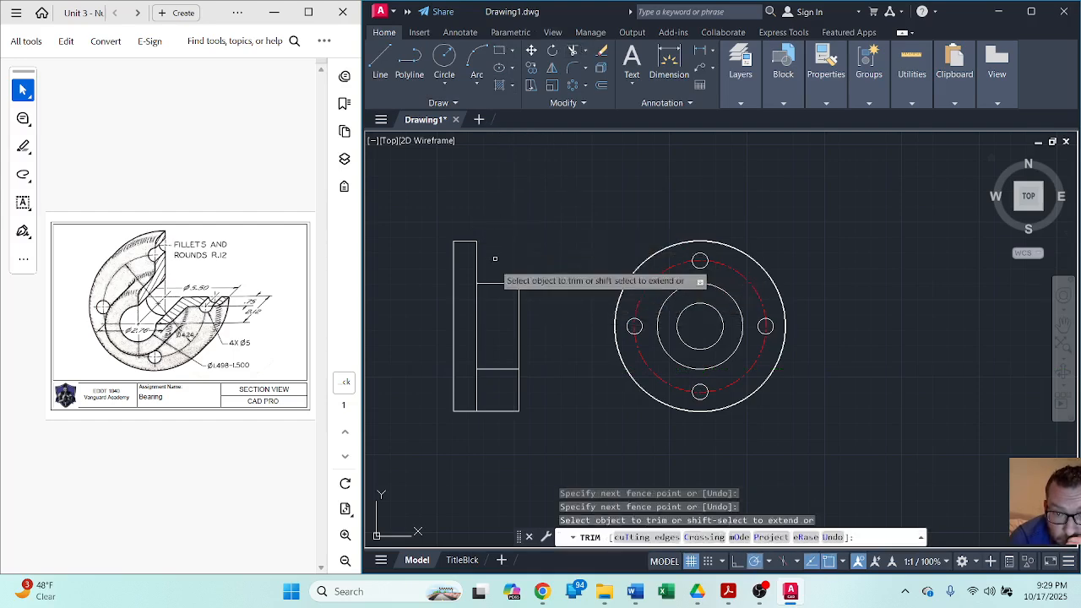
pyautogui.moveTo(531, 378); pyautogui.dragTo(493, 419)
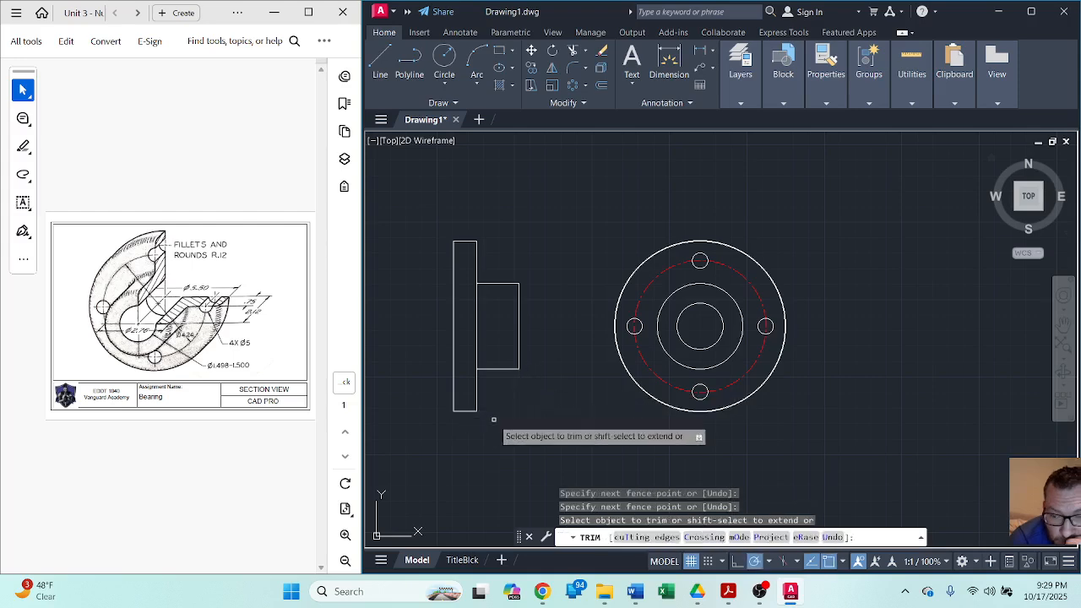
pyautogui.press('Return')
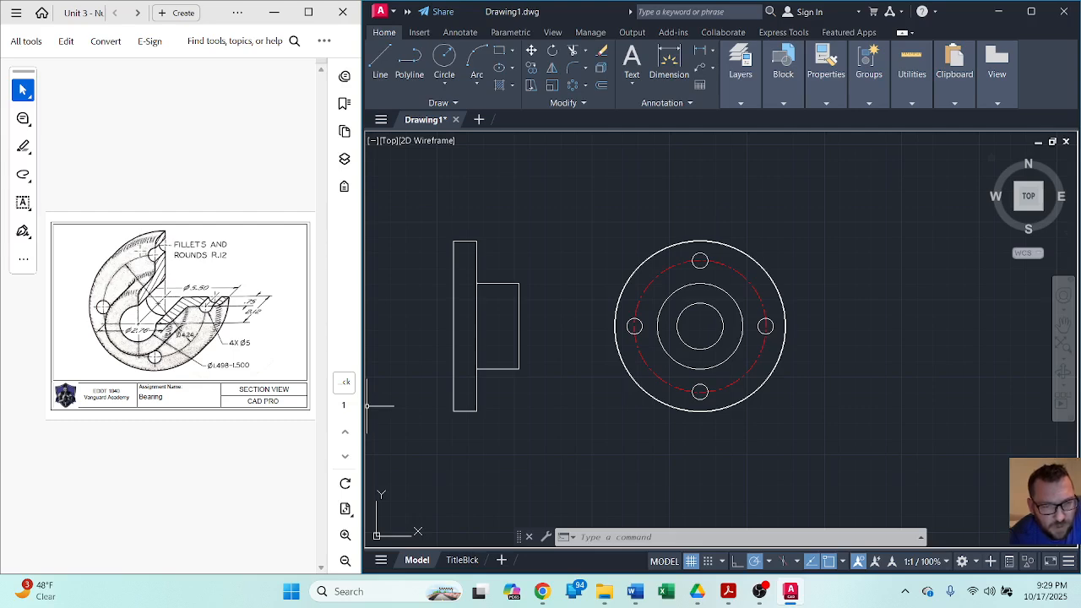
# Fillet the flange's upper right corner in the side view with a radius of .12.
pyautogui.click(572, 69)
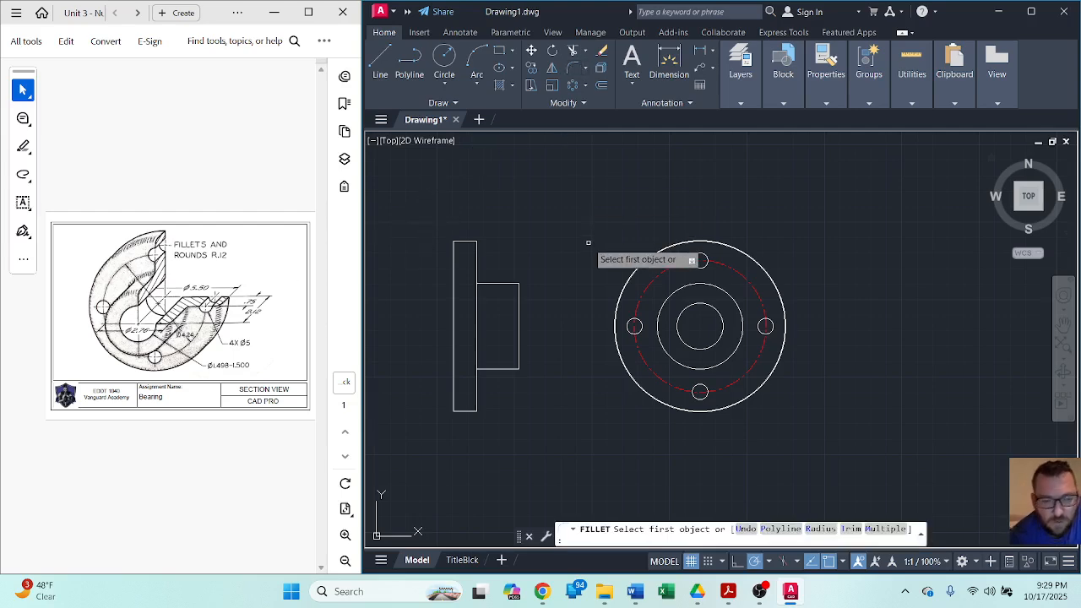
pyautogui.press('Return')
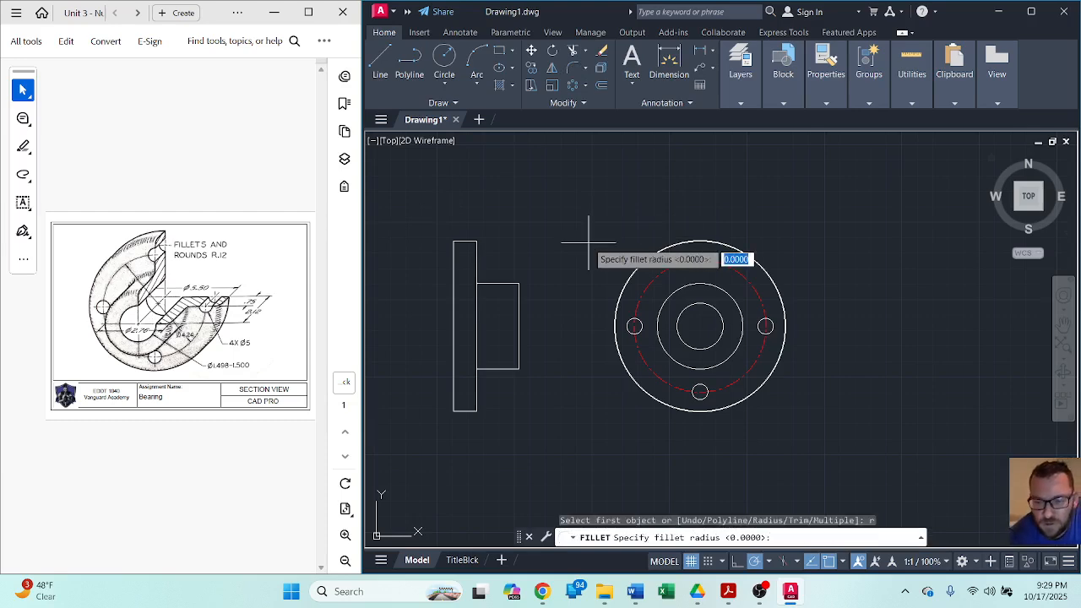
pyautogui.press('Return')
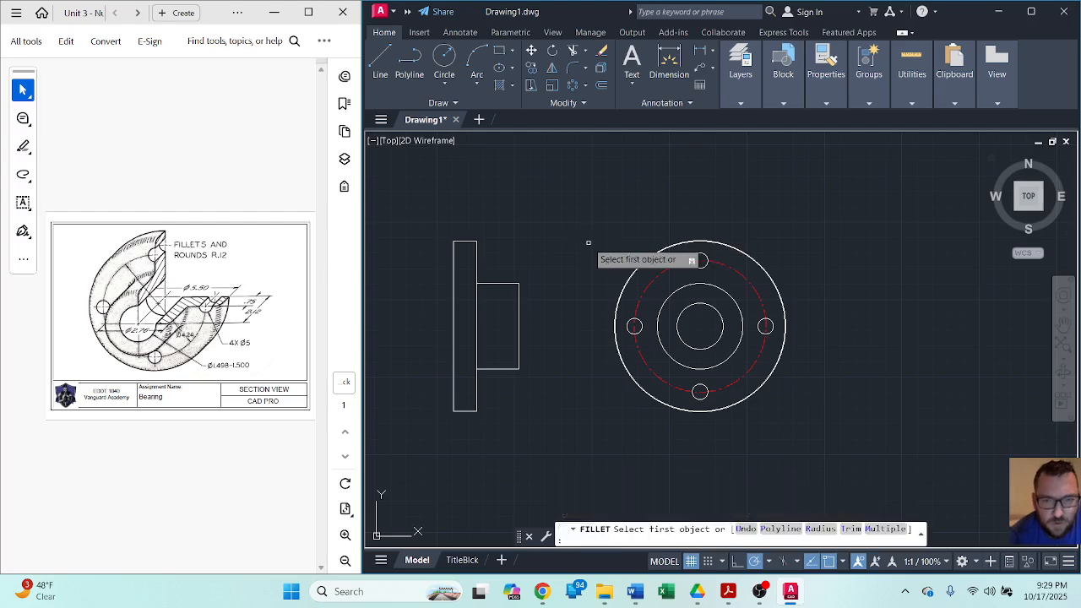
pyautogui.click(474, 243)
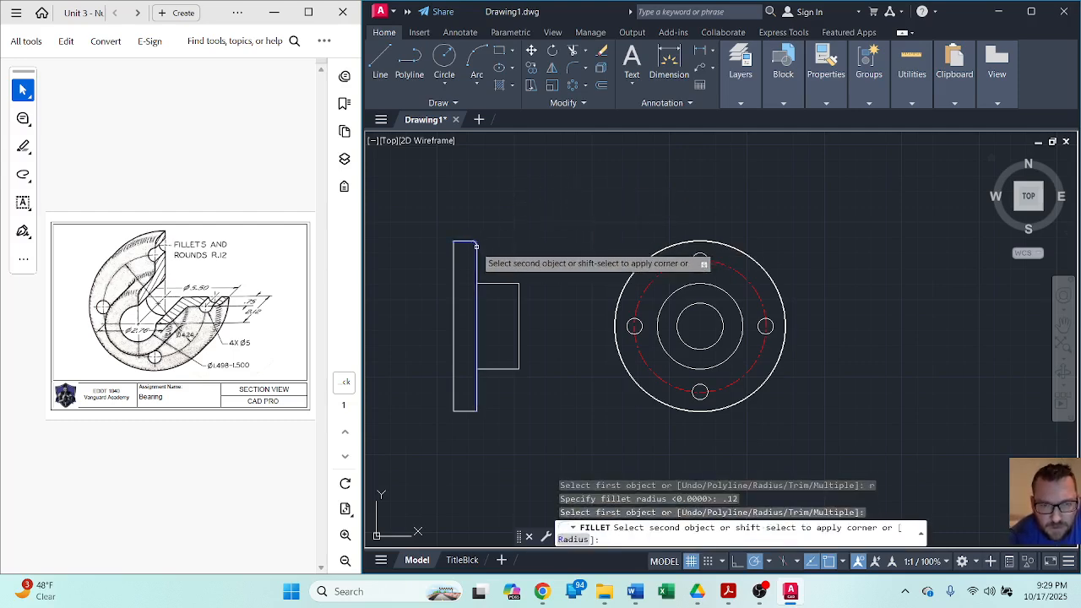
pyautogui.click(476, 245)
# Fillet the hub's upper and lower right corners in the side view with the same .12 radius.
pyautogui.press('Return')
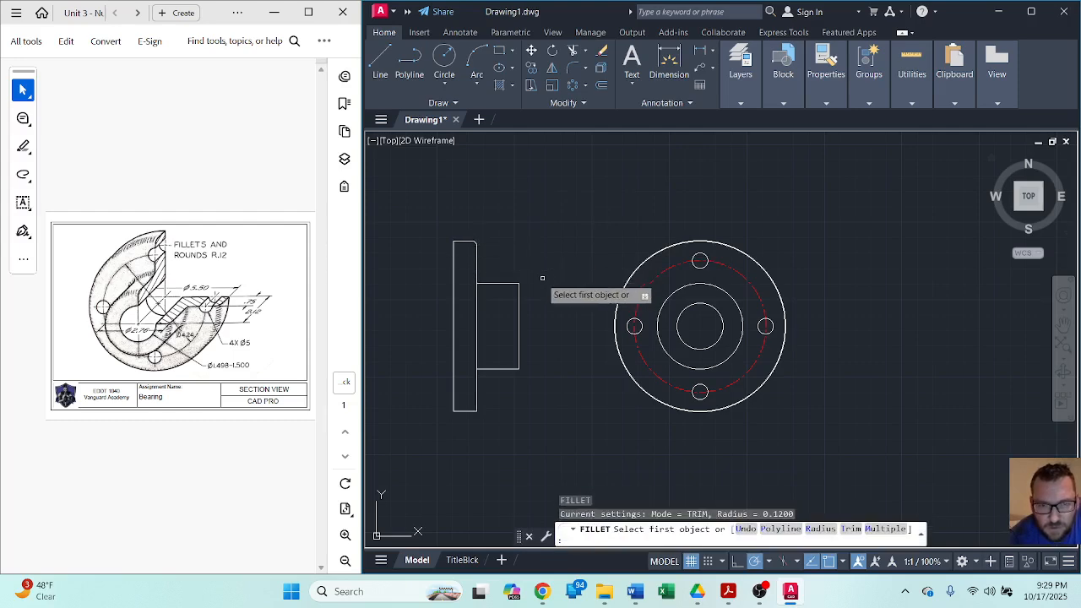
pyautogui.click(515, 284)
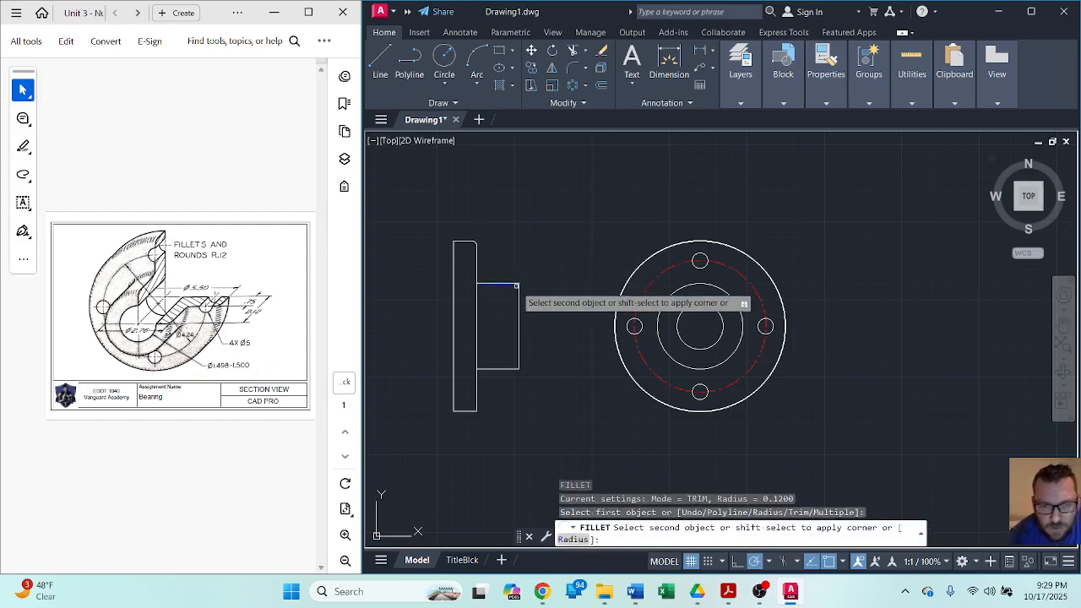
pyautogui.click(519, 308)
pyautogui.press('Return')
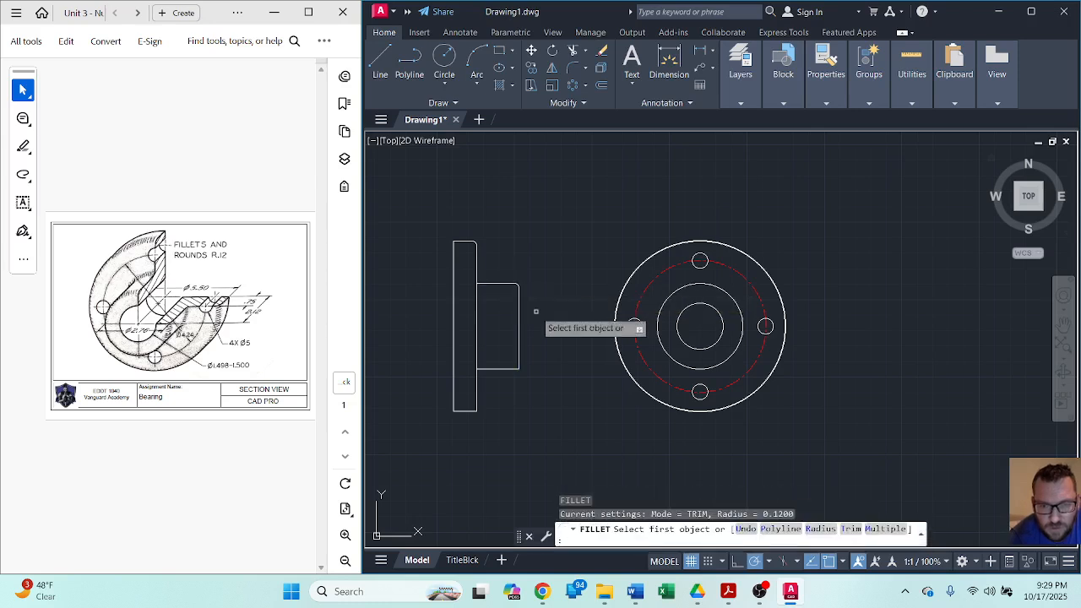
pyautogui.click(507, 369)
pyautogui.click(517, 362)
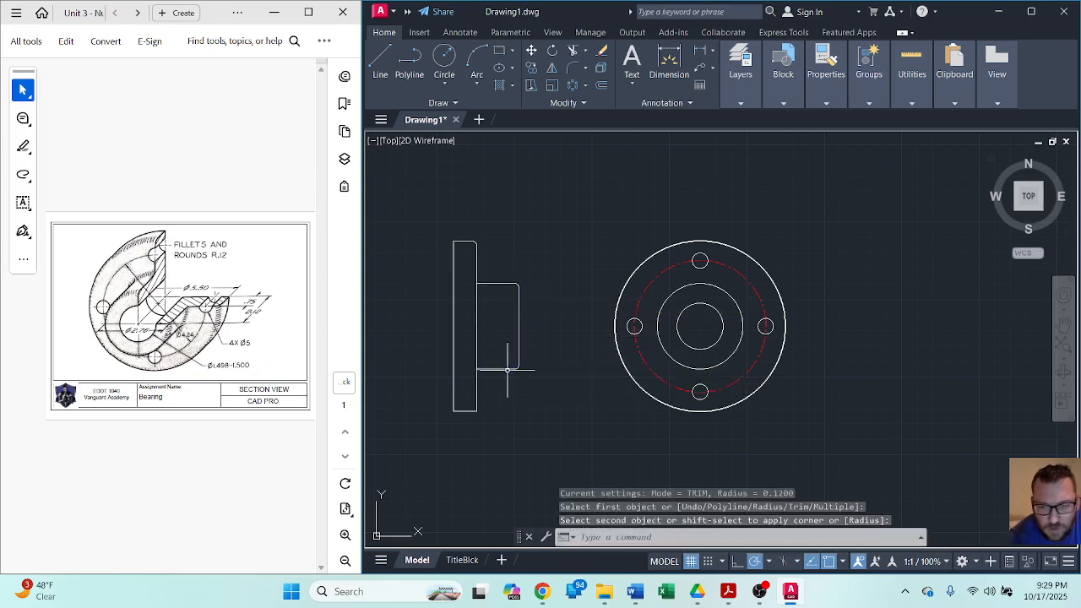
pyautogui.press('Return')
pyautogui.click(484, 369)
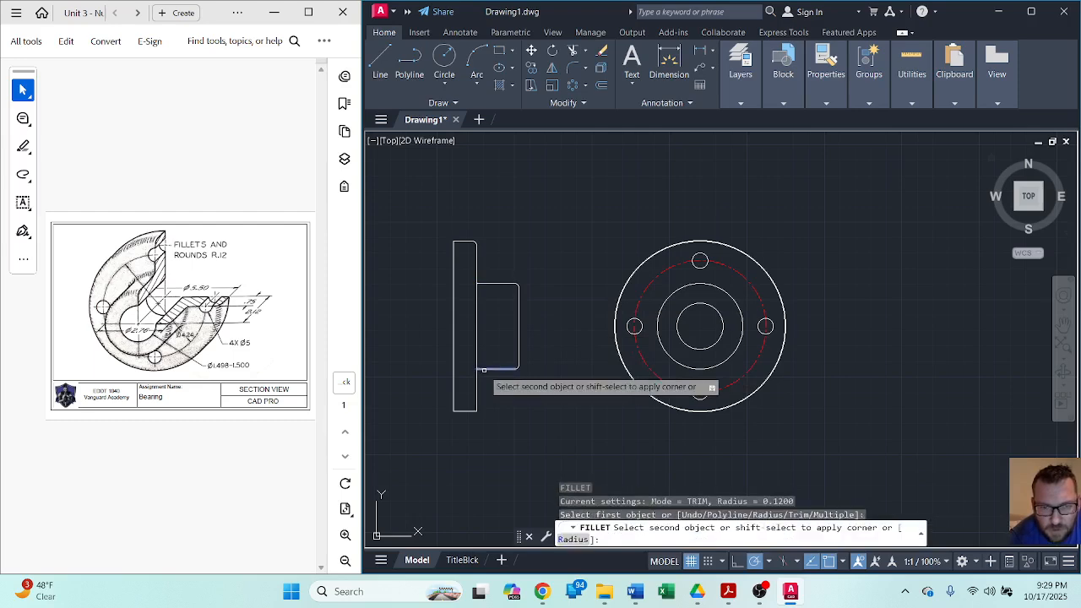
pyautogui.press('Escape')
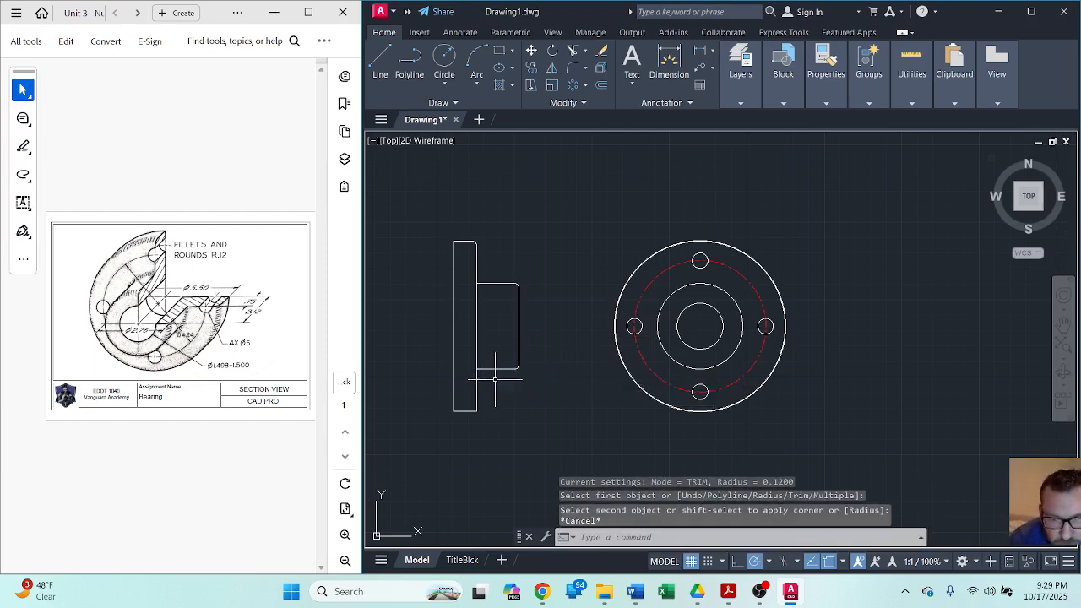
# Fillet the flange's lower right corner and the lower inside corner between flange and hub with the .12 radius.
pyautogui.press('Return')
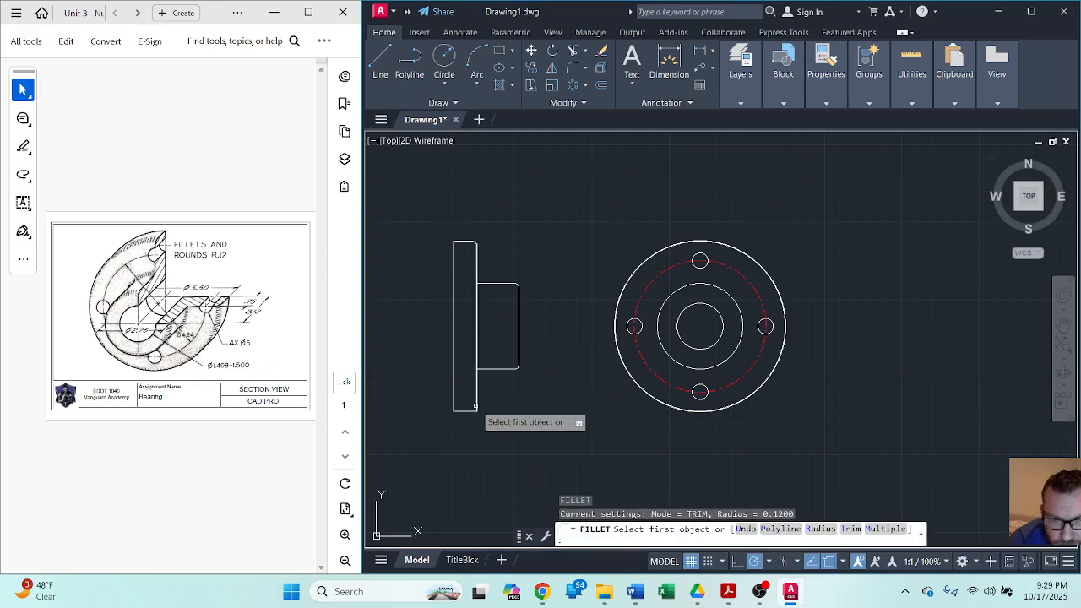
pyautogui.click(477, 405)
pyautogui.click(467, 411)
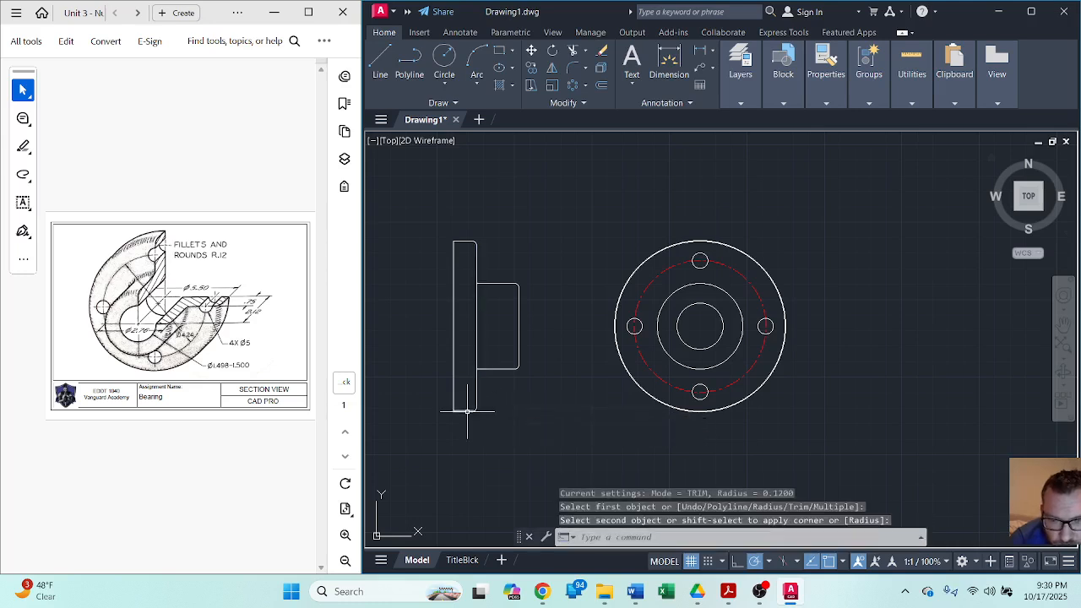
pyautogui.press('Return')
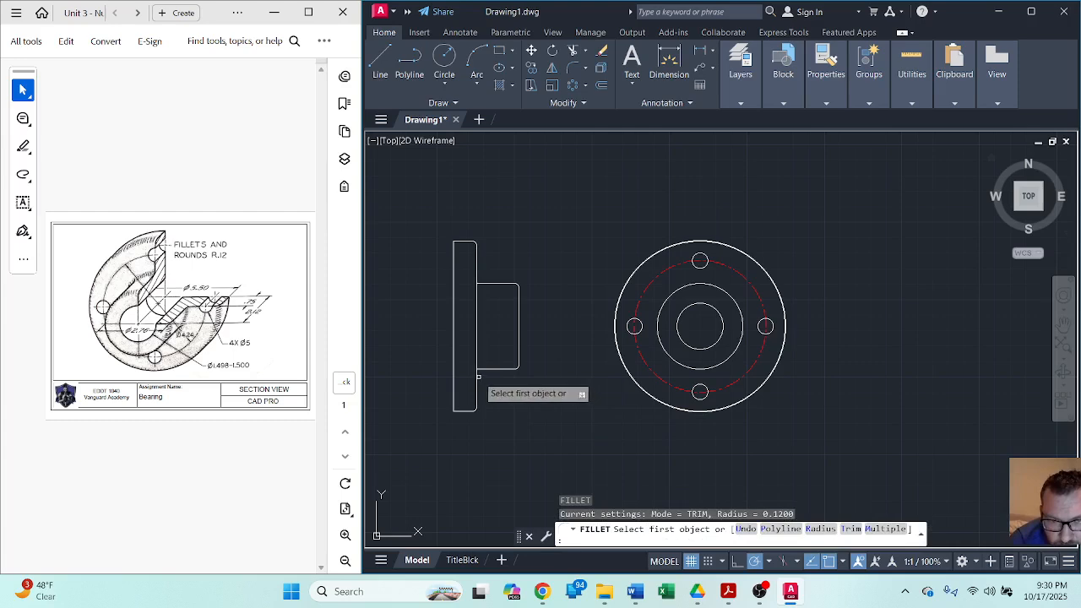
pyautogui.click(478, 377)
pyautogui.click(490, 368)
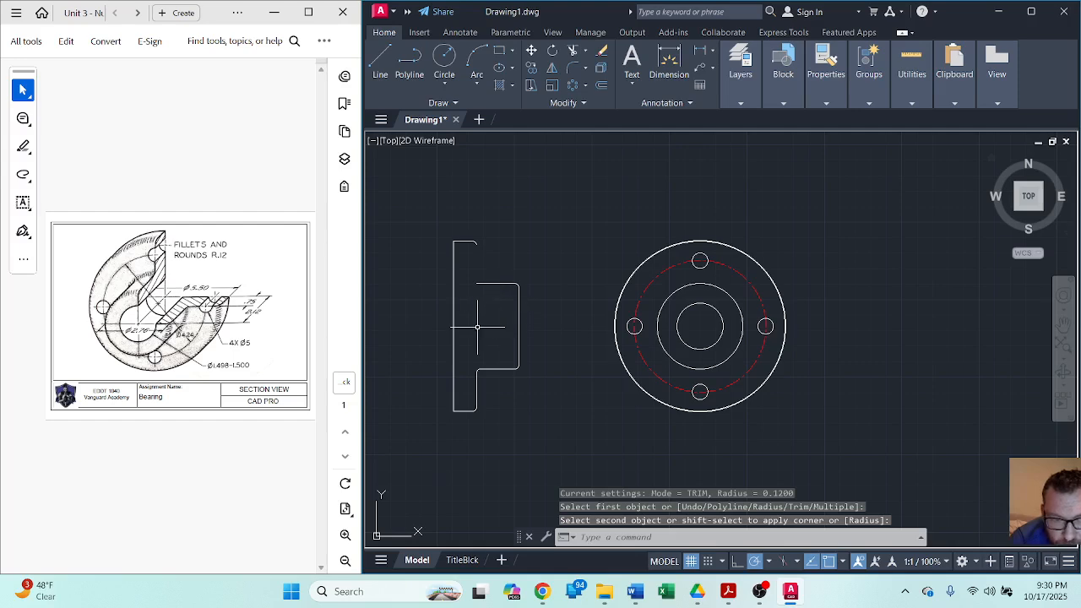
# Stretch the flange's lower right edge line in the side view up to the end of the flange's upper right fillet.
pyautogui.press('Escape')
pyautogui.click(477, 381)
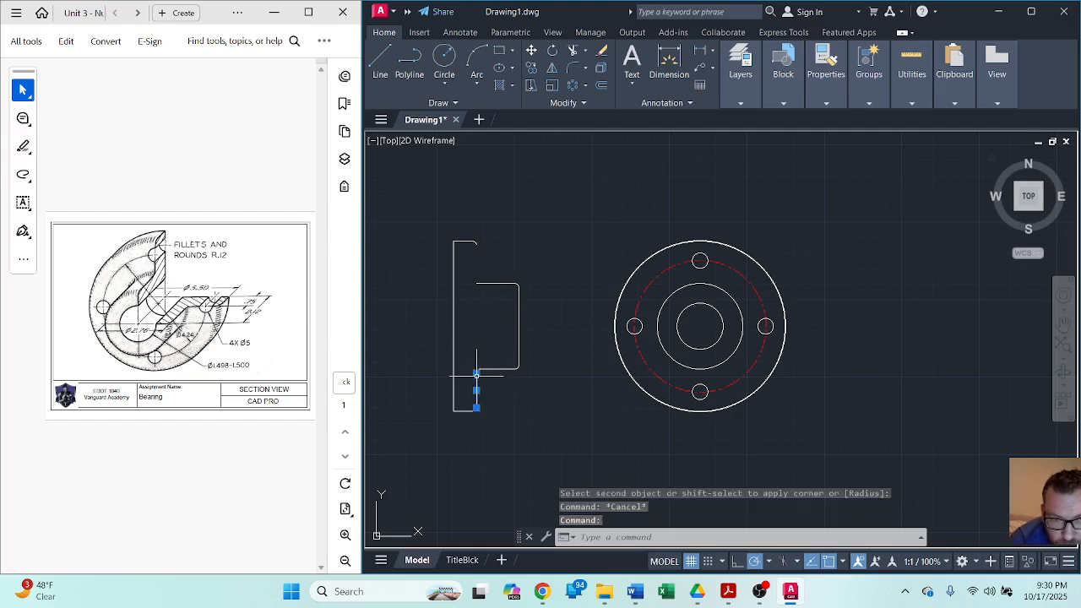
pyautogui.click(477, 373)
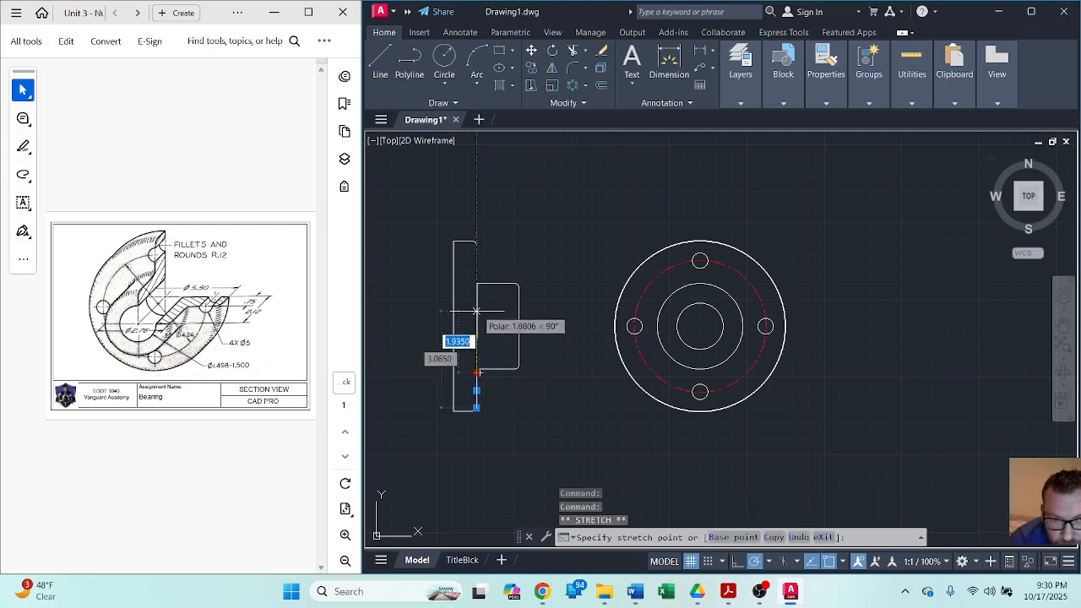
pyautogui.click(475, 245)
# Fillet the upper inside corner between the flange and the hub with the .12 radius.
pyautogui.write('f')
pyautogui.press('Return')
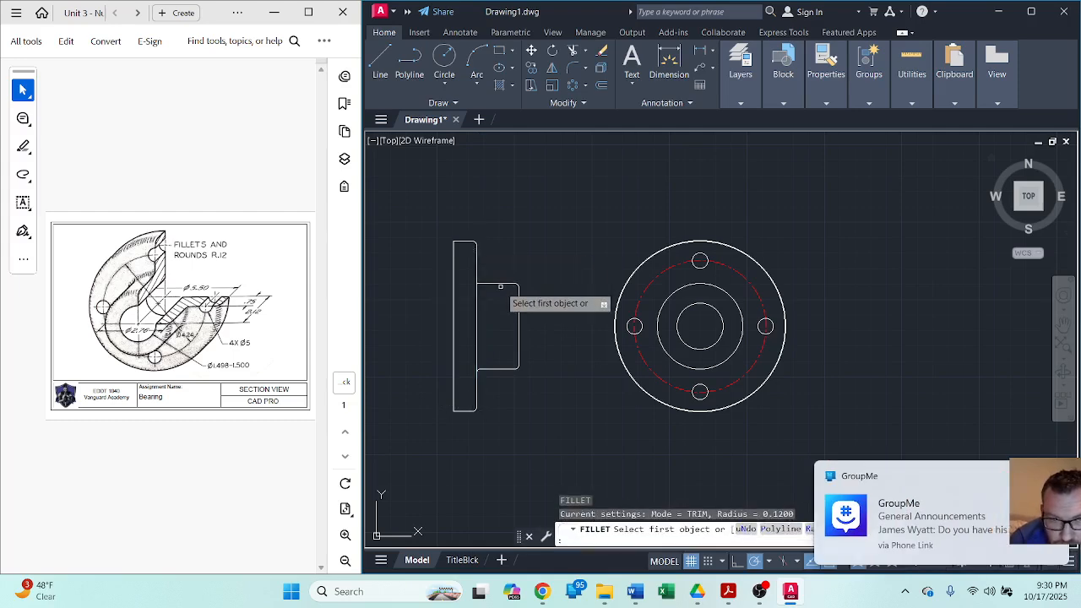
pyautogui.press('Escape')
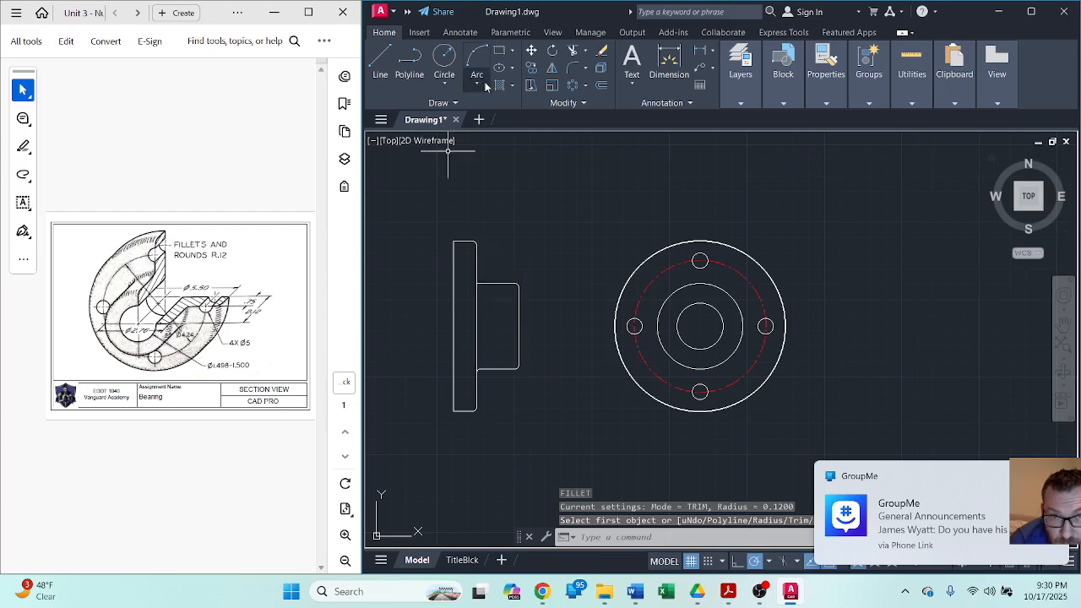
pyautogui.click(573, 70)
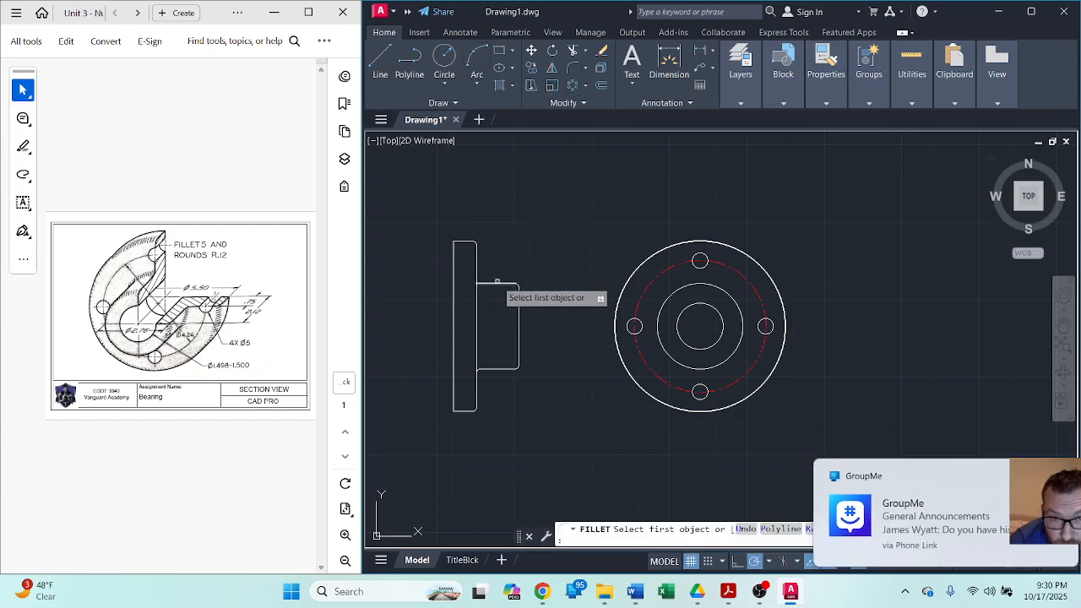
pyautogui.click(489, 283)
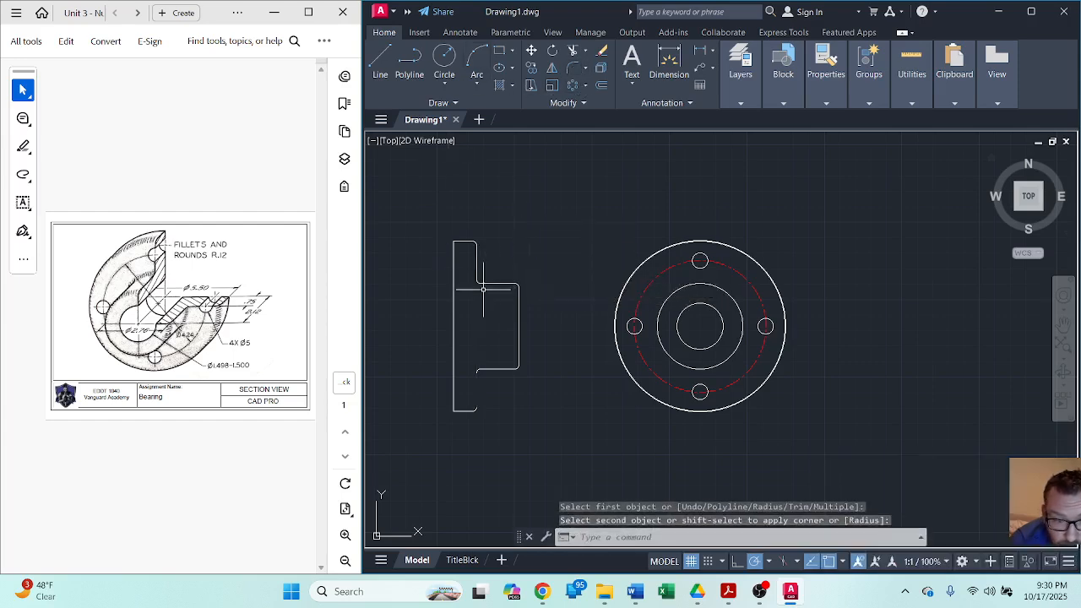
pyautogui.press('Escape')
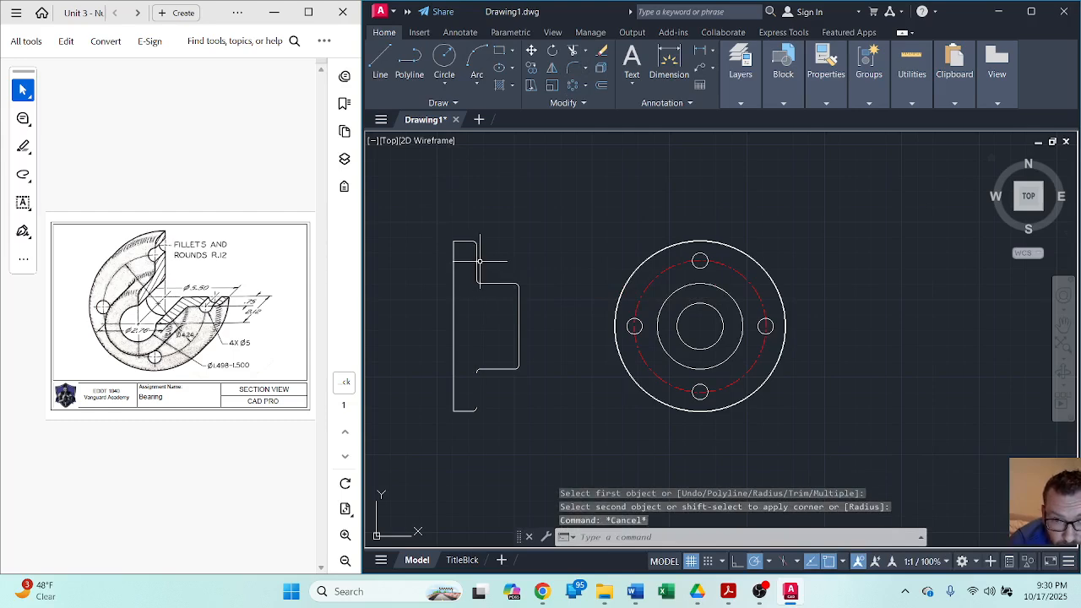
# Stretch the remaining upper right edge line of the flange down to the start of the flange's lower right fillet.
pyautogui.click(477, 262)
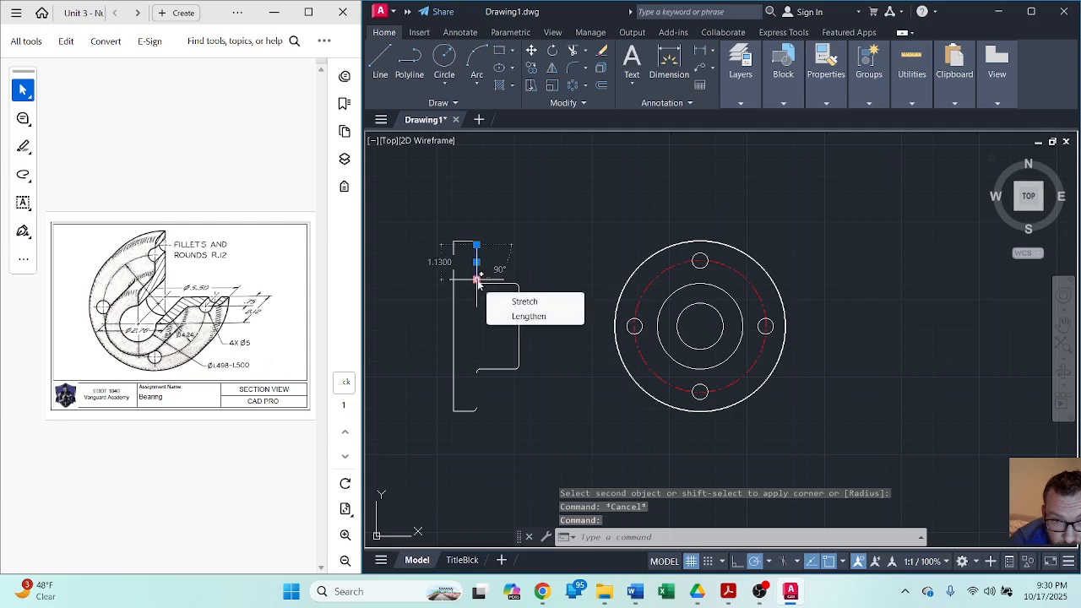
pyautogui.click(476, 279)
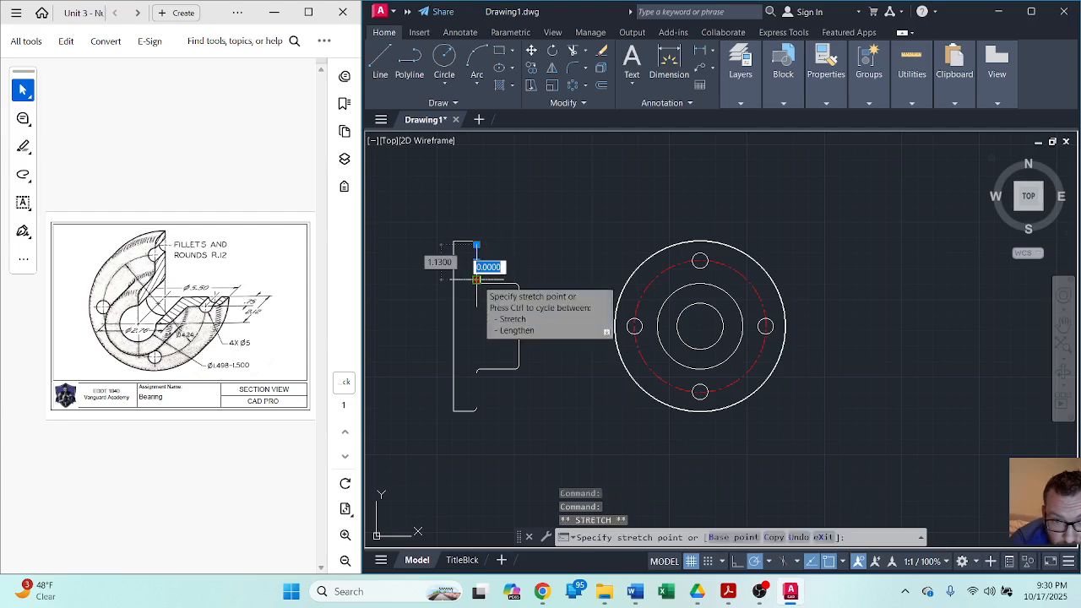
pyautogui.click(477, 408)
pyautogui.press('Escape')
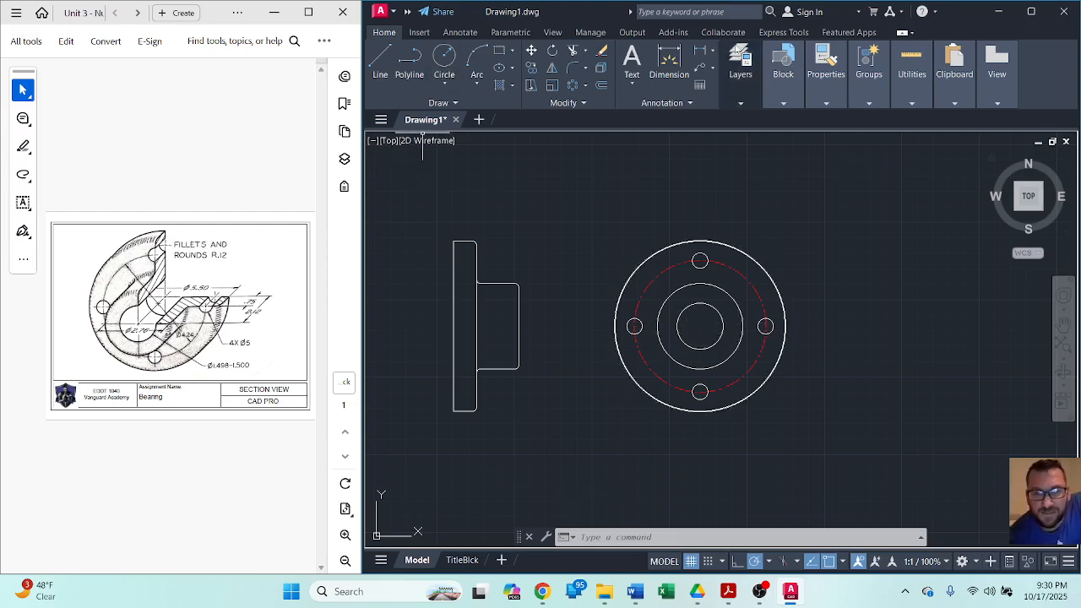
# Make Hidden Line the current layer and draw a horizontal line across the whole side view, level with the top of the center bore.
pyautogui.moveTo(744, 101)
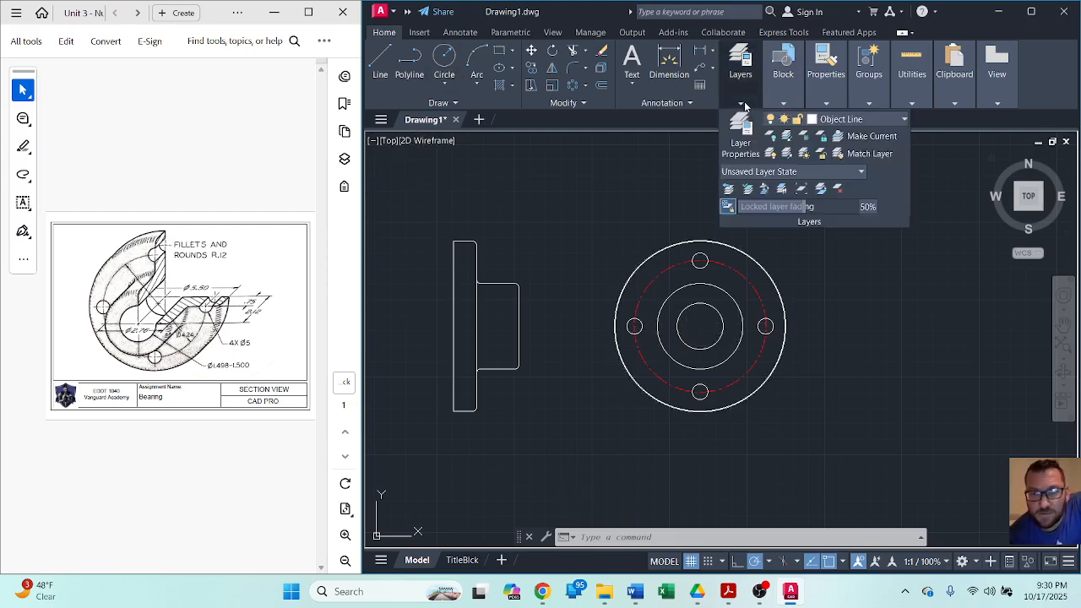
pyautogui.click(849, 119)
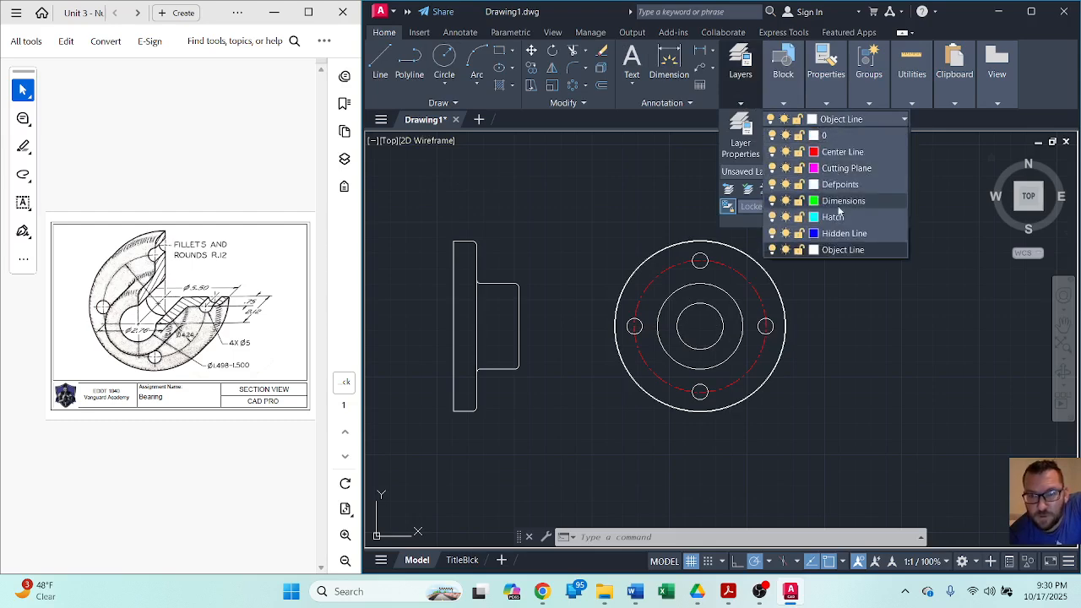
pyautogui.click(840, 233)
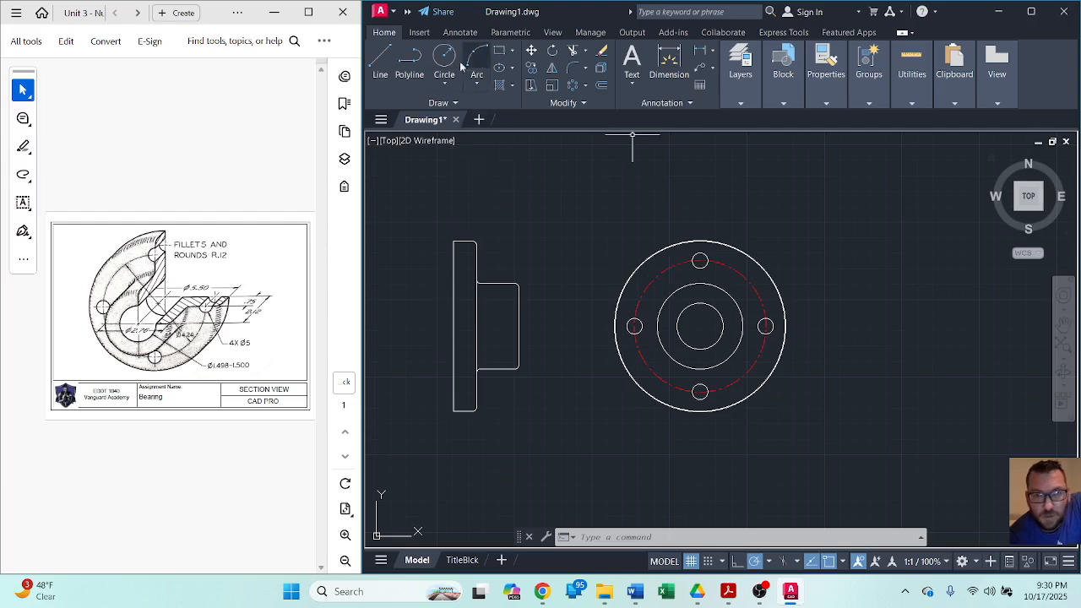
pyautogui.click(390, 58)
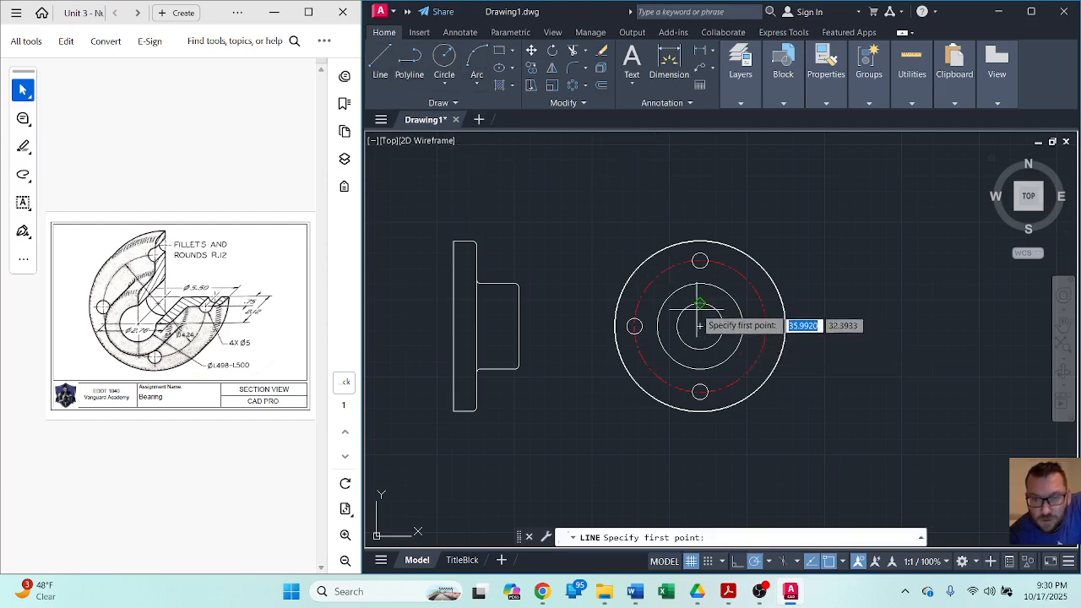
pyautogui.click(519, 302)
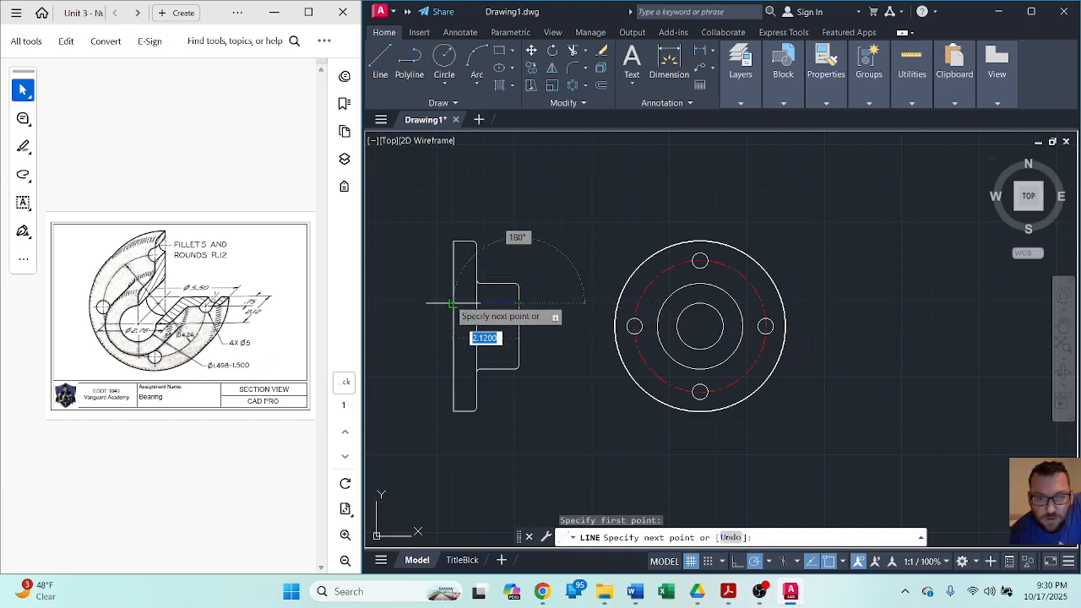
pyautogui.click(452, 303)
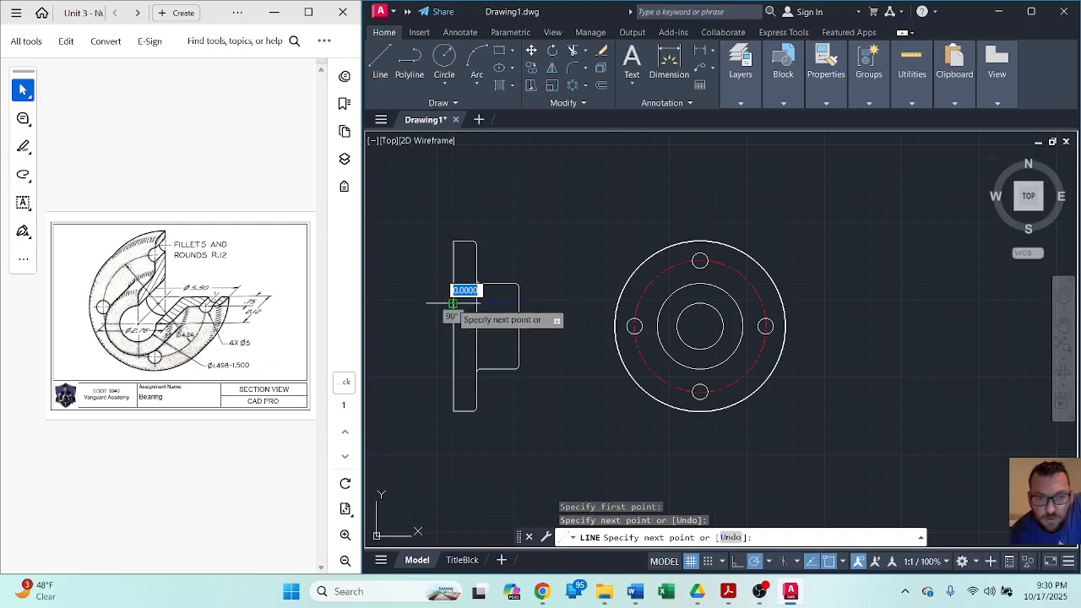
pyautogui.press('Return')
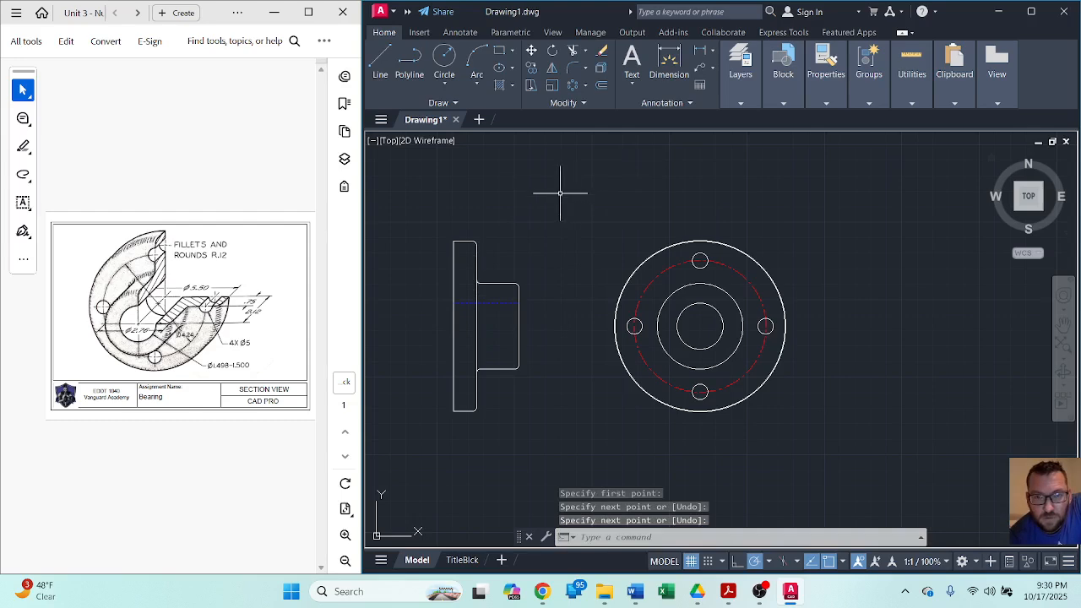
# Draw two hidden lines across the flange in the side view, level with the tops of the front view's upper and left bolt holes.
pyautogui.press('Return')
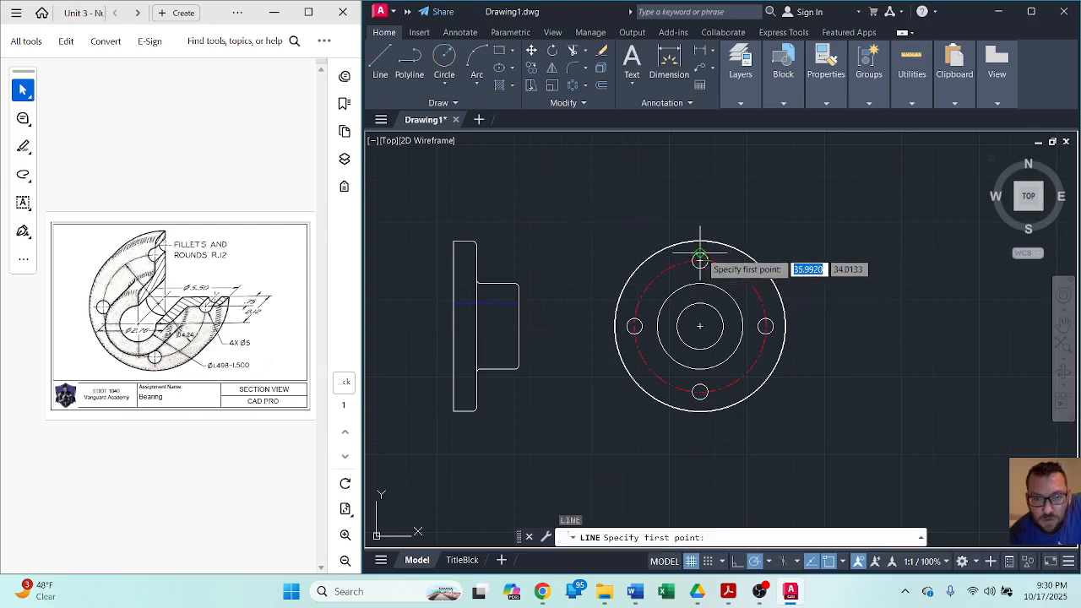
pyautogui.click(476, 244)
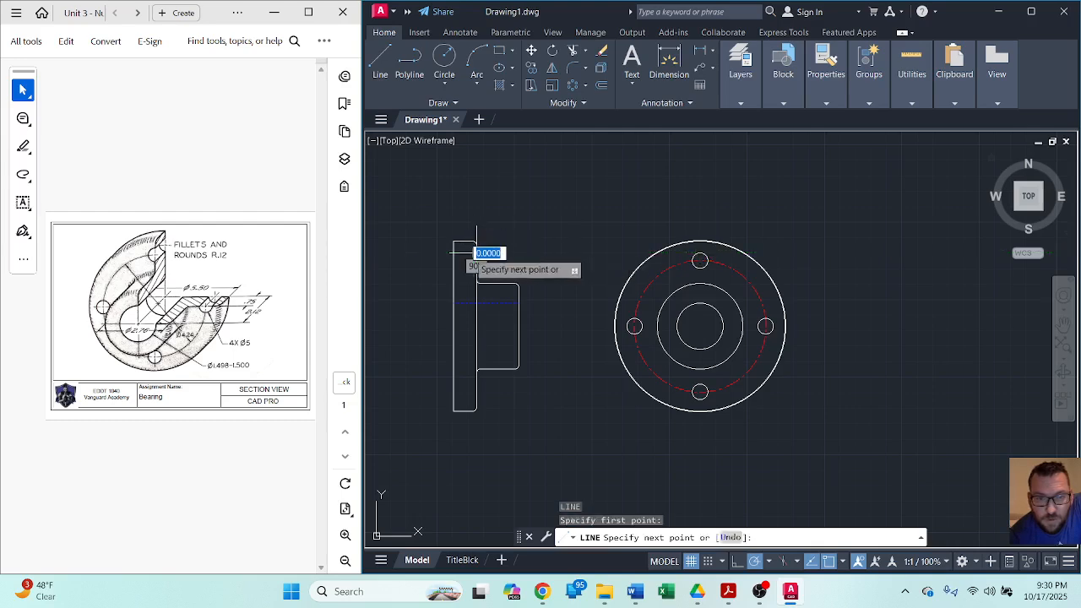
pyautogui.click(454, 245)
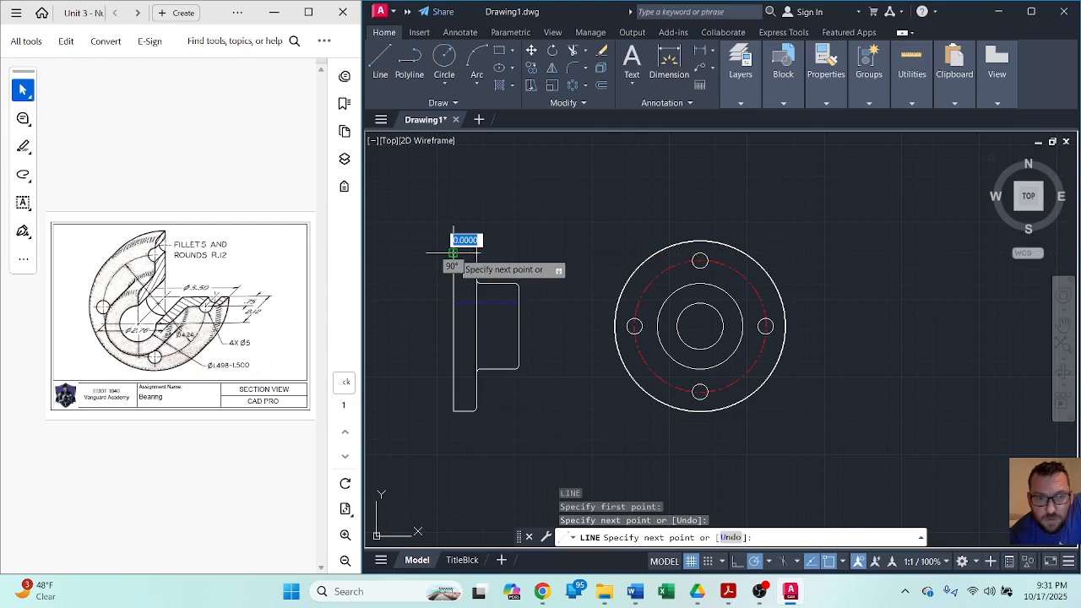
pyautogui.press('Return')
pyautogui.press('Return')
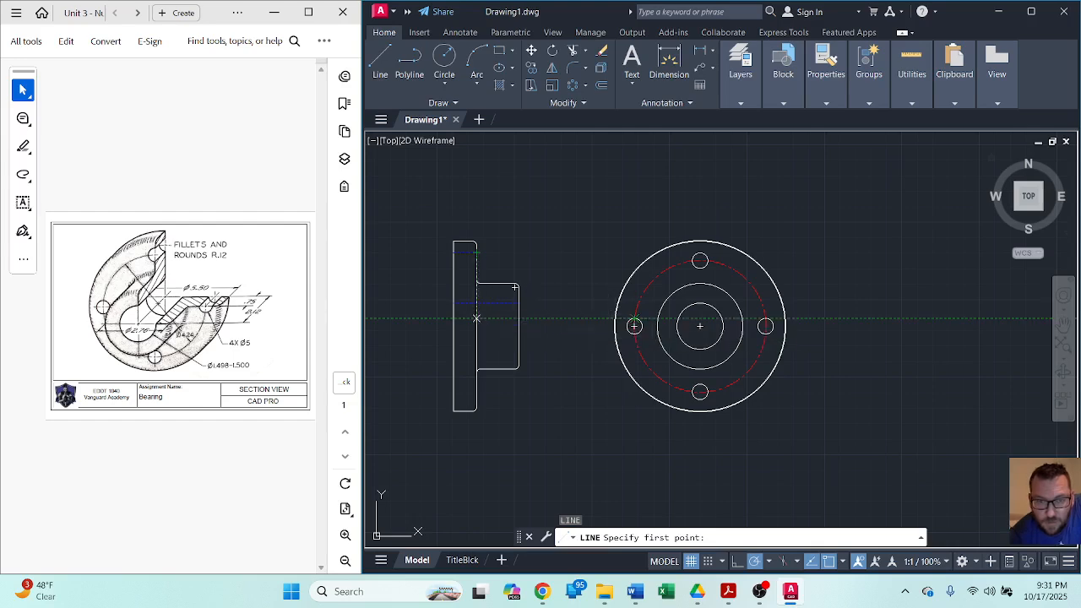
pyautogui.click(478, 317)
pyautogui.click(452, 319)
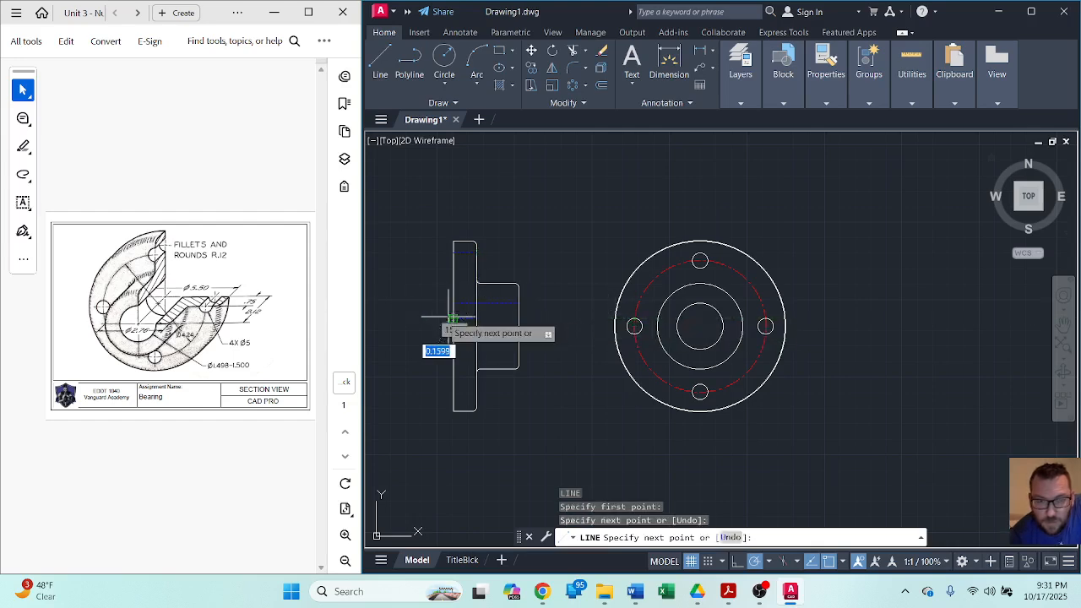
pyautogui.press('Return')
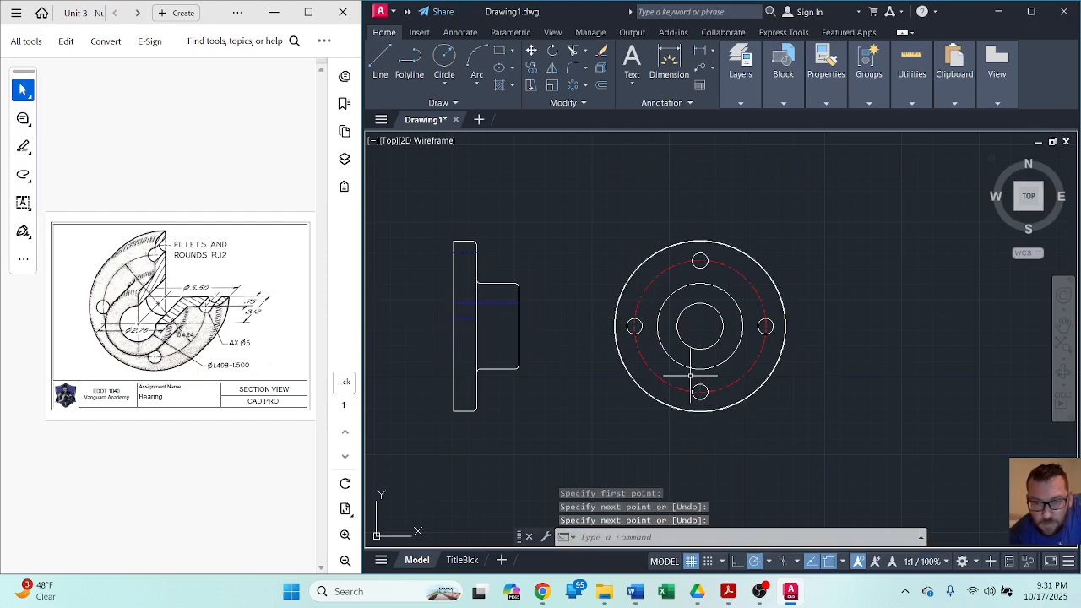
# Draw a hidden line across the flange in the side view, level with the top of the front view's lower bolt hole.
pyautogui.press('Return')
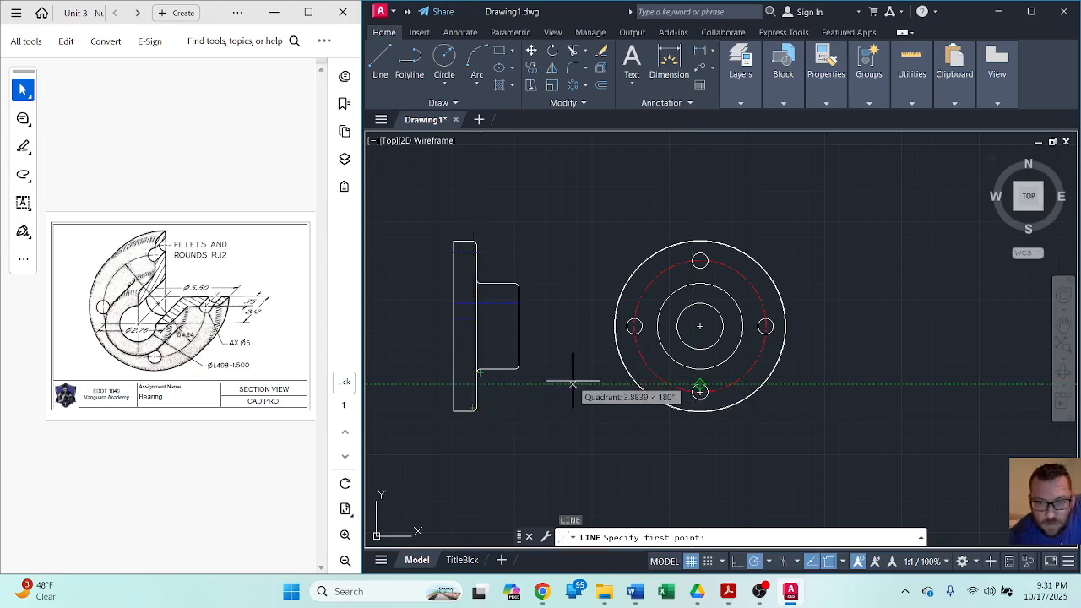
pyautogui.scroll(4, 477, 380)
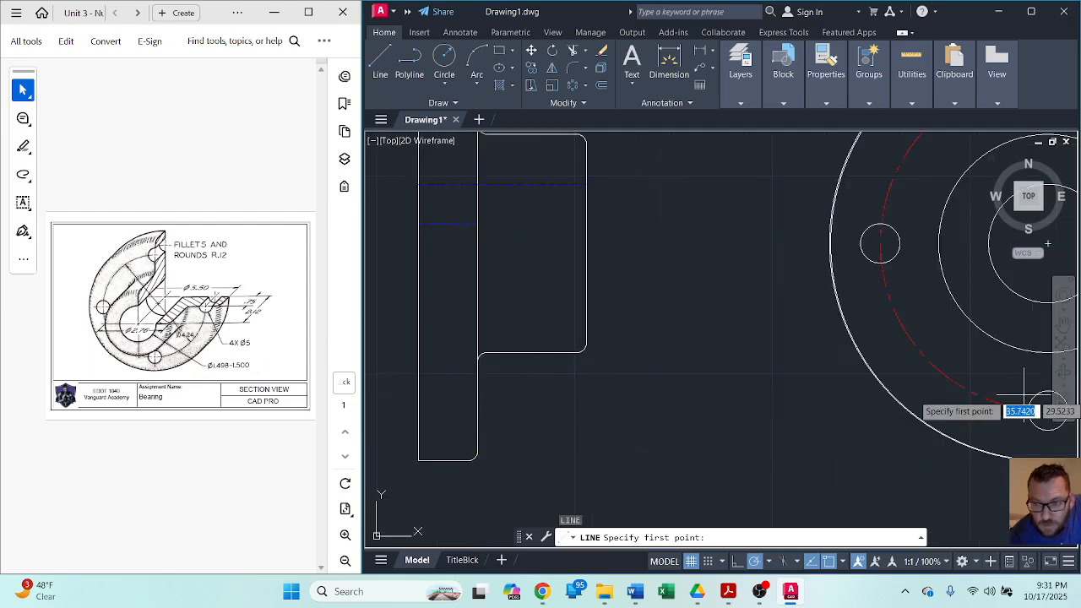
pyautogui.moveTo(1024, 395); pyautogui.dragTo(1000, 399, button='middle')
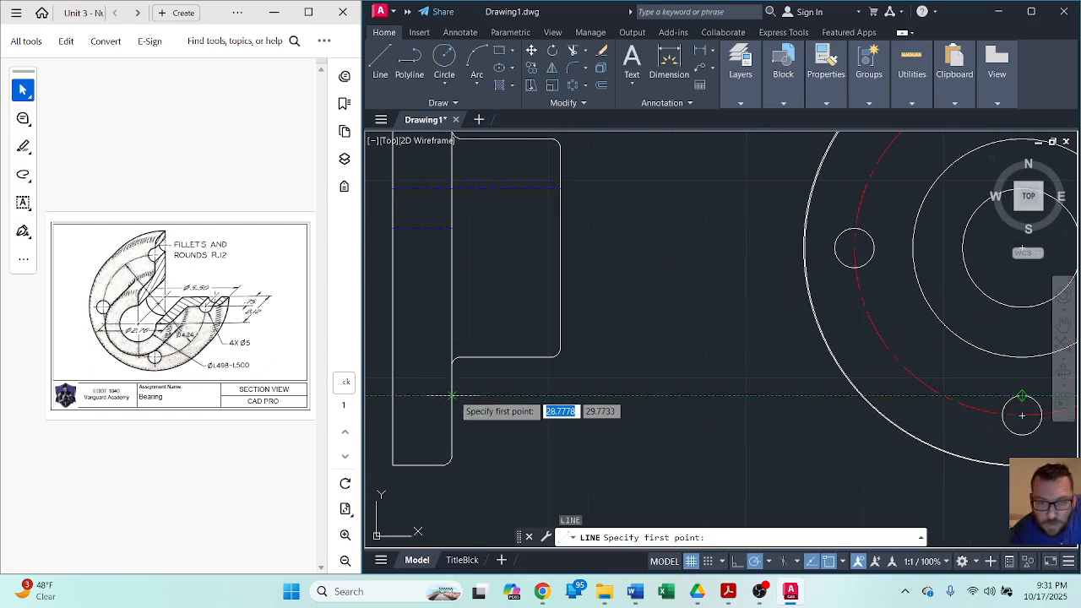
pyautogui.click(452, 395)
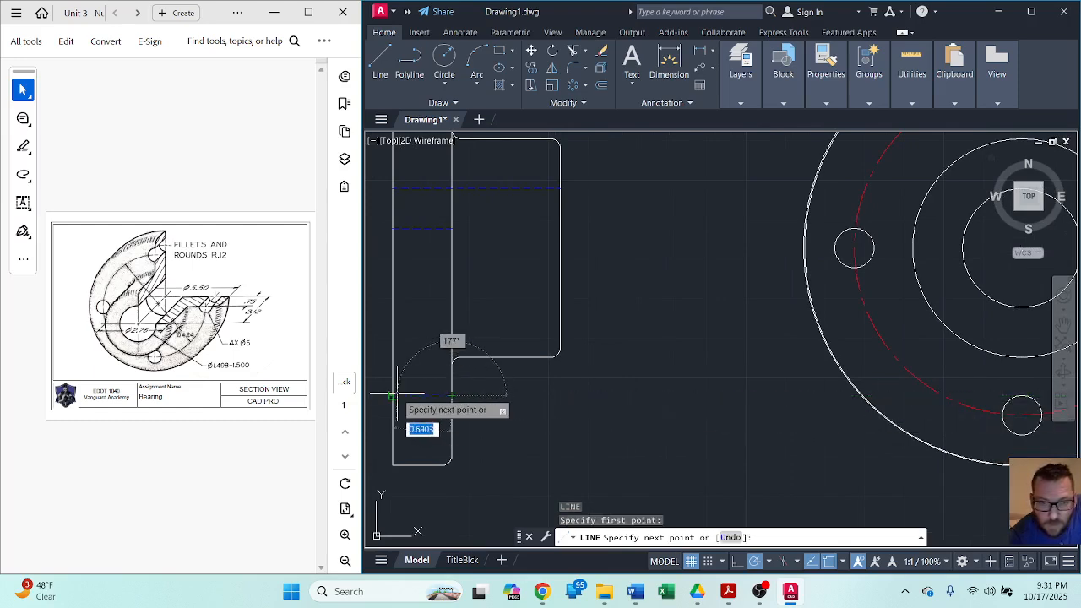
pyautogui.click(392, 395)
pyautogui.press('Return')
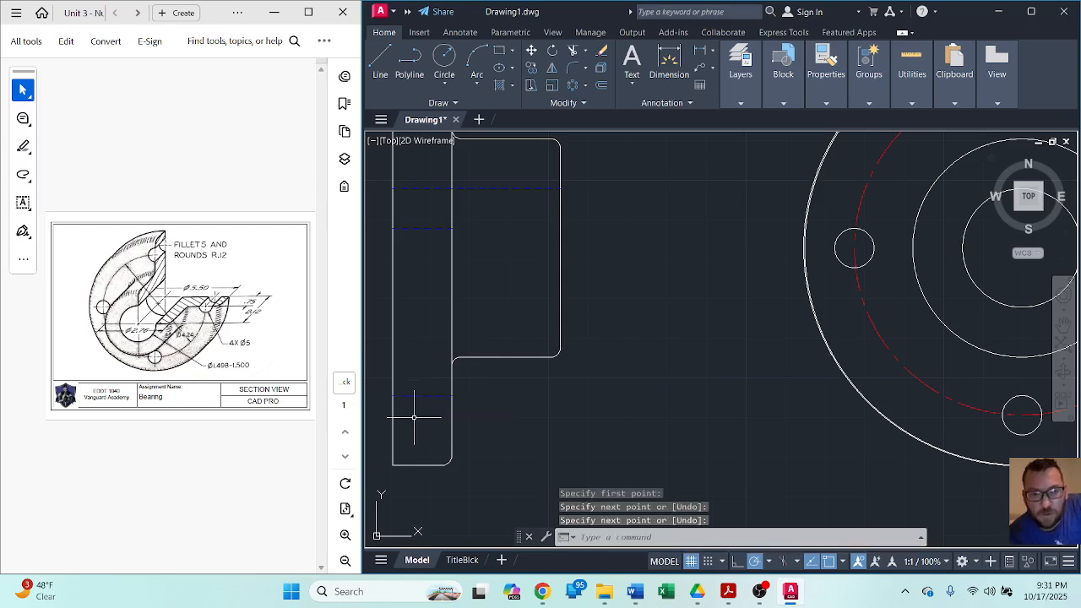
# Offset the upper, middle and lower bolt-hole hidden lines in the flange .5 downward to form the holes' bottom edges.
pyautogui.scroll(-2, 562, 353)
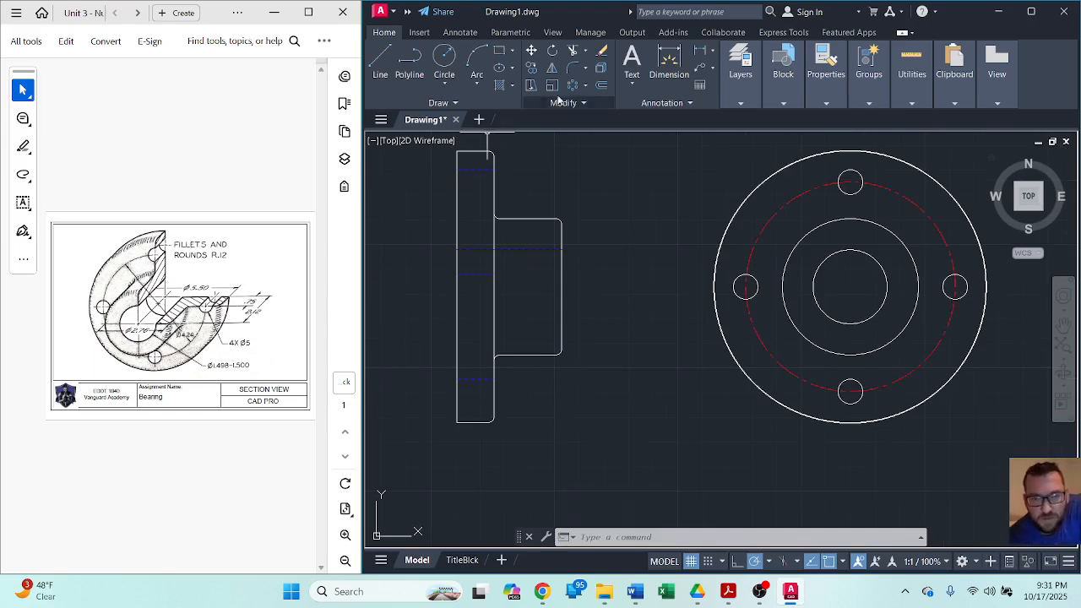
pyautogui.click(601, 86)
pyautogui.write('.5')
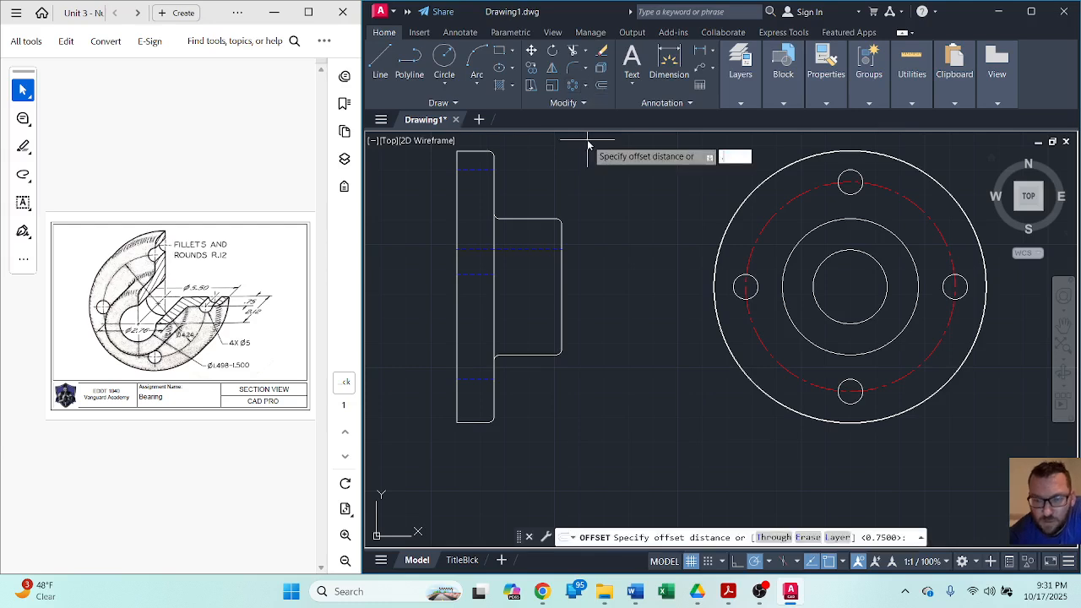
pyautogui.press('Return')
pyautogui.click(474, 169)
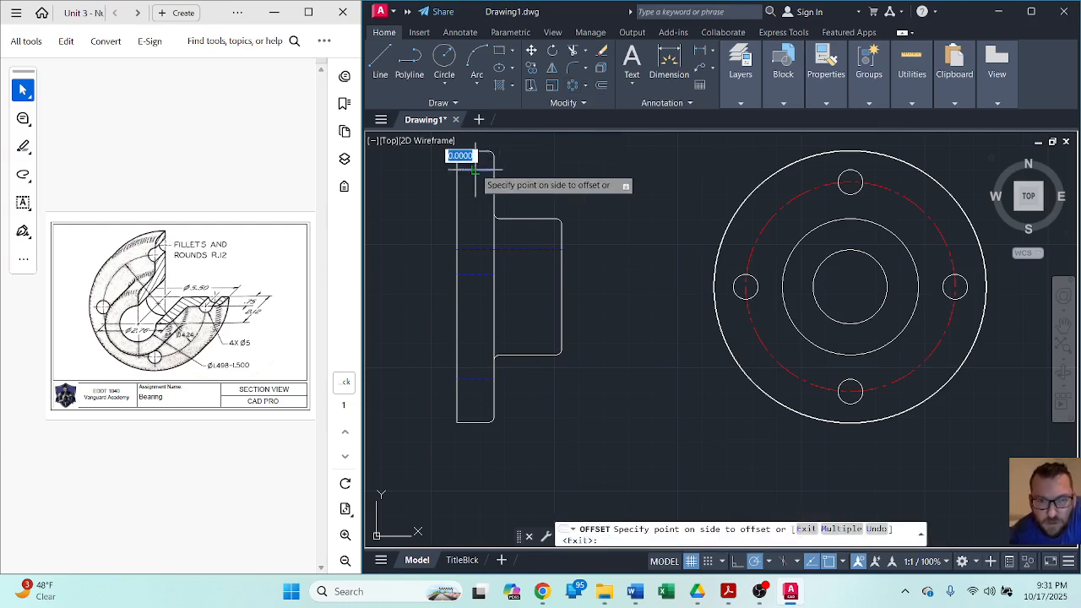
pyautogui.click(473, 189)
pyautogui.click(481, 272)
pyautogui.click(483, 309)
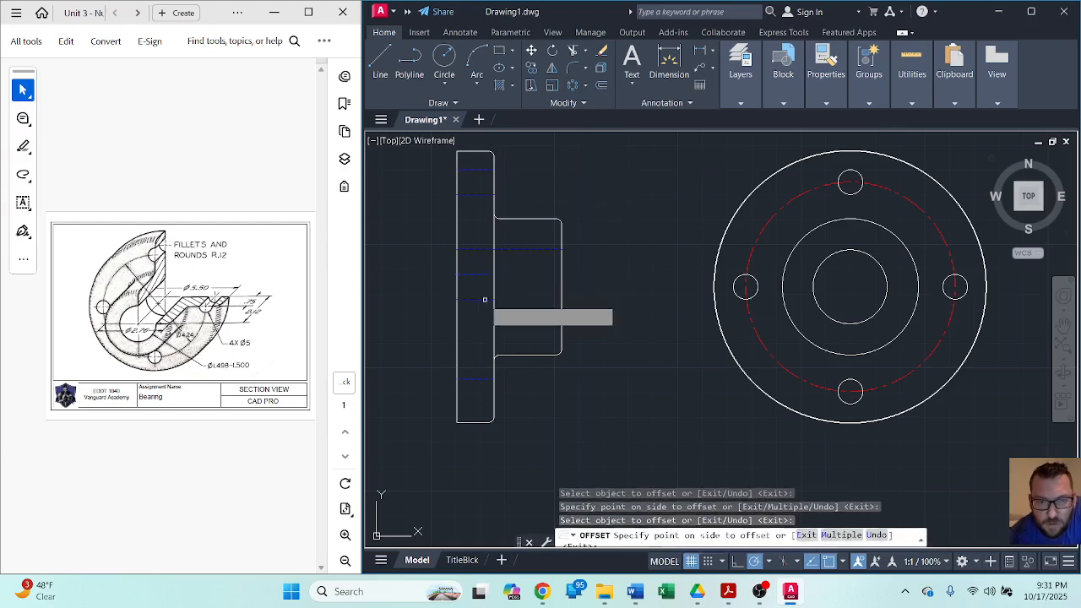
pyautogui.click(484, 381)
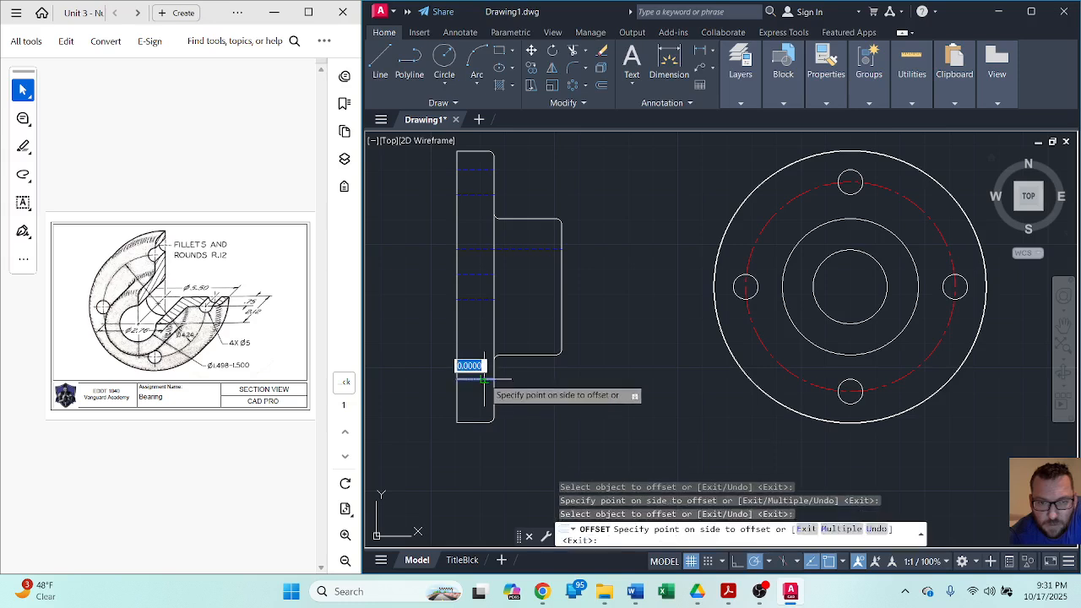
pyautogui.click(483, 402)
pyautogui.press('Return')
# Offset the side view's upper bore hidden line 1.5 downward to form the bore's bottom edge.
pyautogui.press('Return')
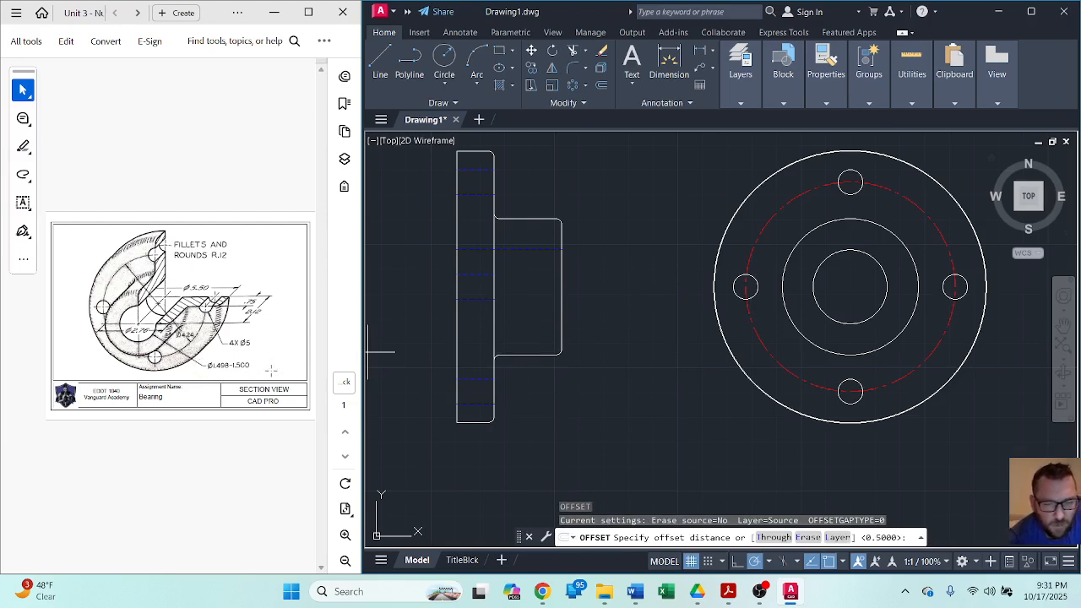
pyautogui.write('1')
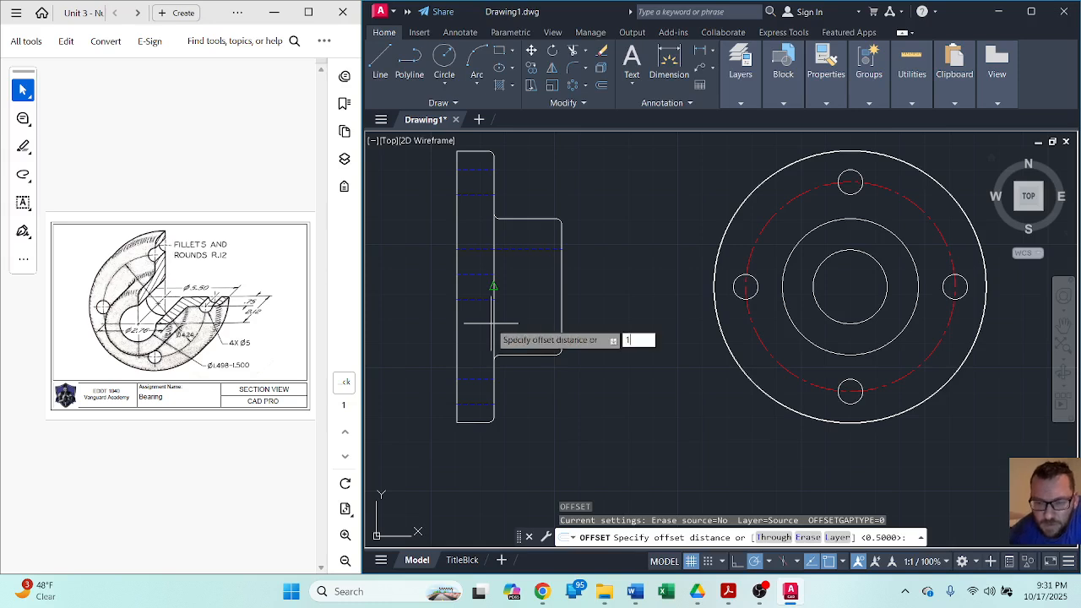
pyautogui.write('.5')
pyautogui.press('Return')
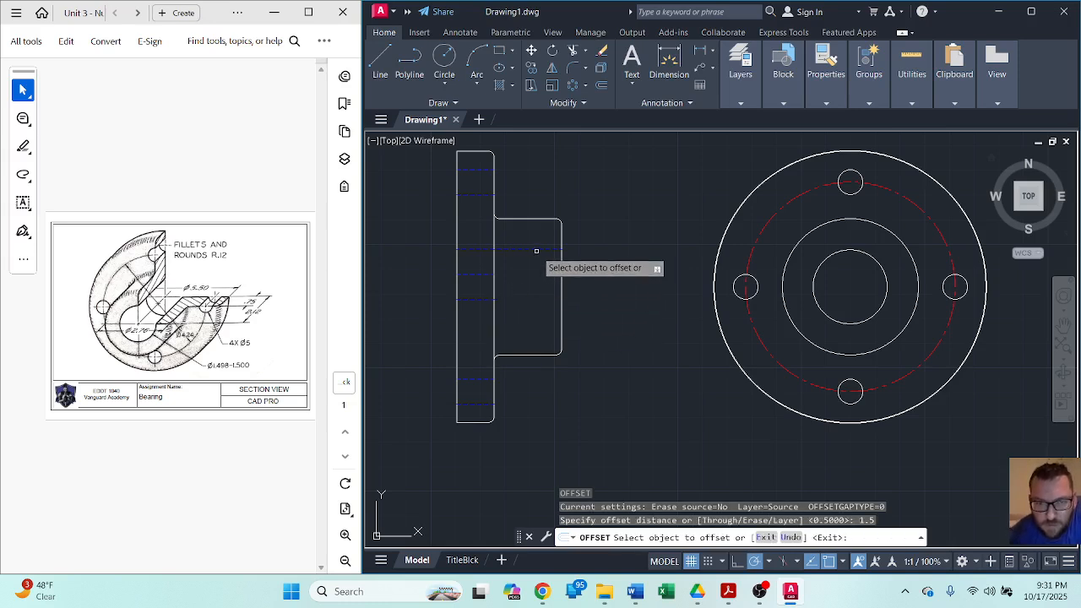
pyautogui.click(535, 250)
pyautogui.click(534, 313)
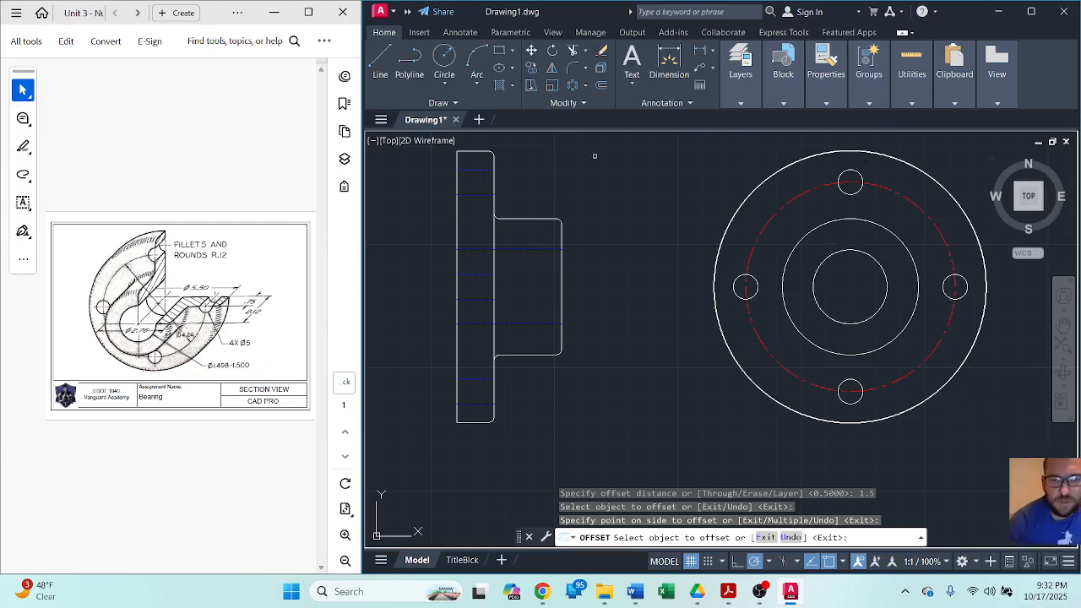
pyautogui.press('Return')
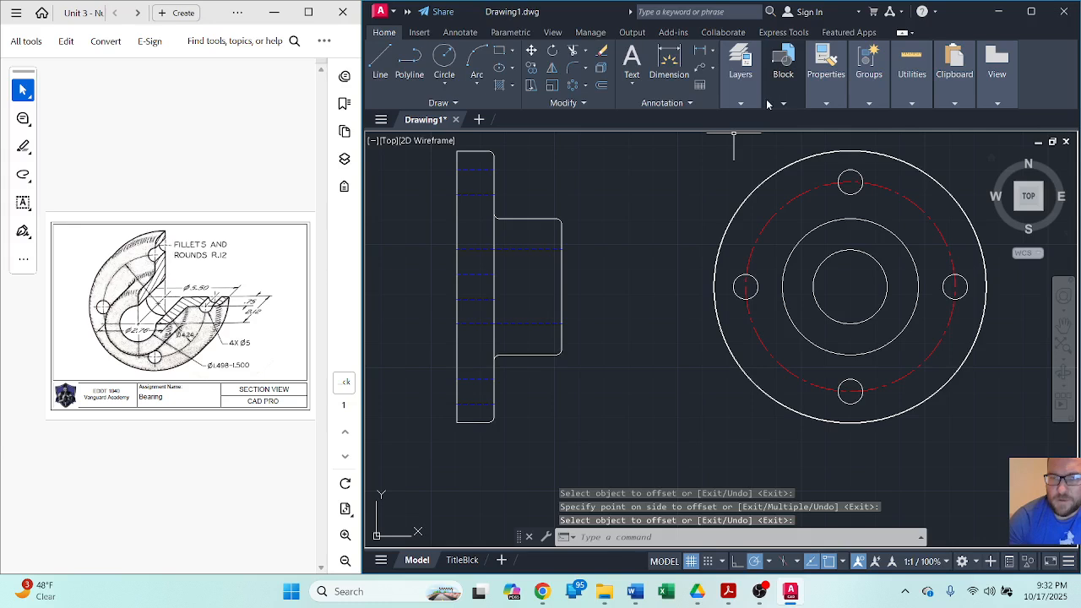
# Make Center Line the current layer and draw a horizontal centerline across the side view between its outer edges' midpoints.
pyautogui.click(741, 103)
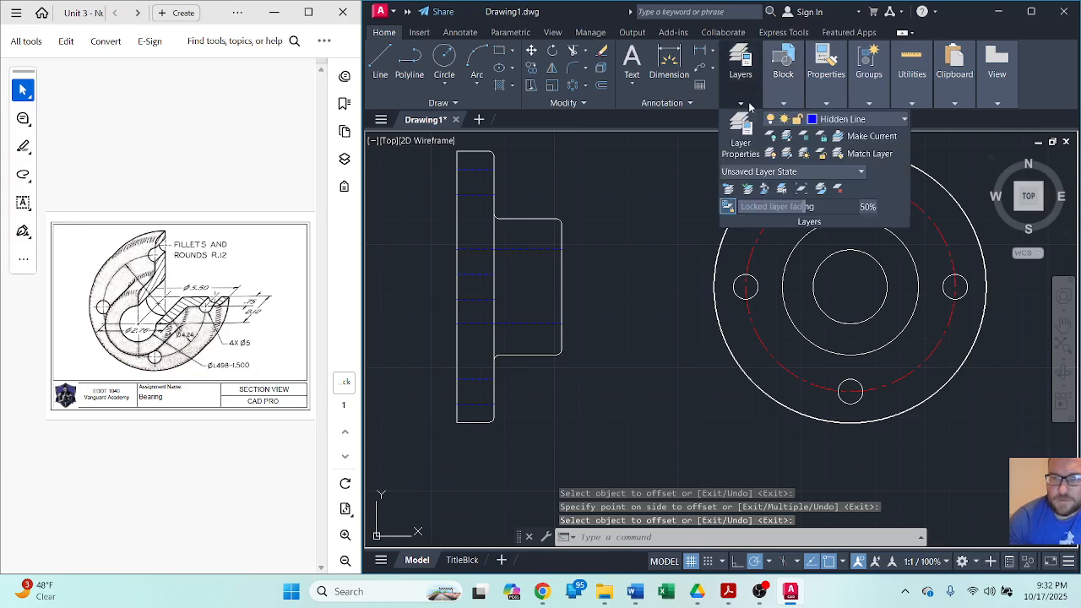
pyautogui.click(852, 124)
pyautogui.click(832, 137)
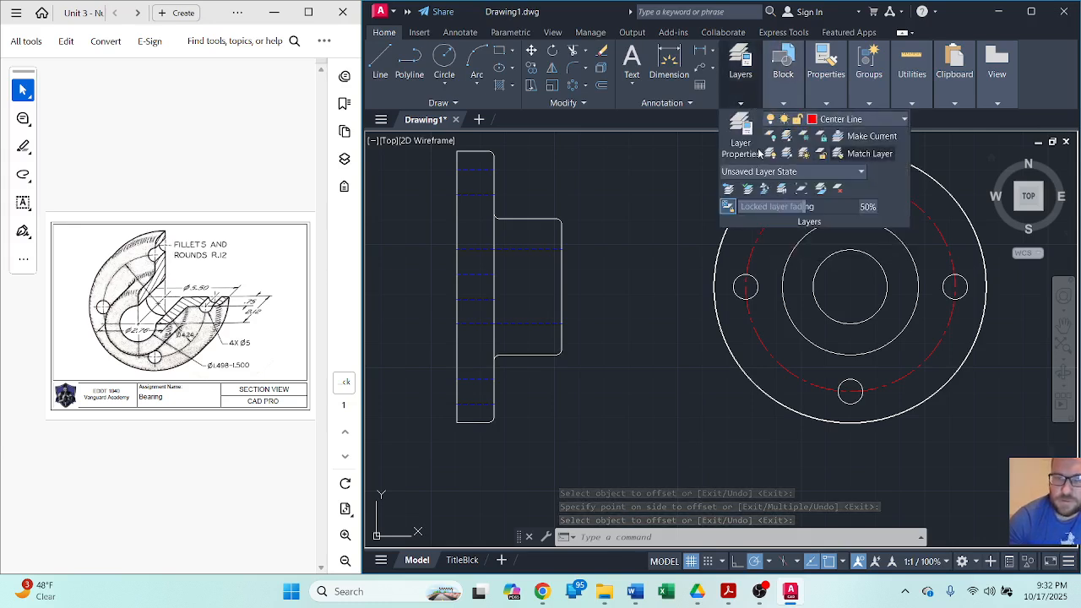
pyautogui.click(381, 74)
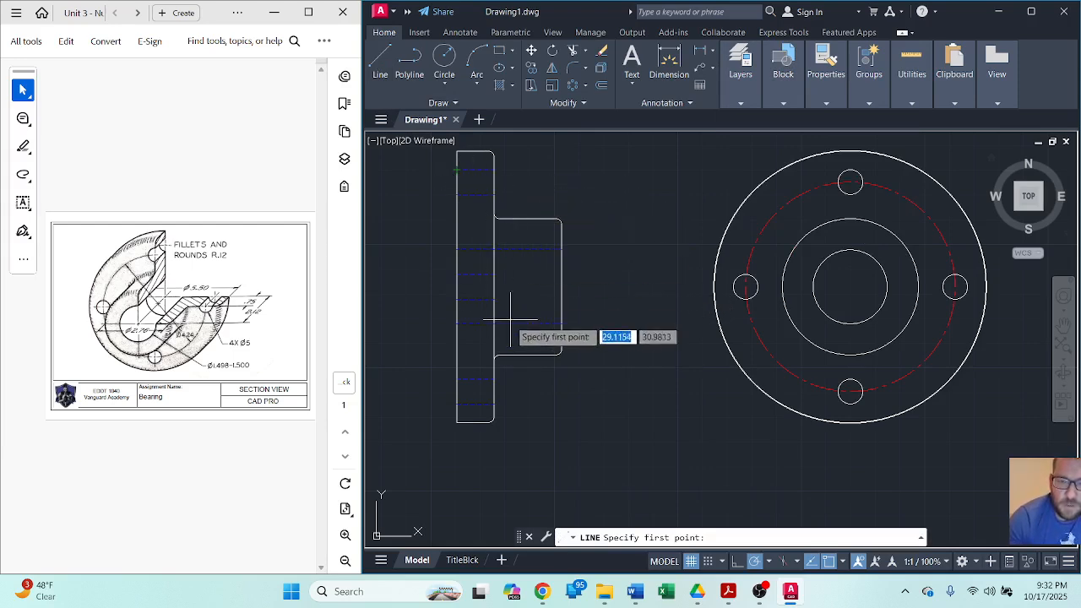
pyautogui.click(456, 288)
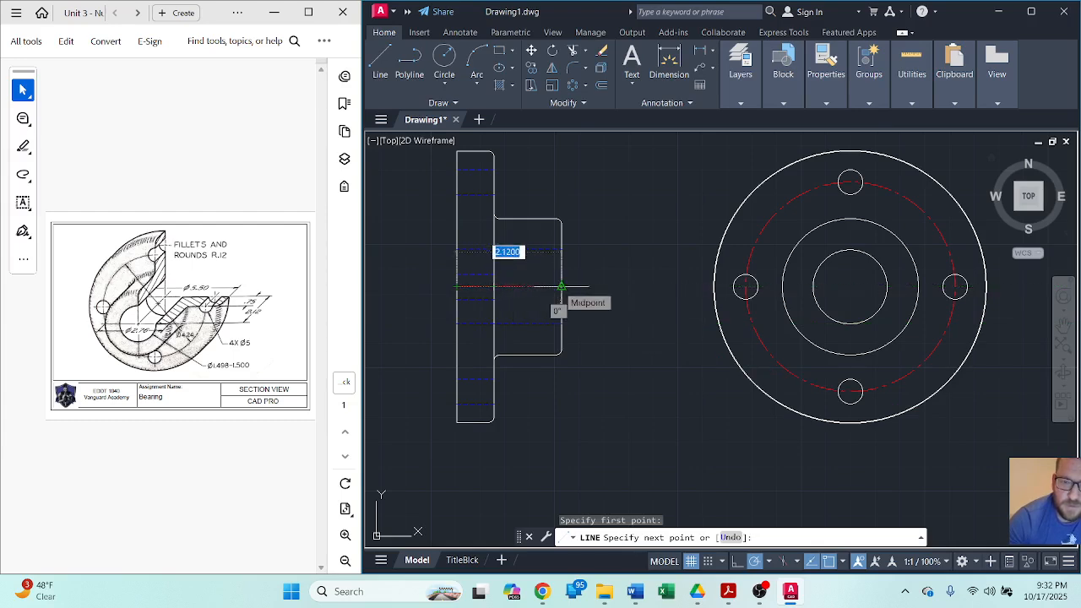
pyautogui.click(561, 287)
pyautogui.press('Return')
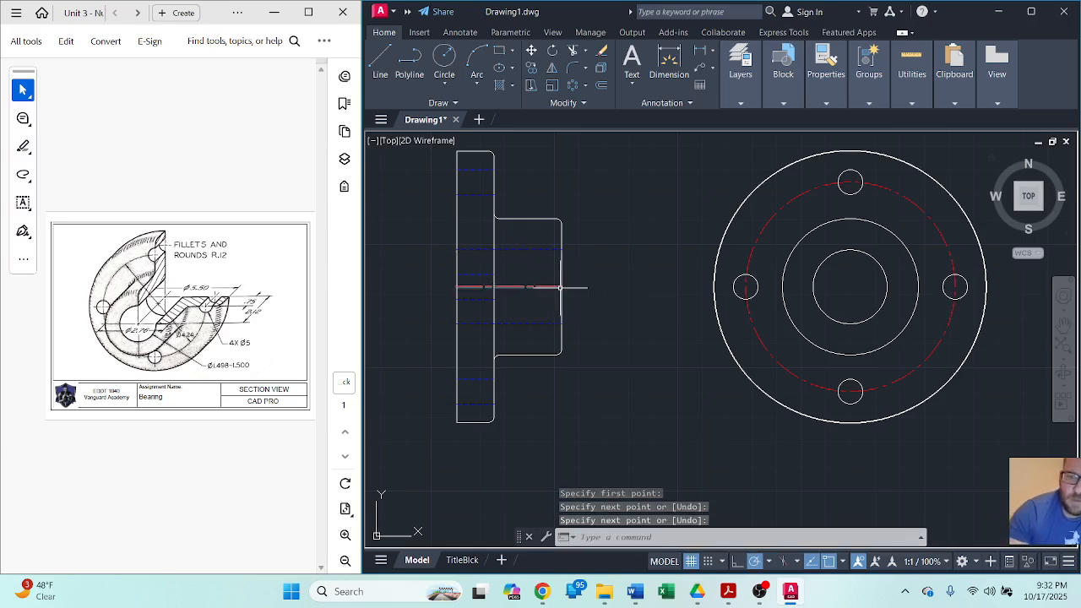
# Lengthen the side view's main centerline by .25 beyond the outline at both ends.
pyautogui.click(555, 287)
pyautogui.click(561, 287)
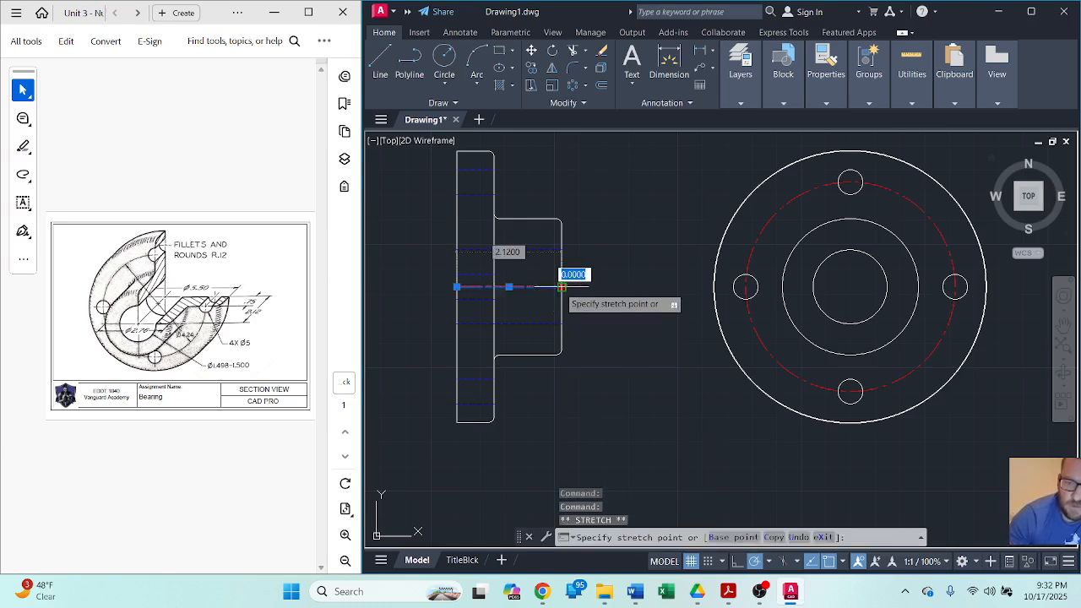
pyautogui.write('.25')
pyautogui.press('Return')
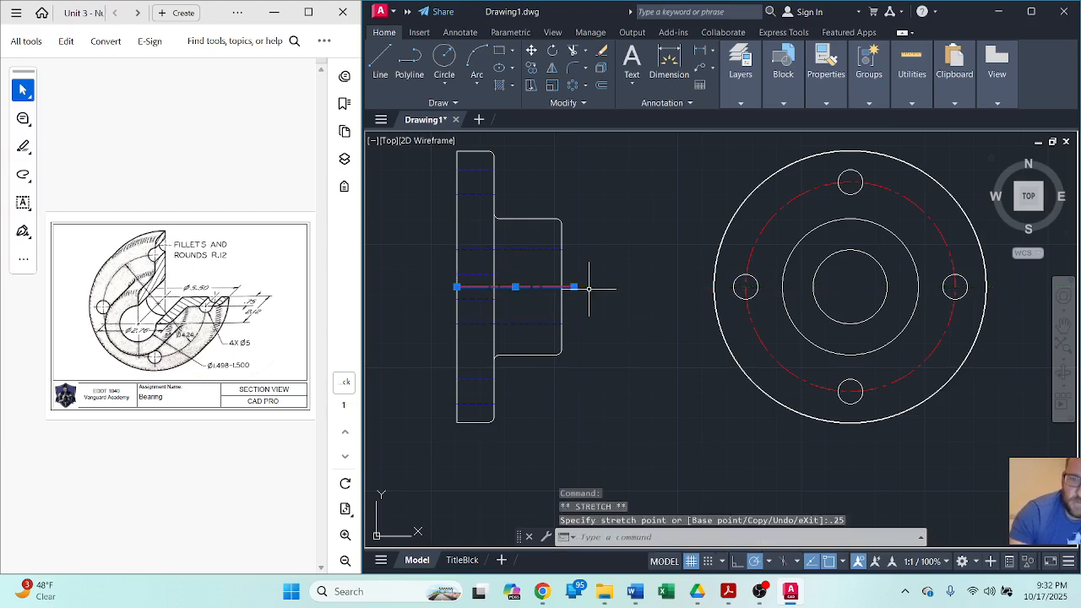
pyautogui.click(457, 288)
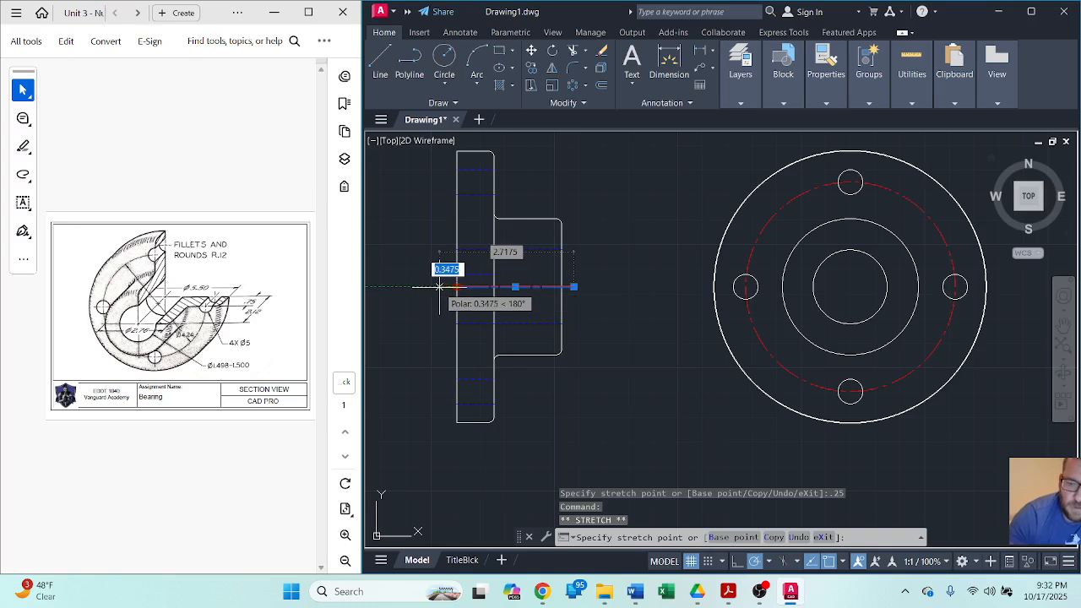
pyautogui.write('.25')
pyautogui.press('Return')
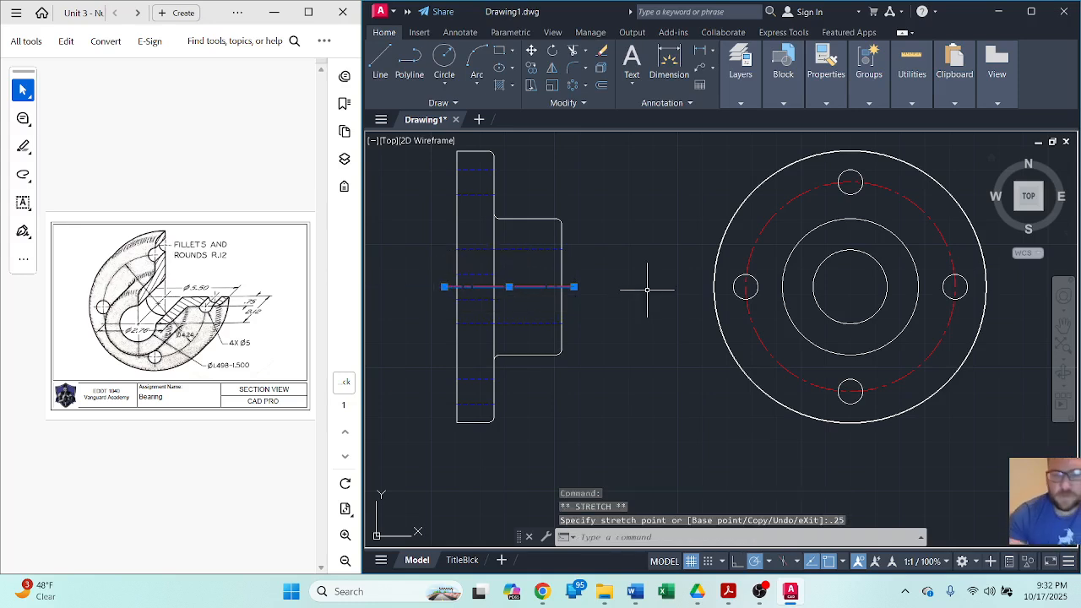
pyautogui.write('l')
pyautogui.press('Return')
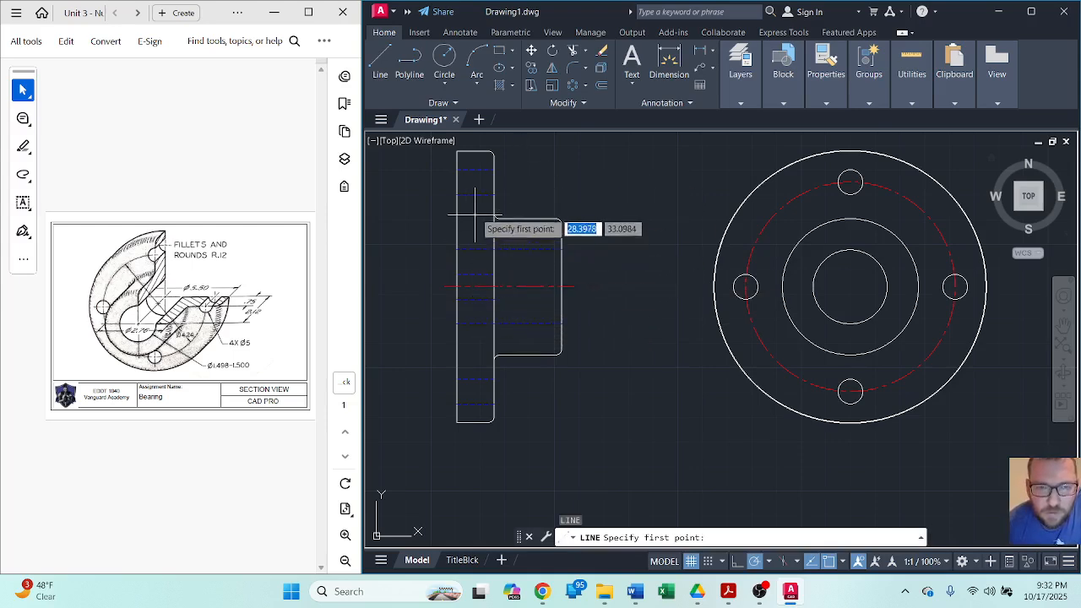
pyautogui.click(380, 59)
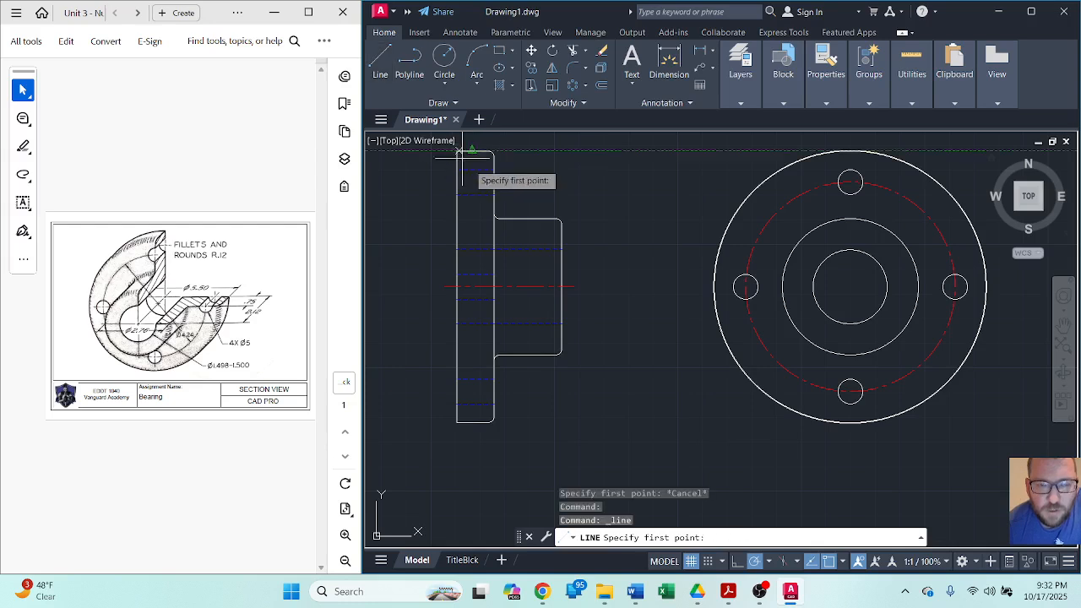
pyautogui.press('Escape')
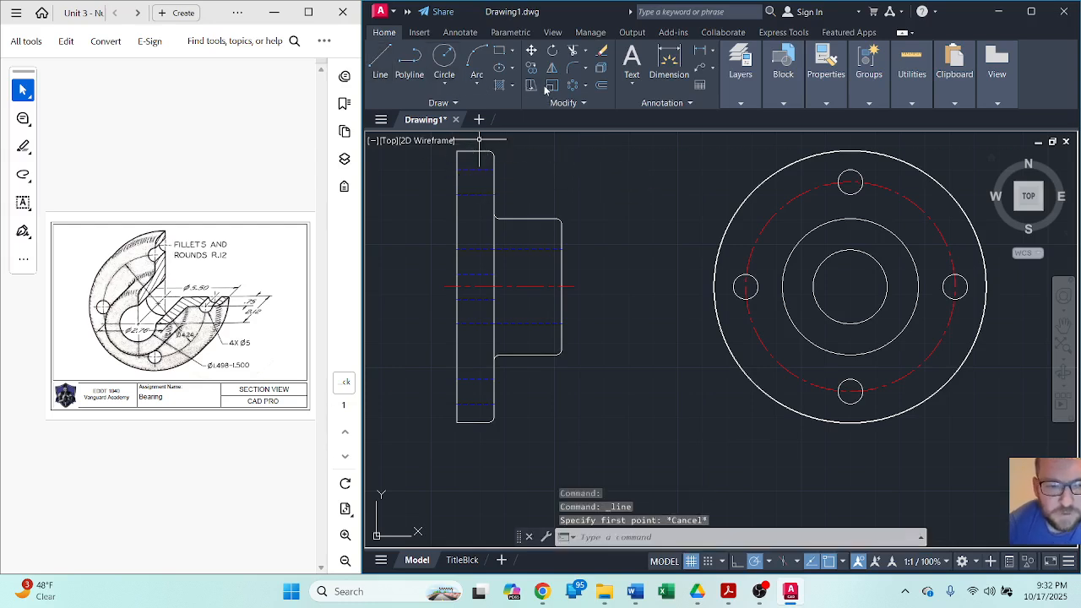
pyautogui.click(606, 85)
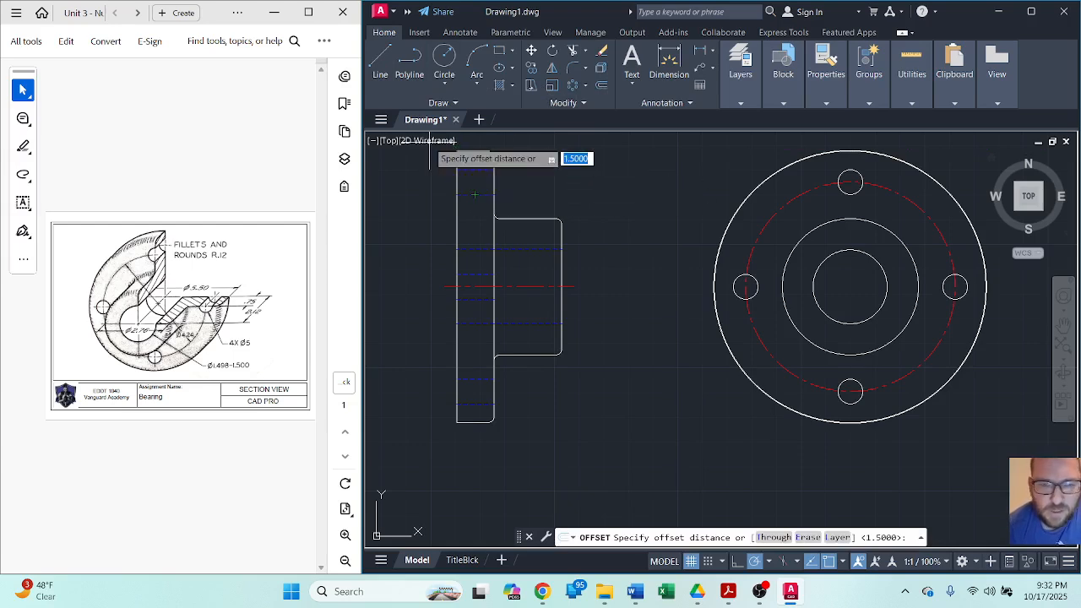
pyautogui.press('Return')
# Draw a centerline across the flange in the side view, level with the center of the front view's upper bolt hole.
pyautogui.click(378, 59)
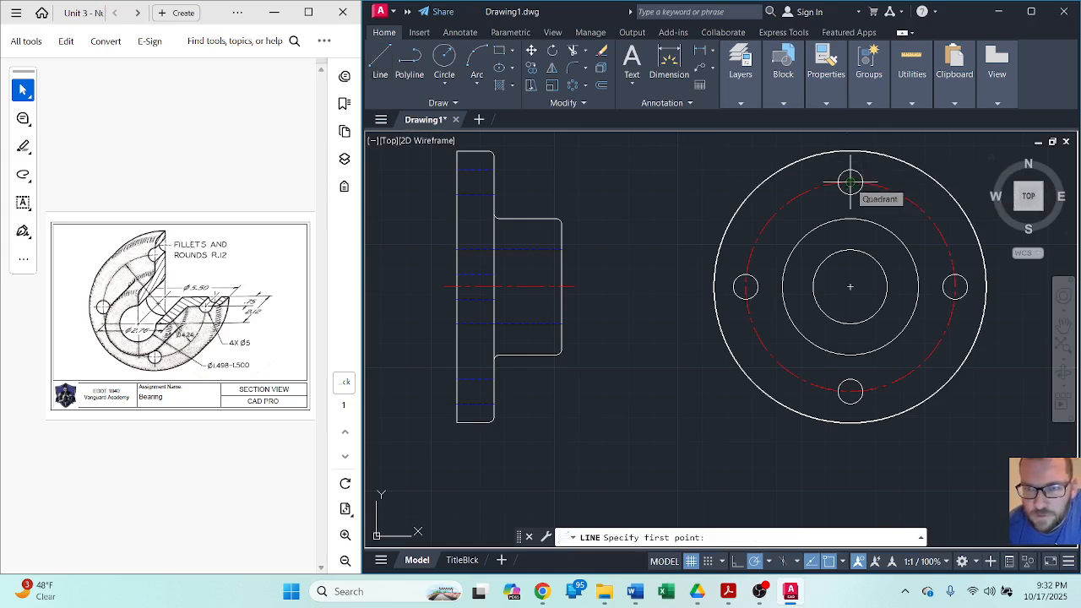
pyautogui.click(495, 181)
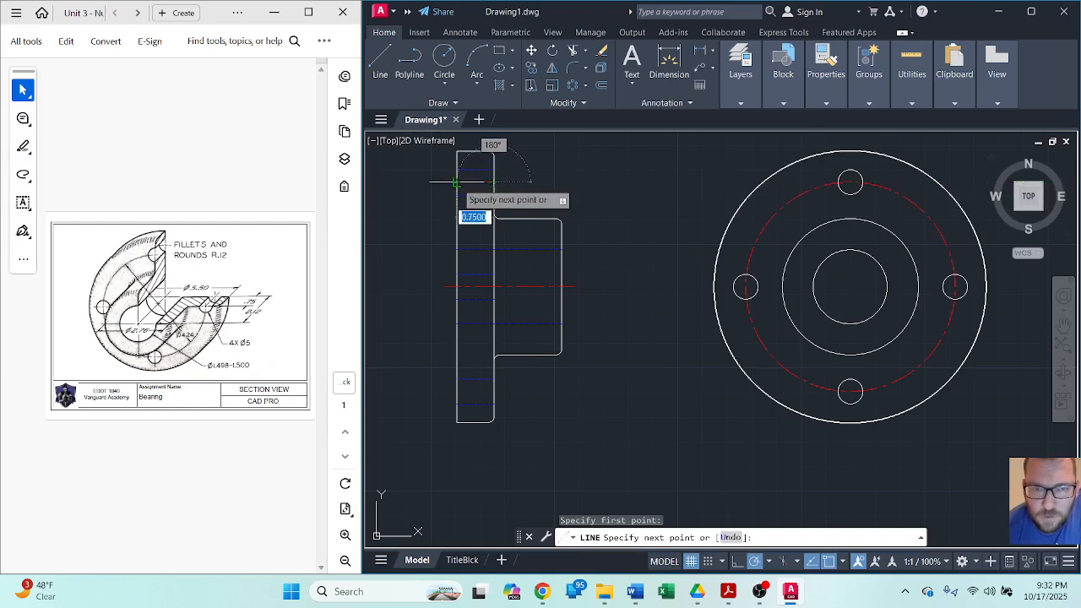
pyautogui.click(457, 181)
pyautogui.press('Return')
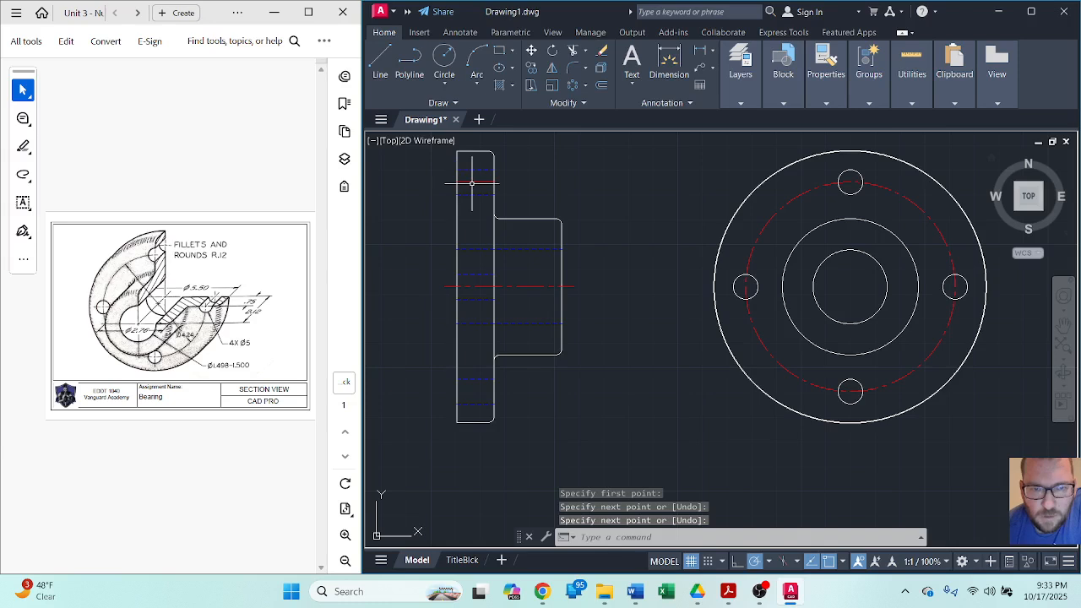
# Stretch both ends of the upper bolt hole's centerline in the side view .25 beyond the flange.
pyautogui.click(475, 182)
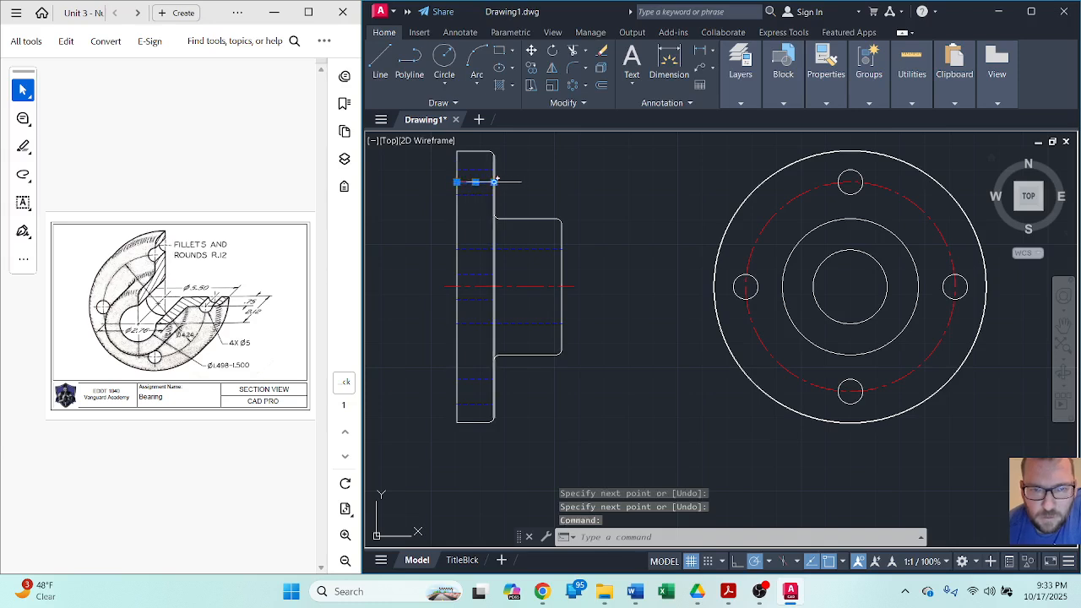
pyautogui.click(495, 182)
pyautogui.write('.25')
pyautogui.press('Return')
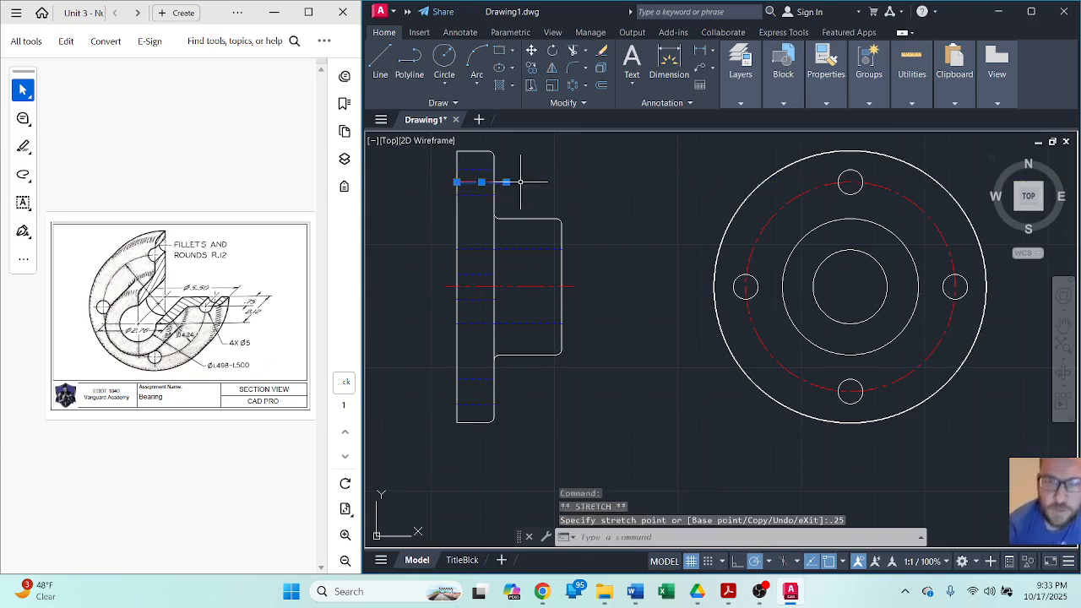
pyautogui.click(456, 181)
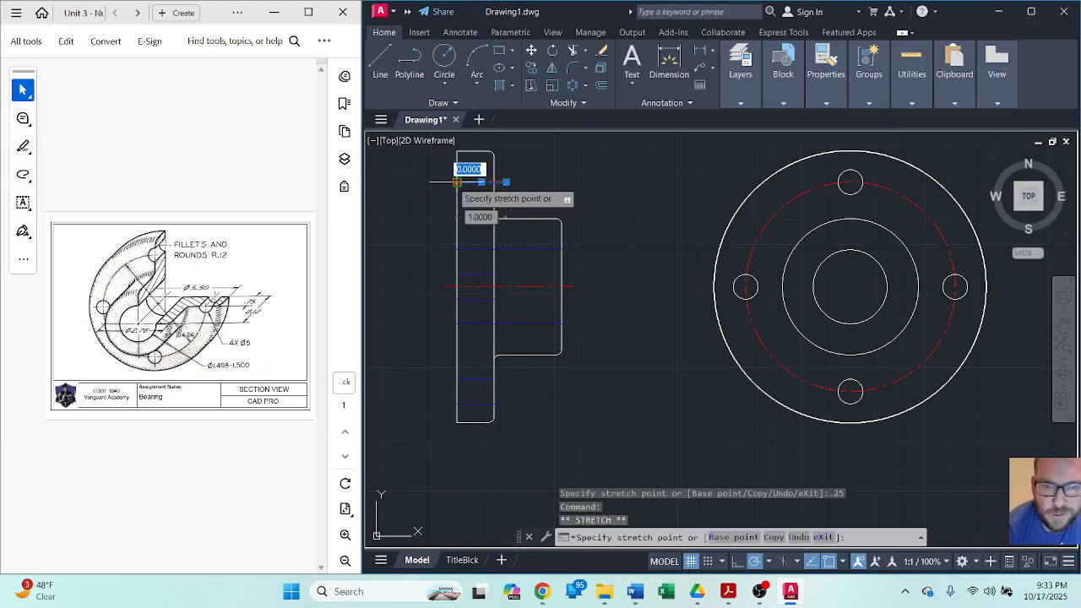
pyautogui.write('.25')
pyautogui.press('Return')
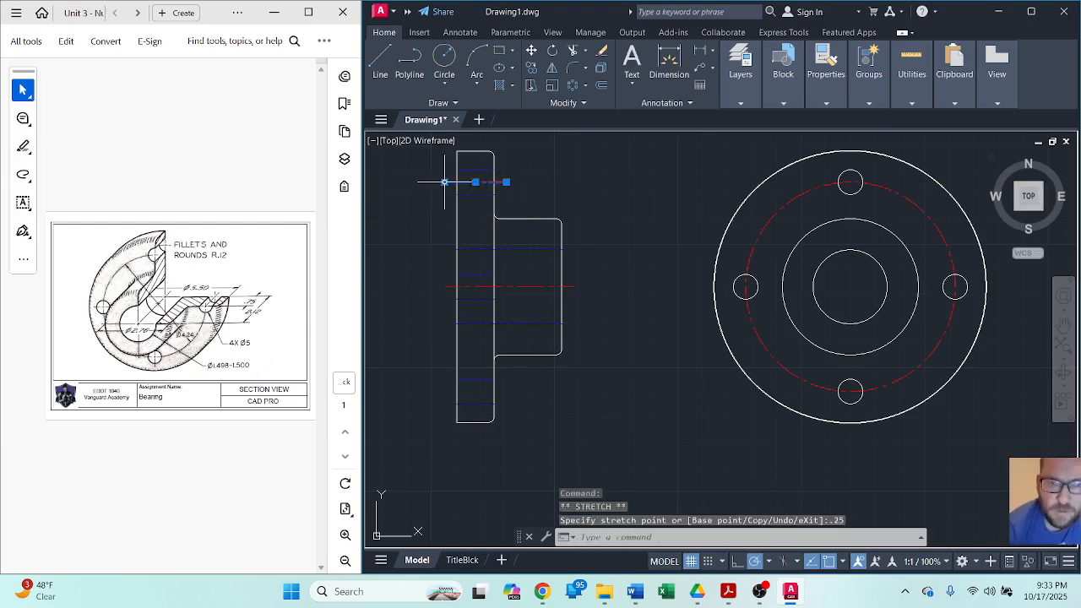
pyautogui.press('Escape')
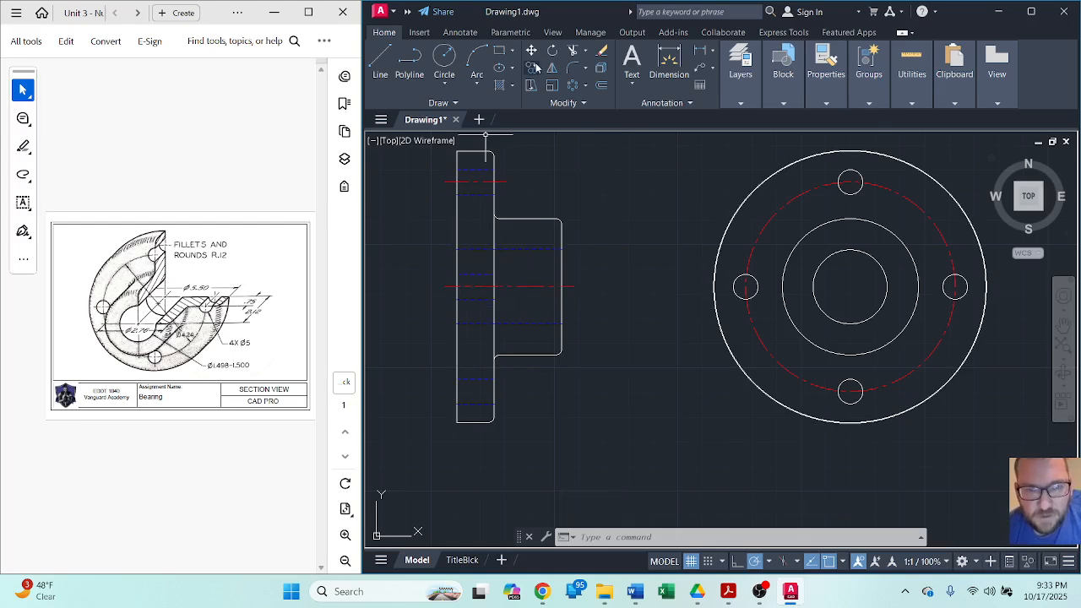
# Copy the upper bolt hole's centerline straight down the flange, level with the center of the front view's lower bolt hole.
pyautogui.click(532, 68)
pyautogui.click(485, 180)
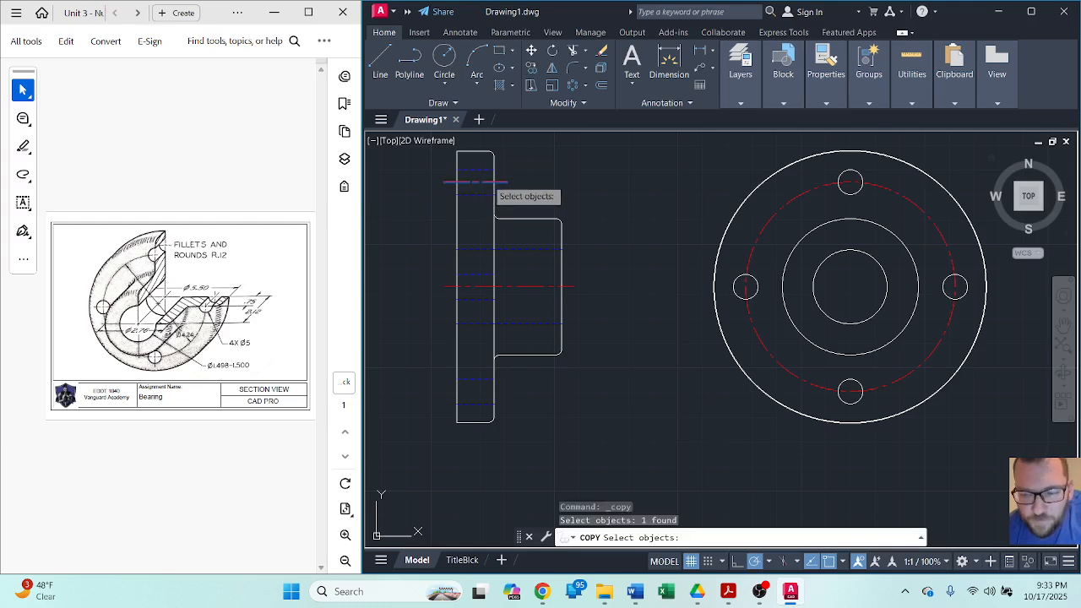
pyautogui.press('Return')
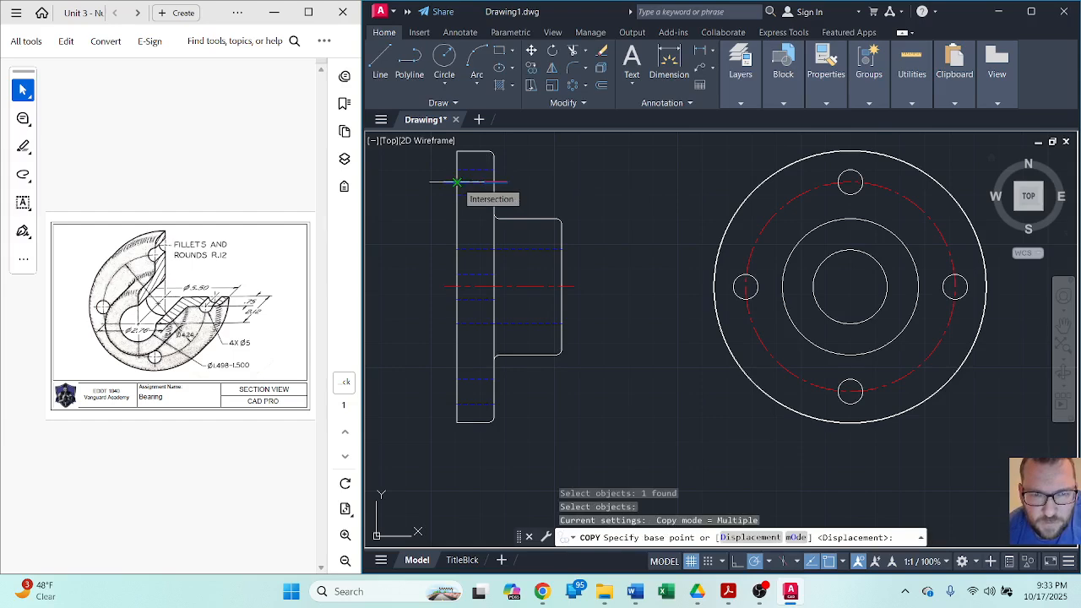
pyautogui.click(456, 182)
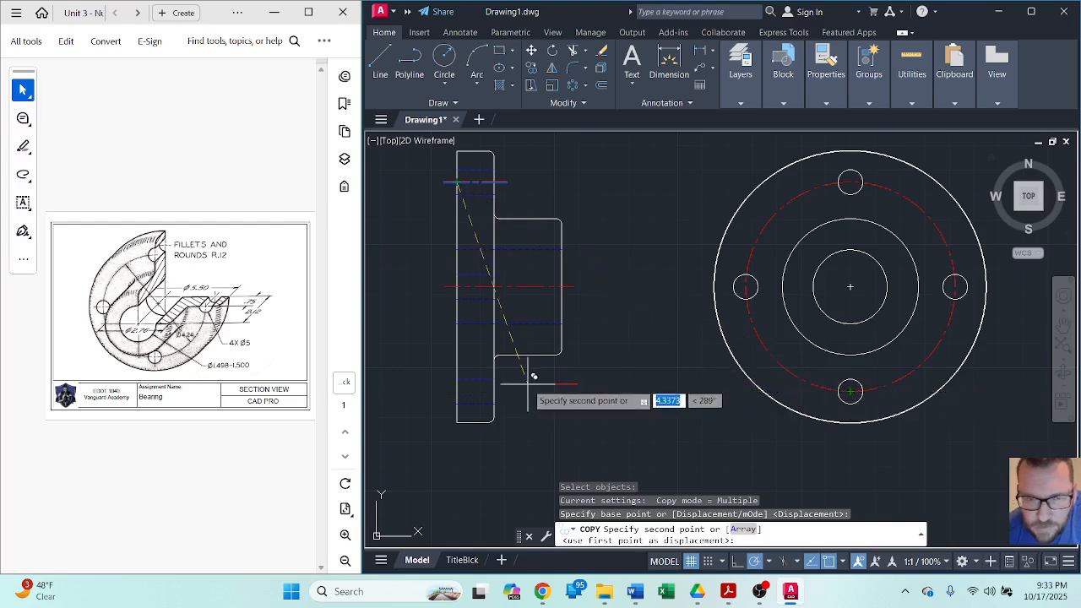
pyautogui.click(456, 390)
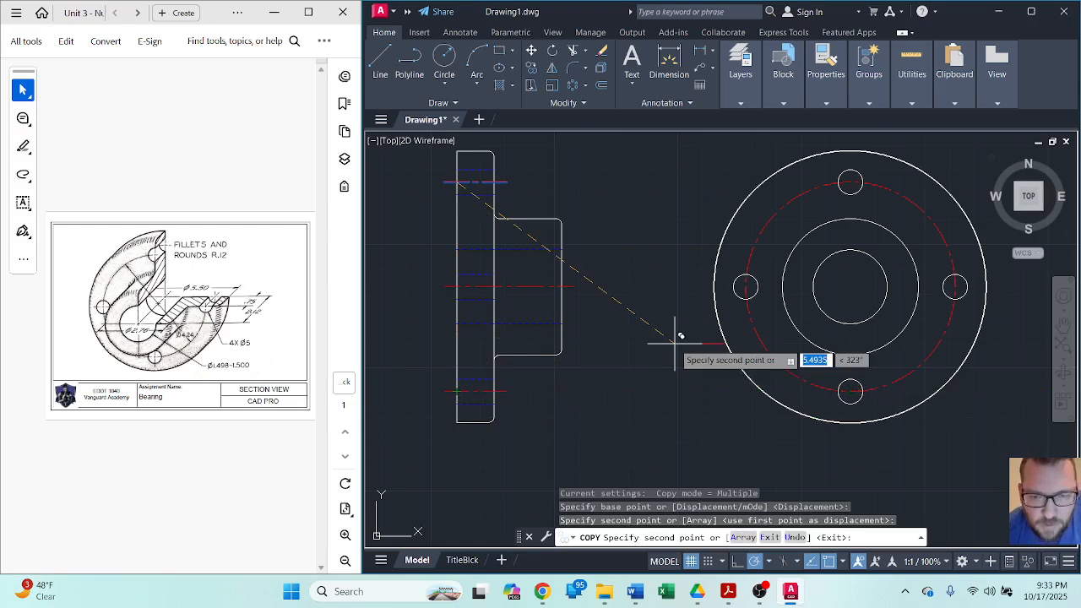
pyautogui.press('Escape')
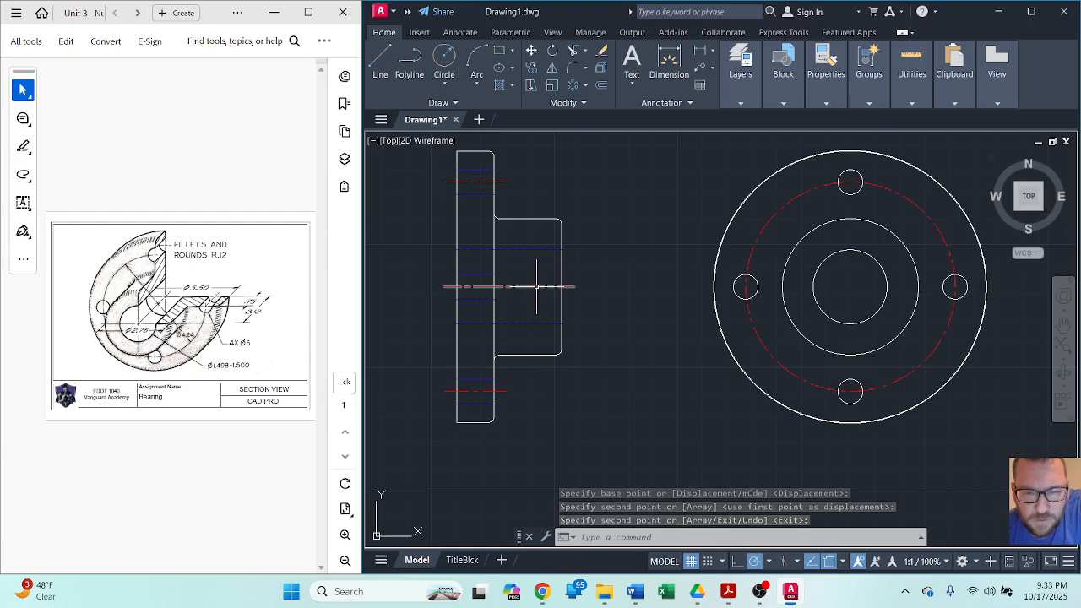
# Try global linetype scale factors of 1, 1.25 and 1.1 in turn.
pyautogui.moveTo(537, 287)
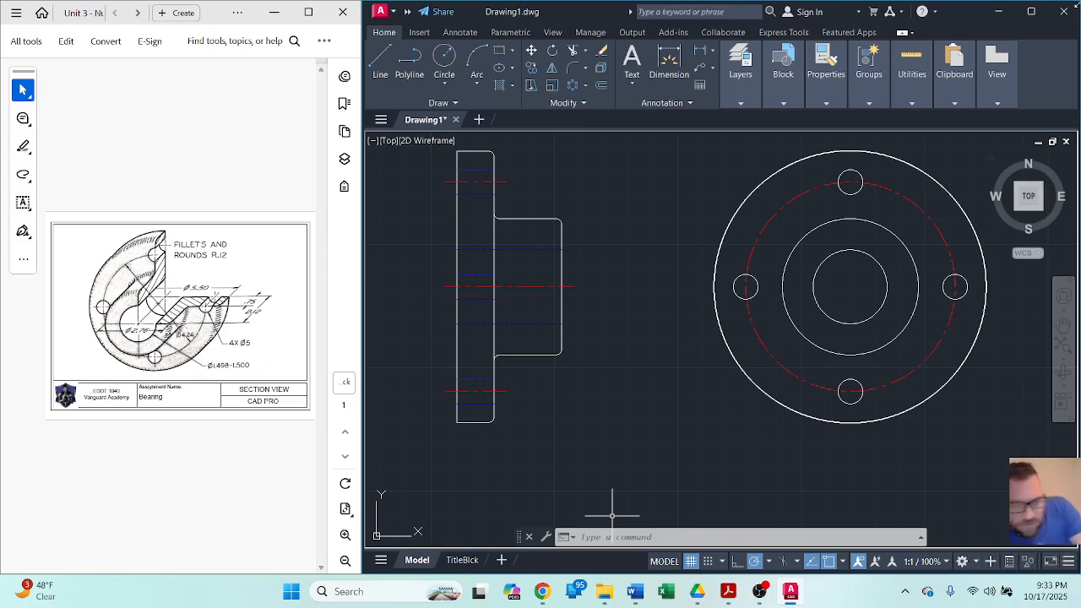
pyautogui.write('lt')
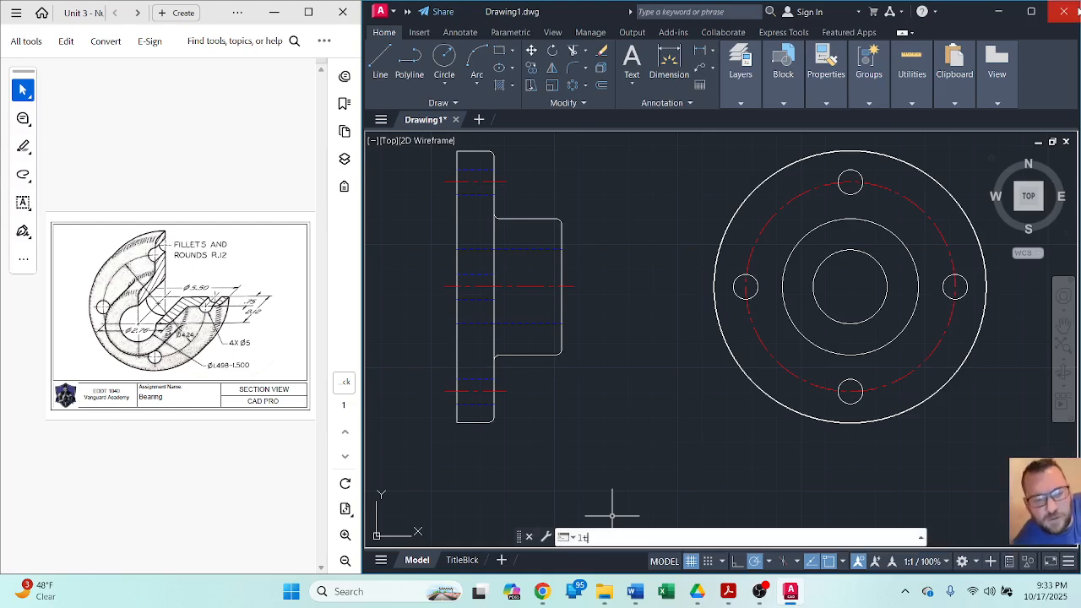
pyautogui.write('d')
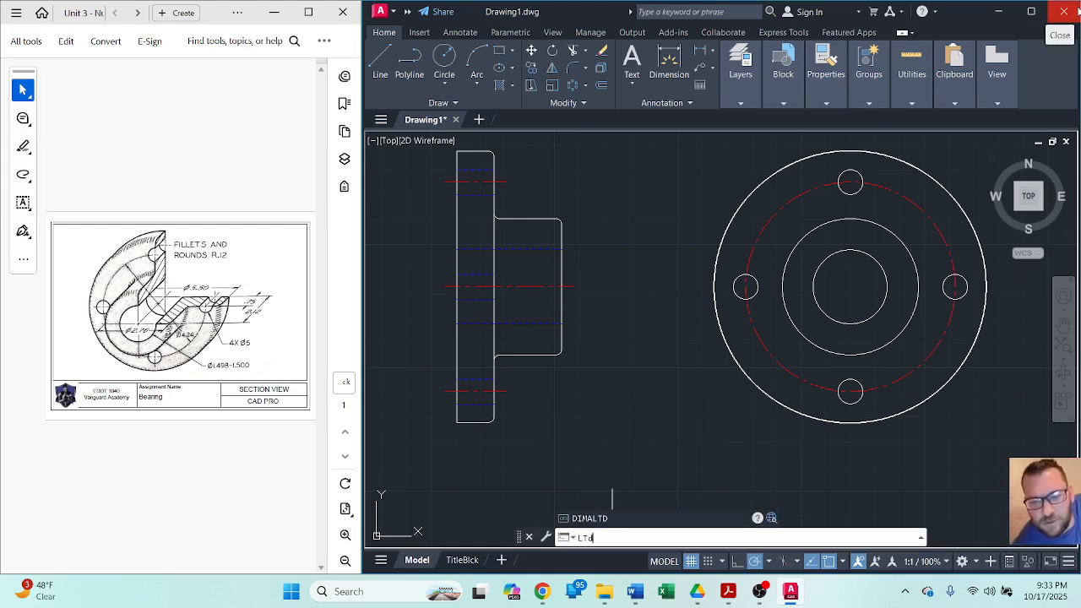
pyautogui.press('Return')
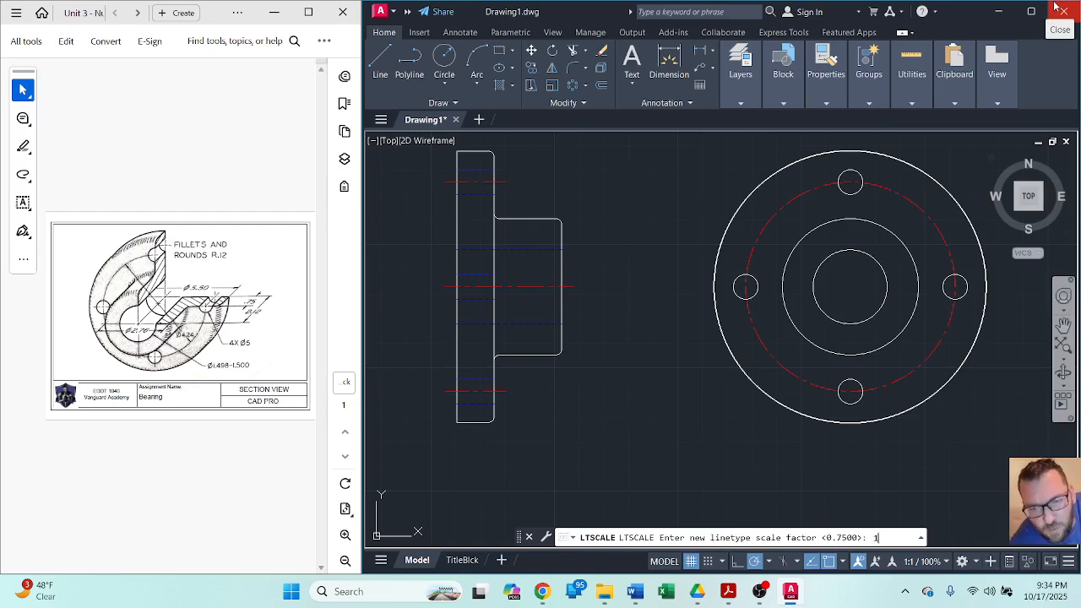
pyautogui.press('Return')
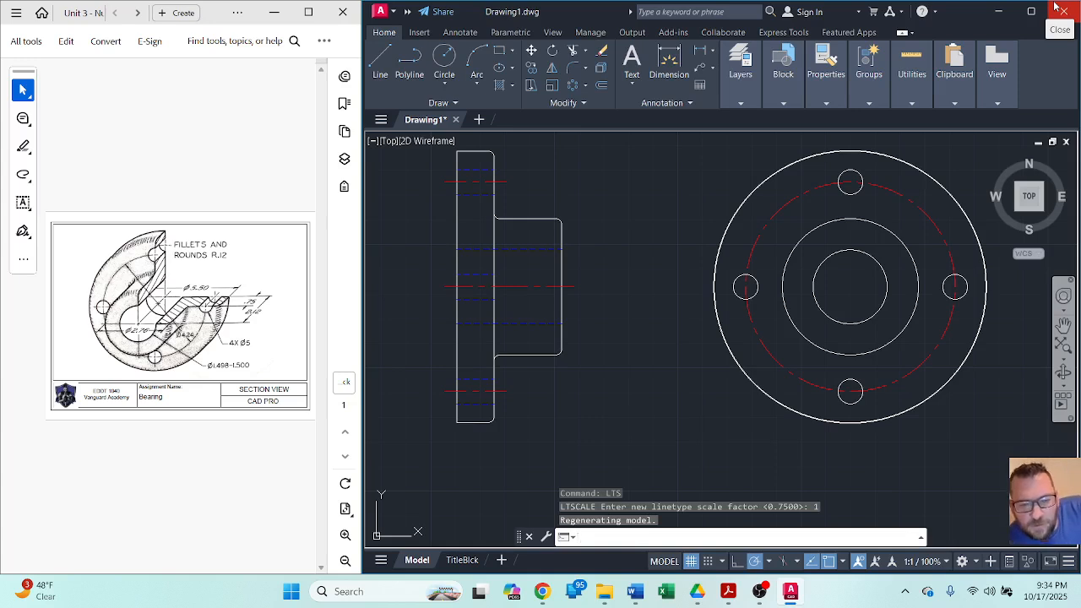
pyautogui.write('LTS')
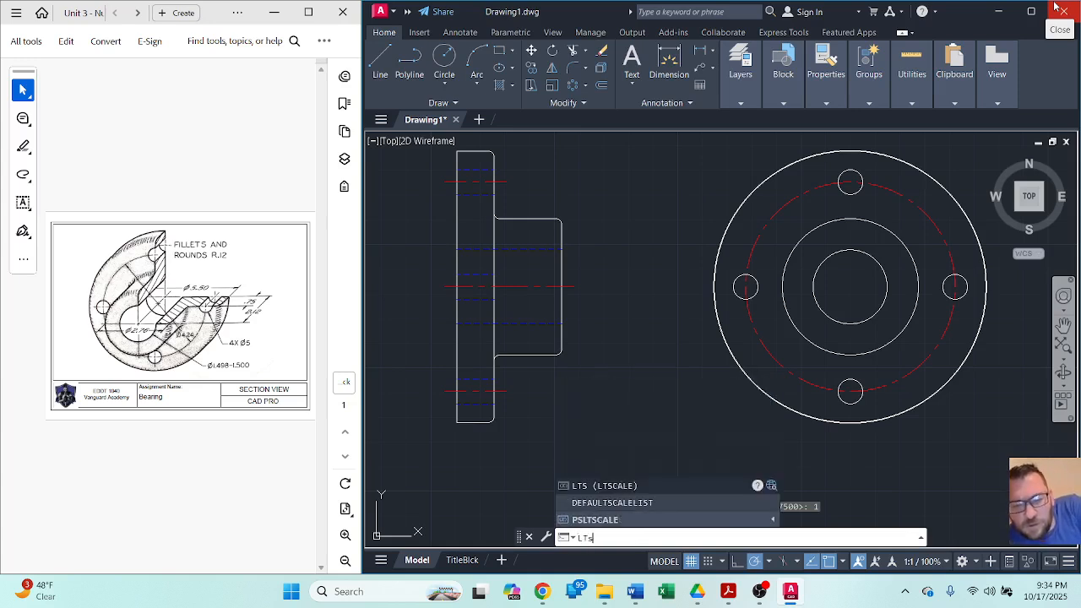
pyautogui.press('Return')
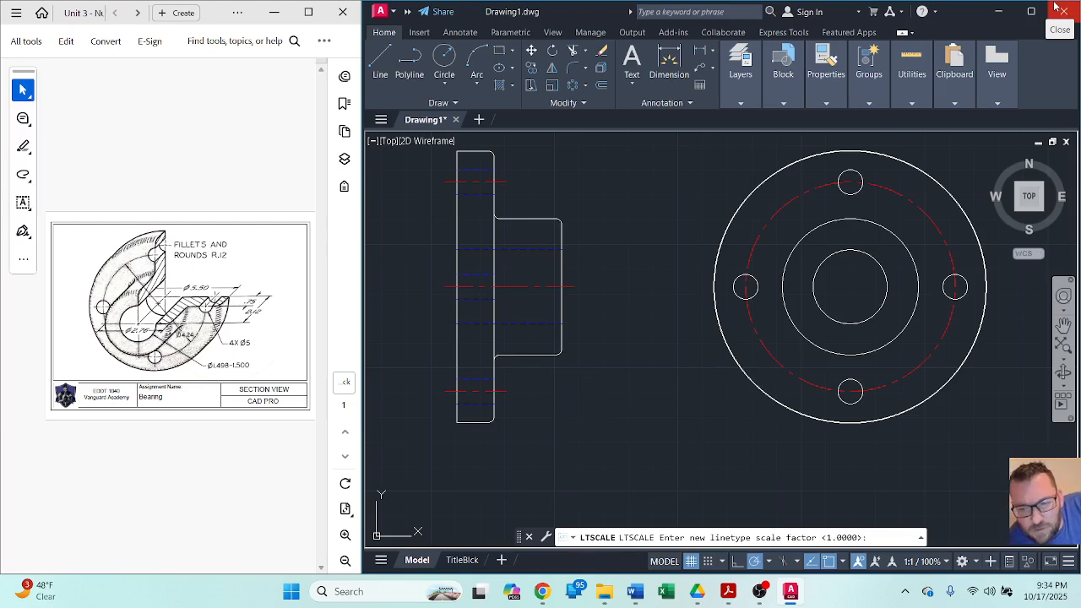
pyautogui.press('Return')
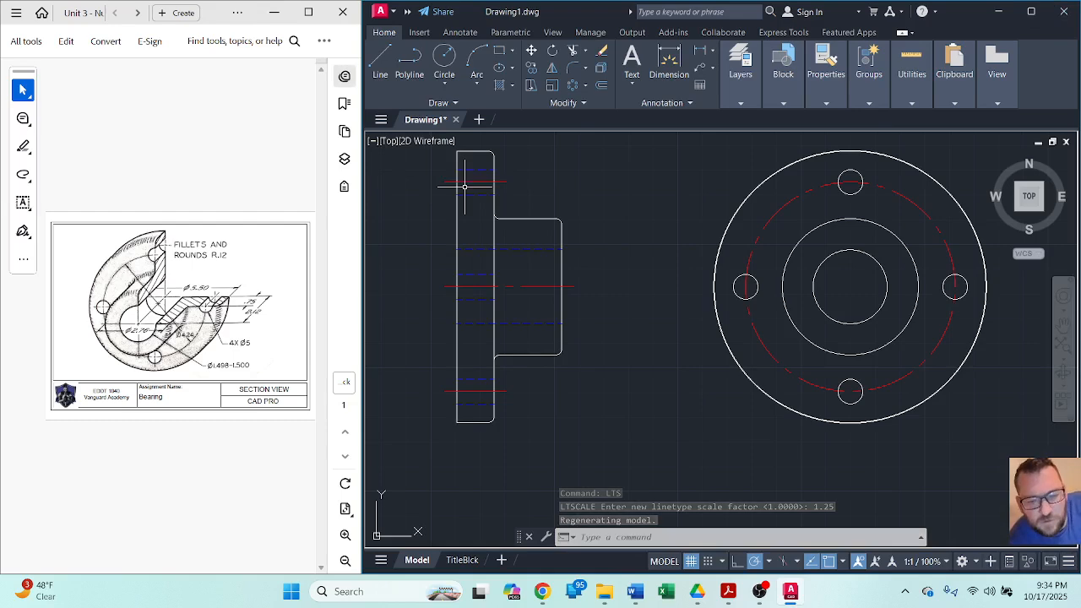
pyautogui.write('lts')
pyautogui.press('Return')
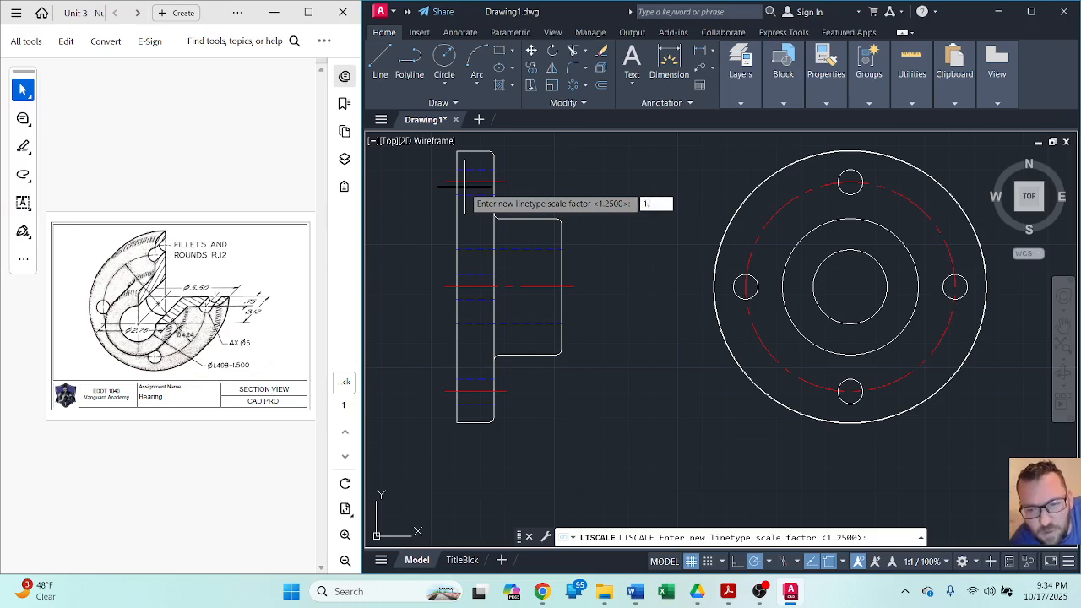
pyautogui.write('1.1')
pyautogui.press('Return')
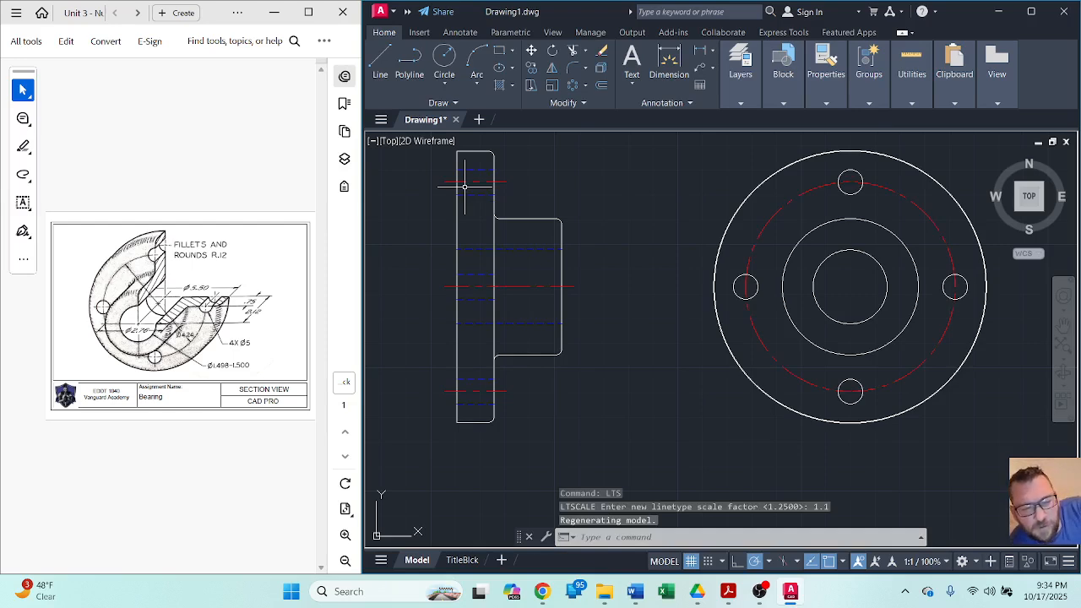
# Readjust the global linetype scale factor to fine-tune the centerline and hidden-line dashes.
pyautogui.write('lts')
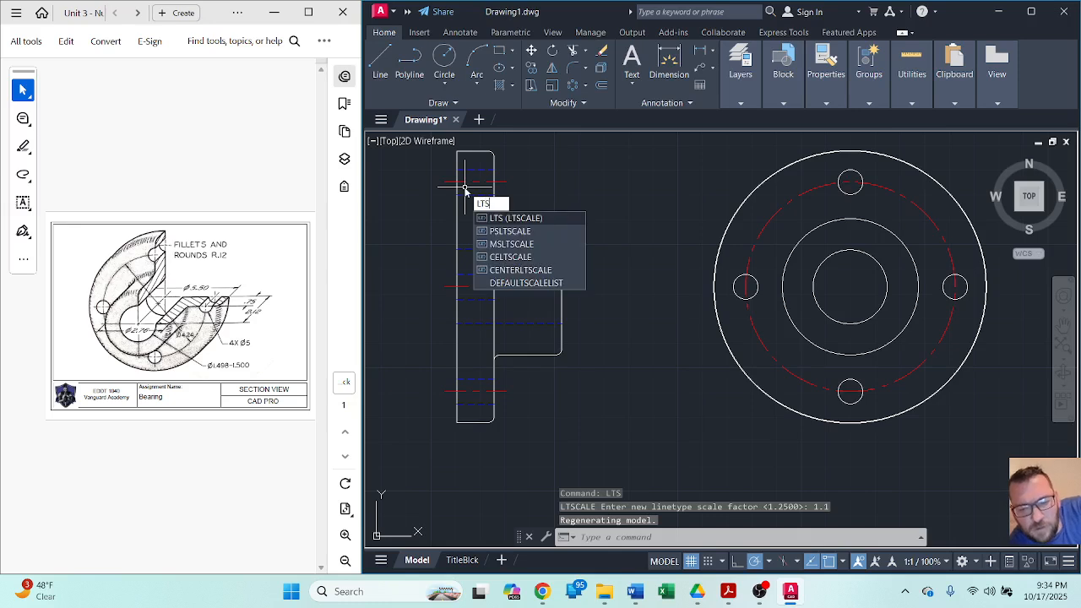
pyautogui.press('Return')
pyautogui.press('Return')
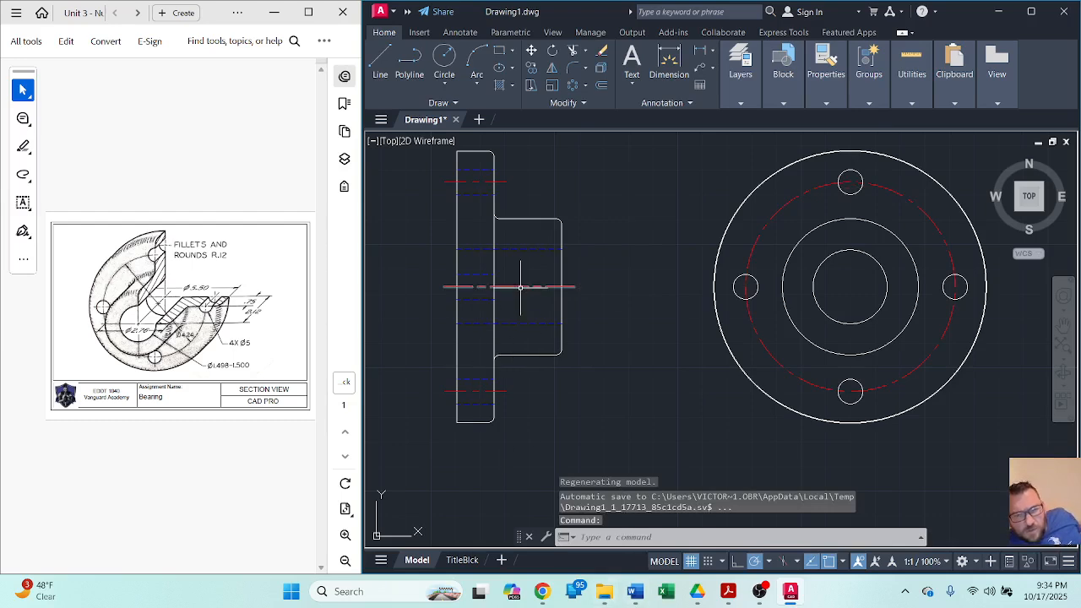
# Delete the main horizontal centerline through the middle of the side view.
pyautogui.moveTo(520, 287)
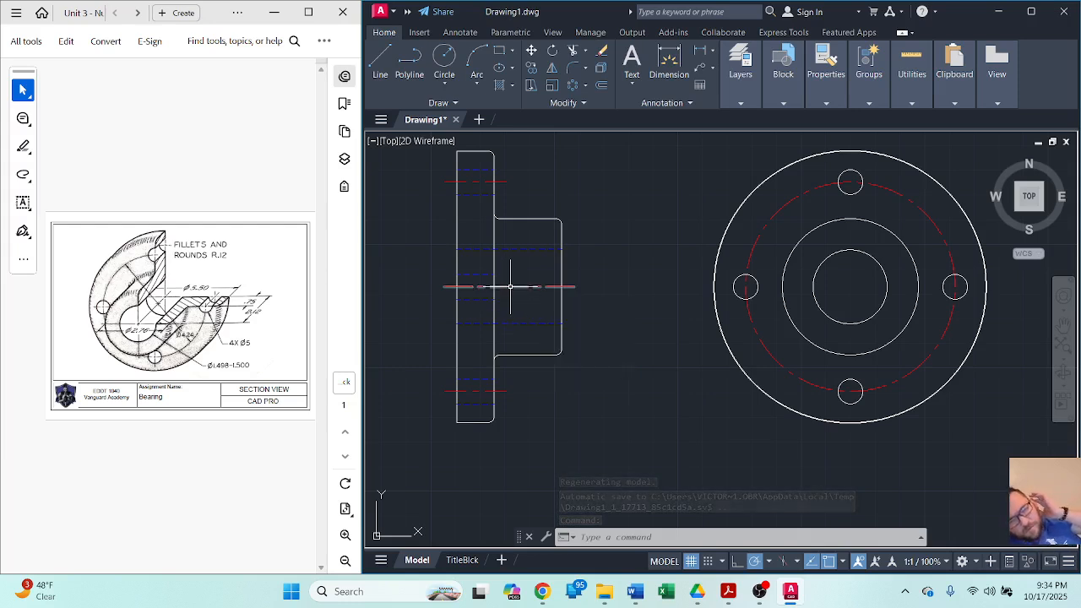
pyautogui.click(510, 287)
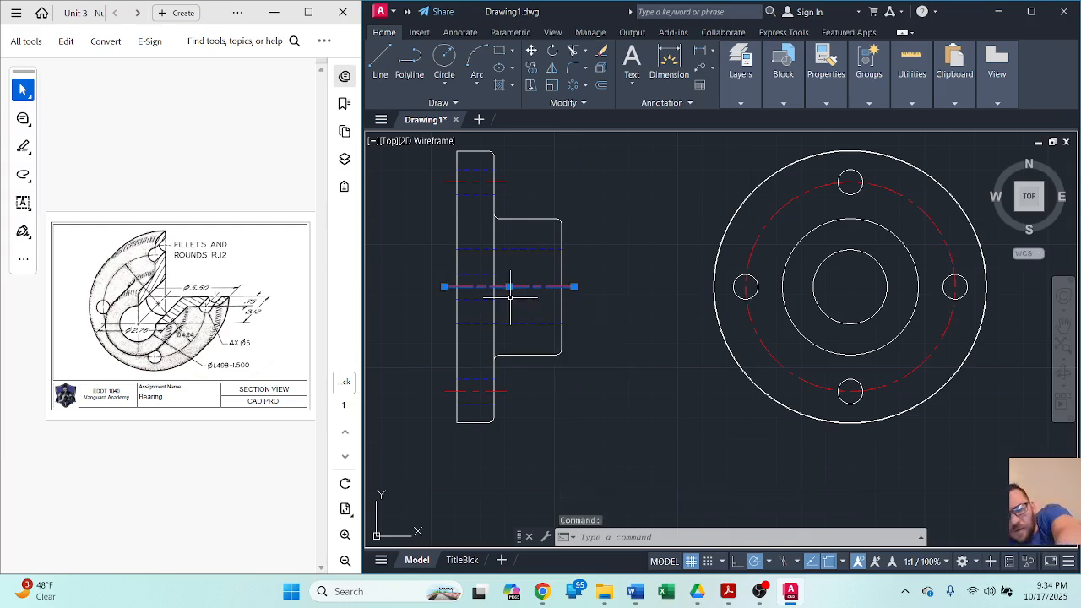
pyautogui.press('Delete')
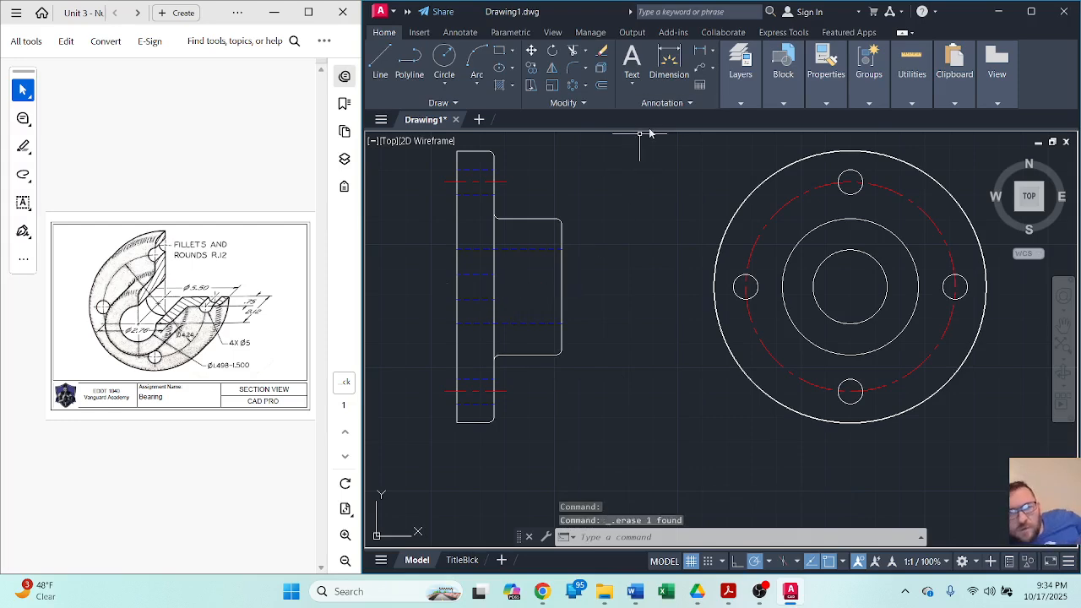
# Make layer 0 current and set the color for new objects to index red.
pyautogui.click(741, 83)
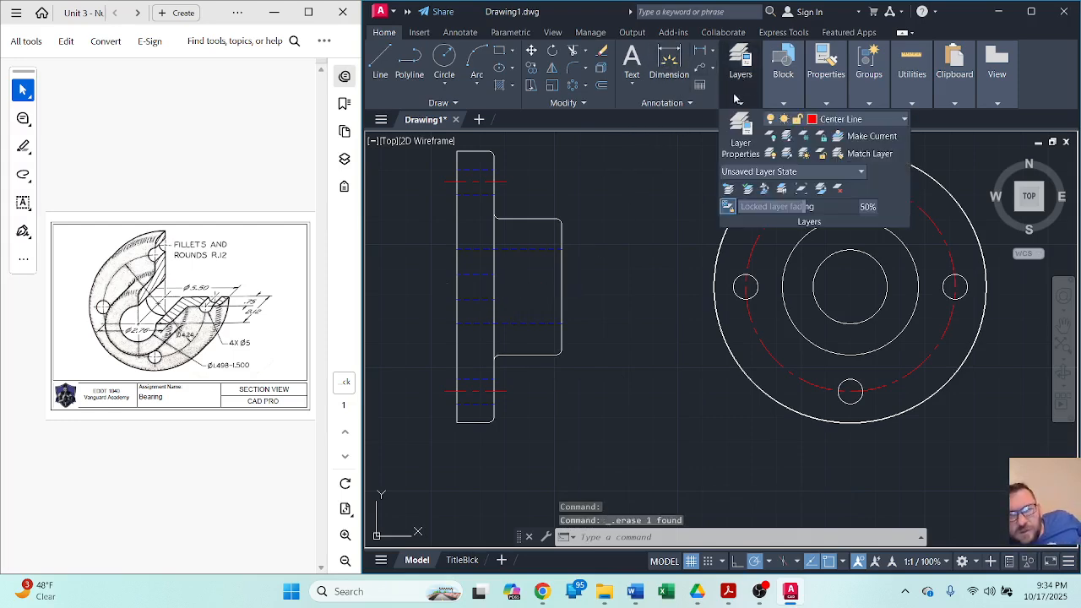
pyautogui.click(836, 119)
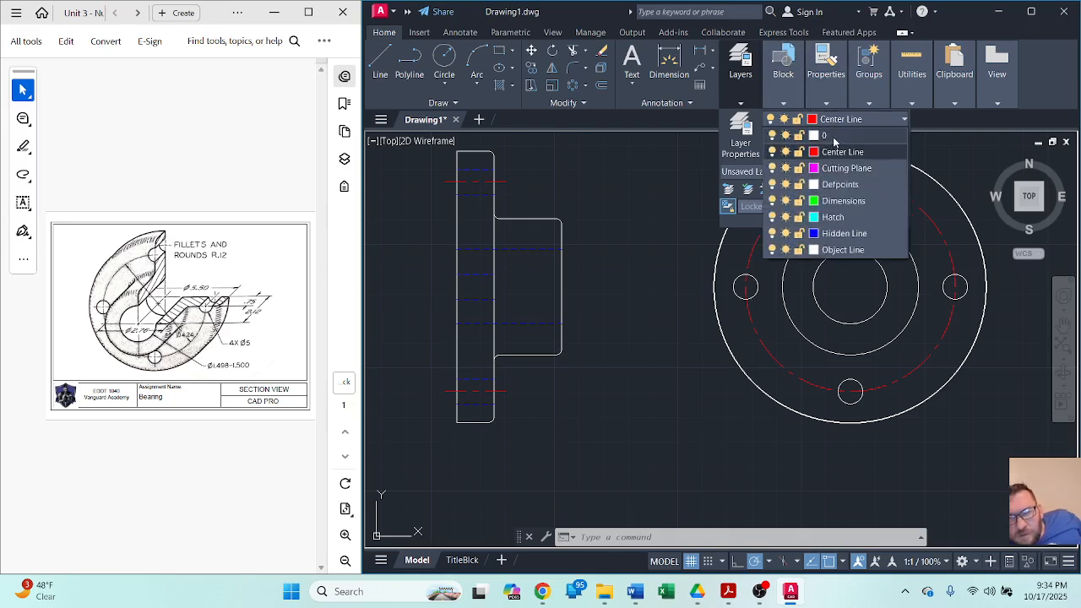
pyautogui.click(833, 137)
pyautogui.click(825, 103)
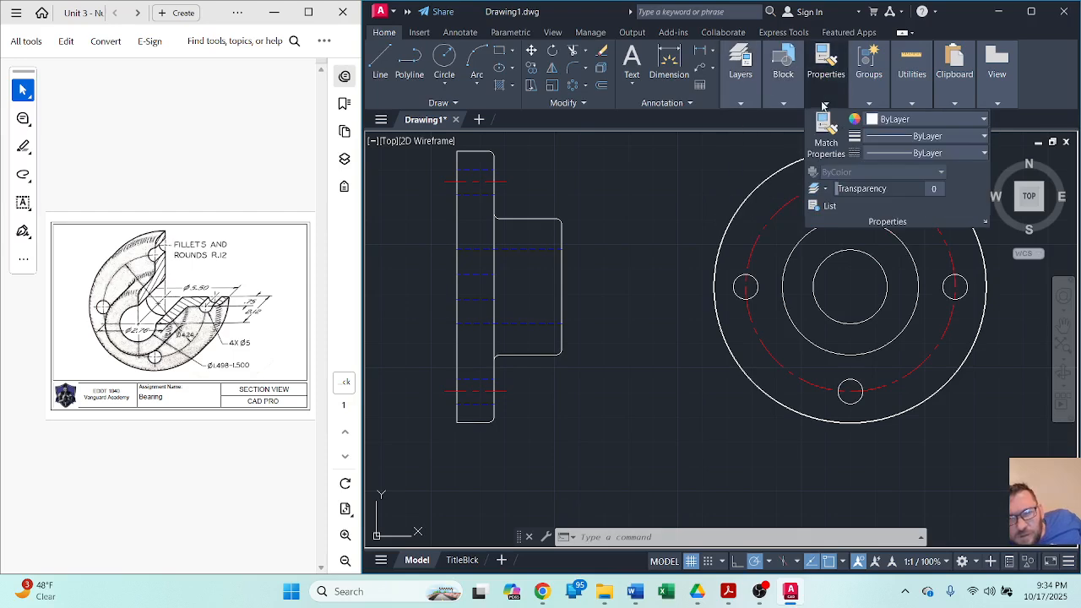
pyautogui.click(882, 120)
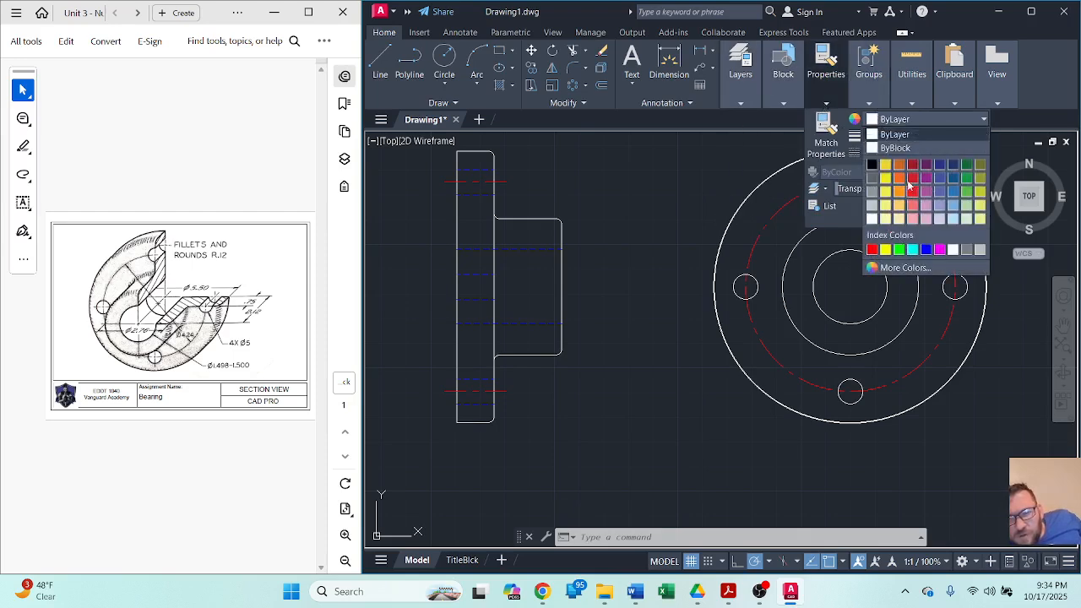
pyautogui.click(872, 250)
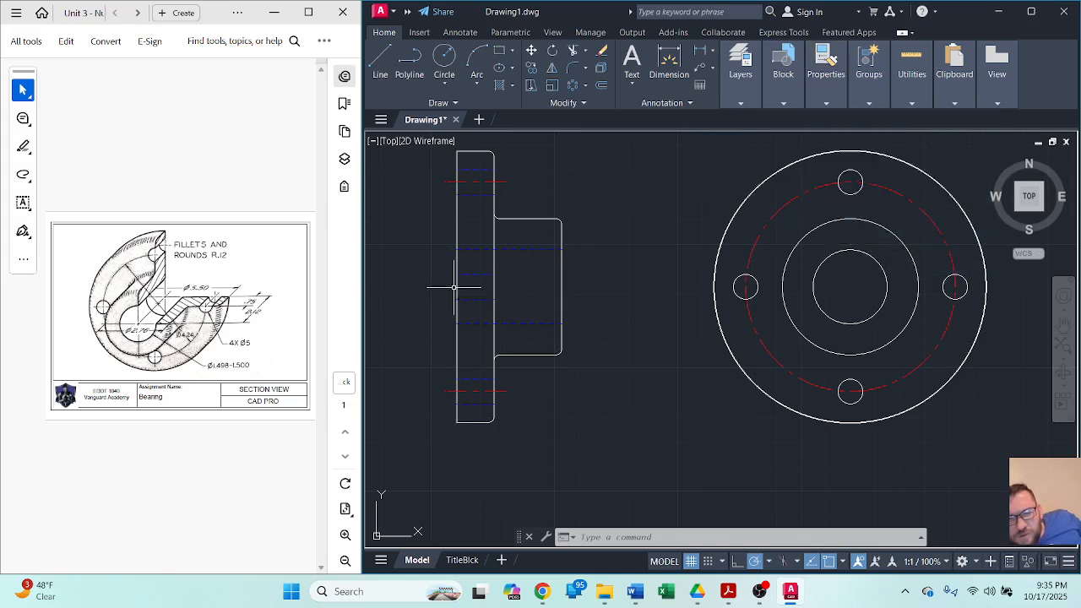
# Draw a horizontal line 2.62 long through the side view's middle, starting .25 outside the flange's outer face.
pyautogui.click(377, 60)
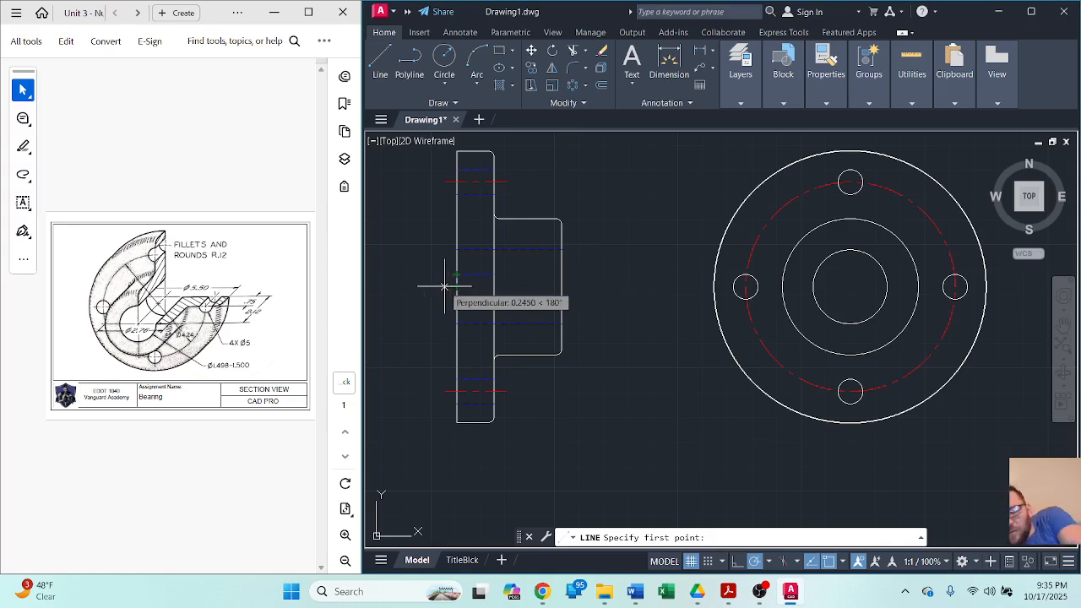
pyautogui.press('Return')
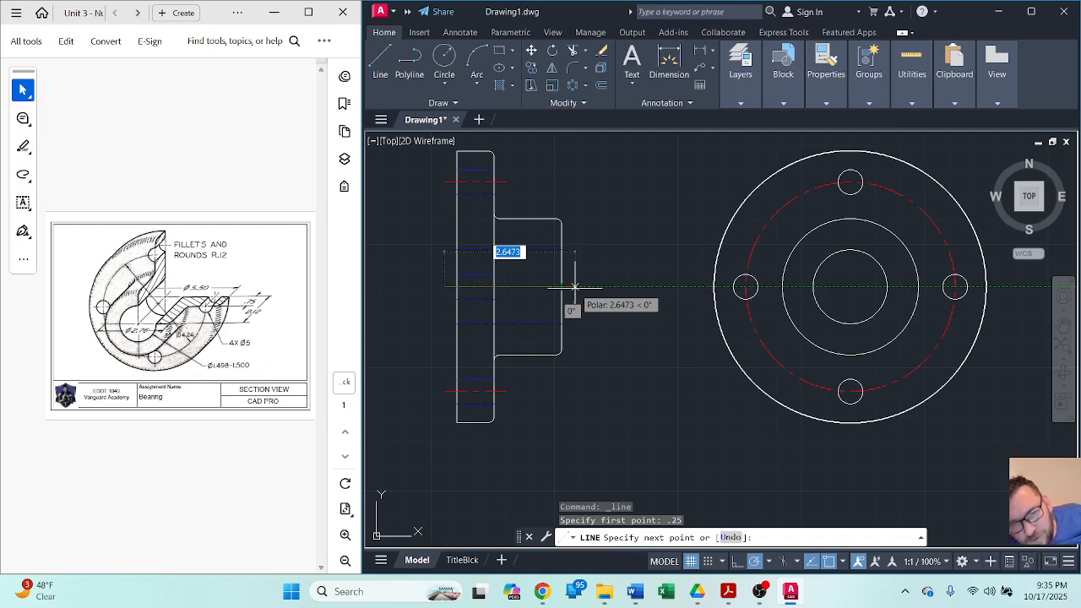
pyautogui.write('2')
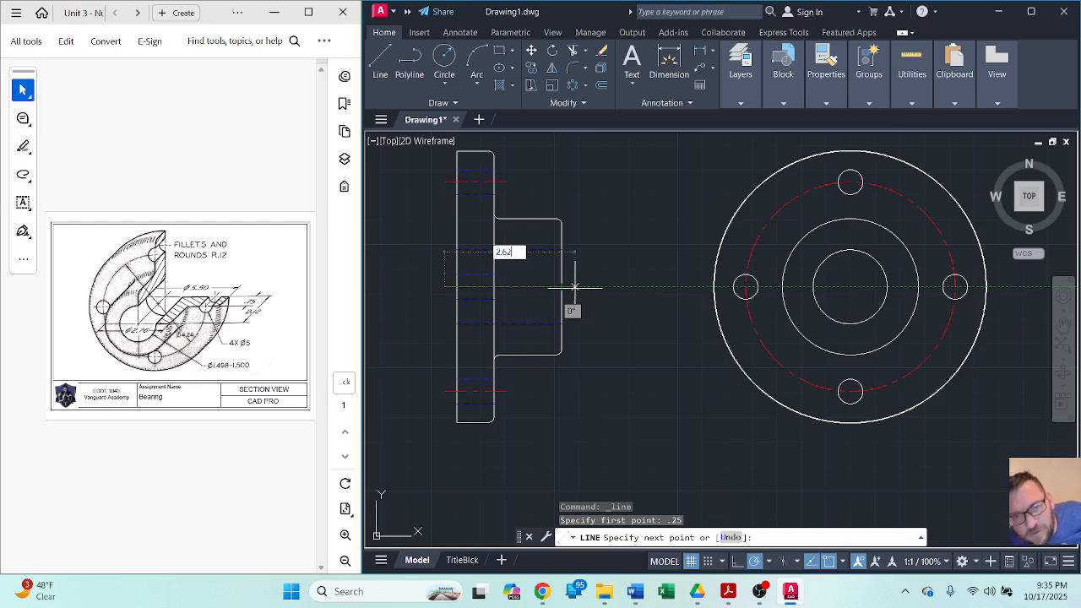
pyautogui.write('.62')
pyautogui.press('Return')
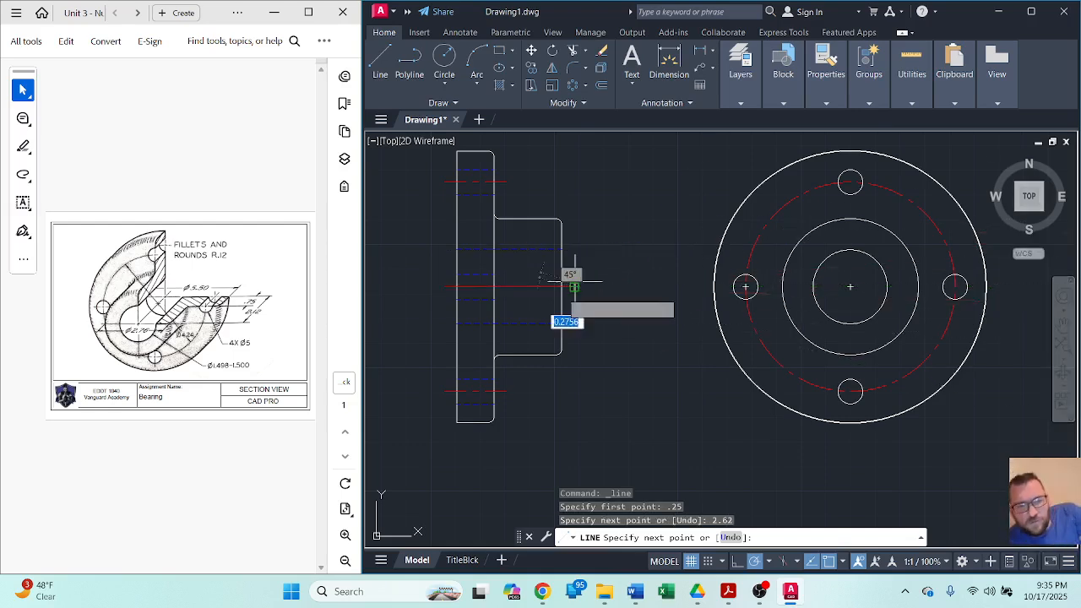
pyautogui.press('Escape')
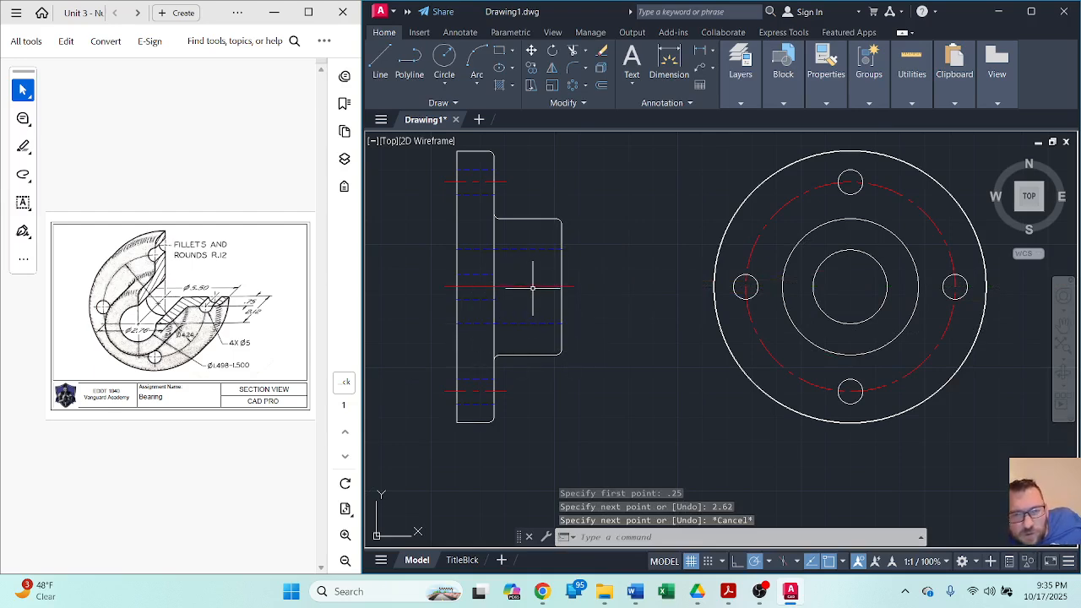
# Draw a circle of radius .25 centered on the midpoint of the side view's main red line.
pyautogui.click(445, 56)
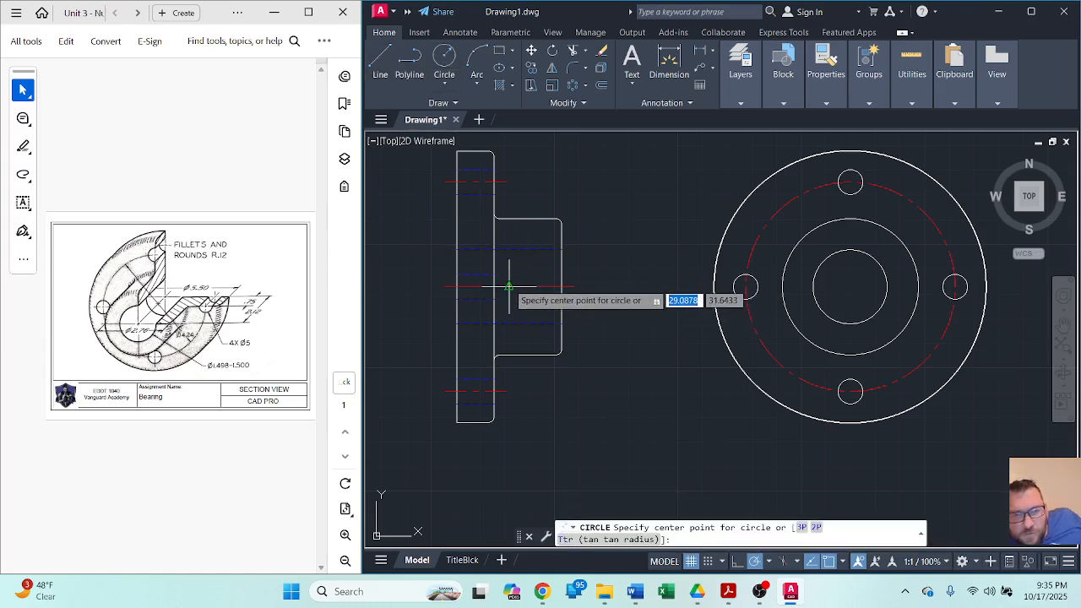
pyautogui.click(508, 287)
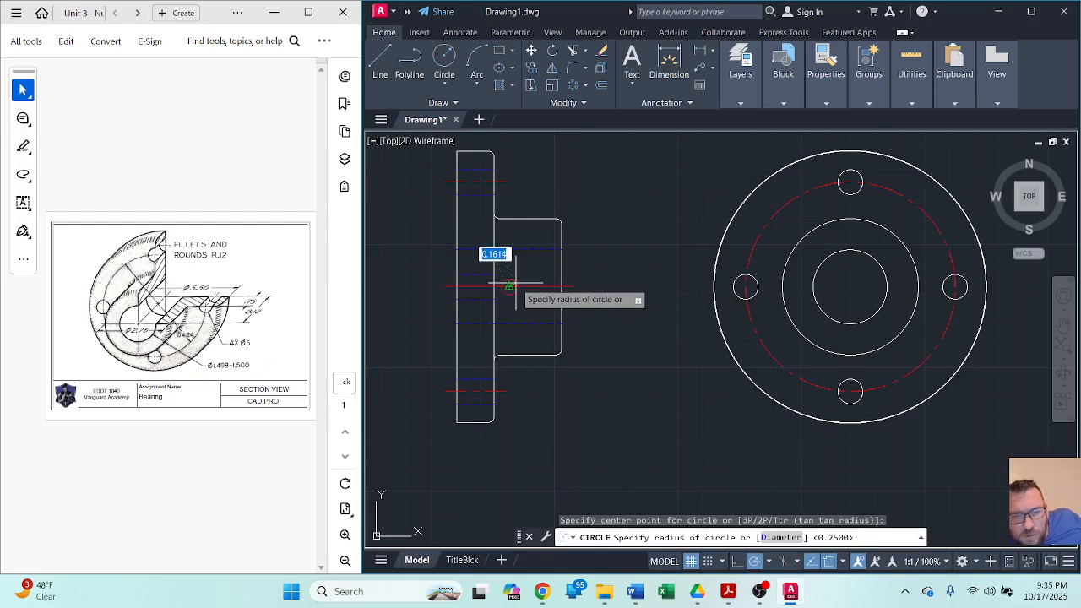
pyautogui.write('.2')
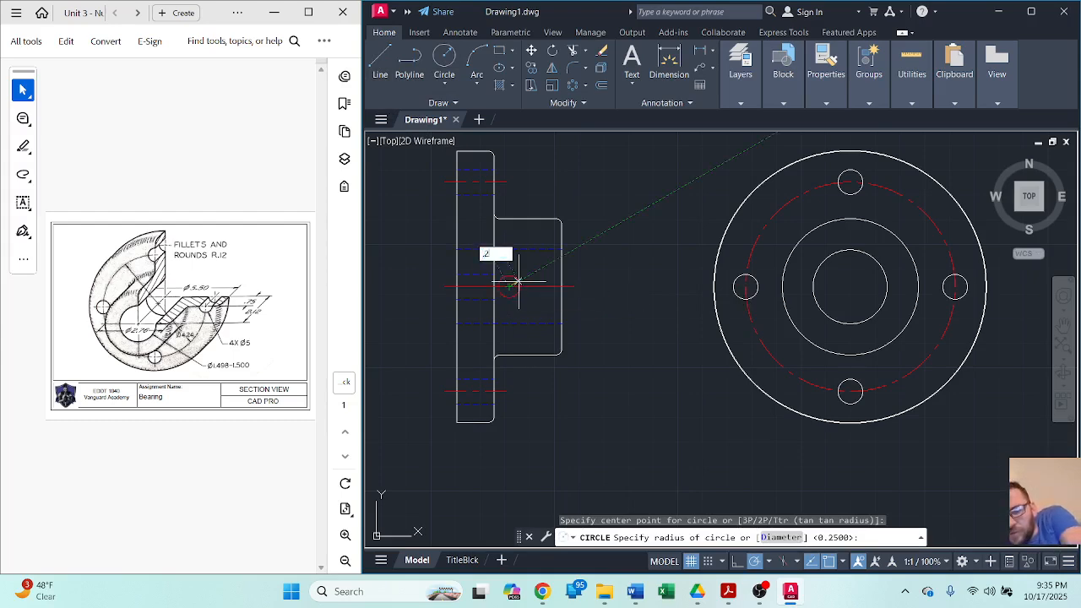
pyautogui.write('5')
pyautogui.press('Return')
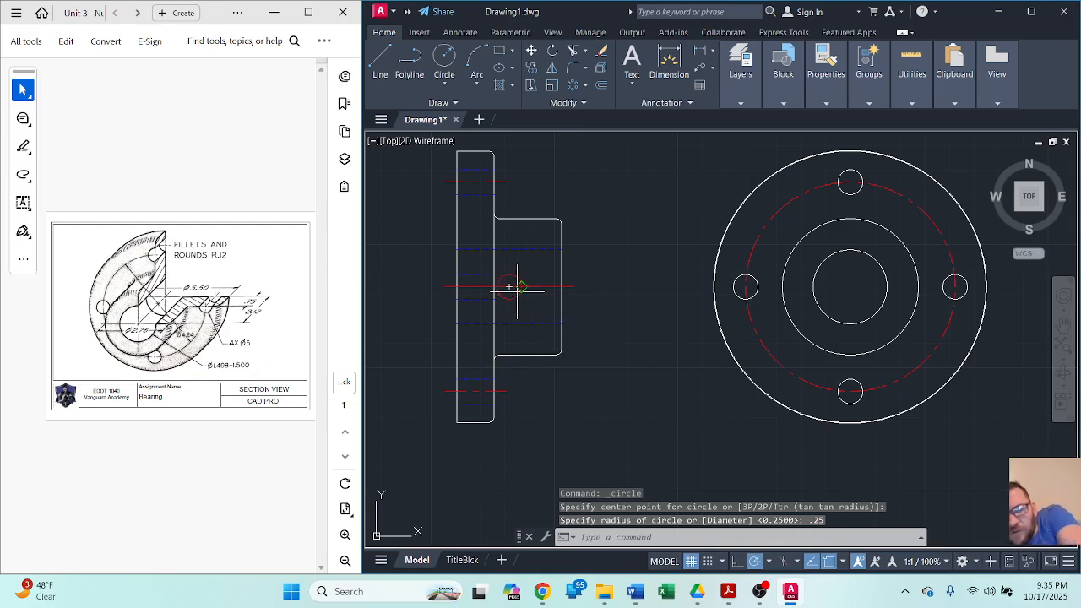
# Draw a concentric circle of radius .0625 inside the .25 radius circle on the side view's main line.
pyautogui.press('Return')
pyautogui.click(509, 288)
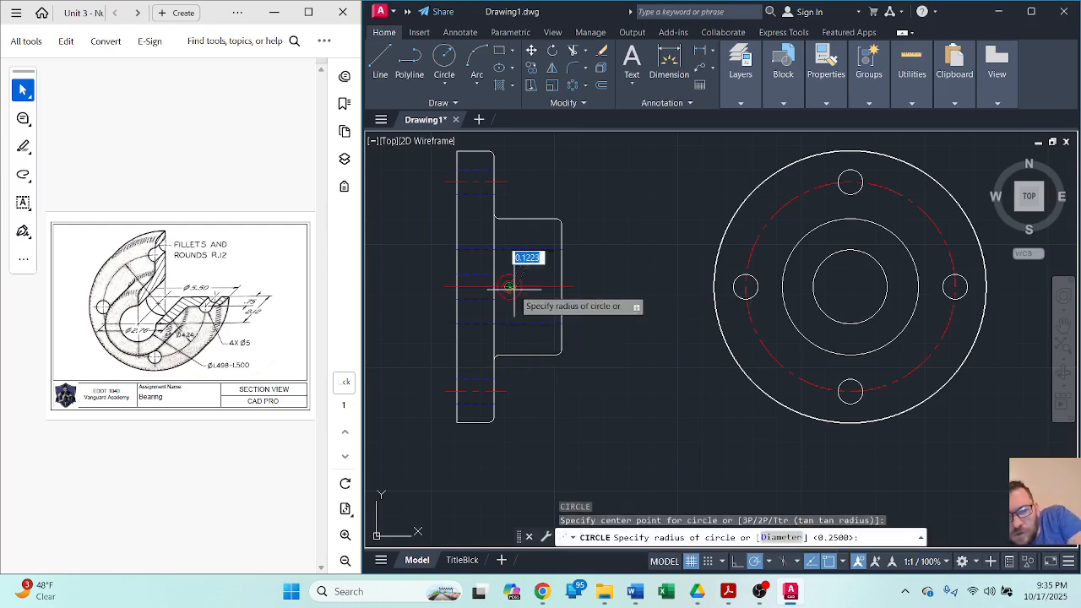
pyautogui.write('.')
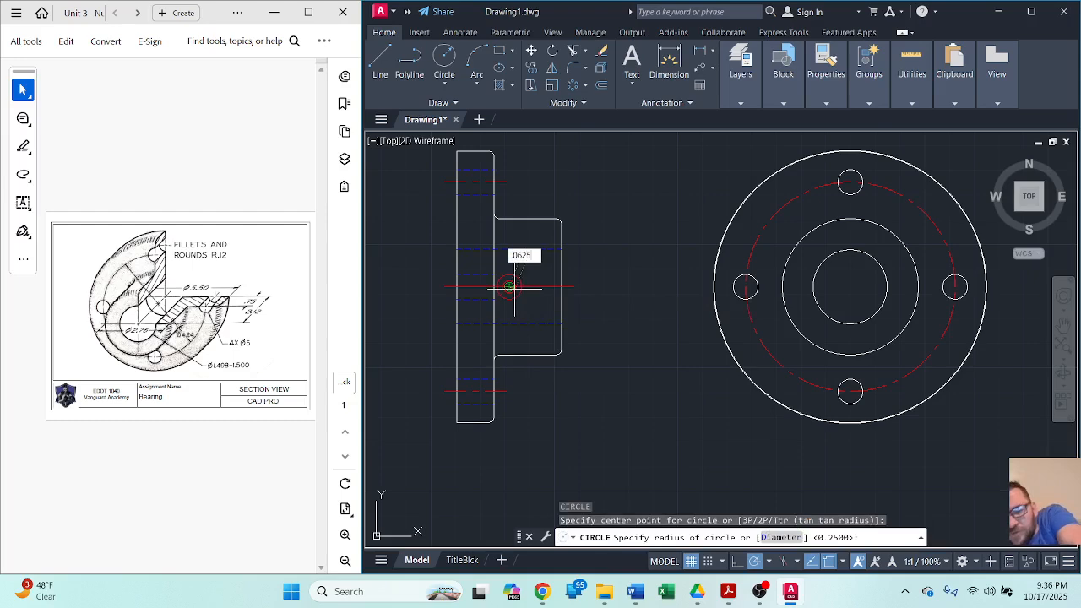
pyautogui.write('0625')
pyautogui.press('Return')
pyautogui.press('Escape')
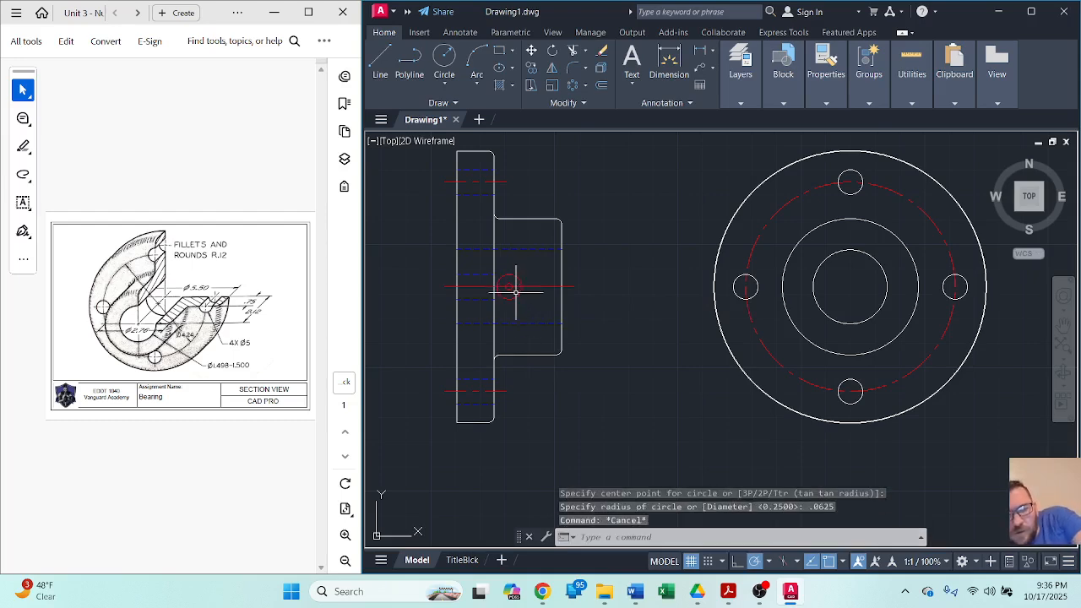
# Trim away the parts of the side view's main line between the small and large circles on both sides.
pyautogui.scroll(2, 514, 286)
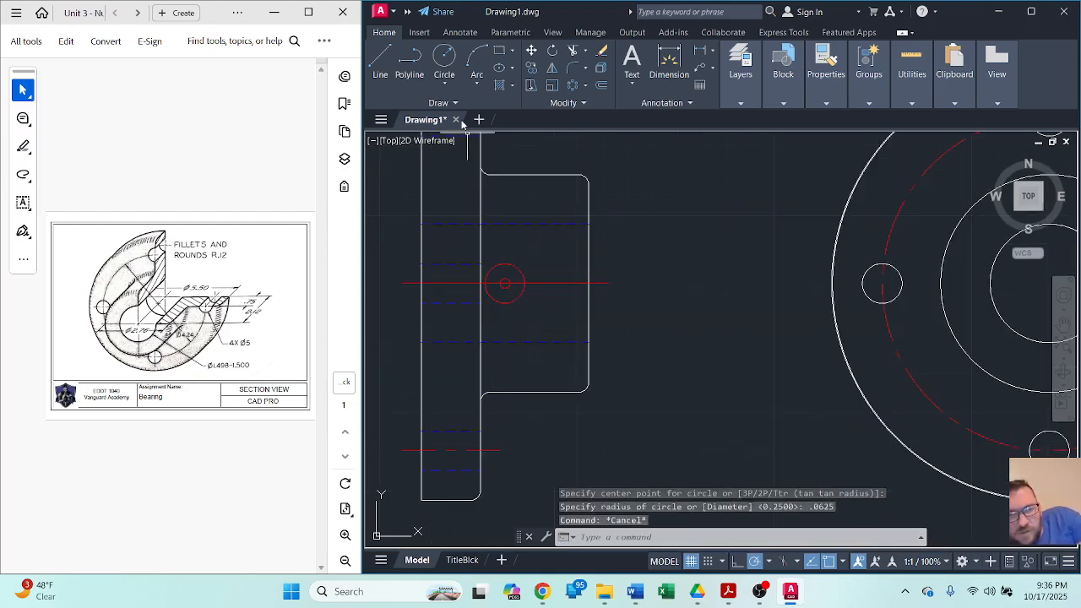
pyautogui.click(573, 51)
pyautogui.click(507, 283)
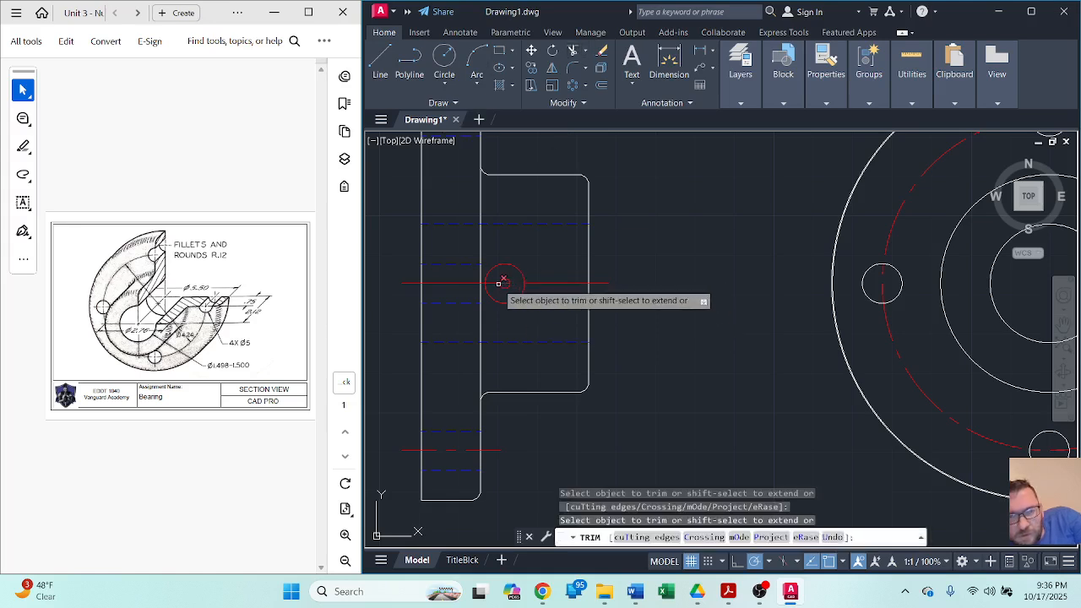
pyautogui.press('Escape')
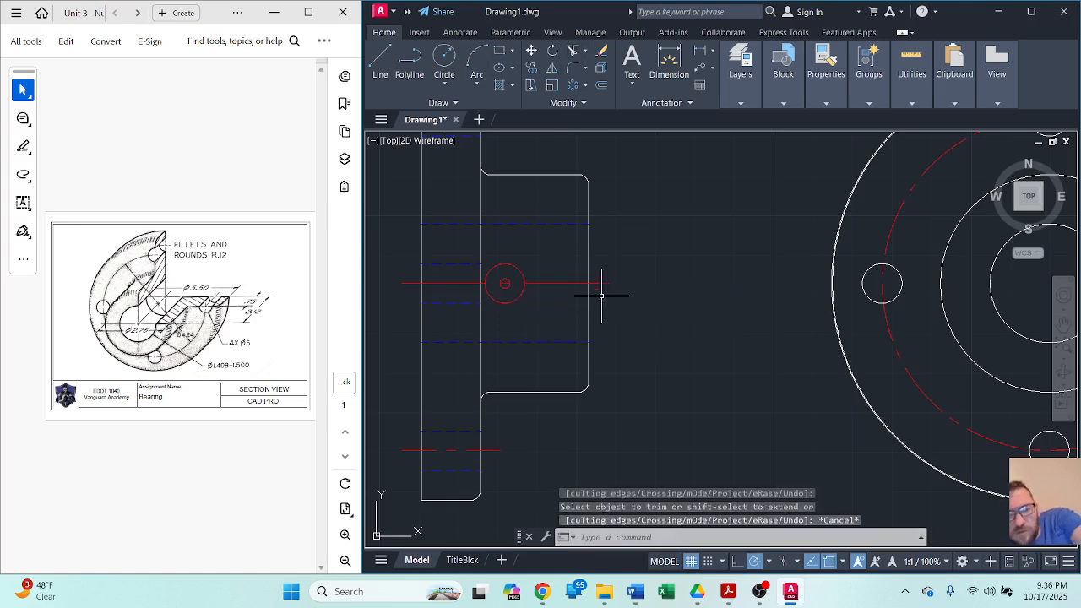
# Delete the two concentric construction circles on the side view's main centerline.
pyautogui.click(543, 323)
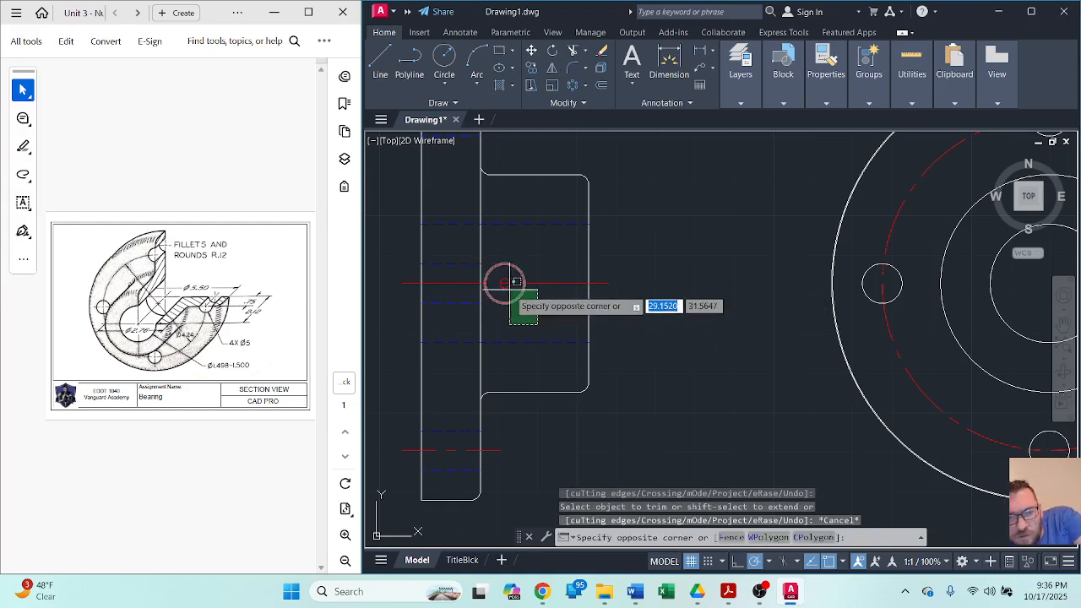
pyautogui.click(510, 281)
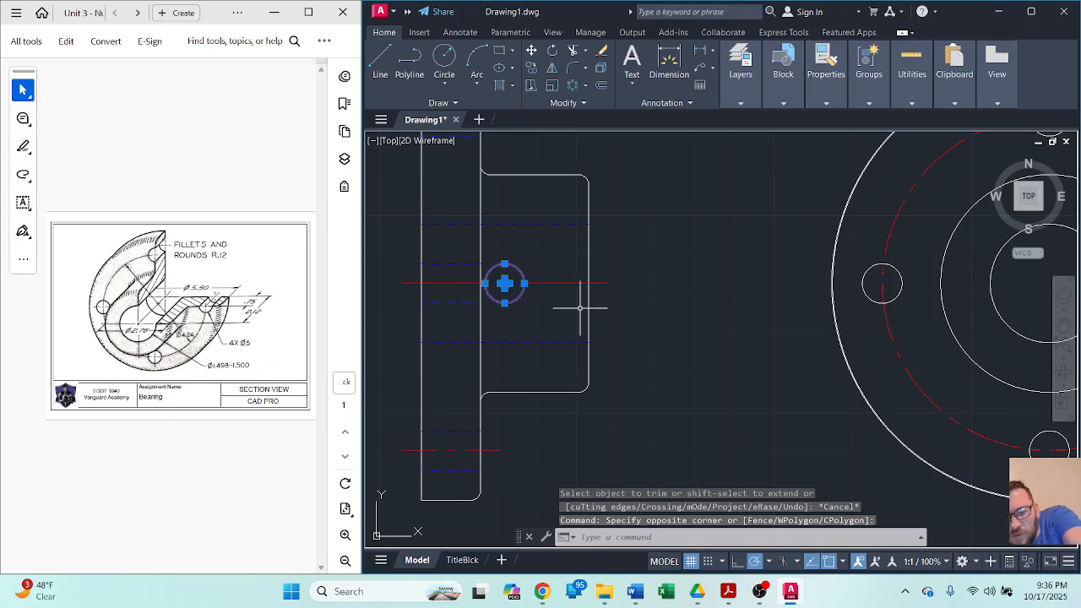
pyautogui.press('Delete')
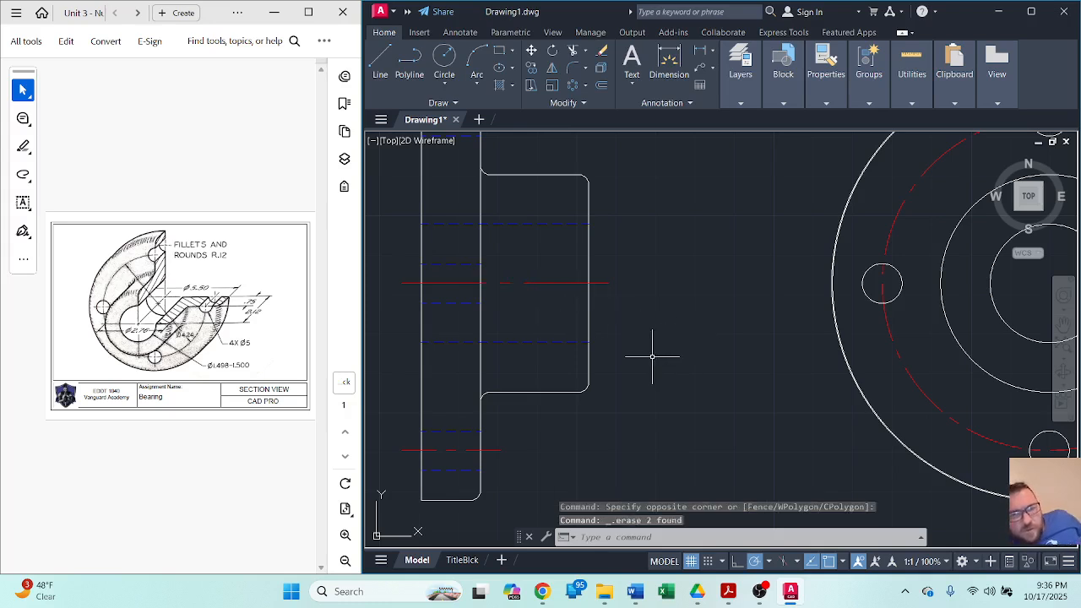
# Mirror the whole side view about the vertical line through the front view's upper and lower bolt hole centers, keeping the original.
pyautogui.scroll(-4, 651, 357)
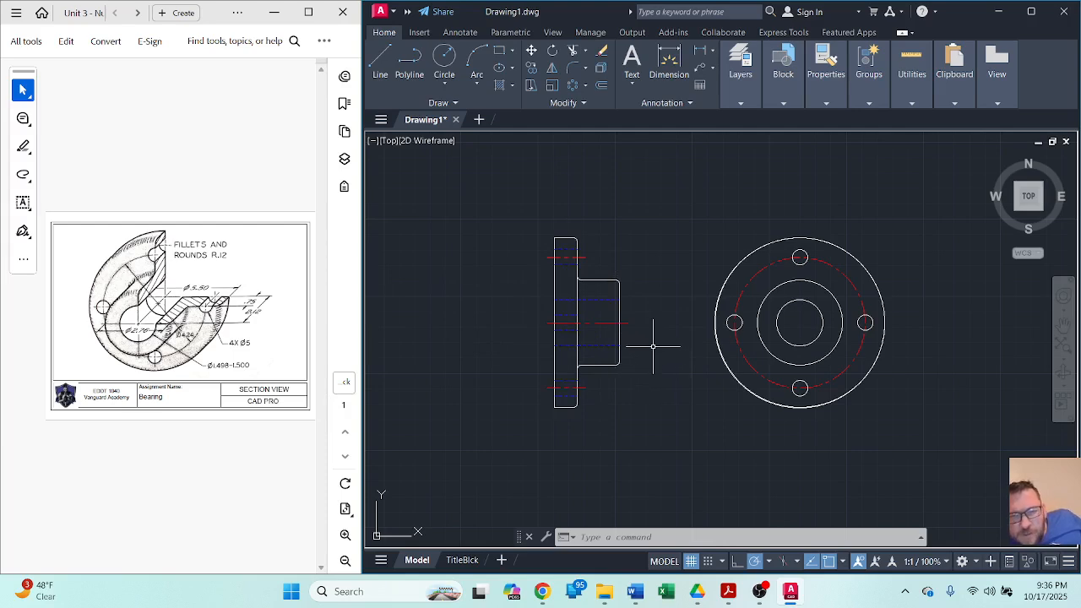
pyautogui.scroll(-2, 794, 346)
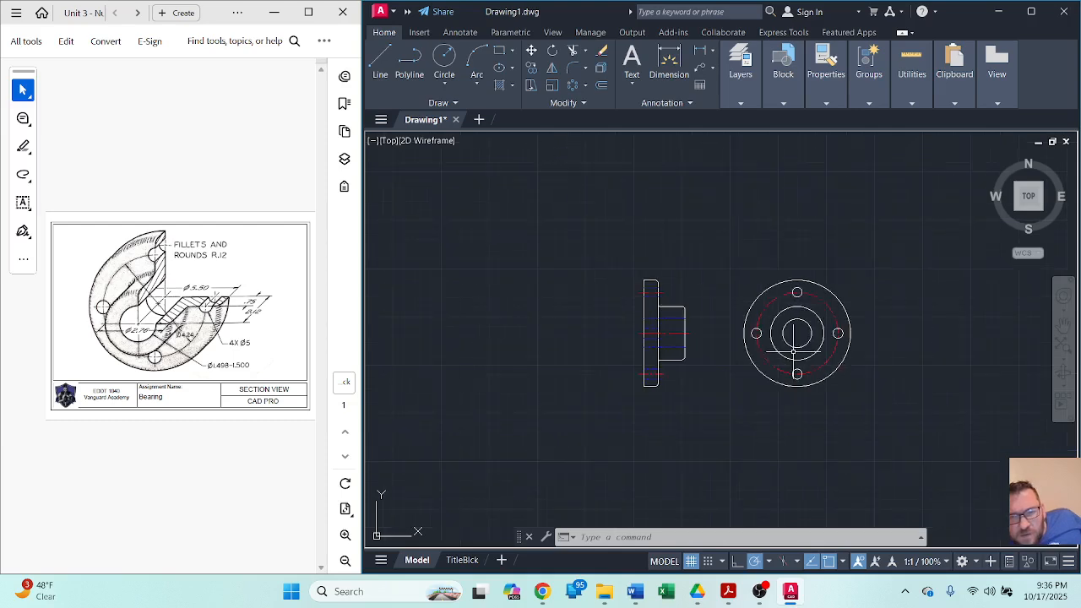
pyautogui.moveTo(837, 362); pyautogui.dragTo(752, 331, button='middle')
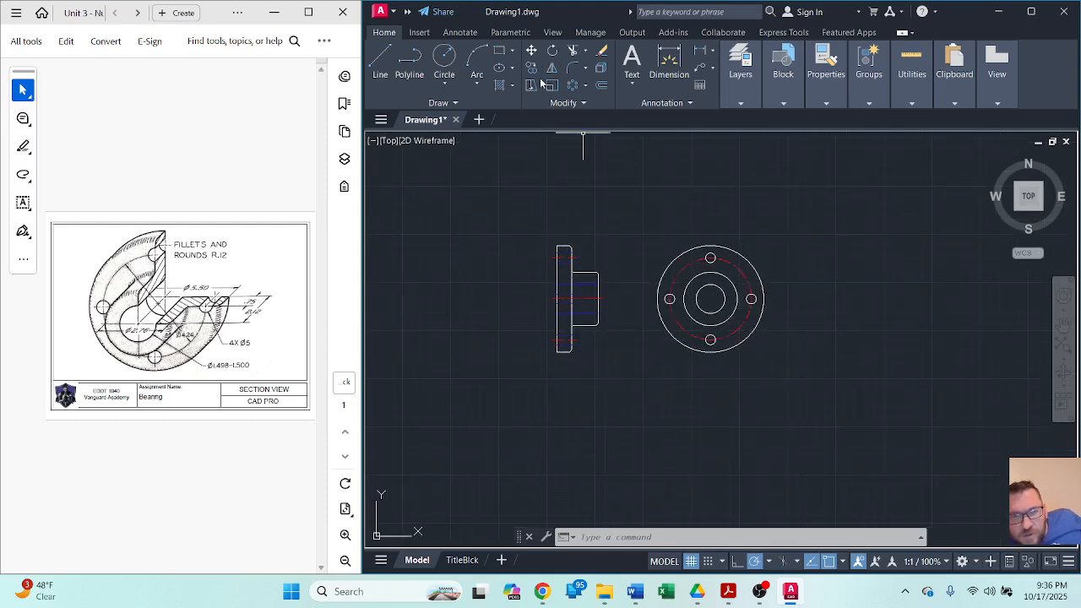
pyautogui.click(550, 66)
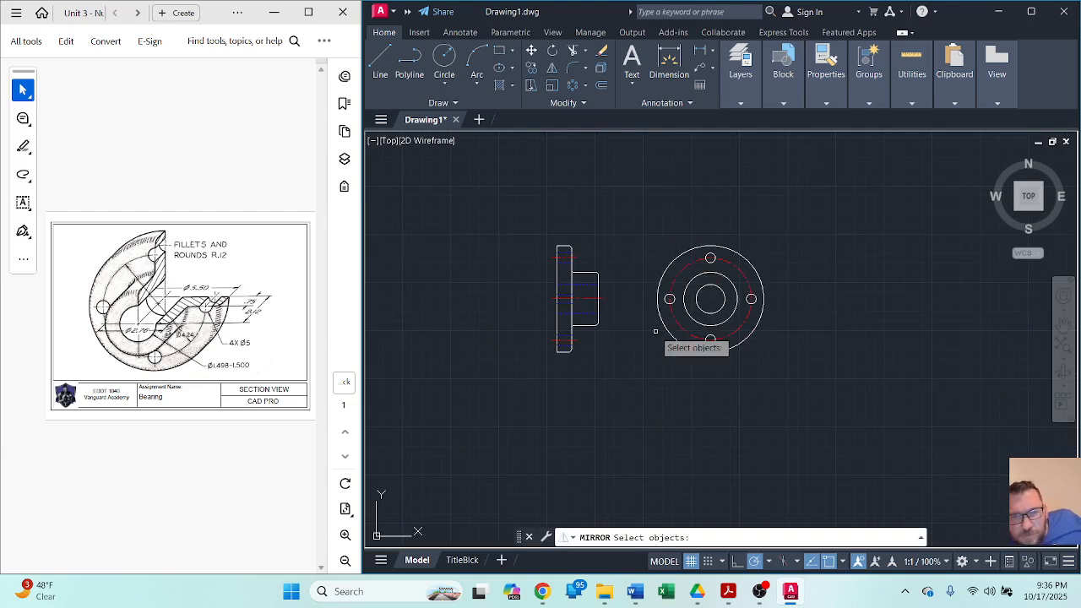
pyautogui.click(650, 397)
pyautogui.click(512, 218)
pyautogui.press('Return')
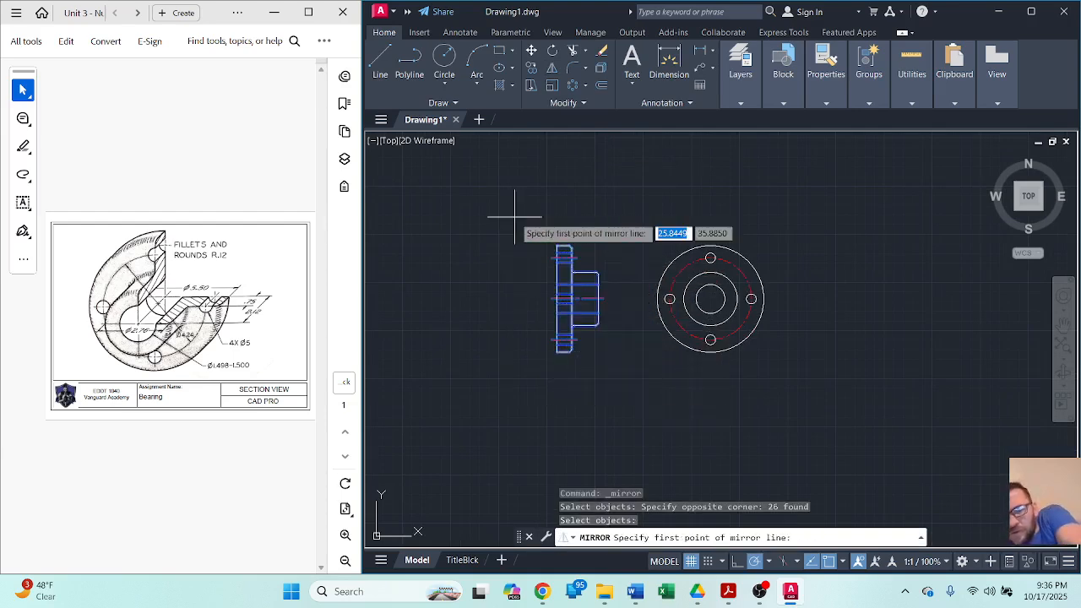
pyautogui.click(710, 257)
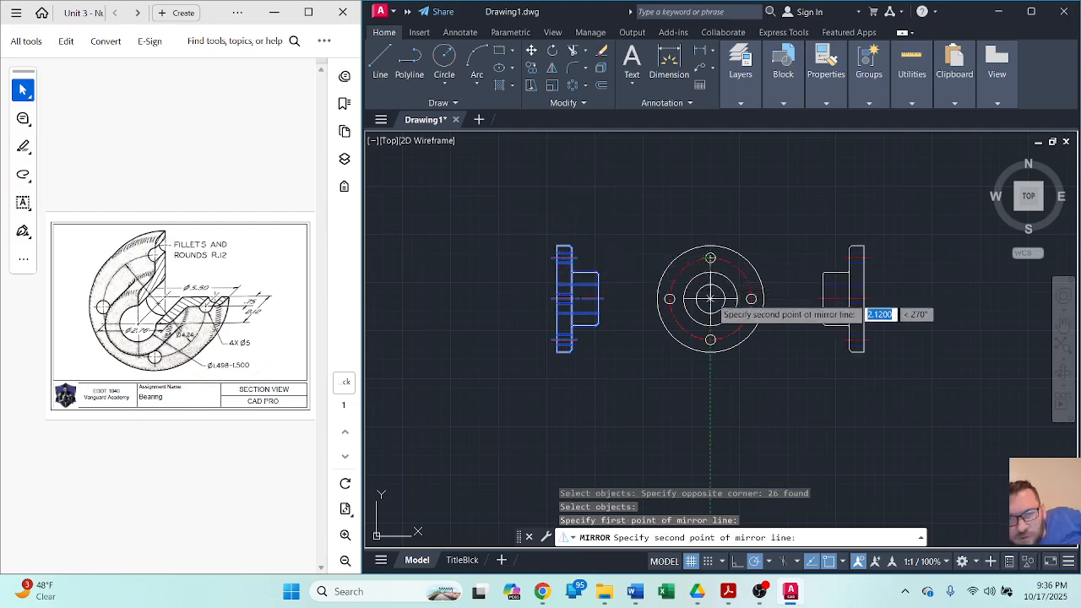
pyautogui.click(711, 339)
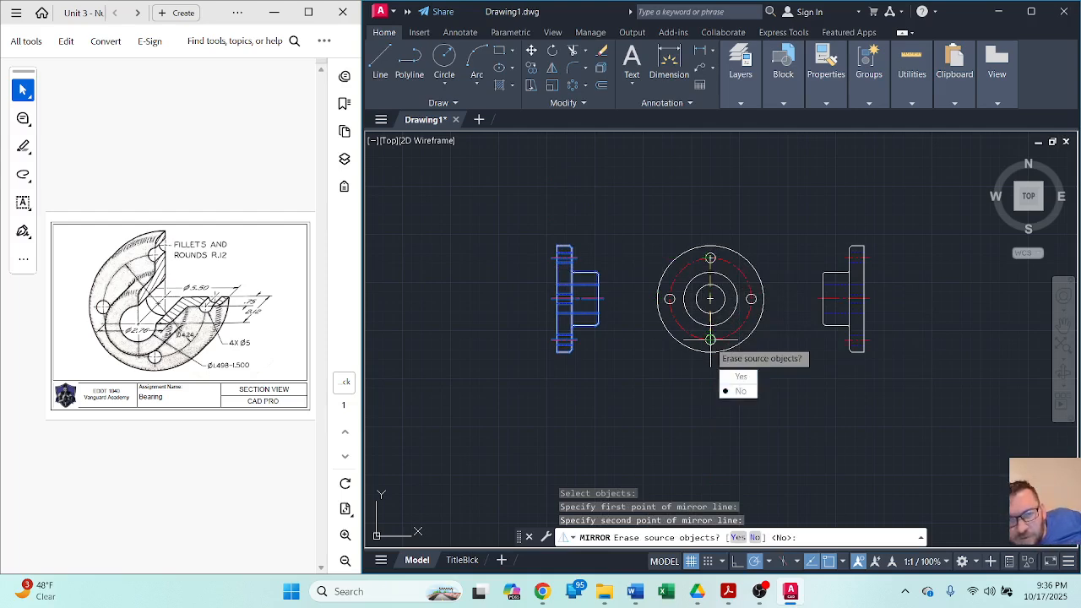
pyautogui.click(738, 391)
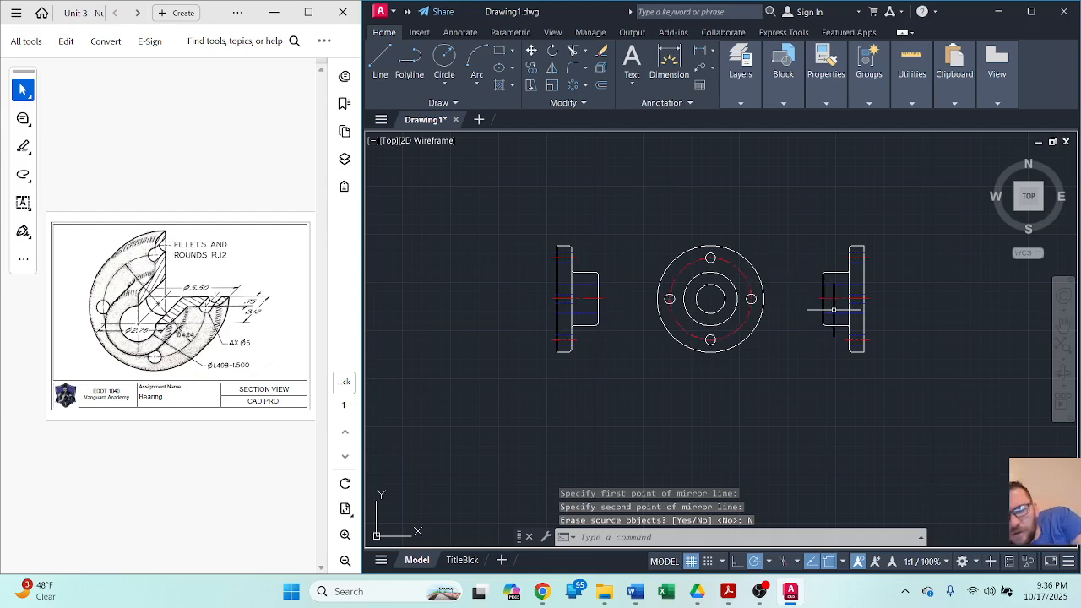
# Move the mirrored view's two bore lines and the upper and lower bolt hole edges to the Object Line layer.
pyautogui.scroll(2, 833, 309)
pyautogui.scroll(2, 859, 315)
pyautogui.moveTo(860, 315)
pyautogui.mouseDown(button='middle')
pyautogui.moveTo(834, 332)
pyautogui.moveTo(744, 351)
pyautogui.mouseUp(button='middle')
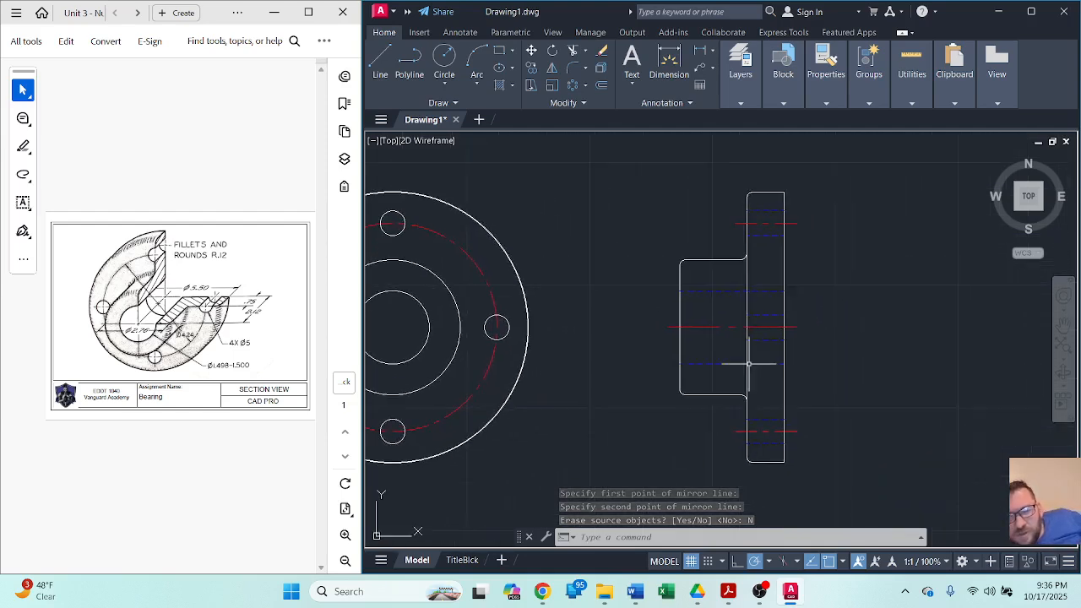
pyautogui.scroll(-2, 739, 353)
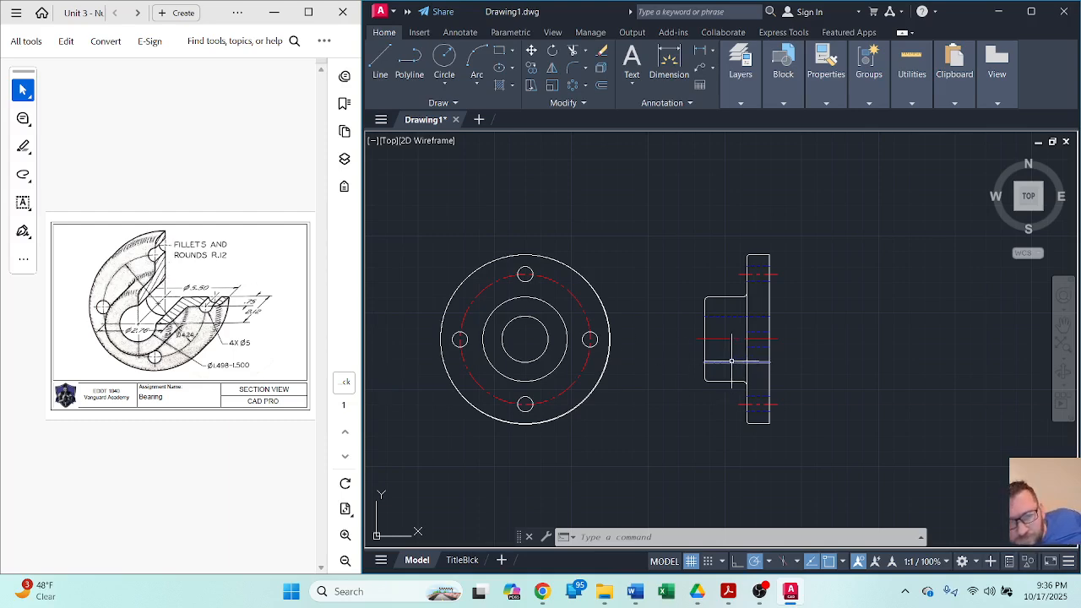
pyautogui.click(756, 282)
pyautogui.click(755, 266)
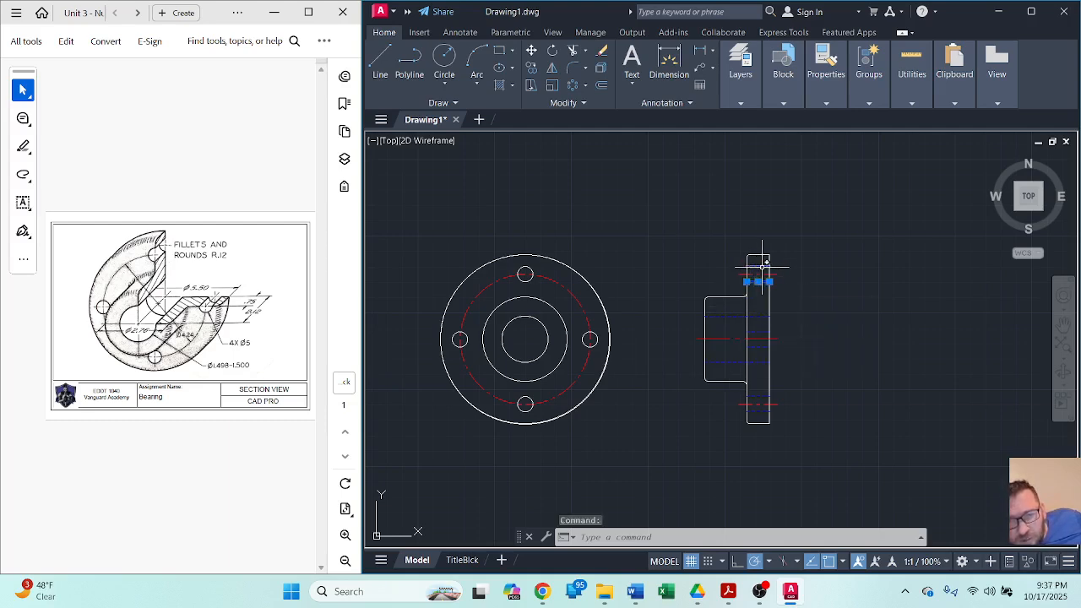
pyautogui.click(737, 316)
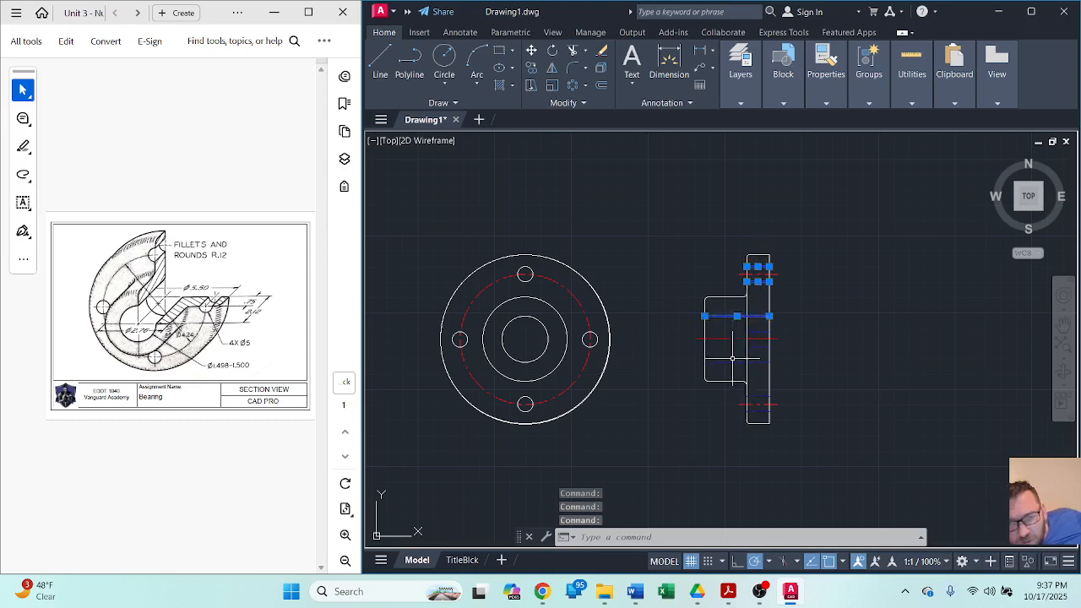
pyautogui.click(735, 363)
pyautogui.click(761, 397)
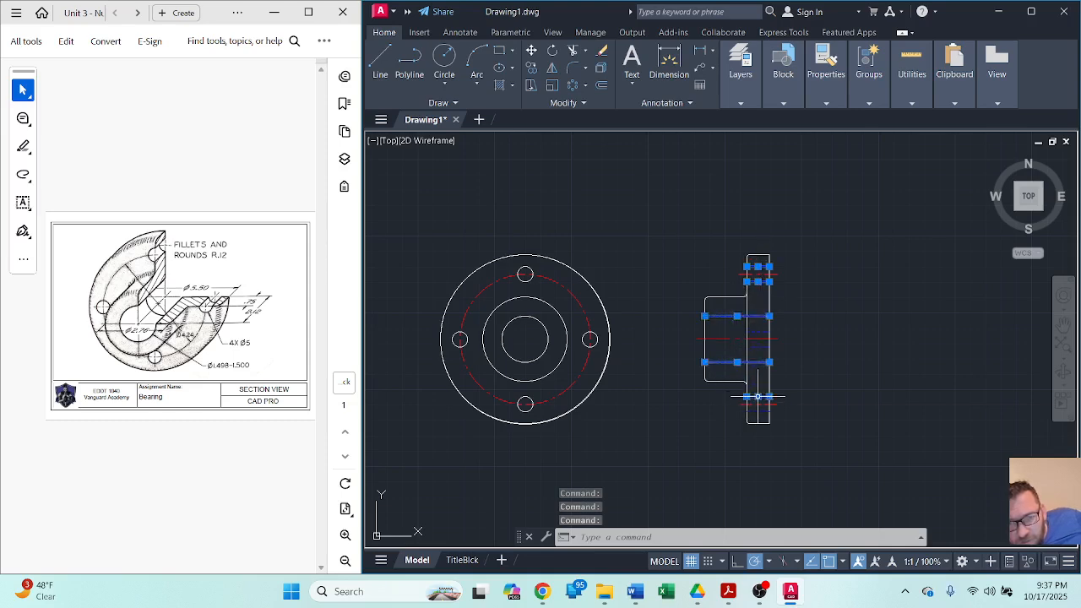
pyautogui.click(759, 411)
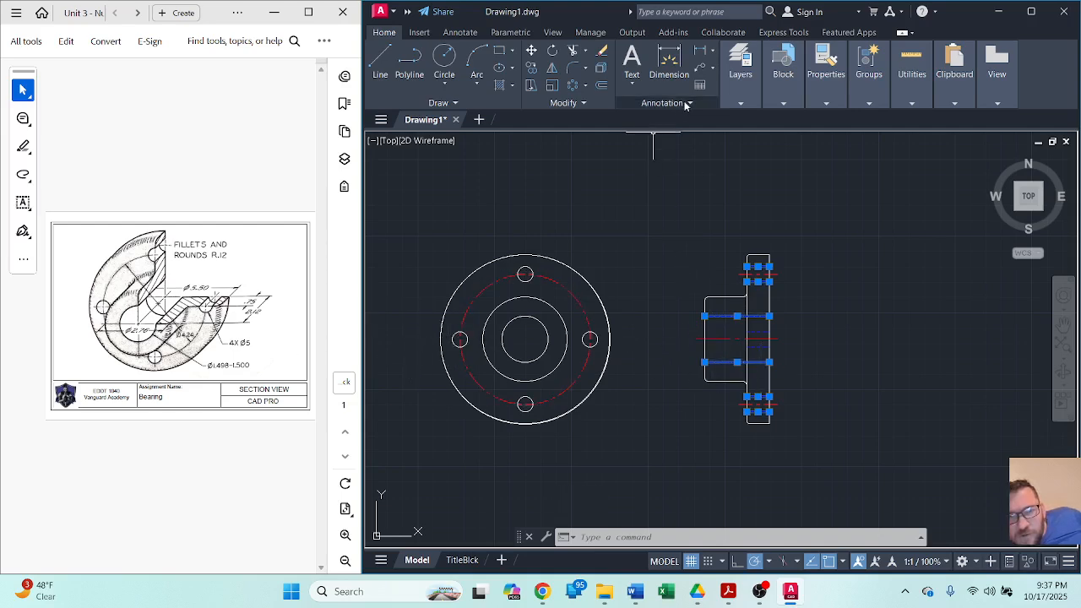
pyautogui.click(784, 101)
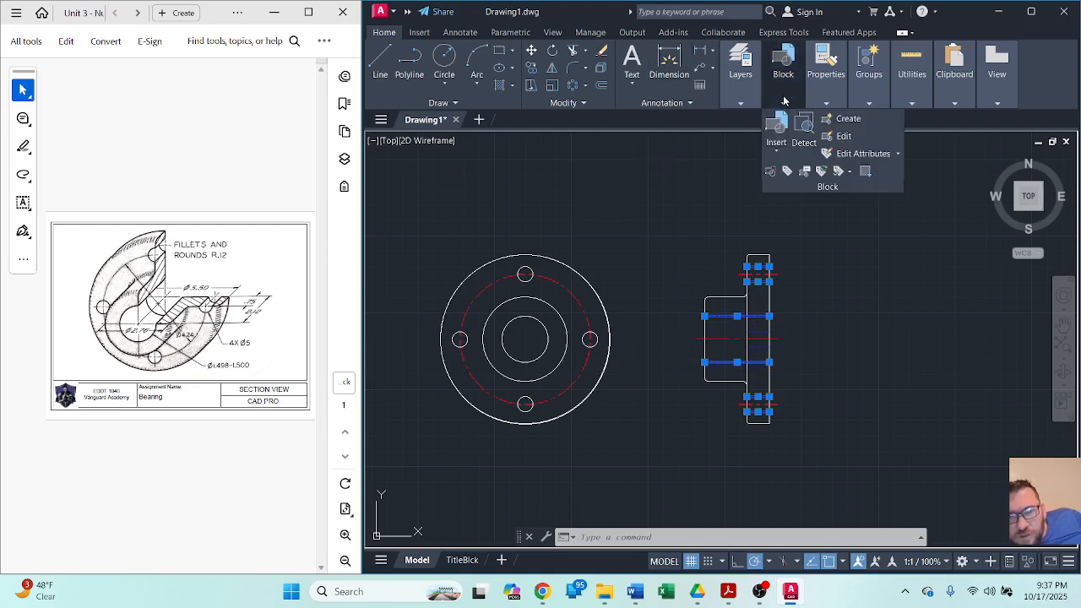
pyautogui.click(741, 105)
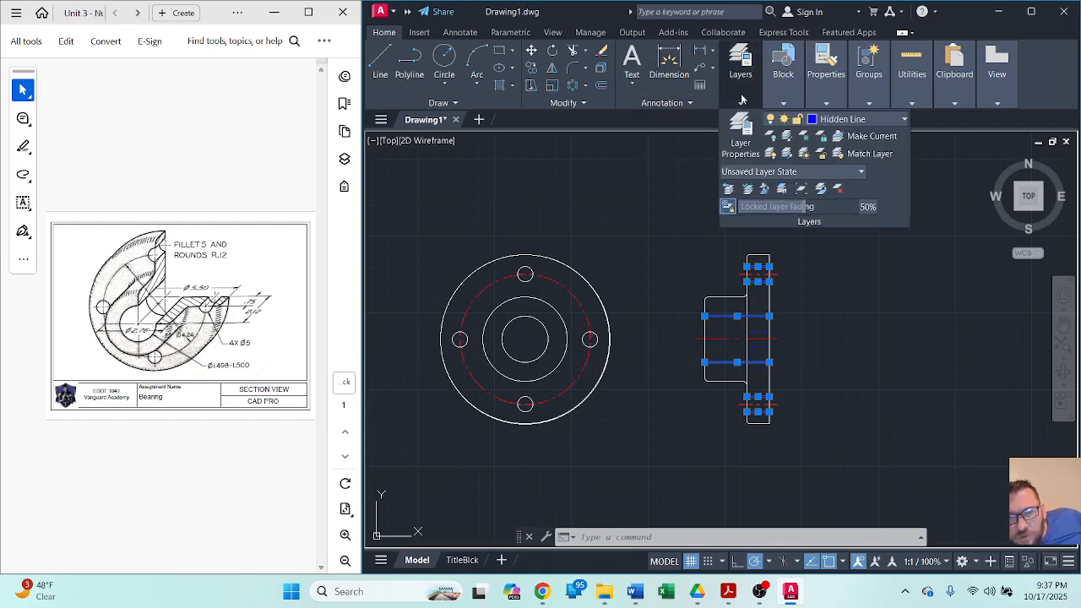
pyautogui.click(860, 120)
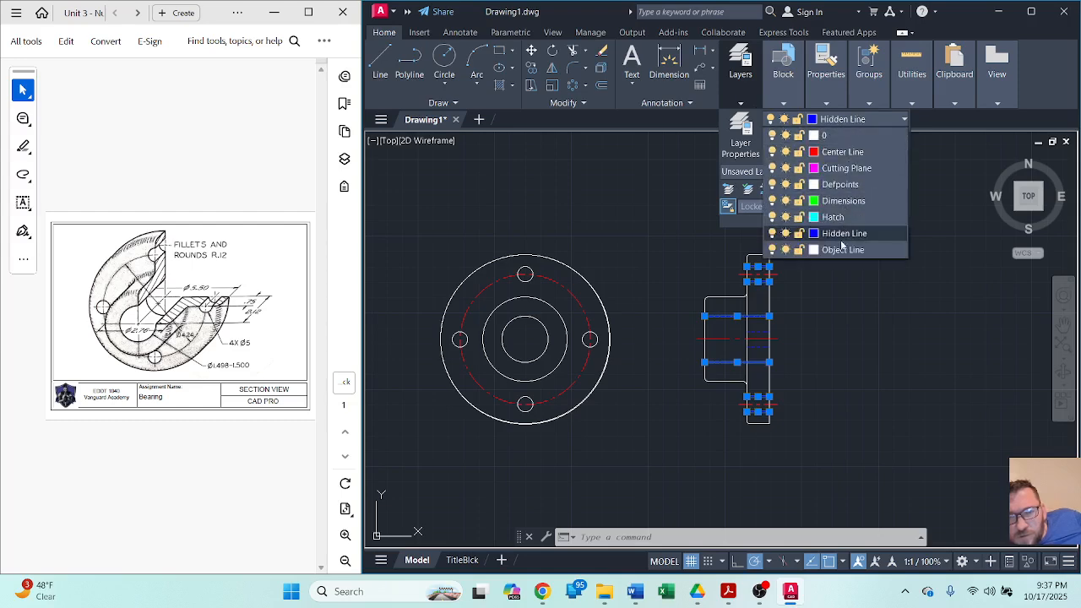
pyautogui.click(839, 248)
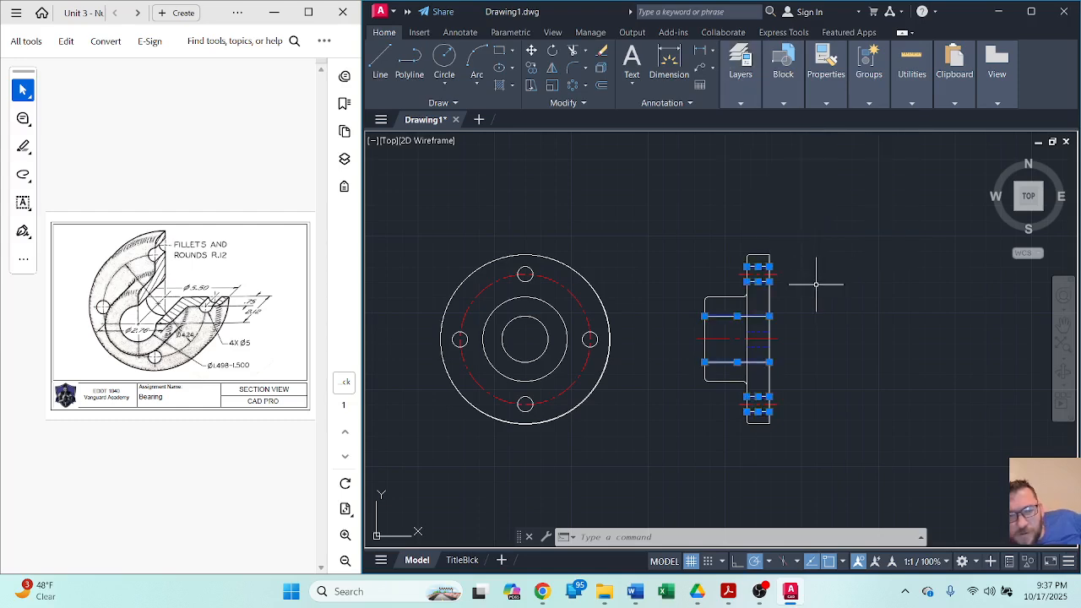
pyautogui.press('Escape')
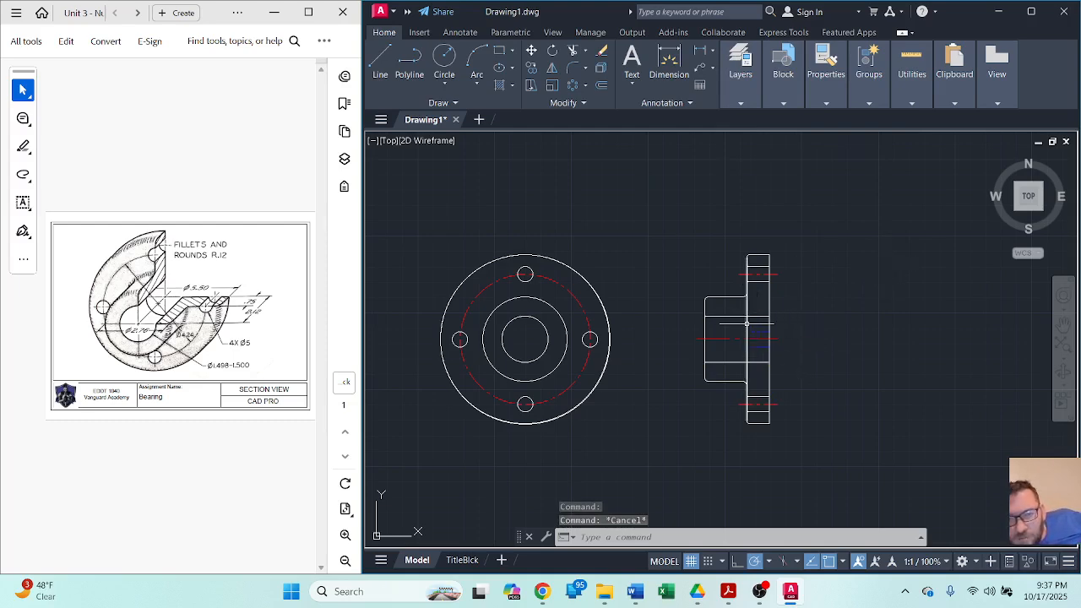
# Trim away the mirrored view's inner flange face line between the two hub fillets.
pyautogui.moveTo(746, 323)
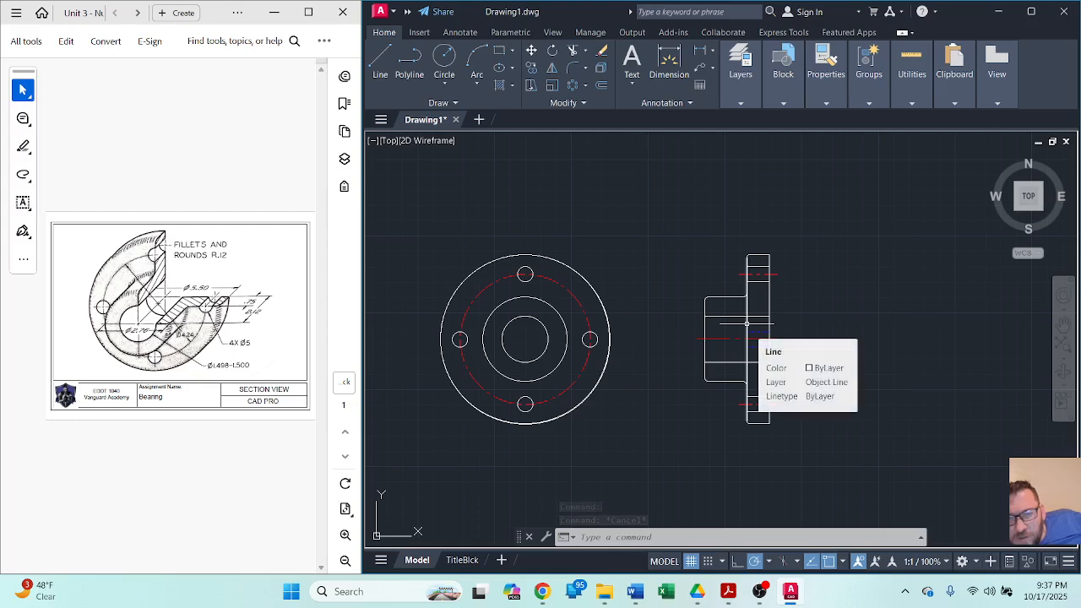
pyautogui.click(747, 323)
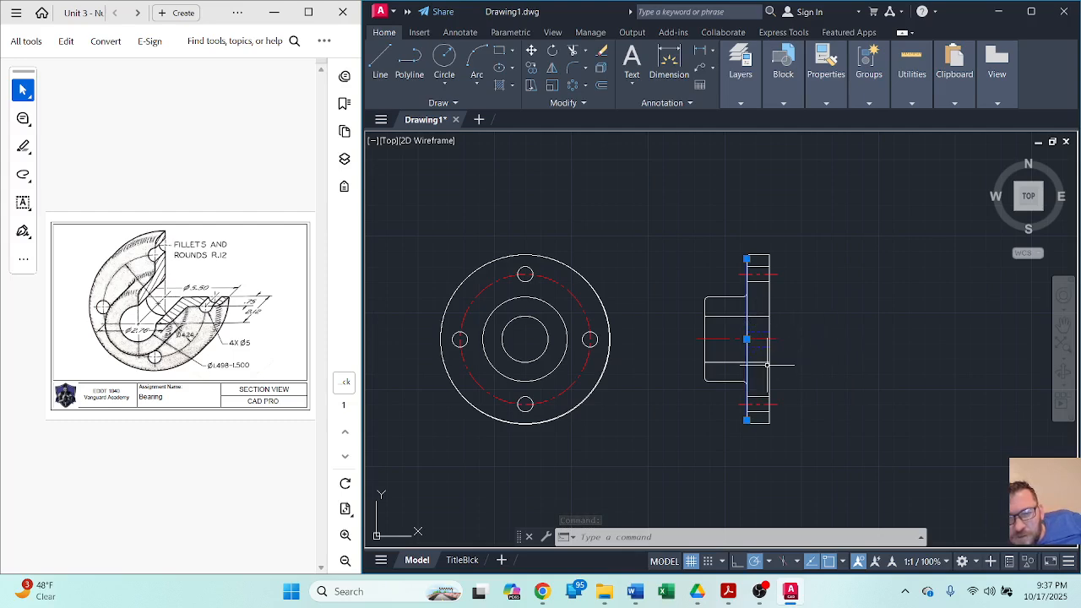
pyautogui.press('Escape')
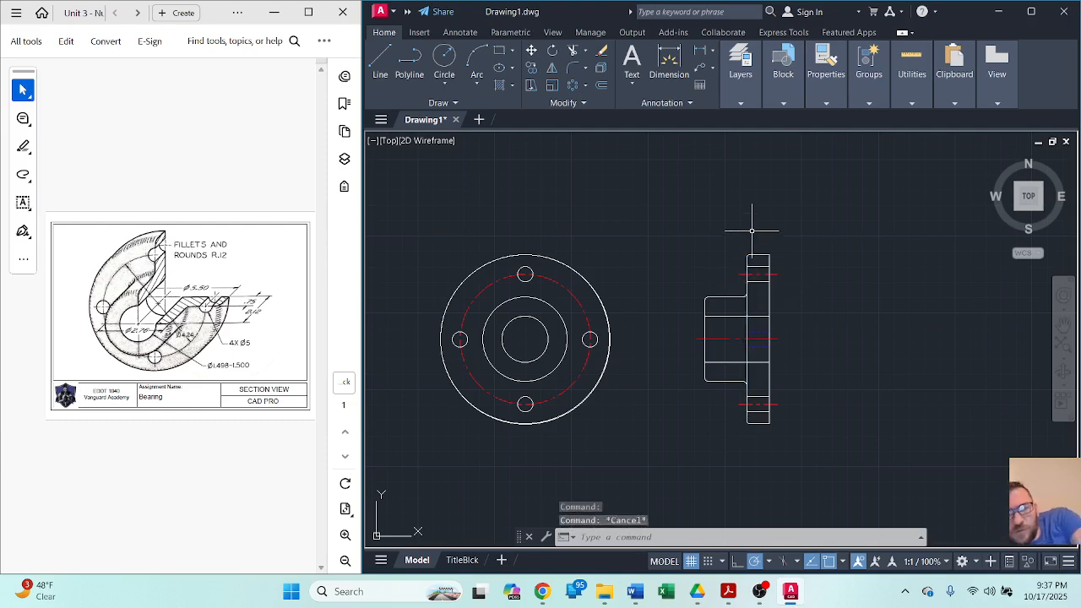
pyautogui.click(572, 50)
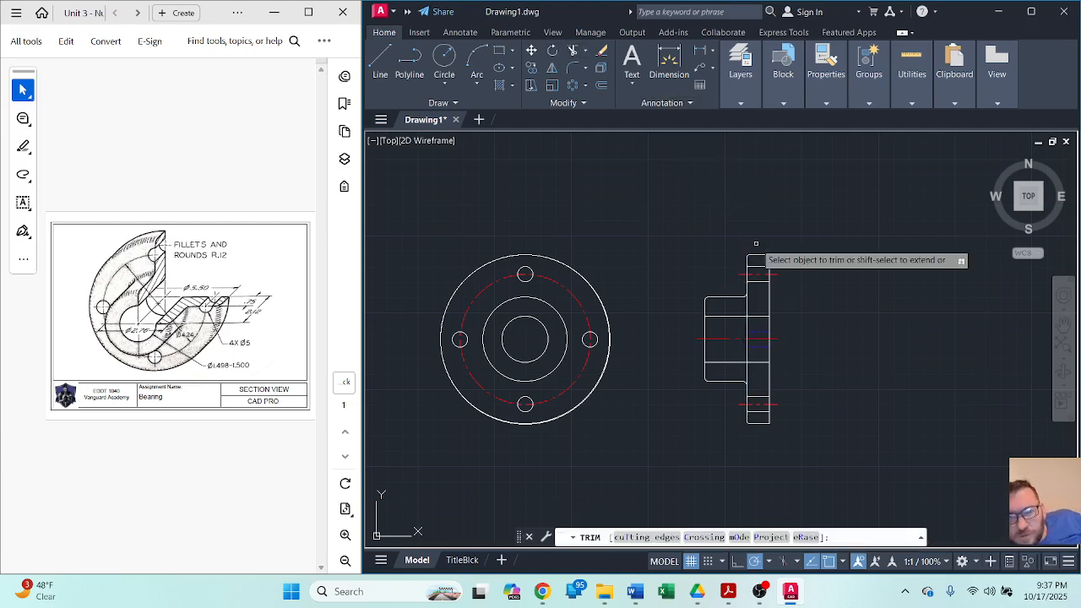
pyautogui.click(746, 305)
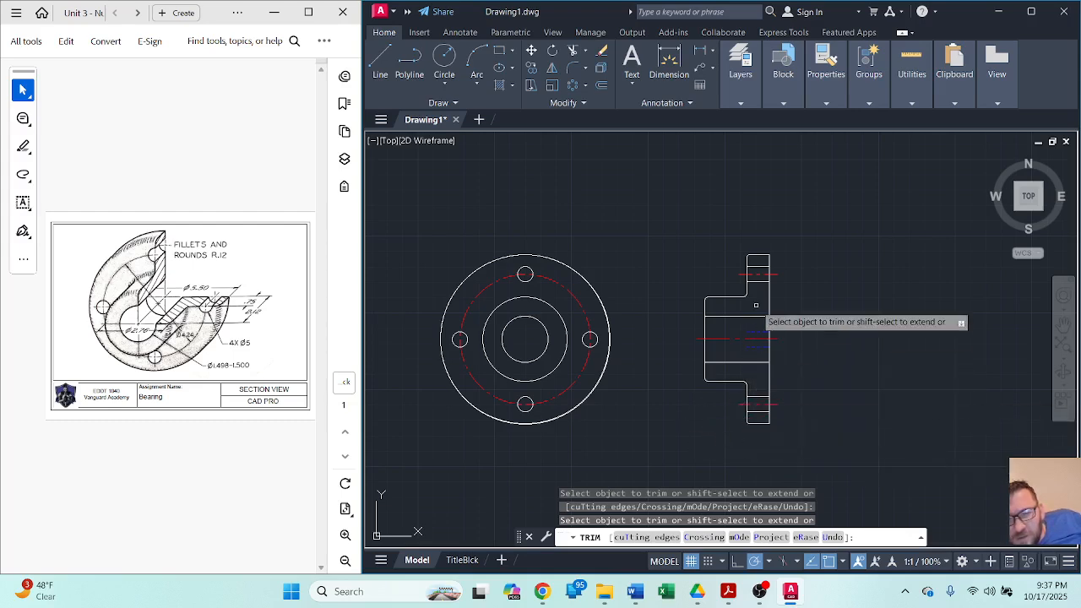
pyautogui.press('Escape')
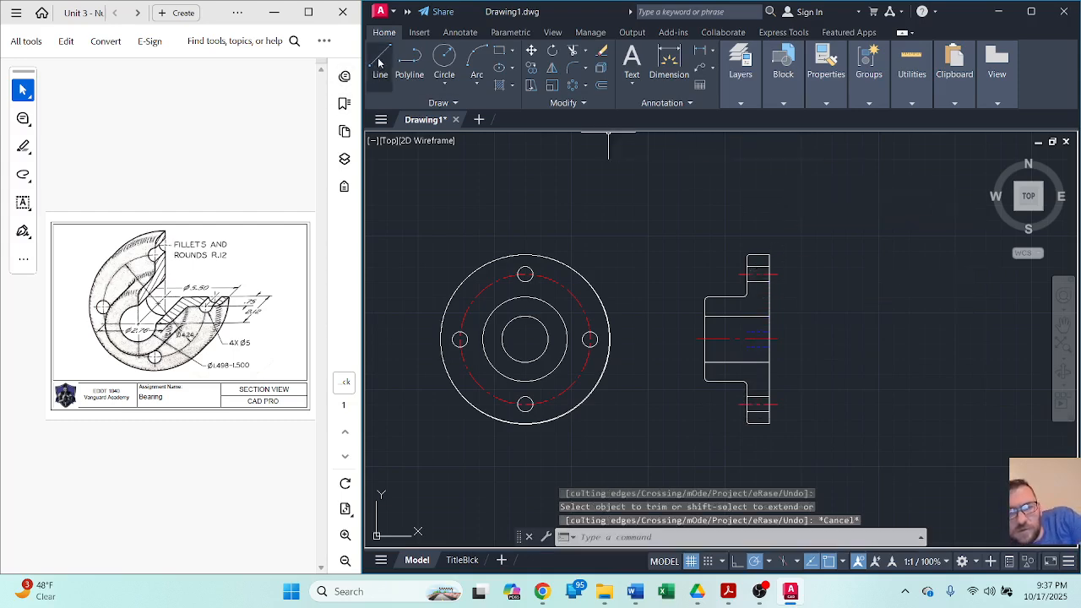
# On the Hidden Line layer, draw a vertical line between the upper and lower hub fillet ends in the mirrored view.
pyautogui.click(379, 63)
pyautogui.moveTo(750, 94)
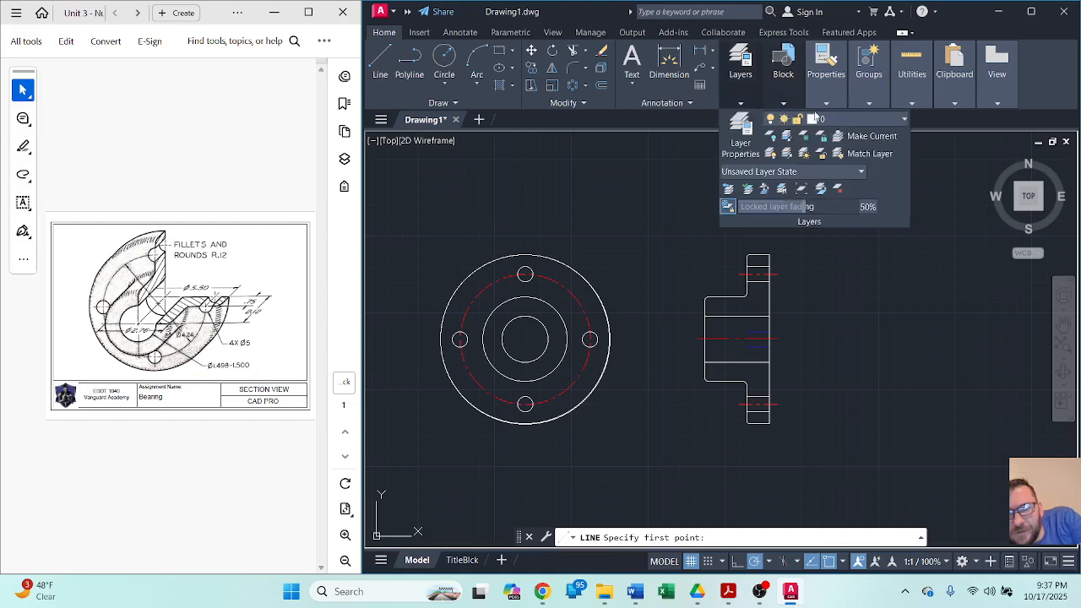
pyautogui.click(816, 120)
pyautogui.click(846, 233)
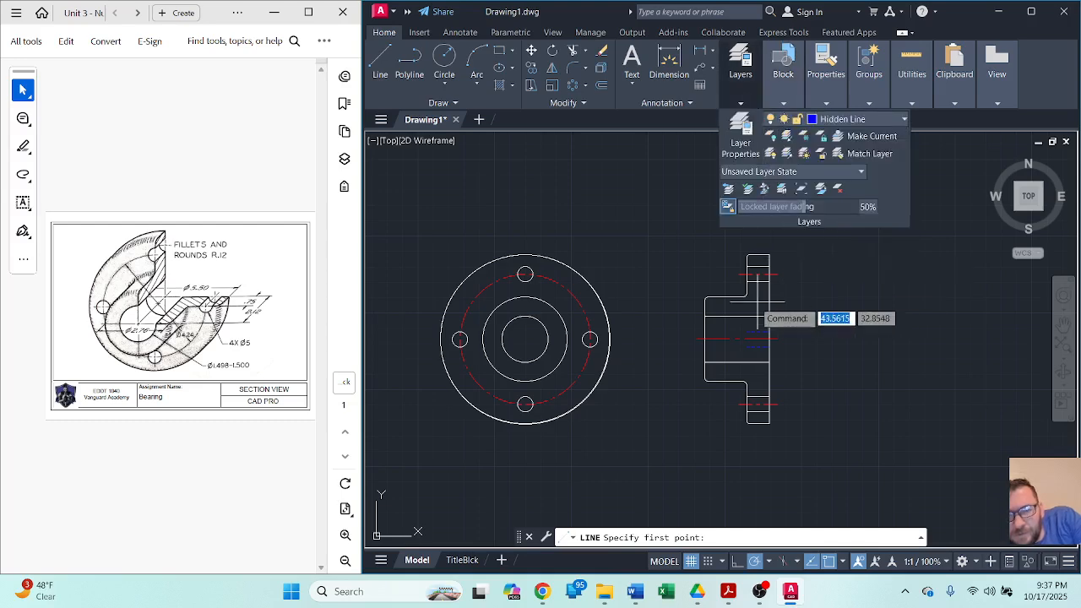
pyautogui.scroll(1, 760, 302)
pyautogui.scroll(1, 691, 208)
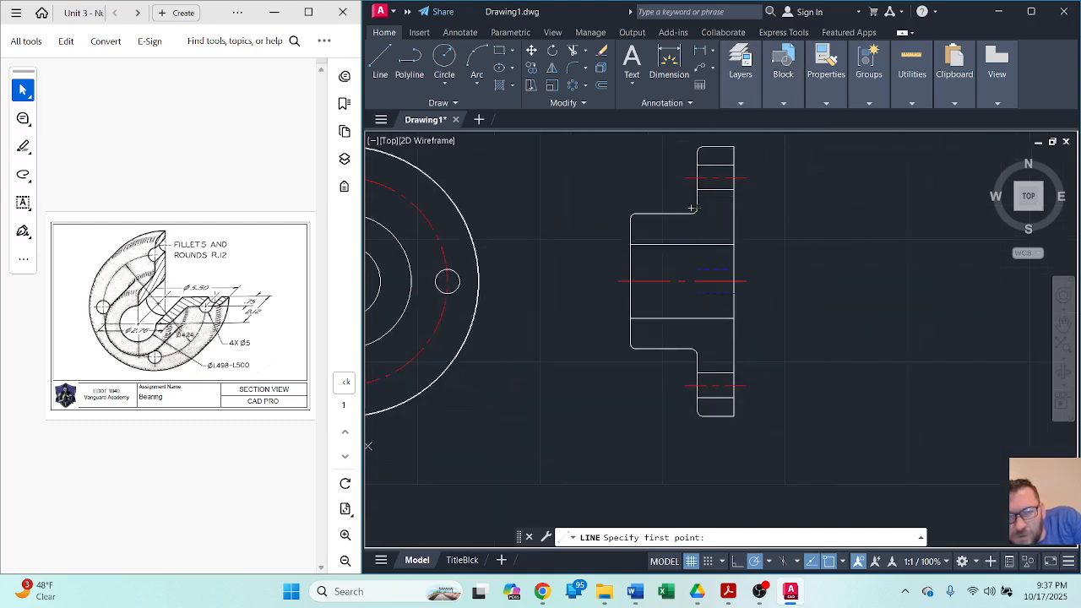
pyautogui.scroll(2, 691, 208)
pyautogui.click(689, 204)
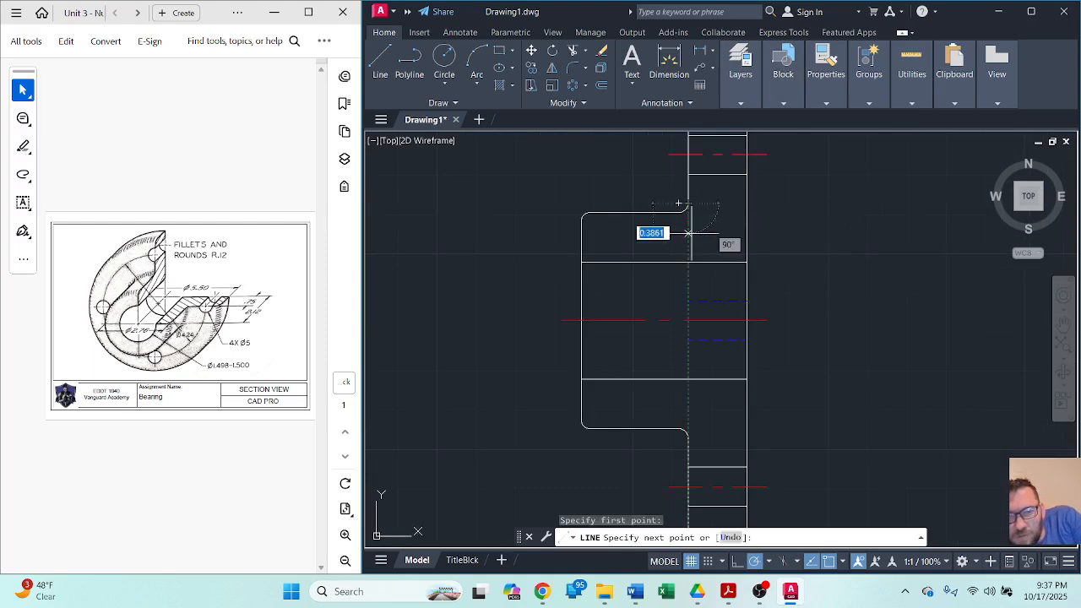
pyautogui.click(689, 436)
pyautogui.press('Escape')
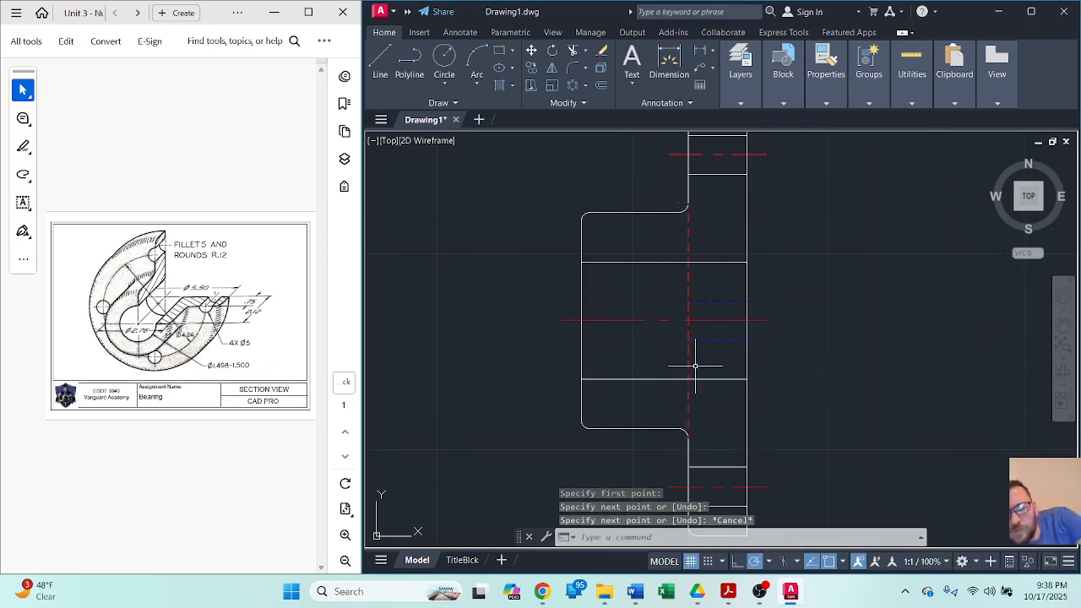
# Set the color of the mirrored view's vertical hidden line to ByBlock.
pyautogui.click(688, 367)
pyautogui.click(818, 82)
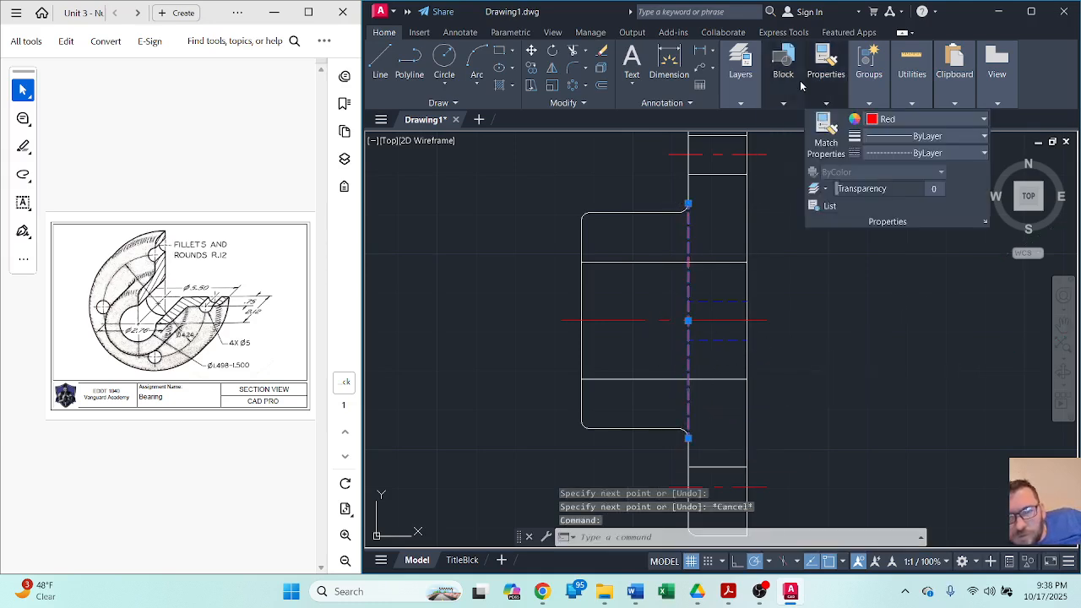
pyautogui.click(888, 119)
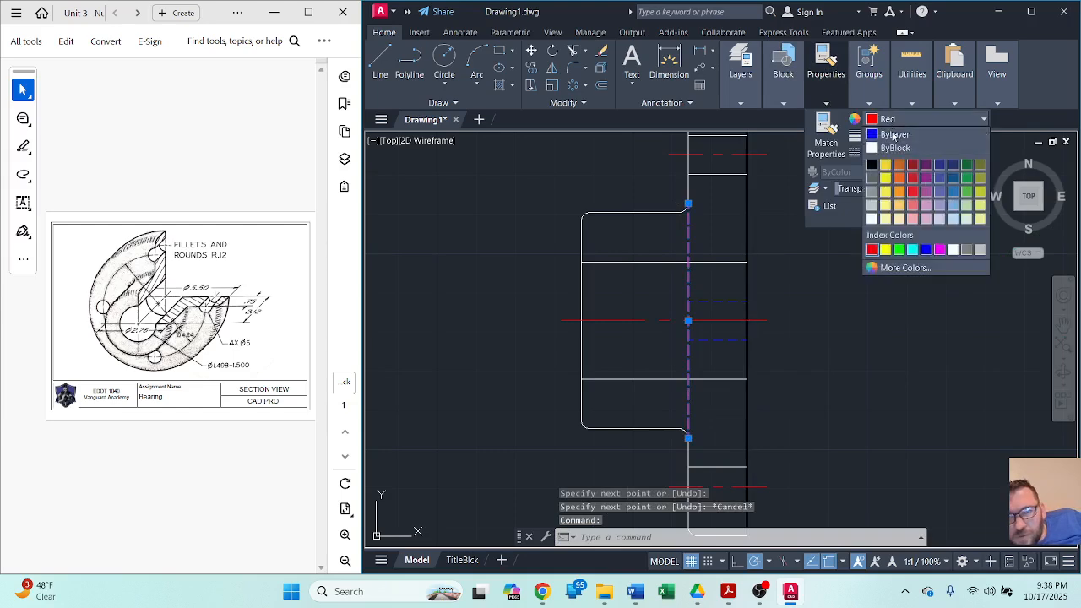
pyautogui.click(895, 148)
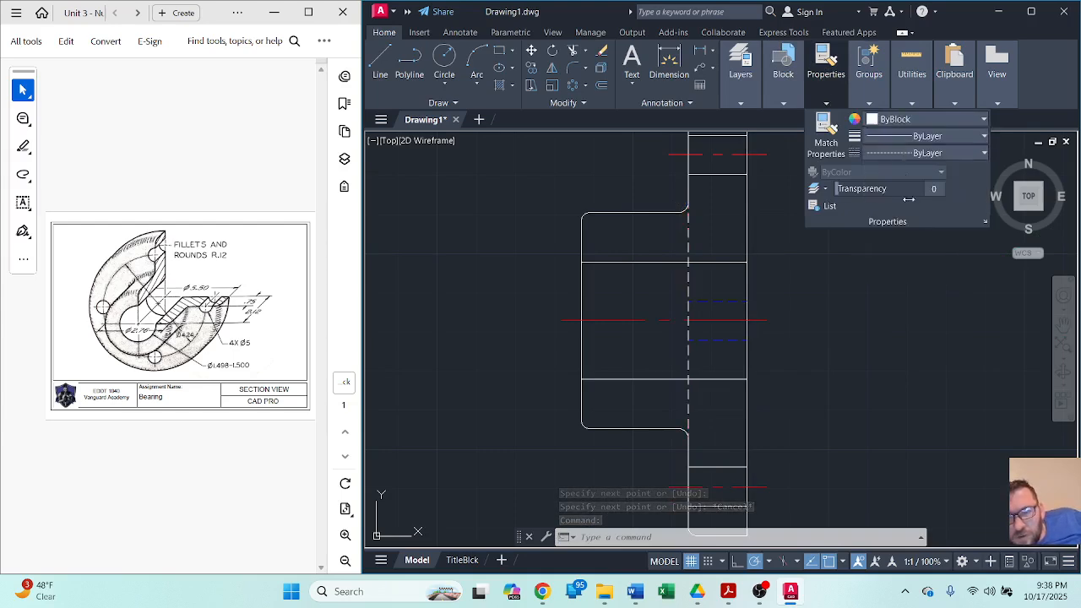
pyautogui.click(865, 319)
pyautogui.click(847, 242)
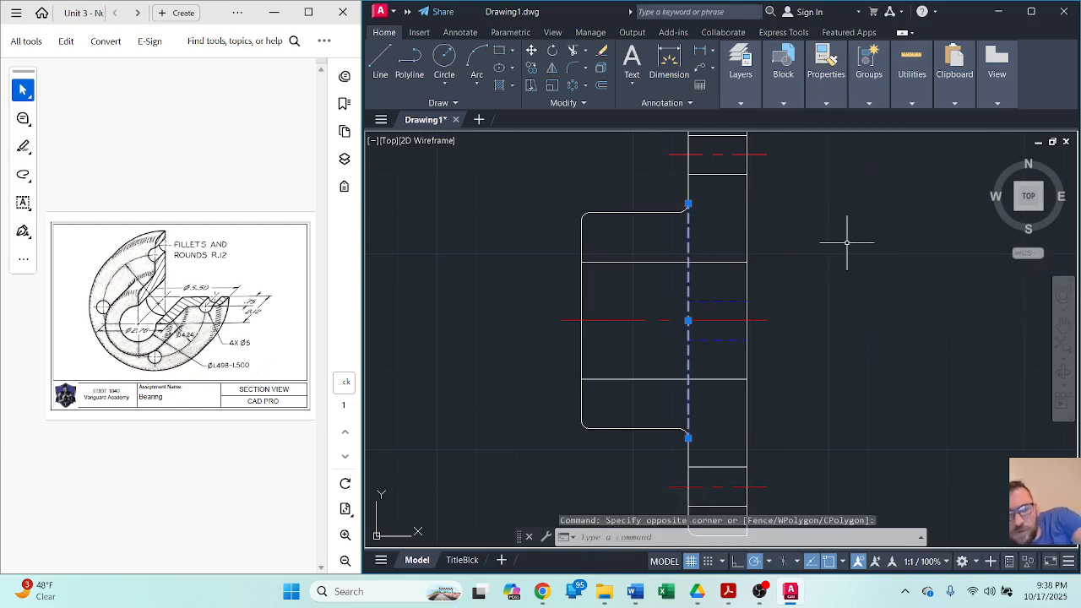
pyautogui.press('Escape')
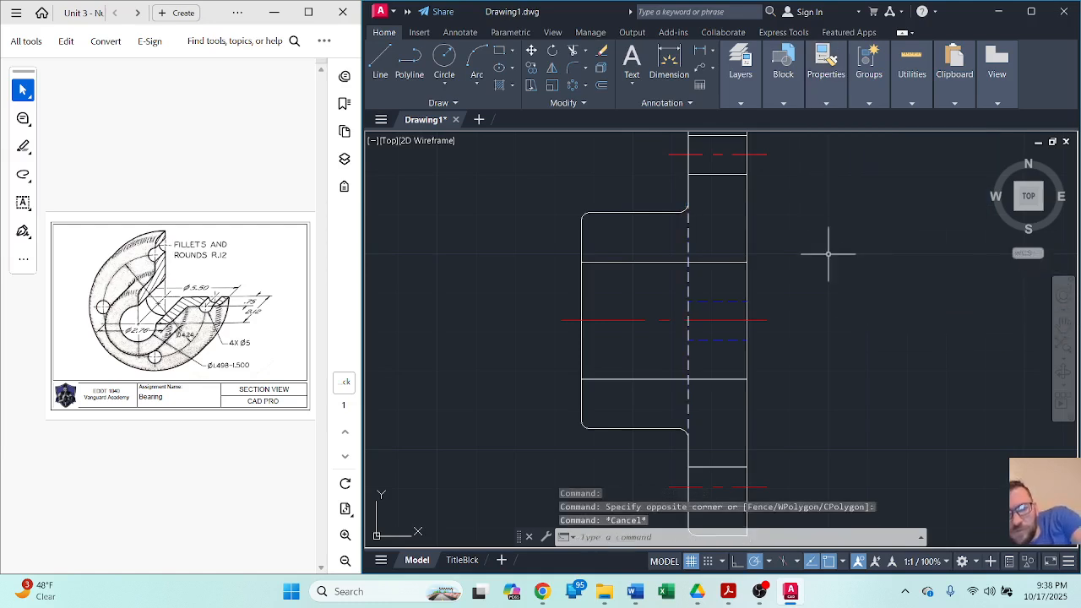
# Set the color of the mirrored view's vertical hidden line between the hub fillets to ByLayer.
pyautogui.click(692, 363)
pyautogui.click(681, 361)
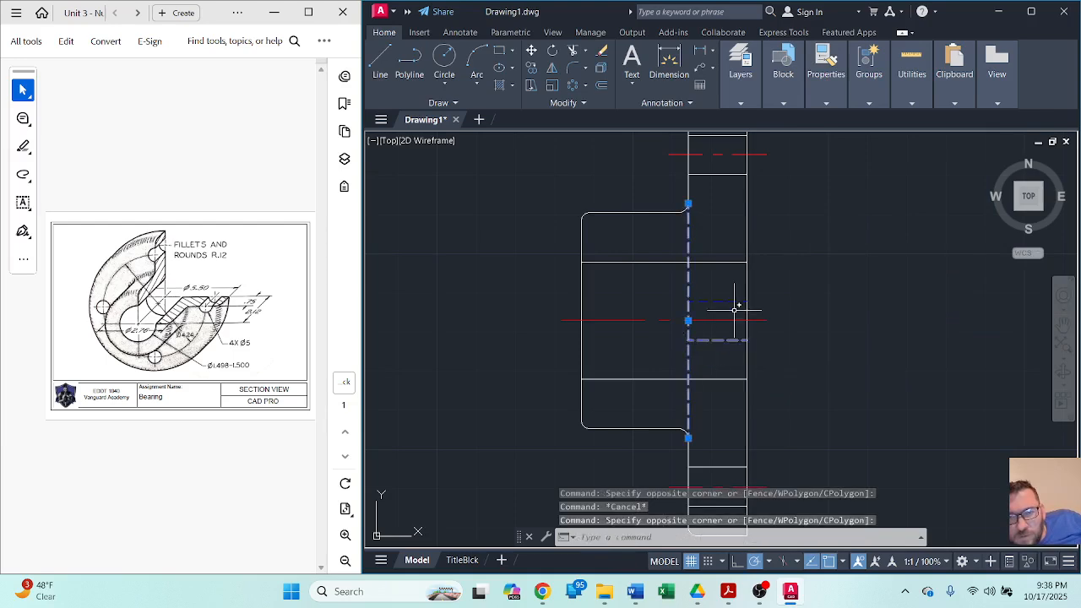
pyautogui.click(785, 101)
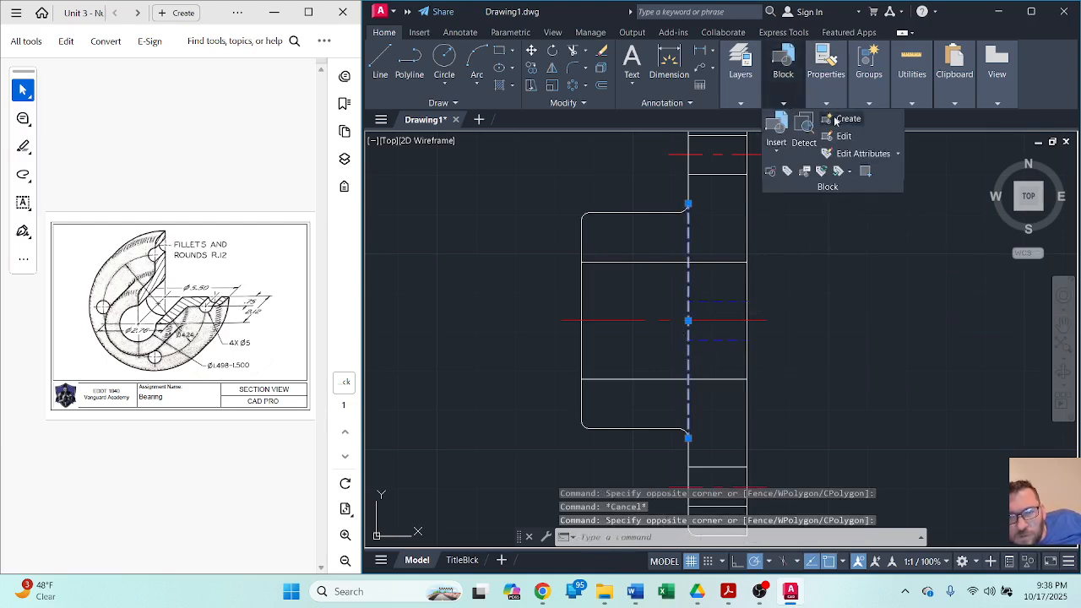
pyautogui.click(826, 97)
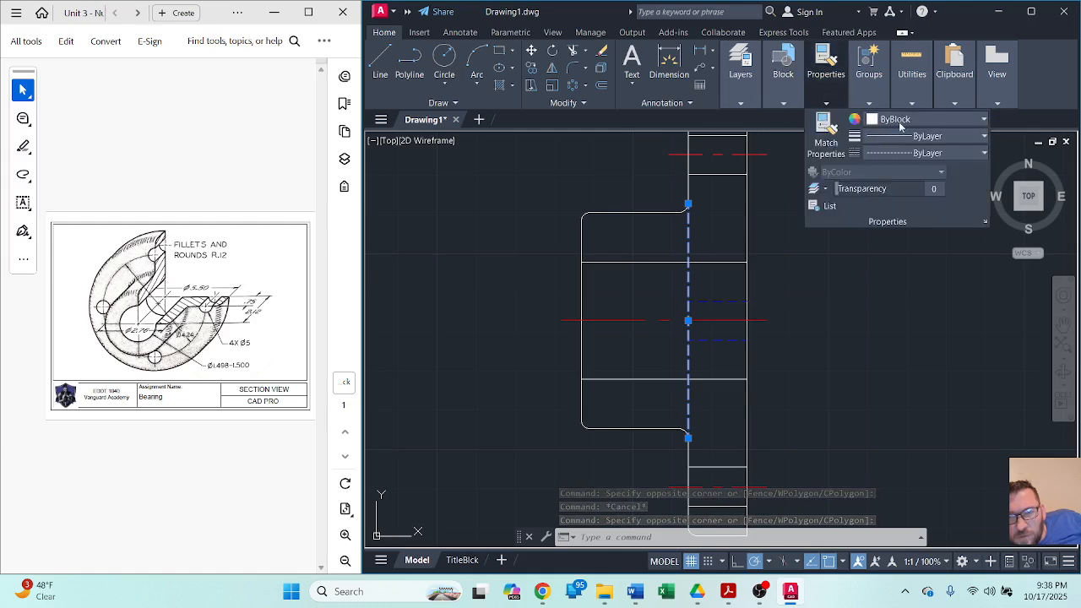
pyautogui.click(899, 119)
pyautogui.click(893, 135)
pyautogui.click(900, 286)
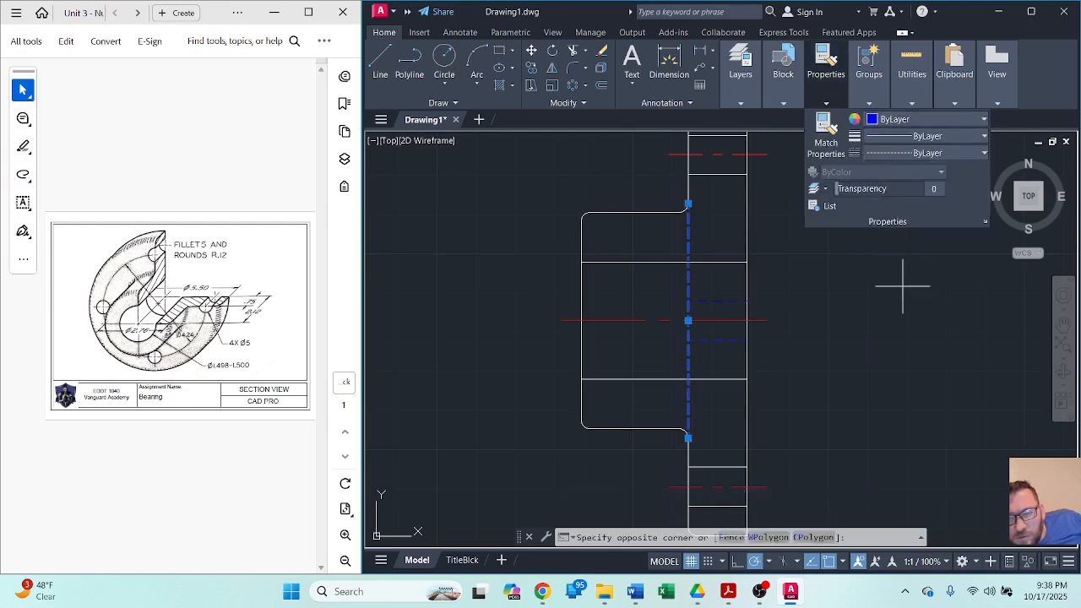
pyautogui.press('Escape')
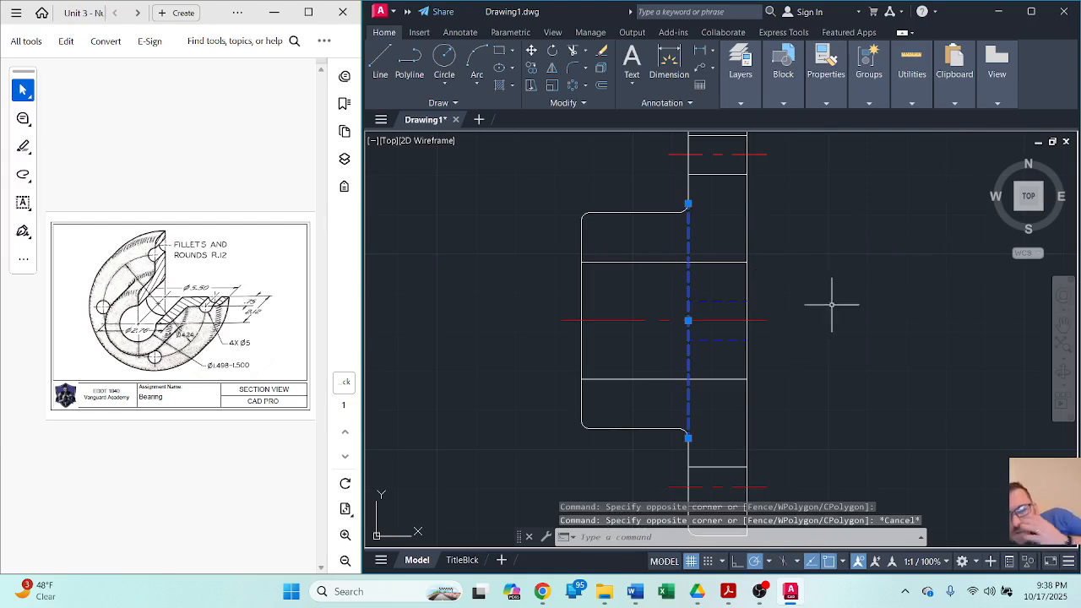
pyautogui.press('Escape')
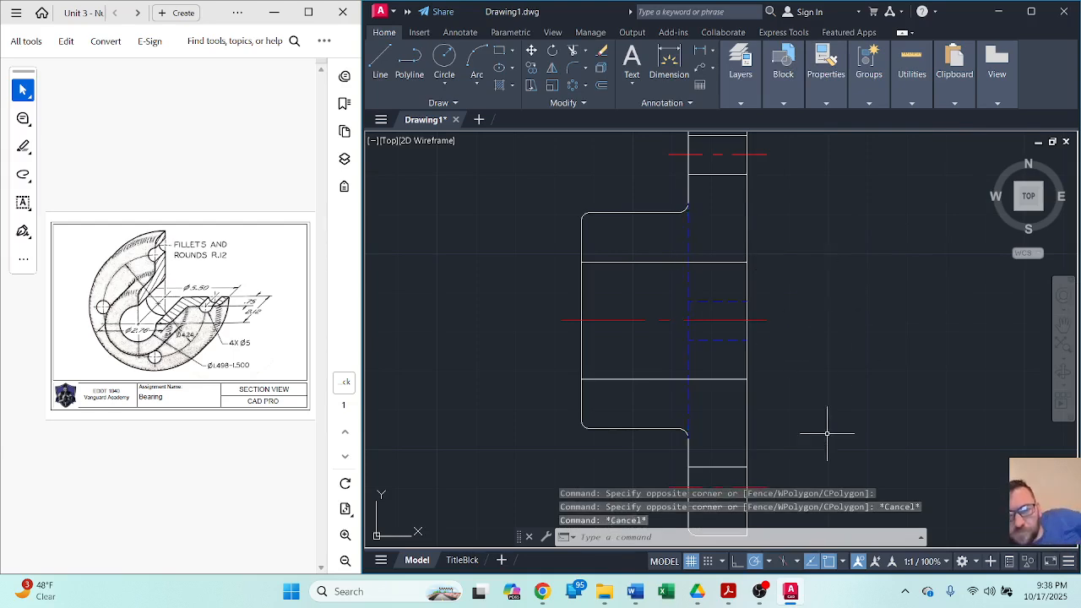
# Make the Hatch layer current.
pyautogui.scroll(-2, 811, 353)
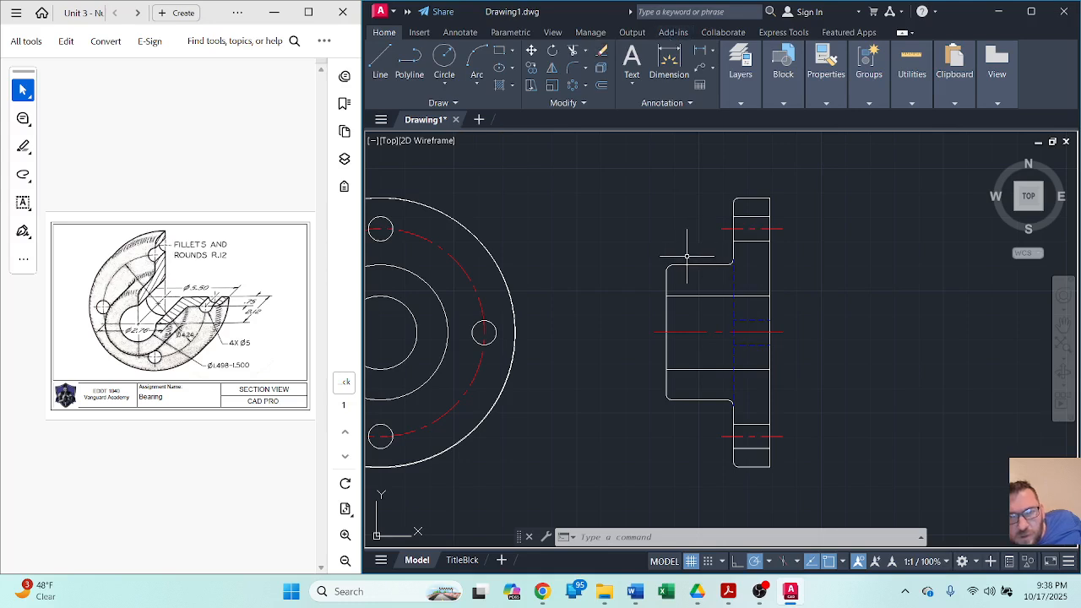
pyautogui.click(742, 103)
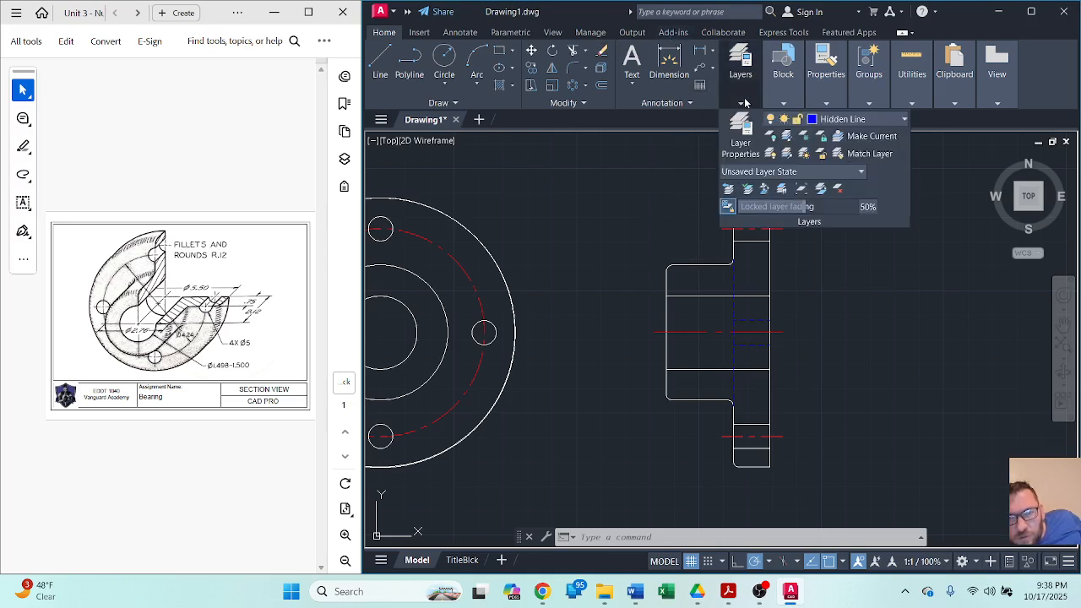
pyautogui.click(845, 122)
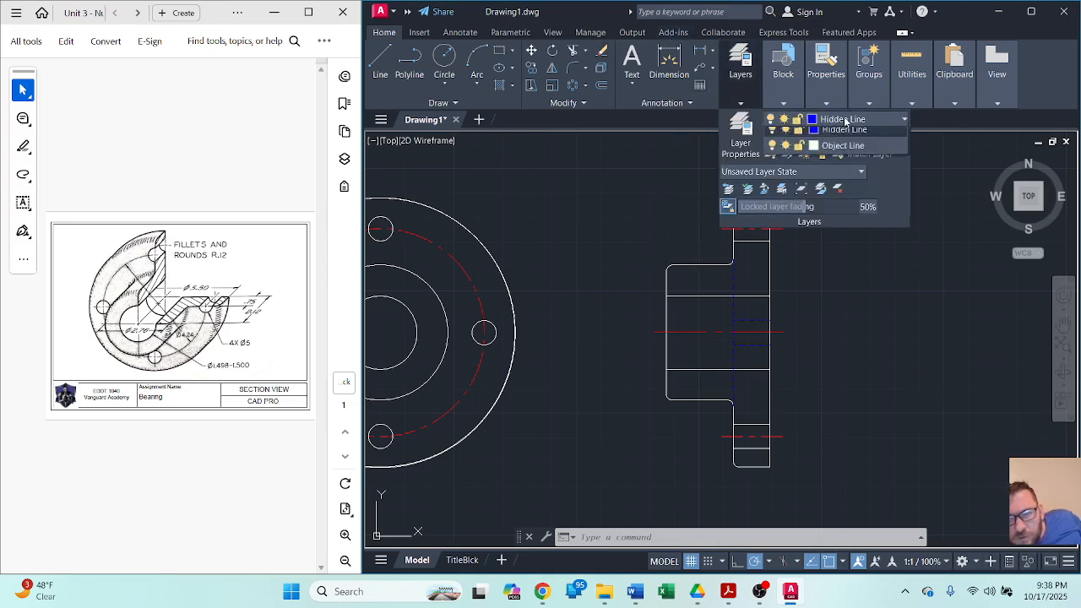
pyautogui.click(839, 222)
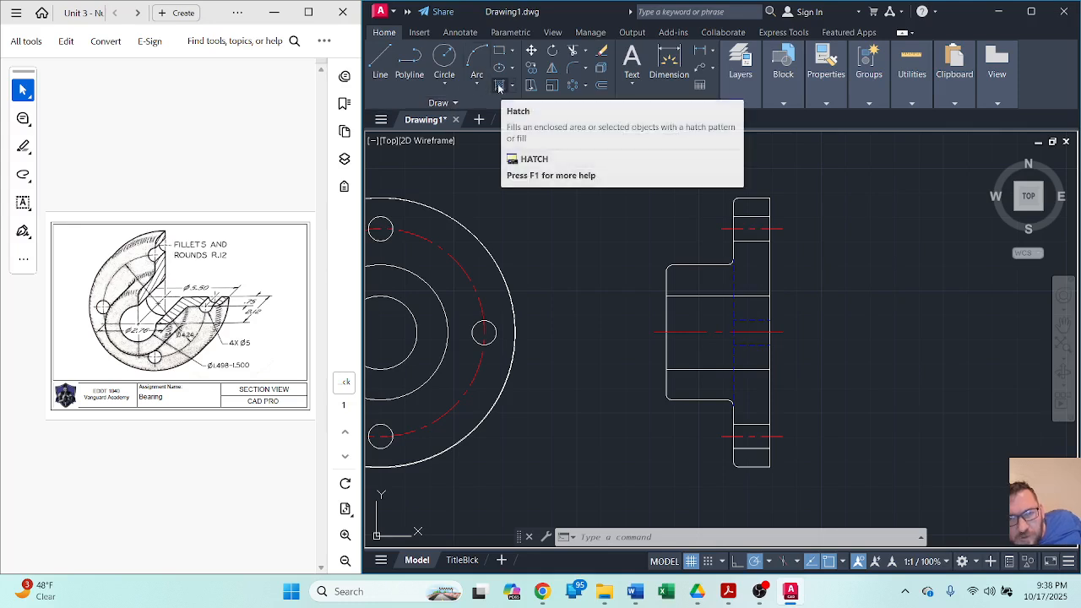
pyautogui.click(499, 88)
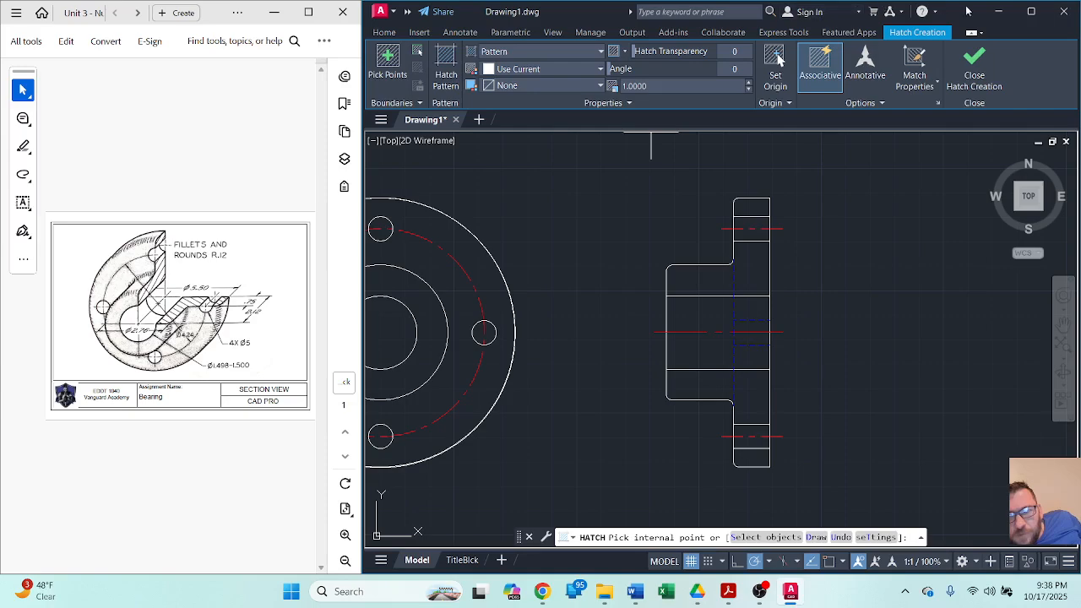
pyautogui.click(1027, 12)
pyautogui.press('Escape')
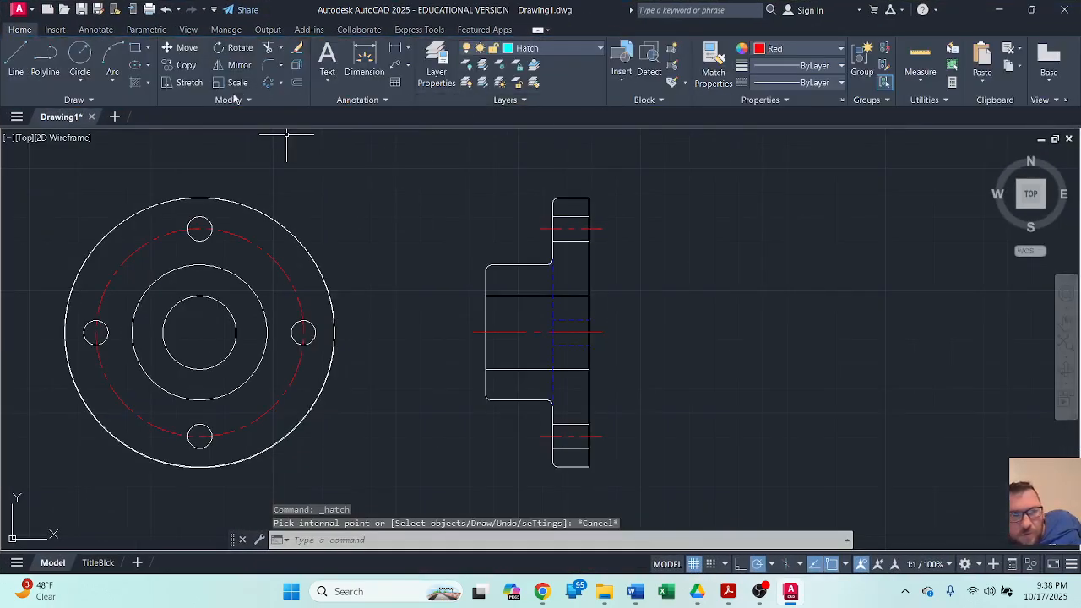
pyautogui.click(135, 82)
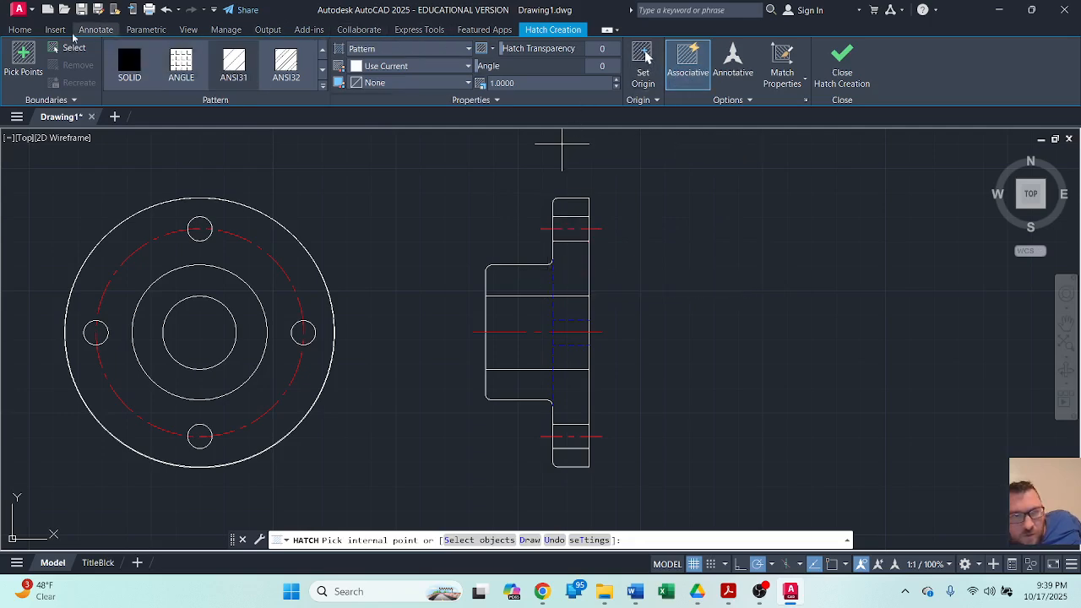
pyautogui.click(855, 82)
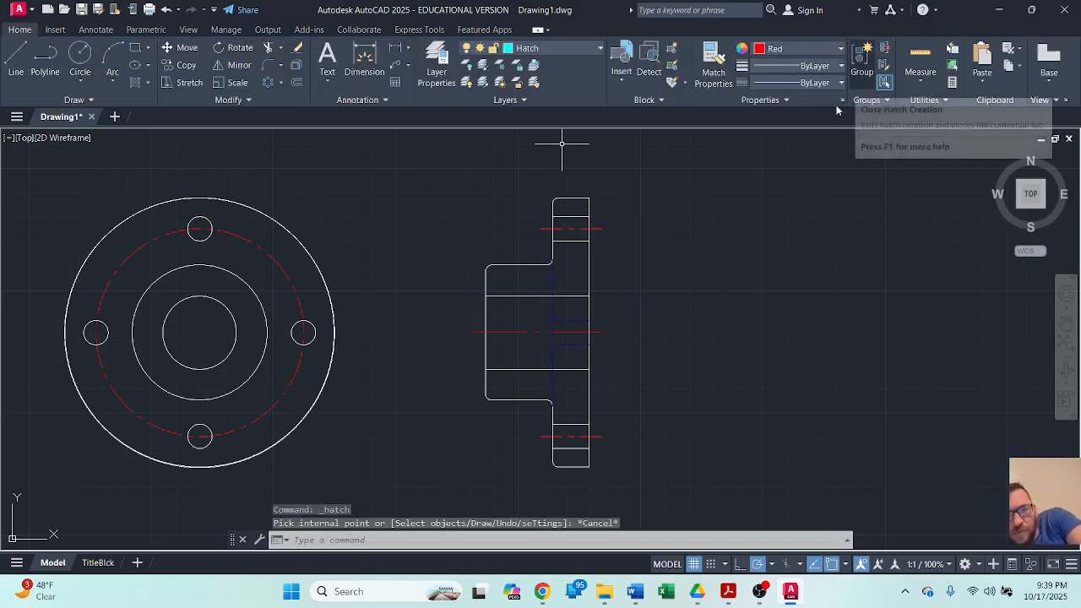
# With the current object color set to ByLayer, hatch the mirrored view's six cut areas of flange and hub above and below the bore.
pyautogui.click(786, 49)
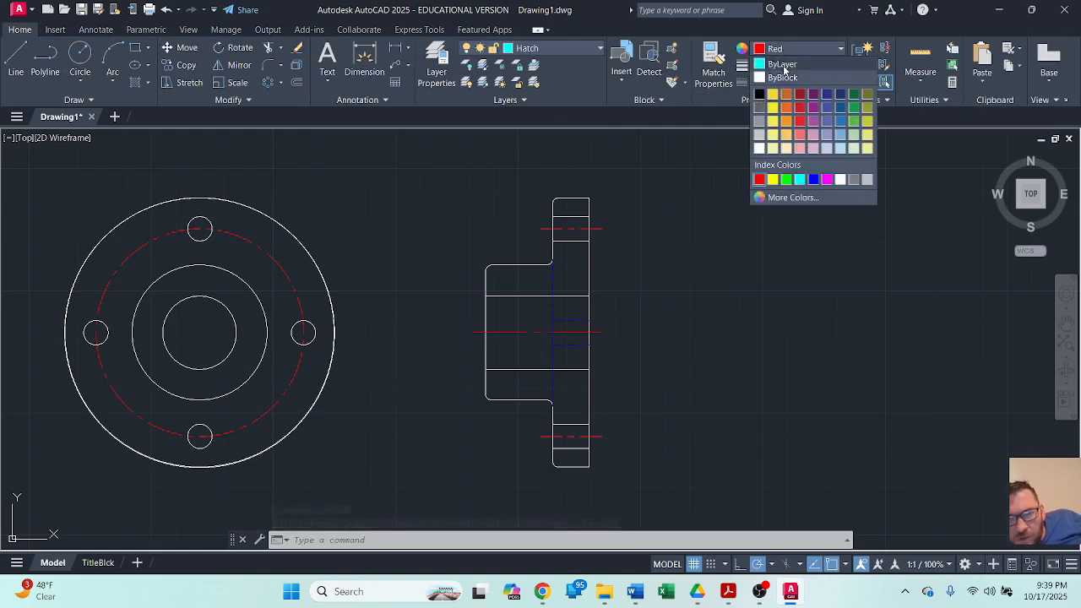
pyautogui.click(782, 65)
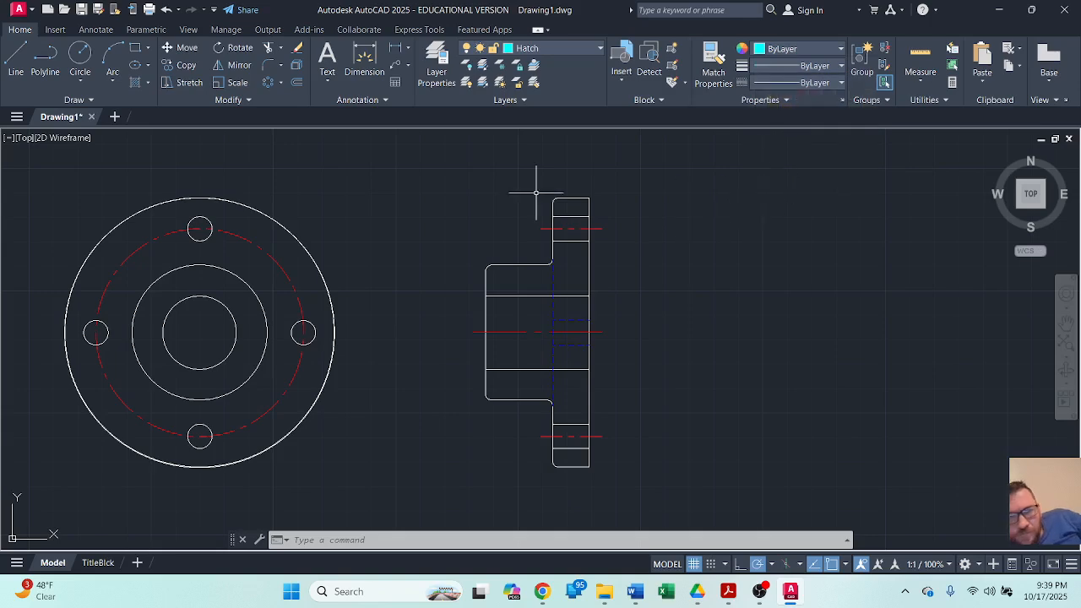
pyautogui.click(135, 83)
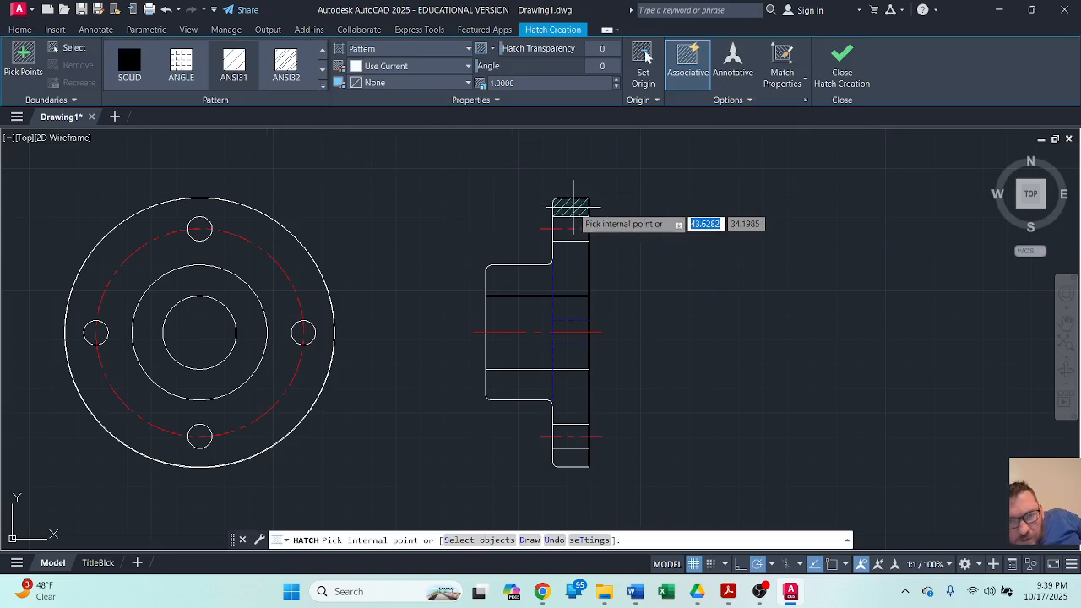
pyautogui.click(573, 205)
pyautogui.click(576, 262)
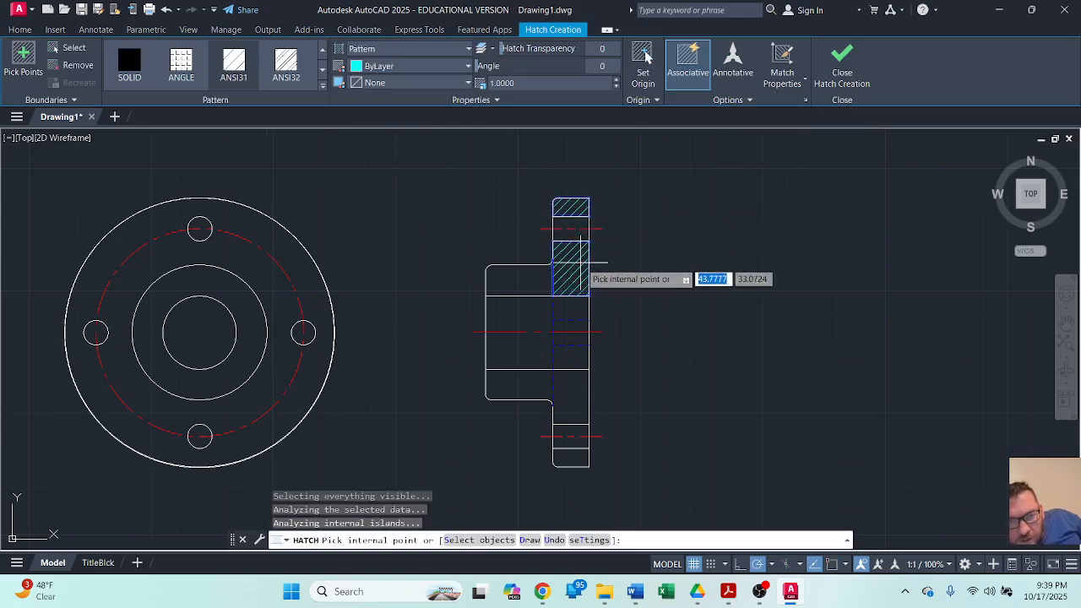
pyautogui.click(528, 278)
pyautogui.click(538, 384)
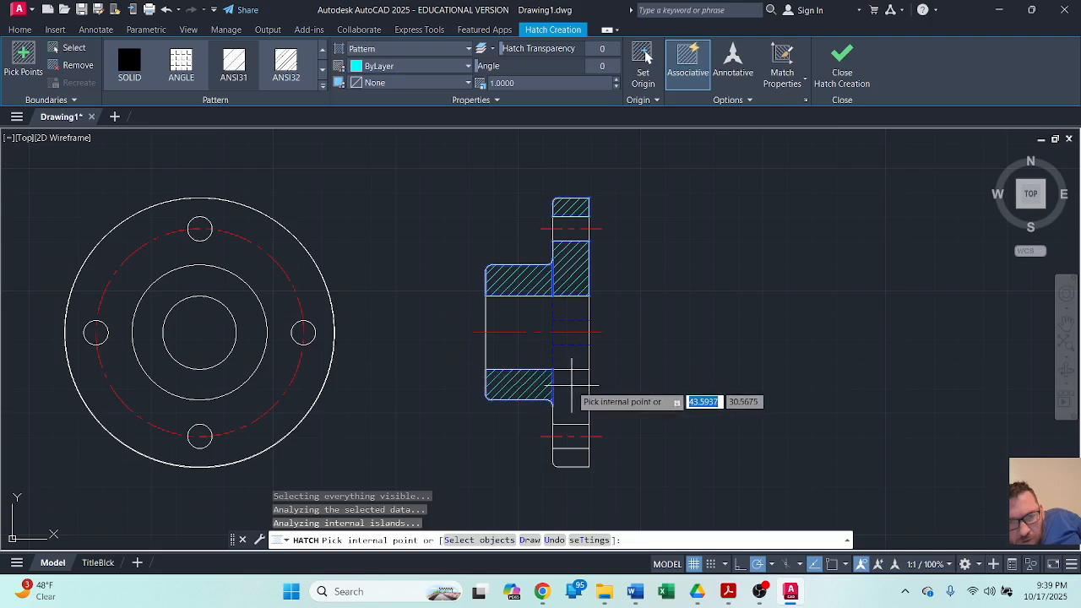
pyautogui.click(571, 386)
pyautogui.click(574, 457)
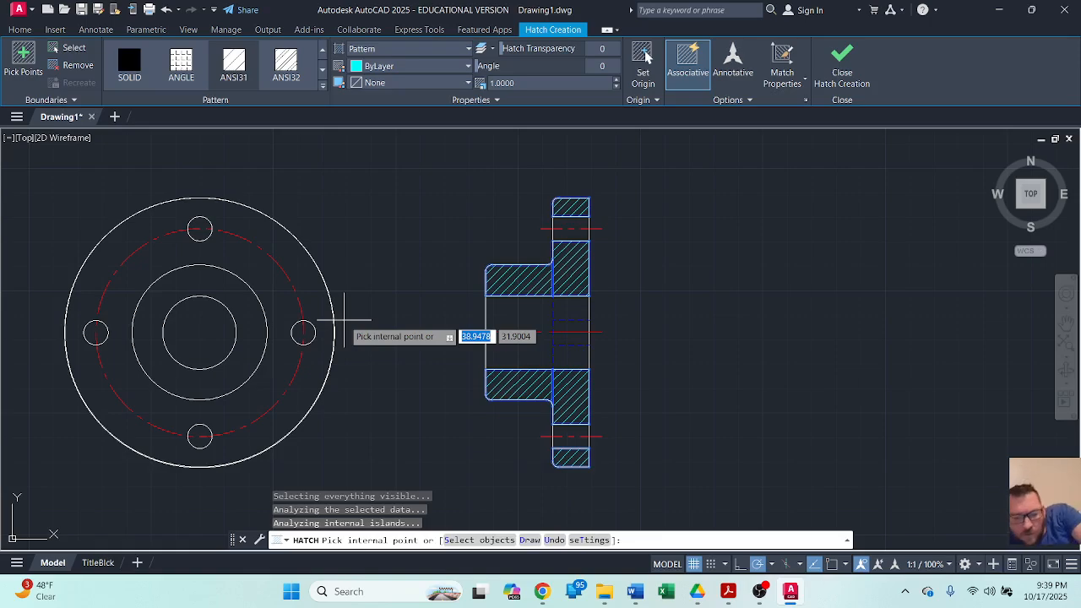
pyautogui.press('Escape')
pyautogui.press('super+Down')
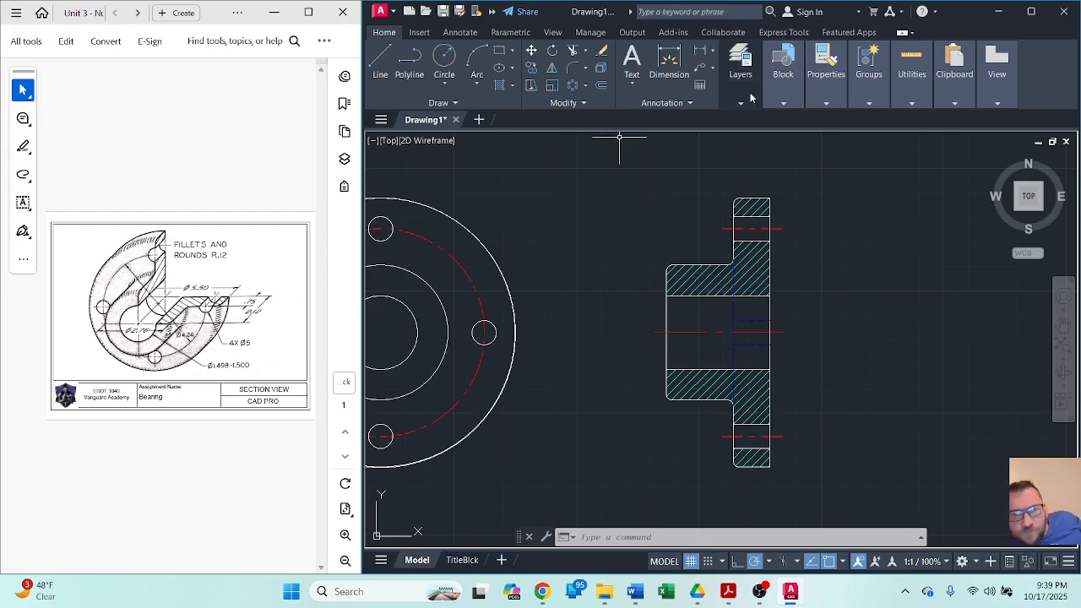
pyautogui.click(1032, 10)
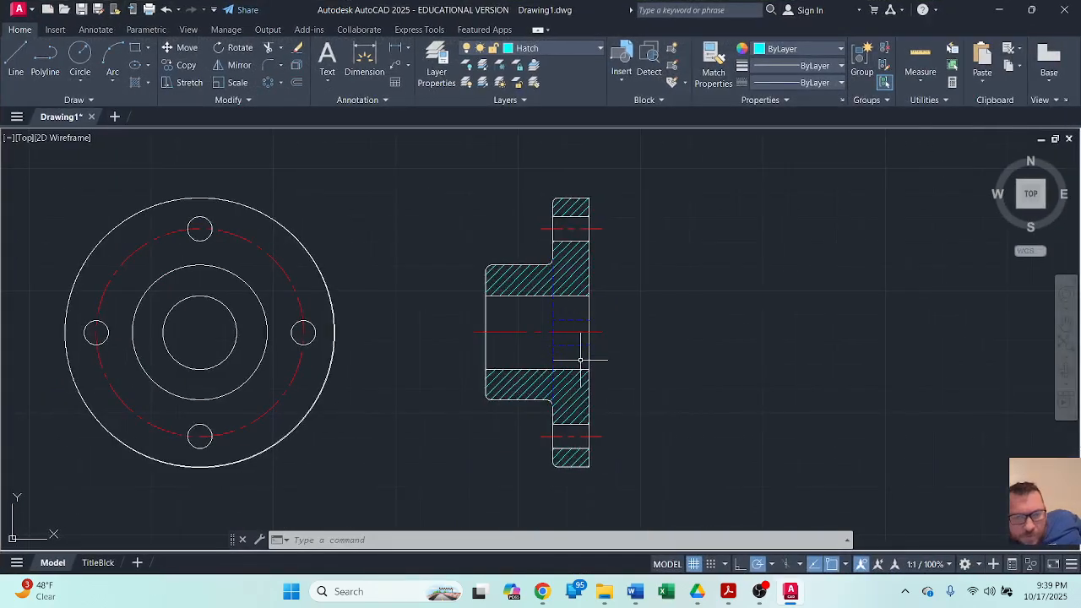
# On the Cutting Plane layer, draw a vertical line from .25 above the front view's upper outer quadrant down to its lower outer quadrant.
pyautogui.scroll(-4, 581, 319)
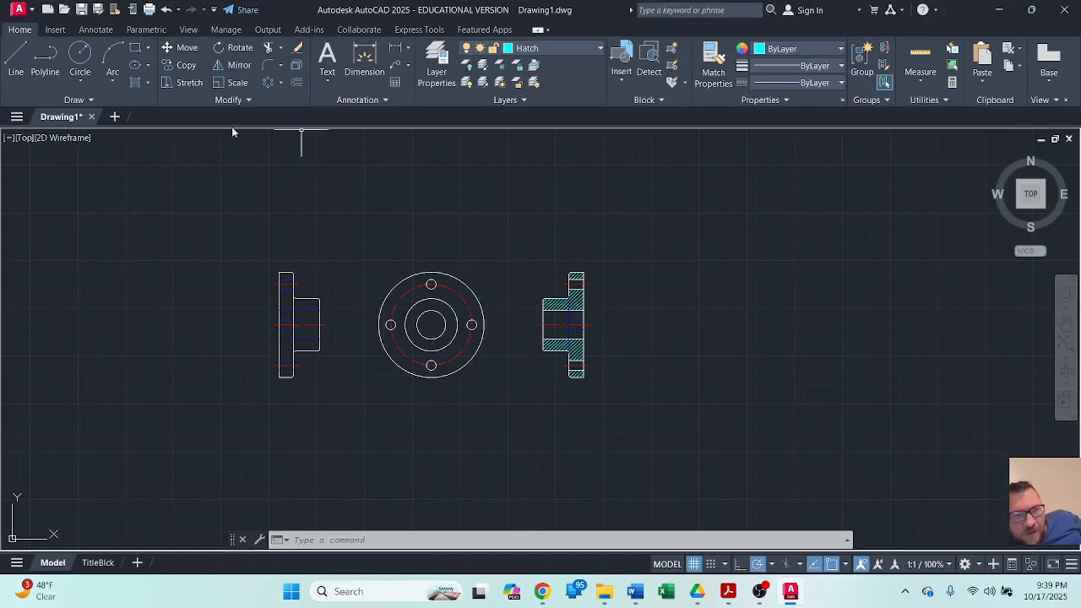
pyautogui.click(598, 49)
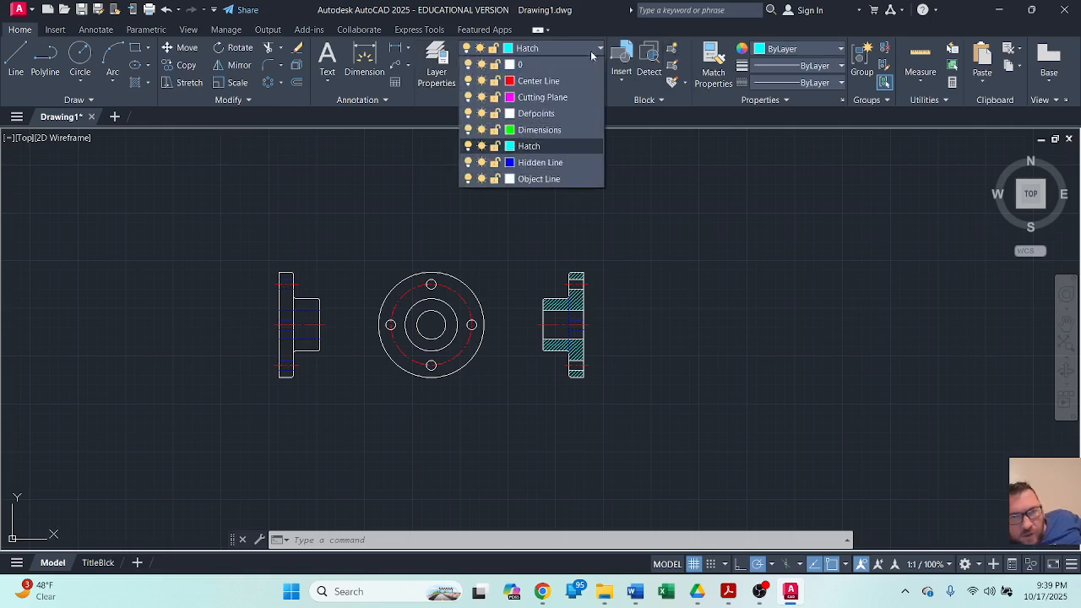
pyautogui.click(544, 102)
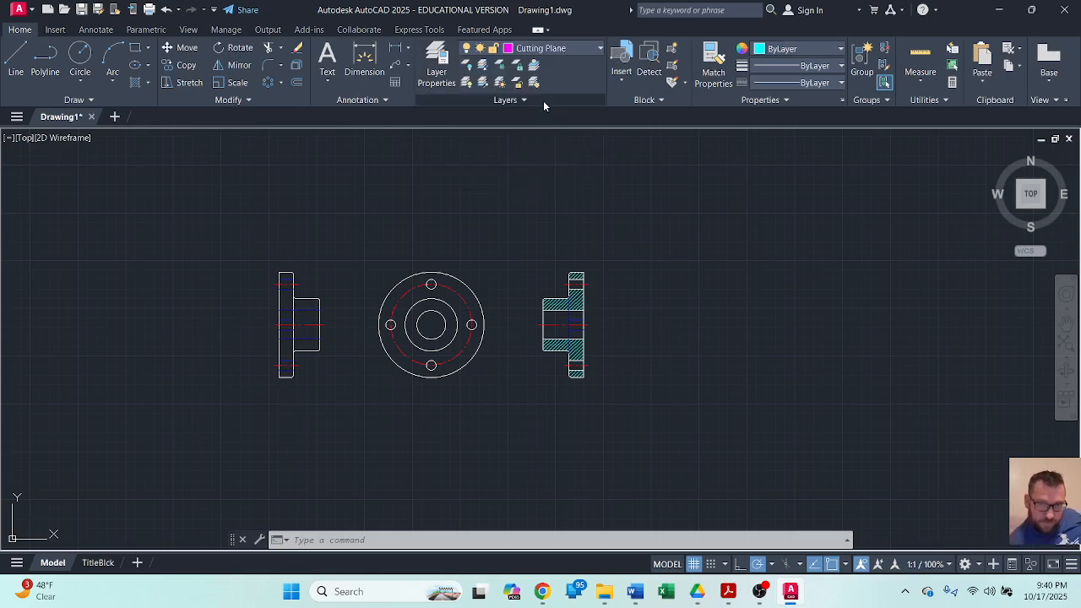
pyautogui.click(15, 58)
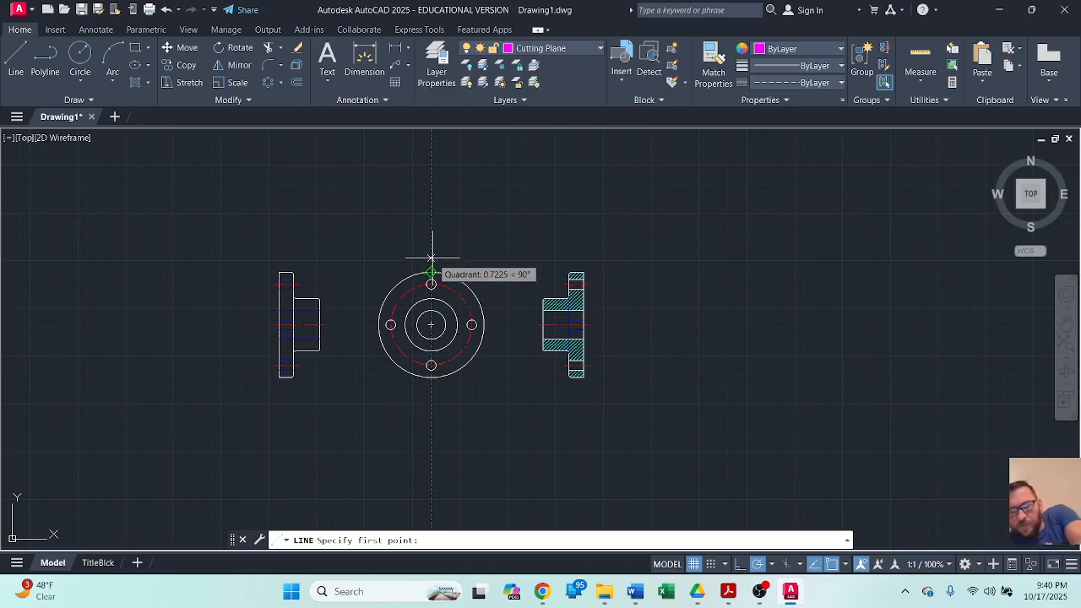
pyautogui.write('.25')
pyautogui.press('Return')
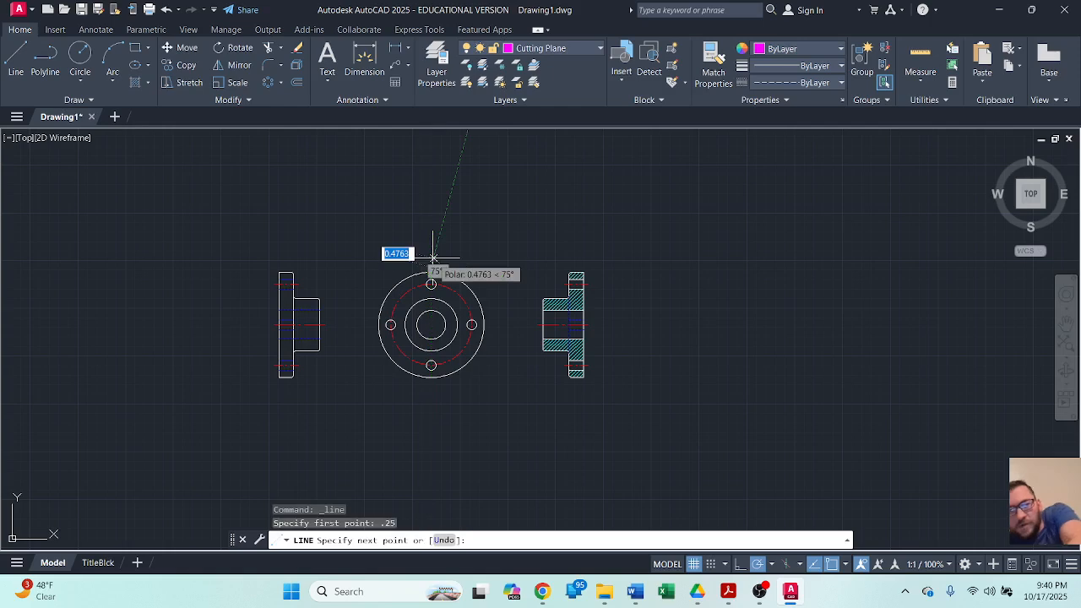
pyautogui.click(433, 387)
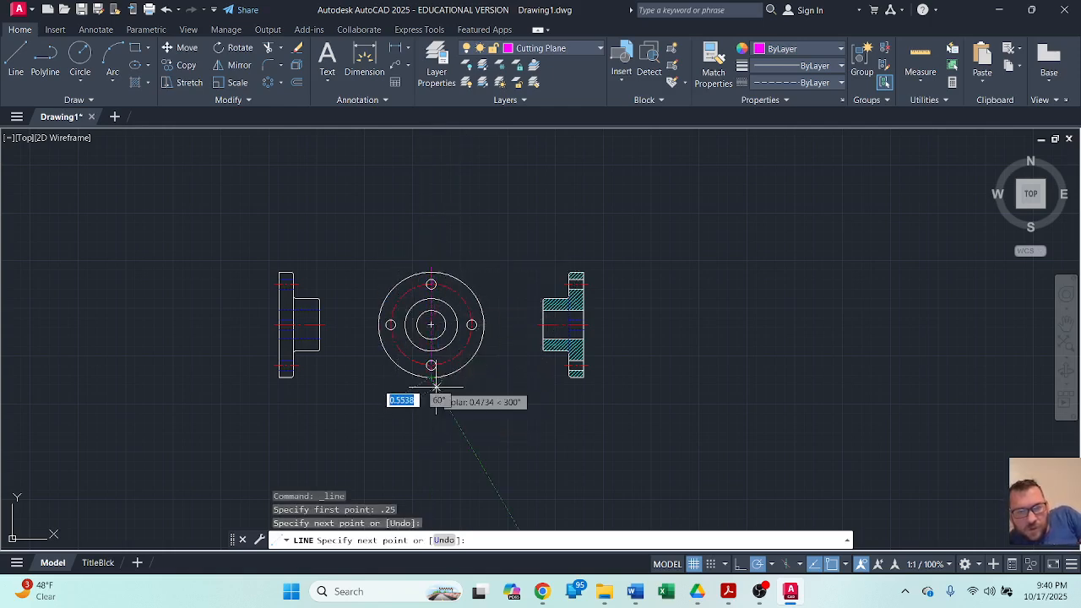
pyautogui.press('Return')
# Stretch the lower end of the front view's cutting plane line .25 straight down past the outer circle.
pyautogui.scroll(3, 433, 384)
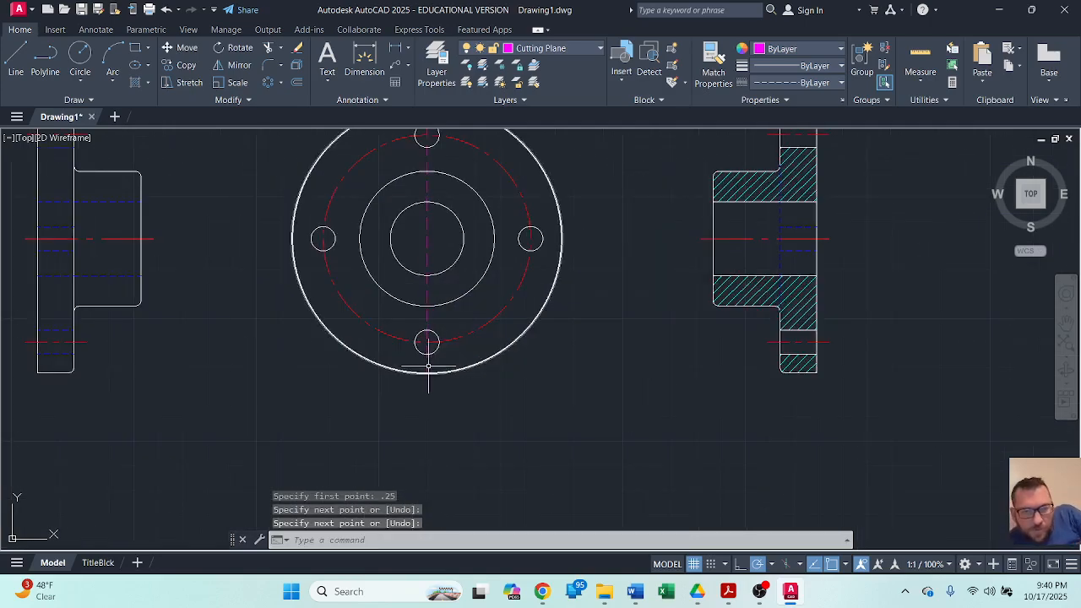
pyautogui.click(426, 365)
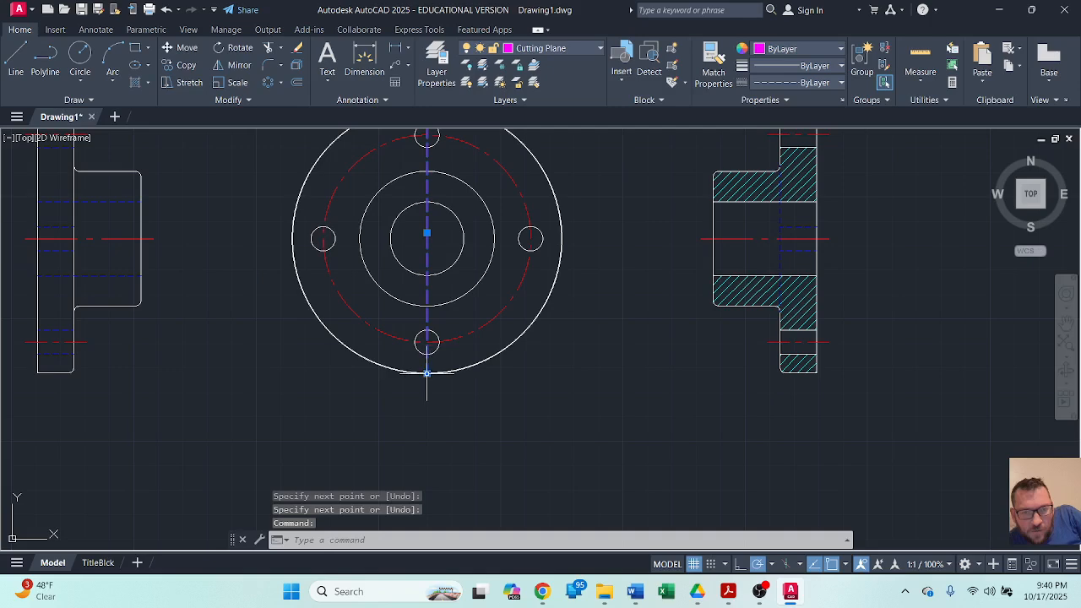
pyautogui.click(426, 373)
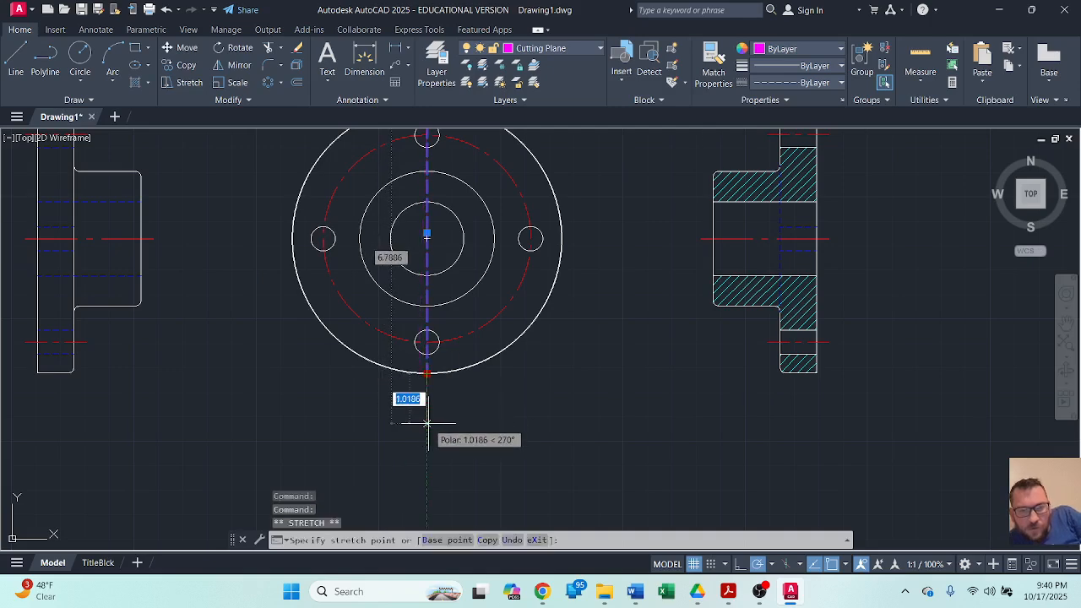
pyautogui.write('.25')
pyautogui.press('Return')
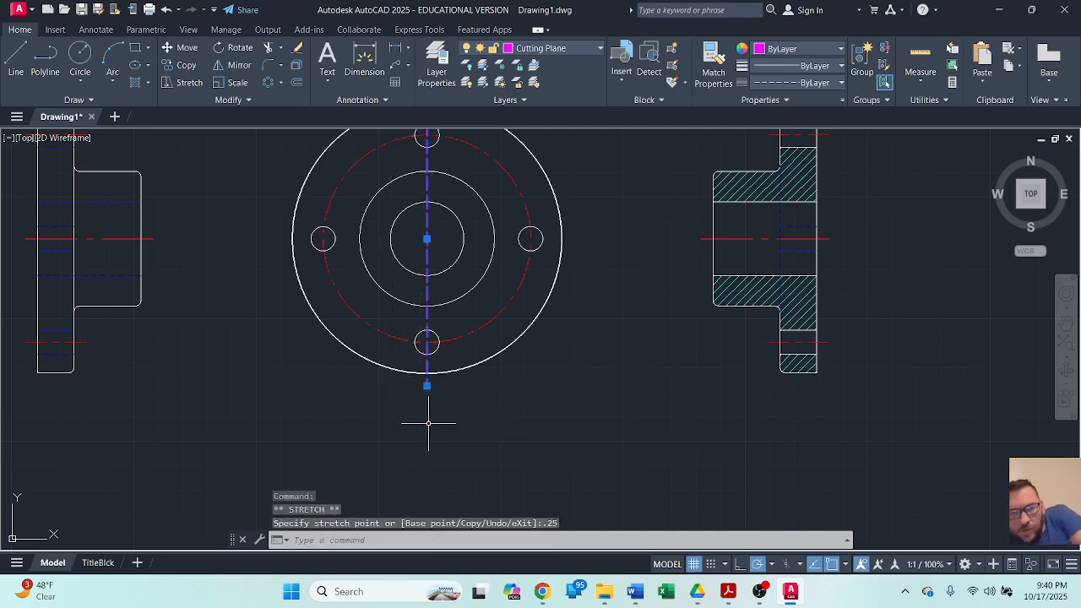
pyautogui.scroll(4, 447, 422)
pyautogui.scroll(-6, 447, 425)
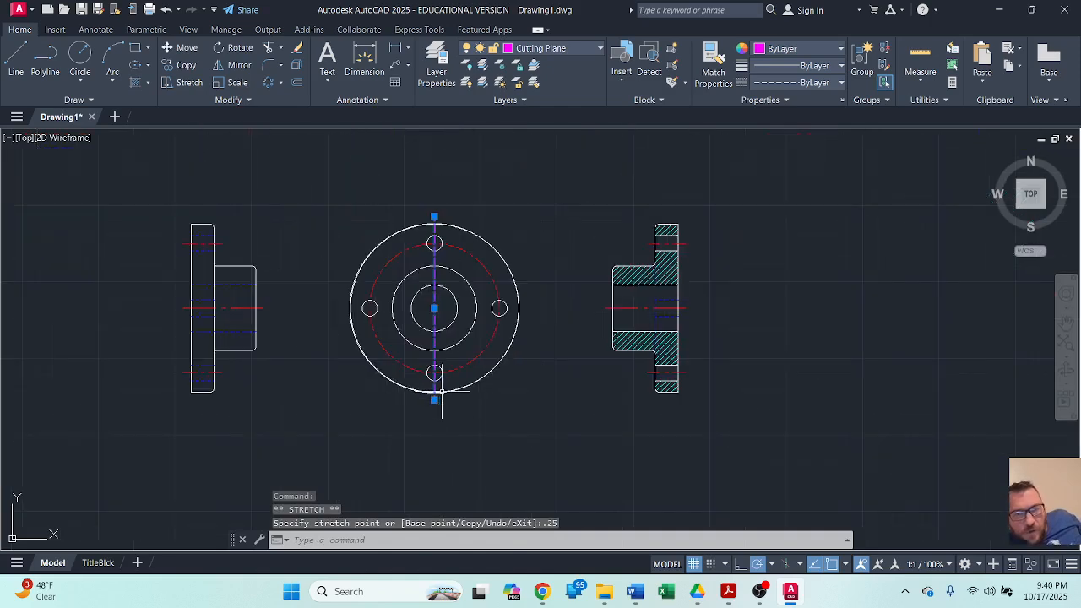
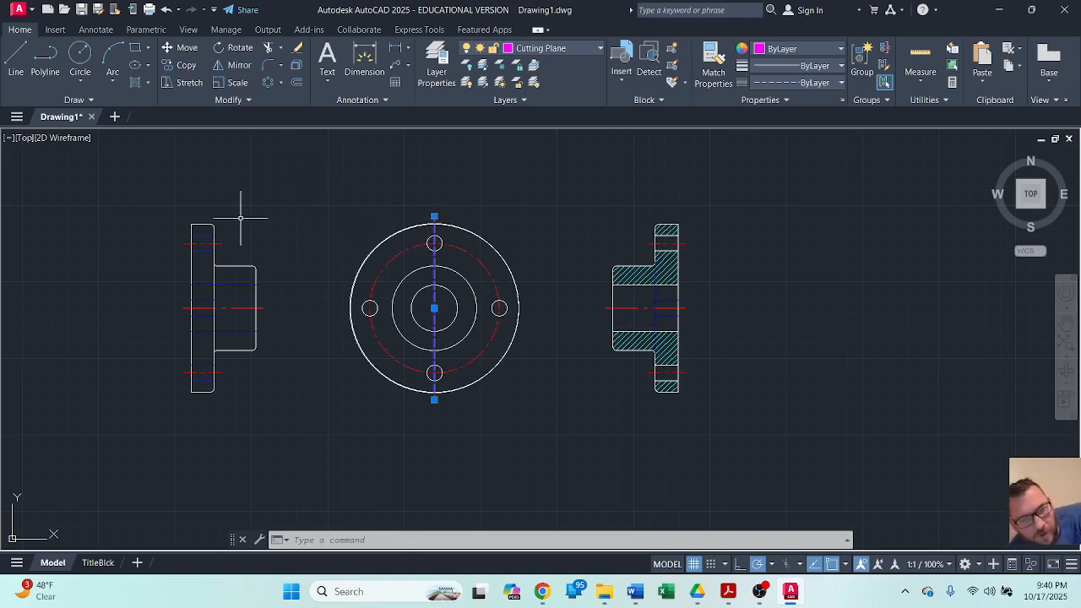
pyautogui.press('Escape')
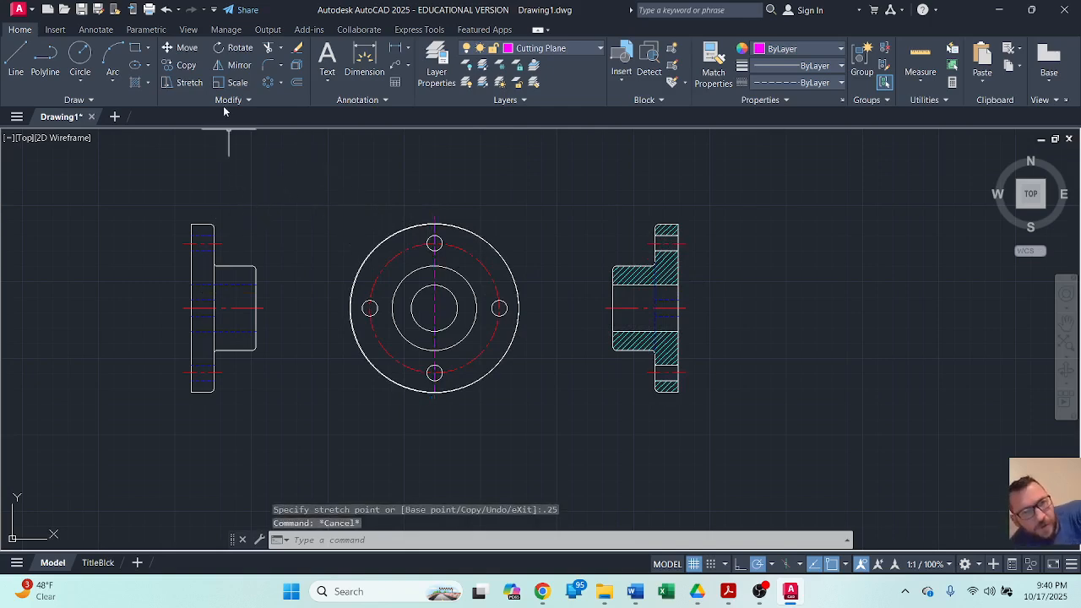
pyautogui.click(366, 59)
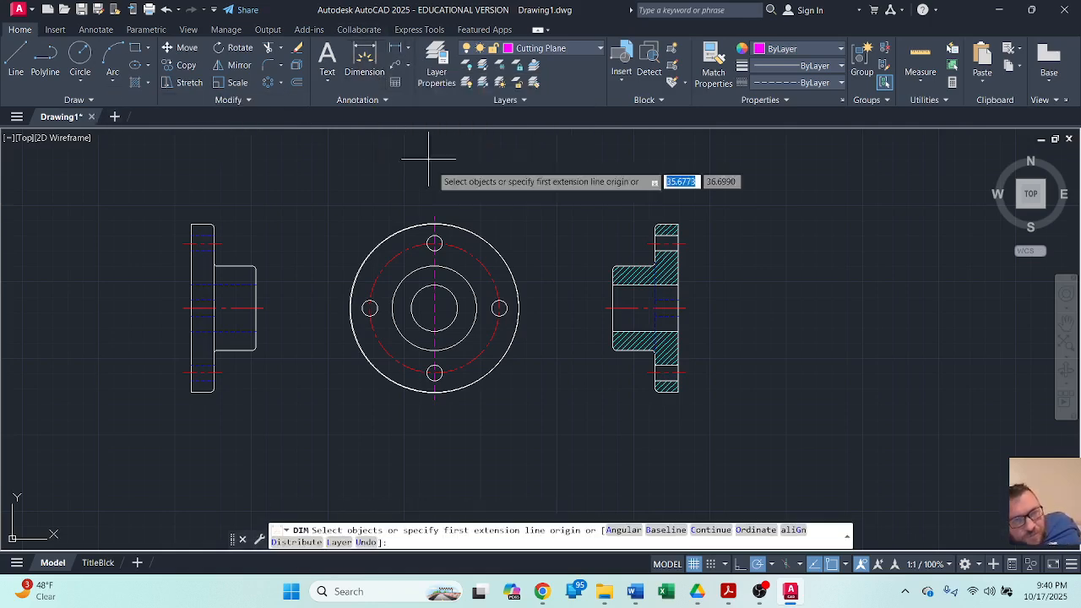
pyautogui.click(432, 215)
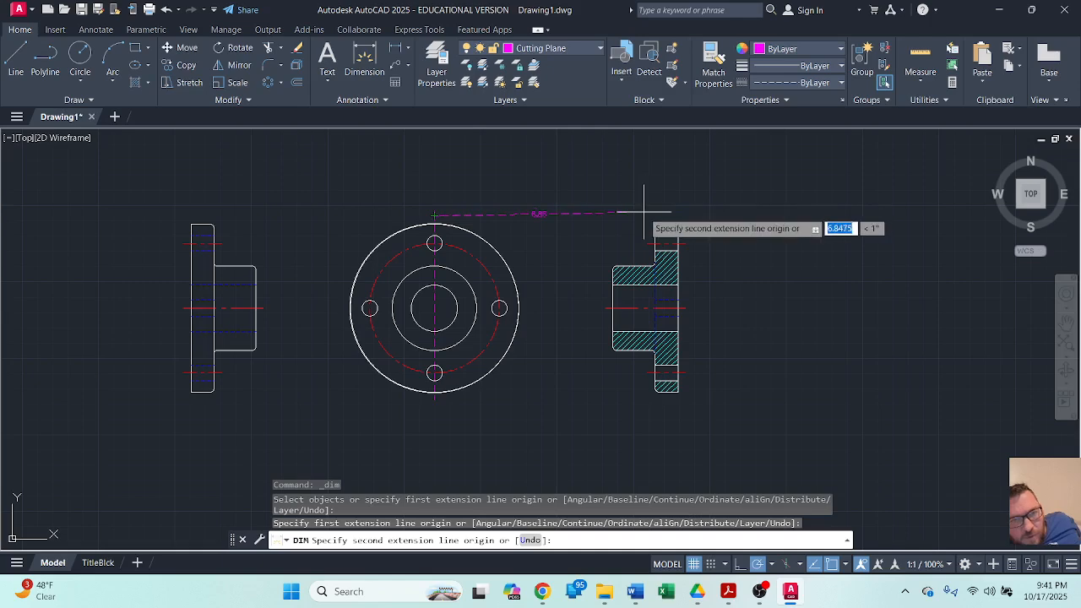
pyautogui.press('Escape')
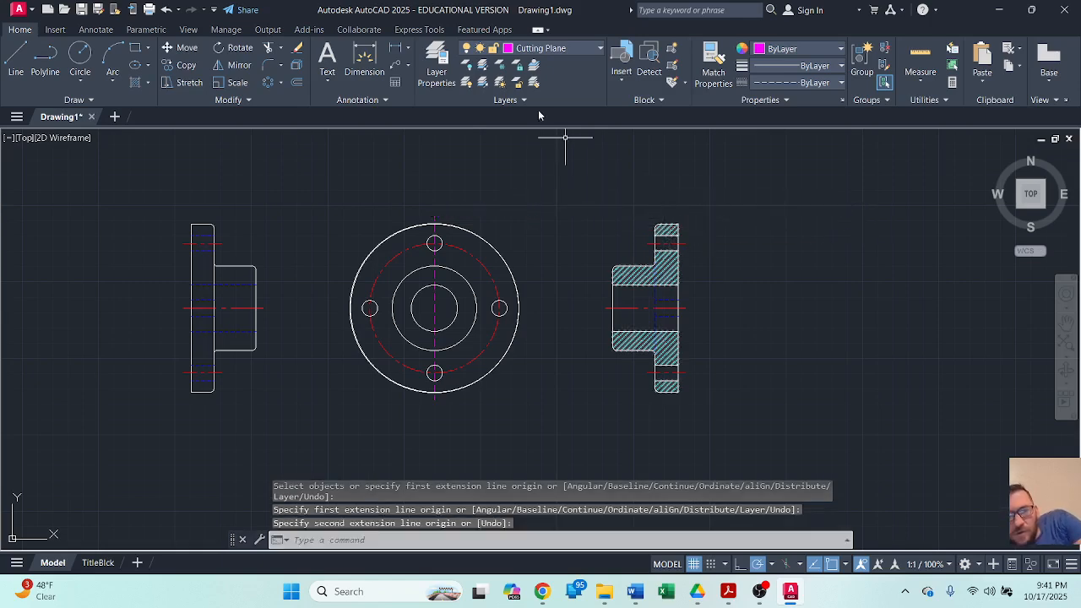
# Add a vertical dimension between the section view's upper and lower hub corners, placed between the front and section views.
pyautogui.press('Return')
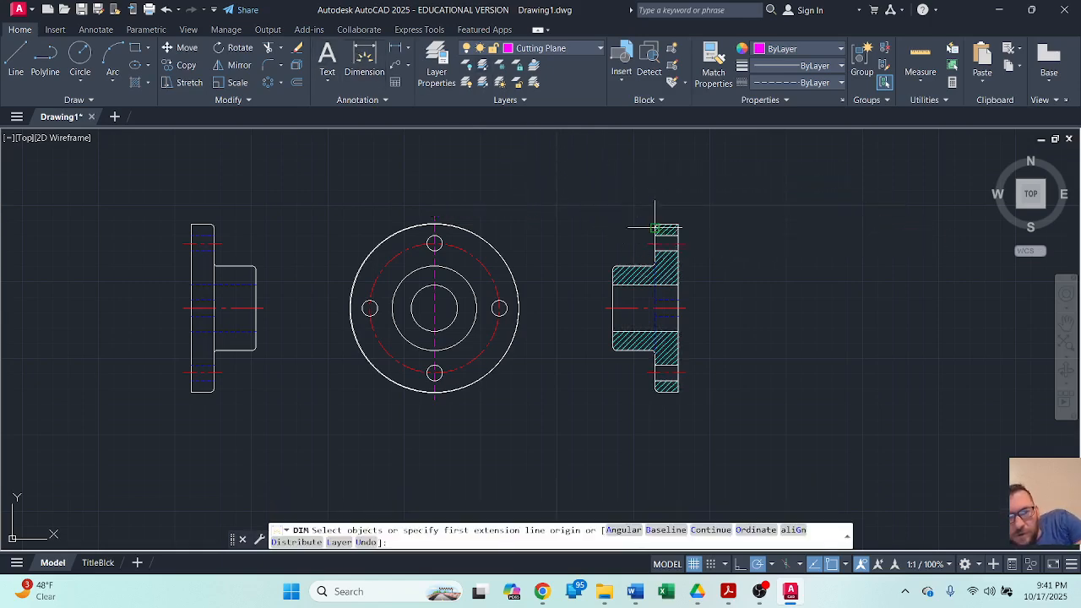
pyautogui.click(615, 269)
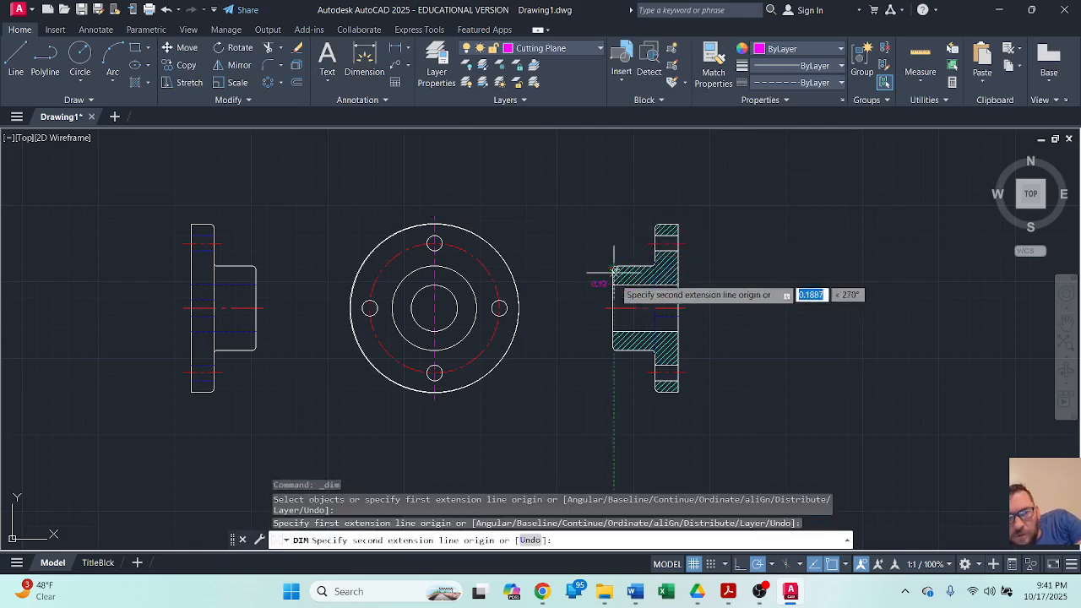
pyautogui.click(612, 348)
pyautogui.click(548, 333)
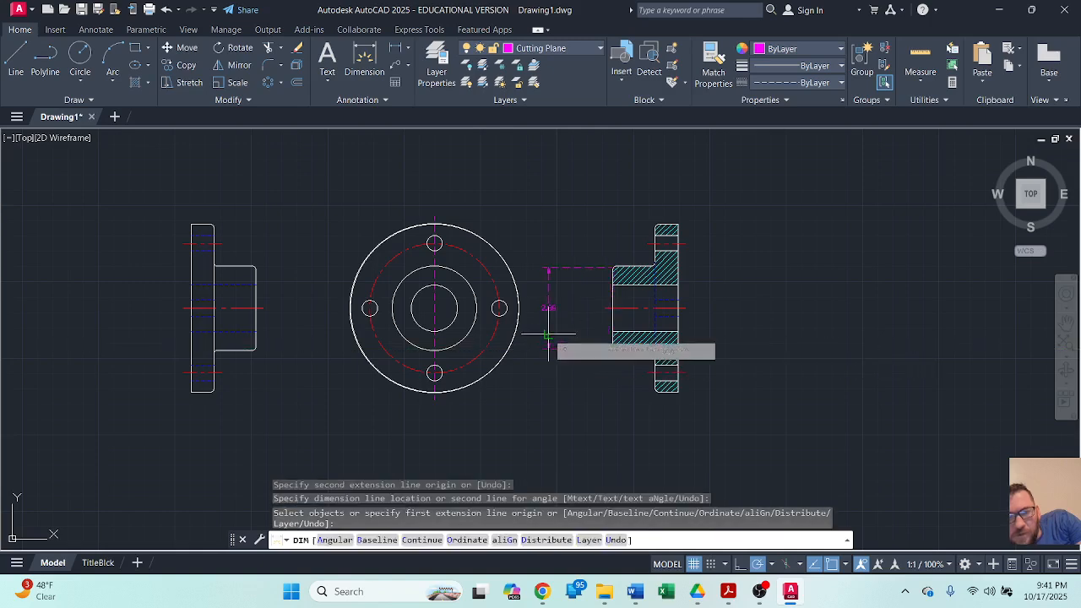
pyautogui.press('Escape')
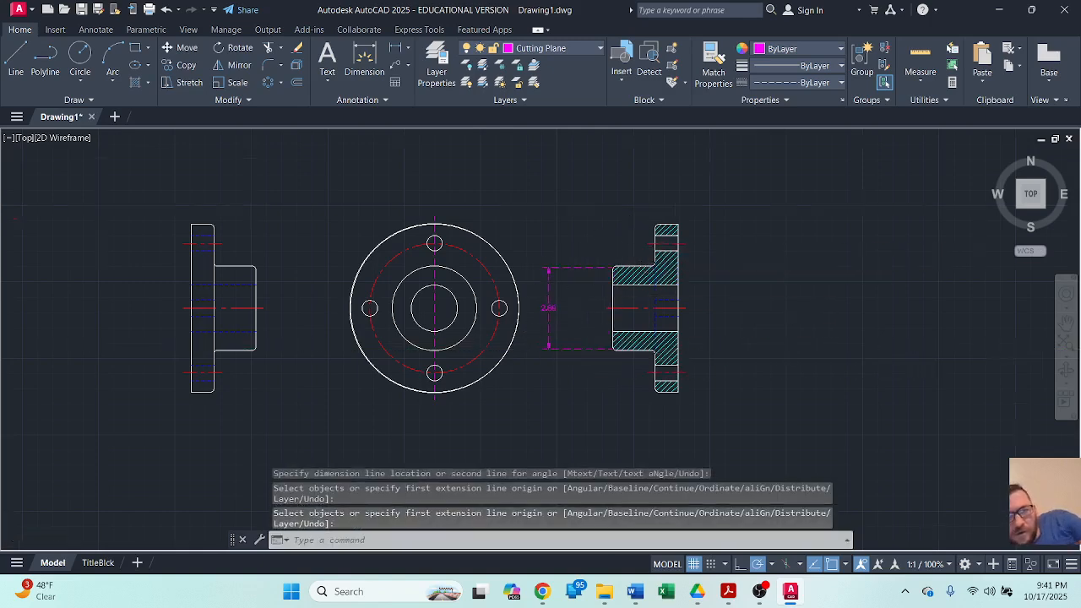
# Explode the vertical hub dimension and delete its two extension lines and its text.
pyautogui.scroll(2, 561, 271)
pyautogui.click(564, 257)
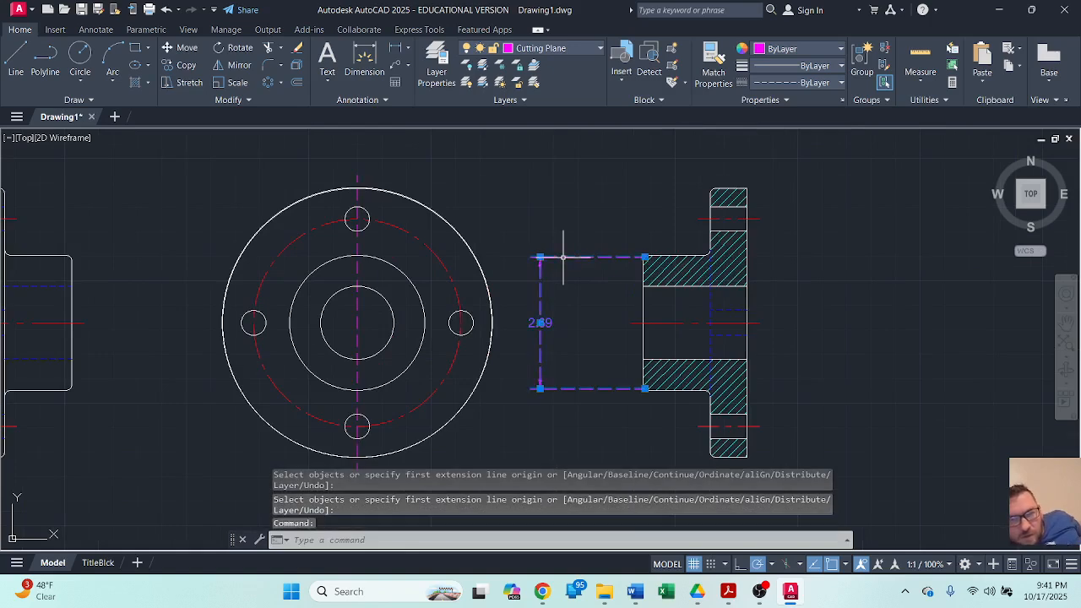
pyautogui.click(295, 68)
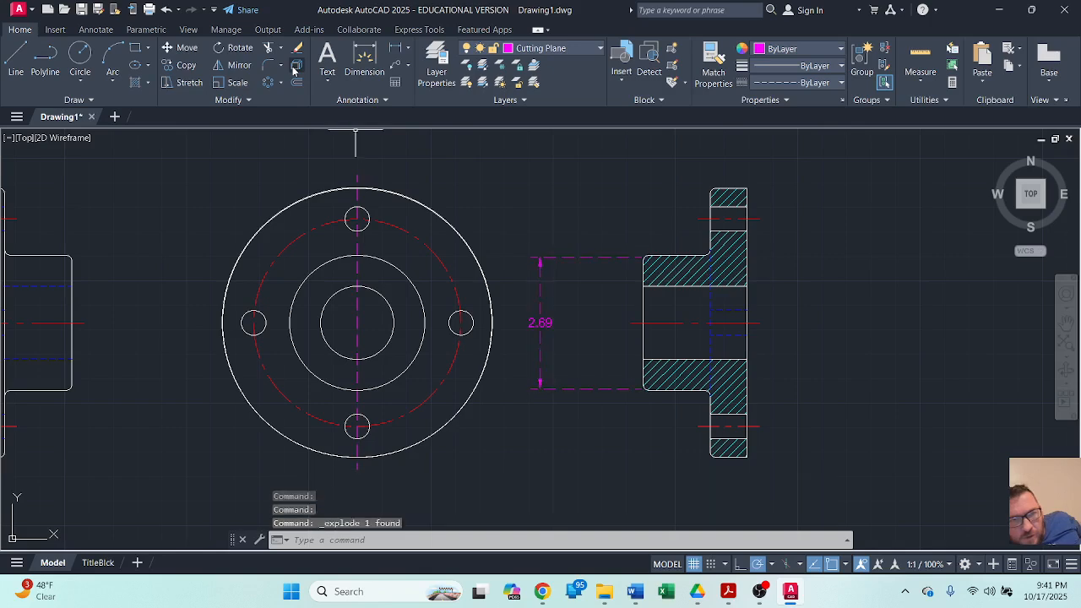
pyautogui.click(572, 256)
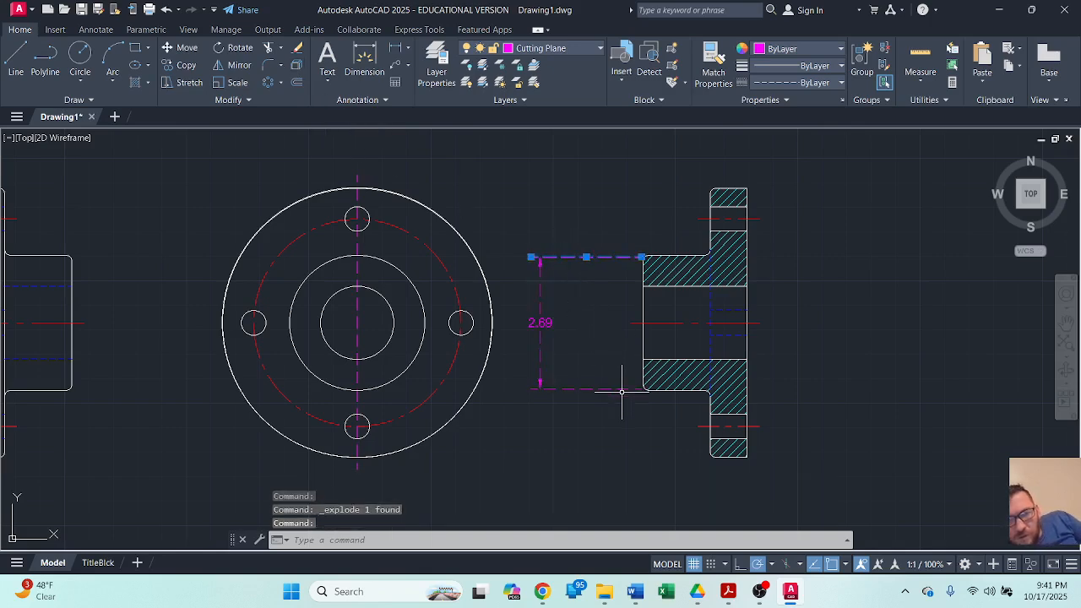
pyautogui.click(621, 388)
pyautogui.press('Delete')
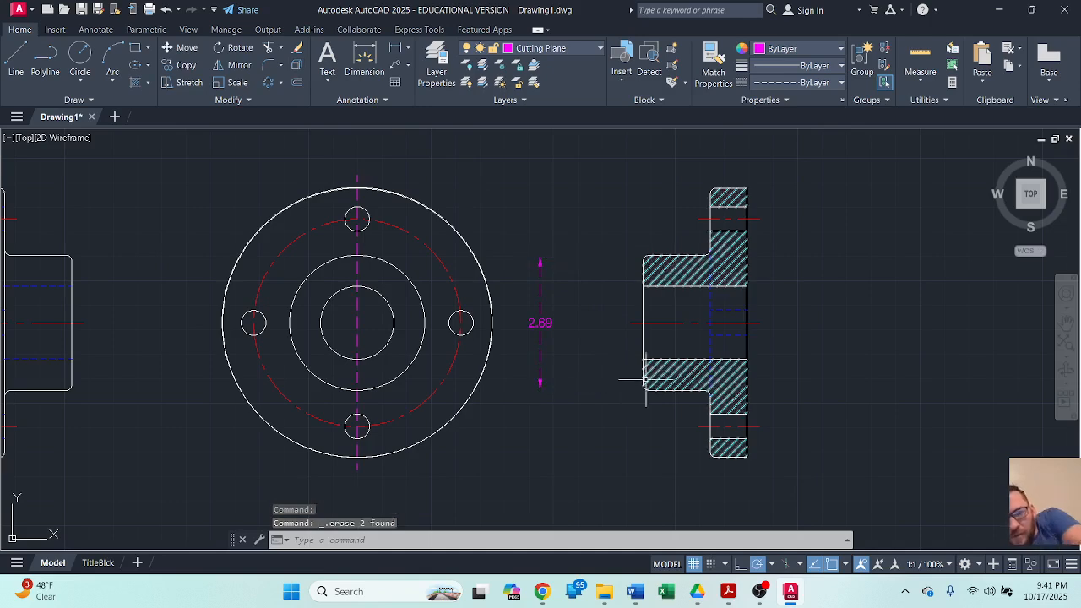
pyautogui.click(540, 323)
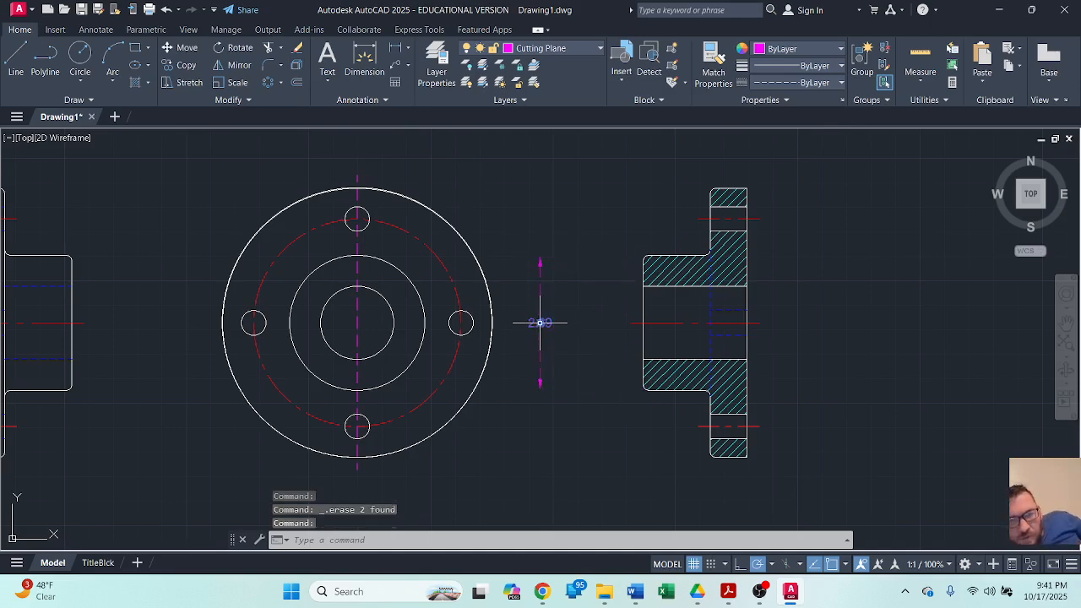
pyautogui.press('Delete')
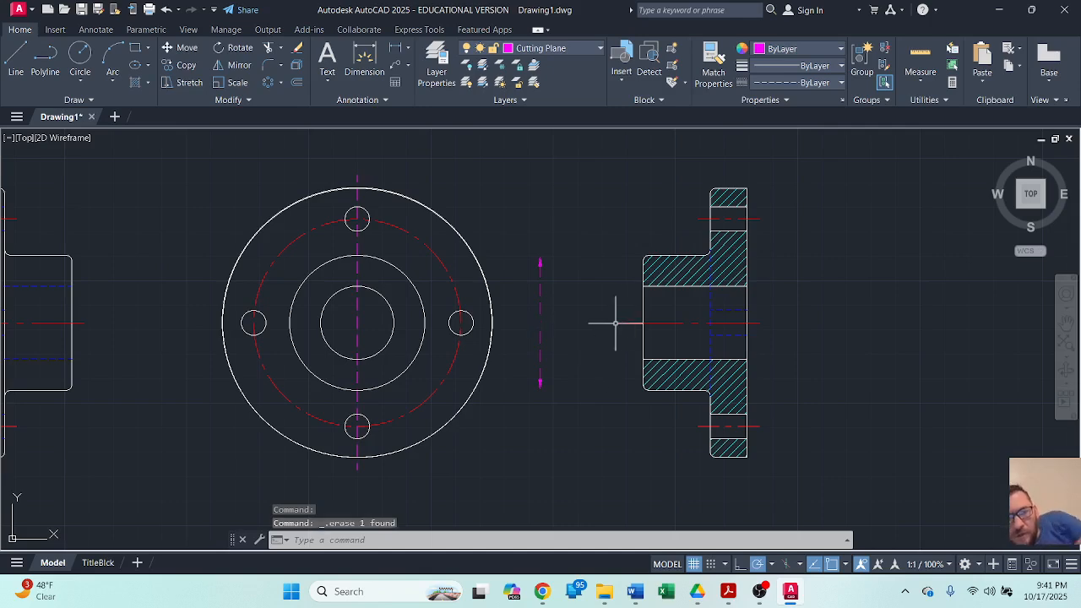
# Rotate the upper arrowhead and its line segment 90° about the segment's lower end so the arrow points left.
pyautogui.click(558, 309)
pyautogui.click(518, 248)
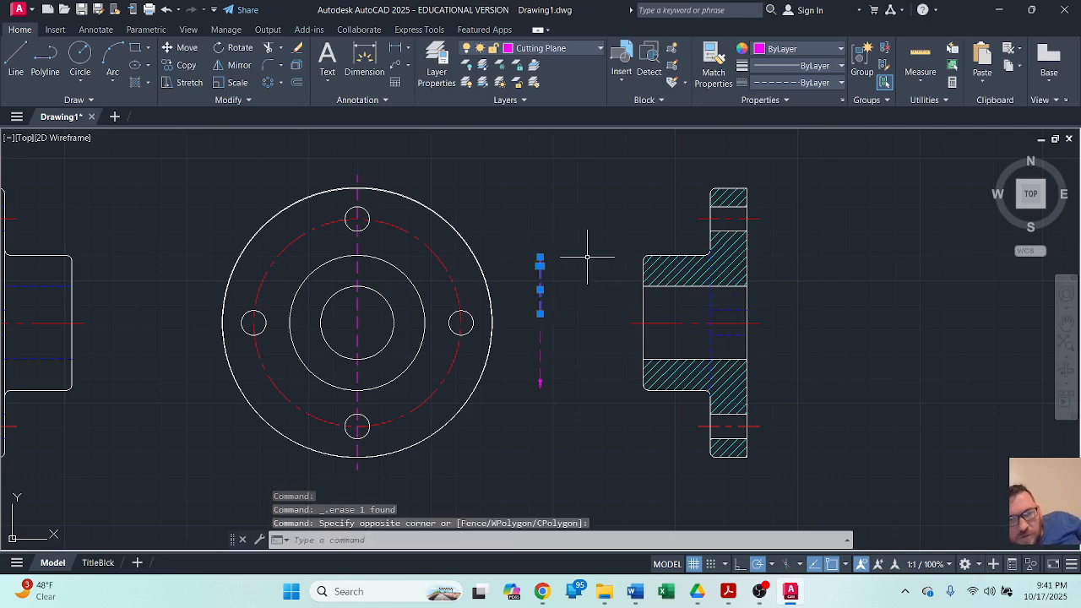
pyautogui.click(230, 51)
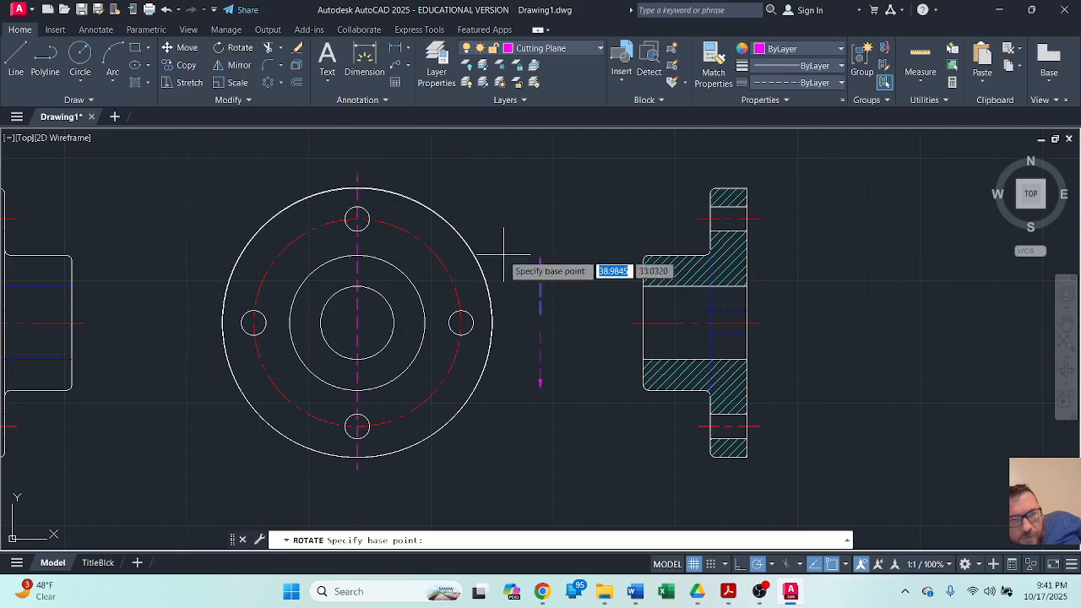
pyautogui.click(539, 314)
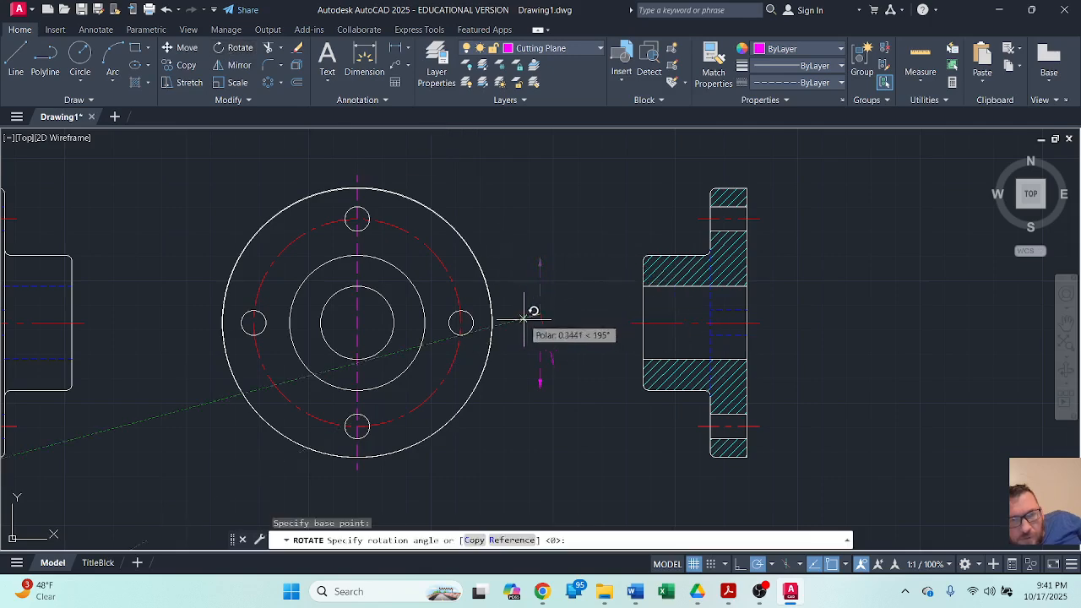
pyautogui.click(539, 218)
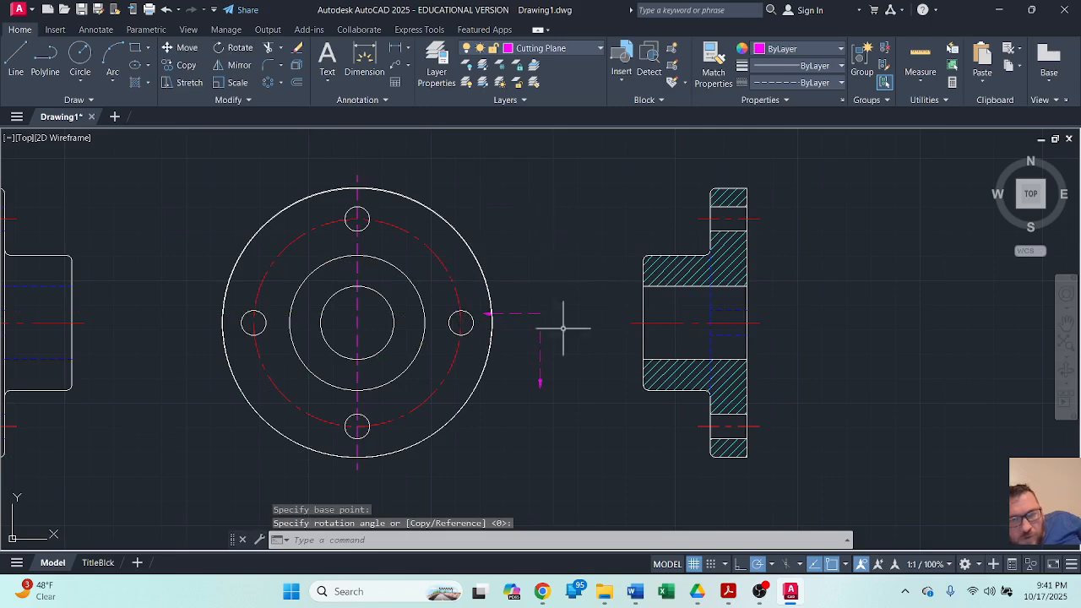
# Delete the remaining downward arrowhead and its line segment from the exploded dimension.
pyautogui.click(584, 428)
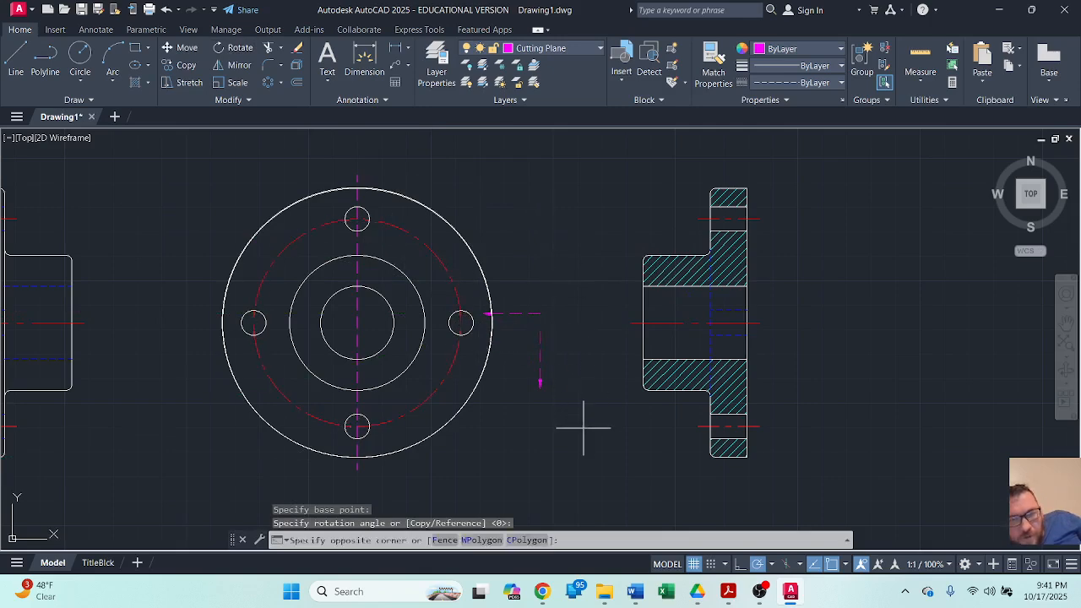
pyautogui.click(520, 331)
pyautogui.press('Delete')
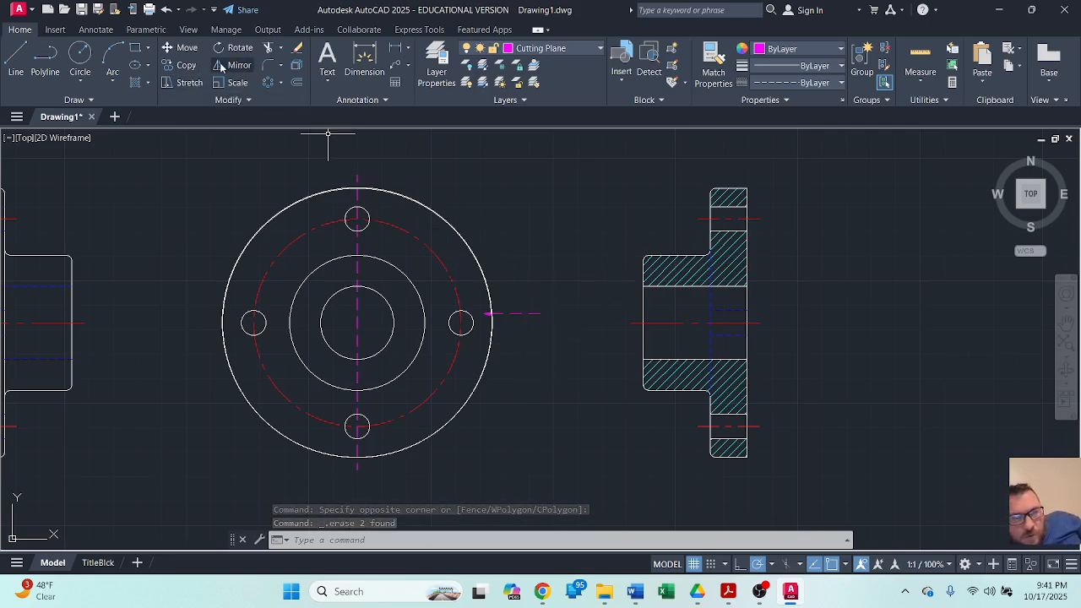
# Move the left-pointing arrow and its line by the tail end onto the upper end of the cutting plane line.
pyautogui.click(182, 49)
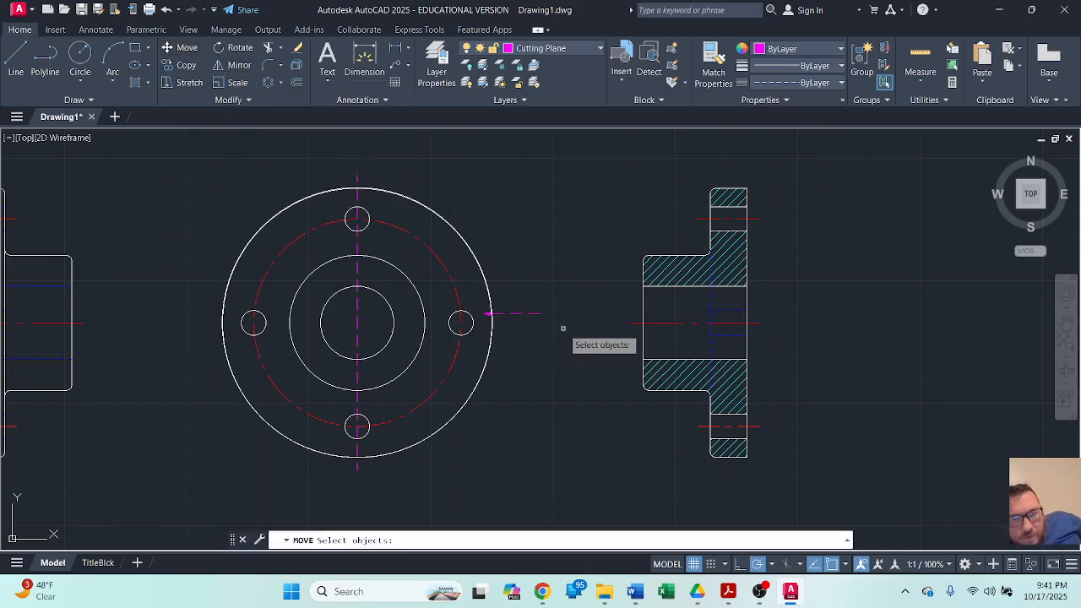
pyautogui.click(565, 338)
pyautogui.click(498, 314)
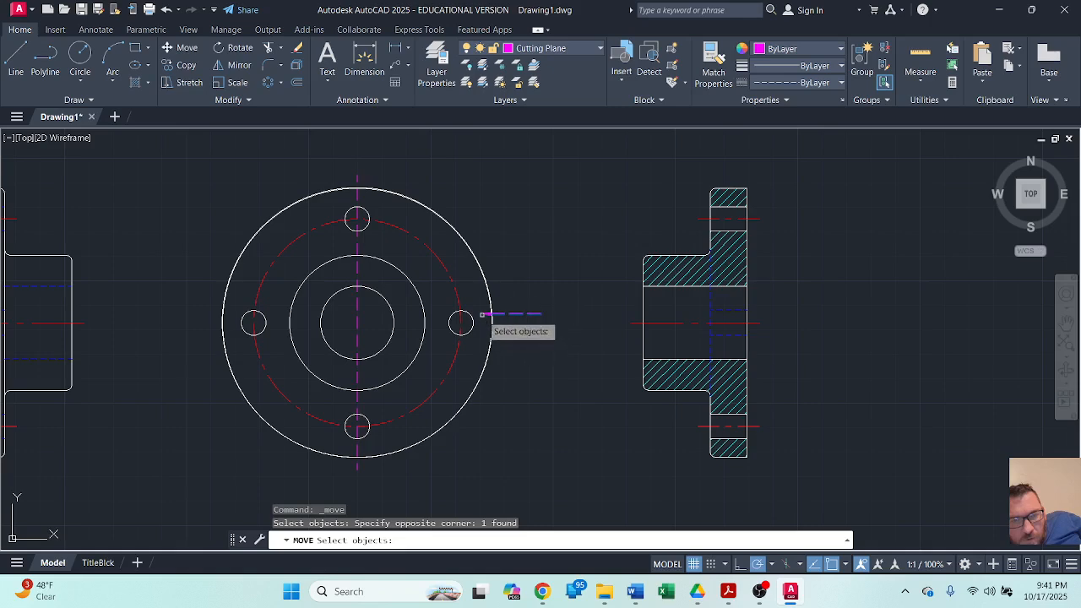
pyautogui.click(482, 314)
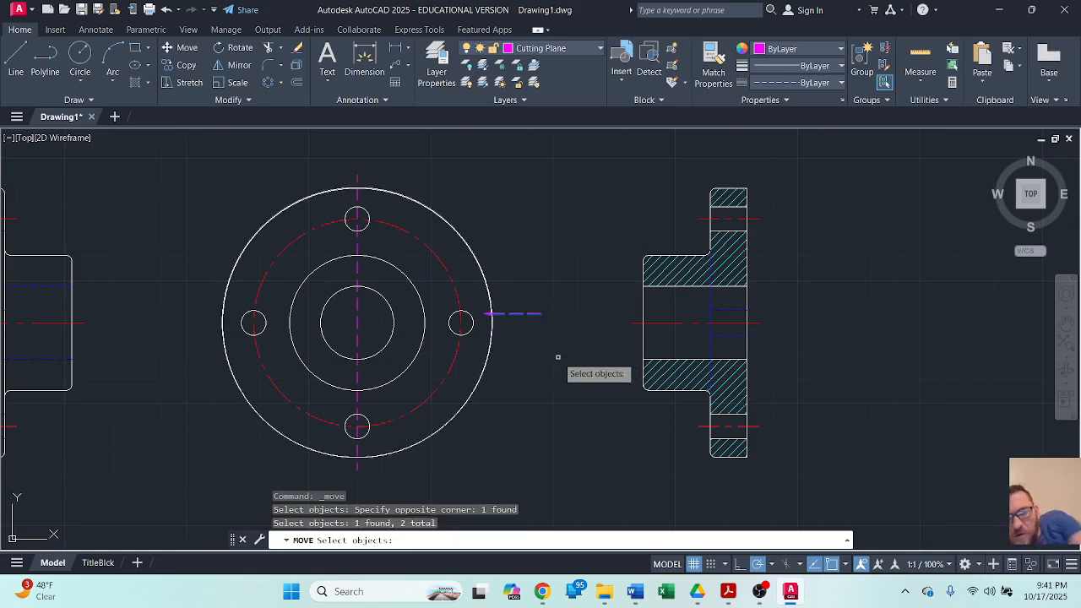
pyautogui.press('Return')
pyautogui.click(541, 314)
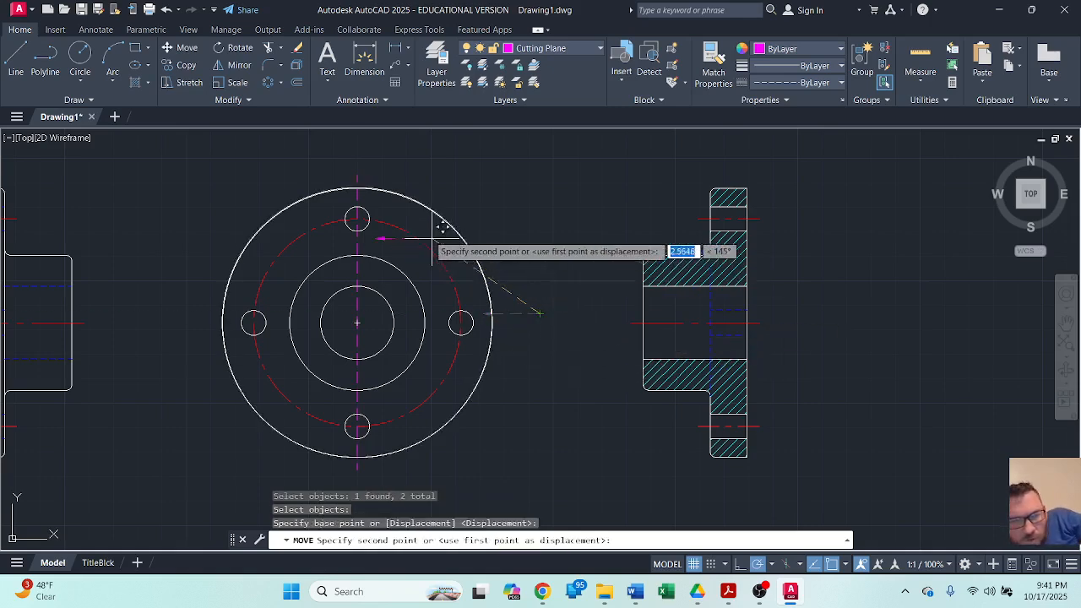
pyautogui.click(357, 176)
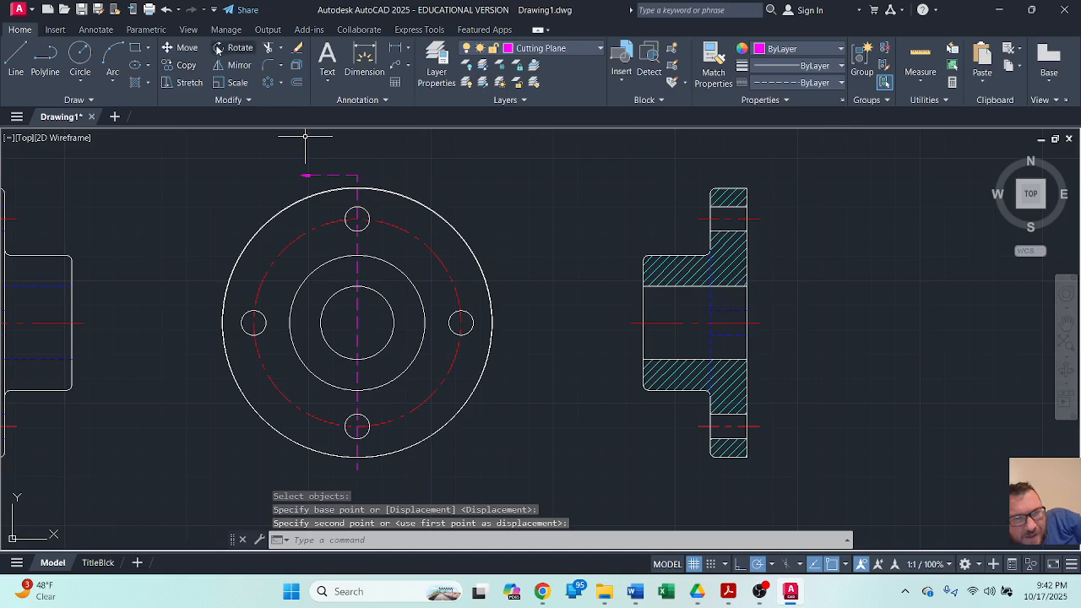
# Copy the upper left-pointing arrow and its line from the corner point to the lower end of the cutting plane line.
pyautogui.click(187, 66)
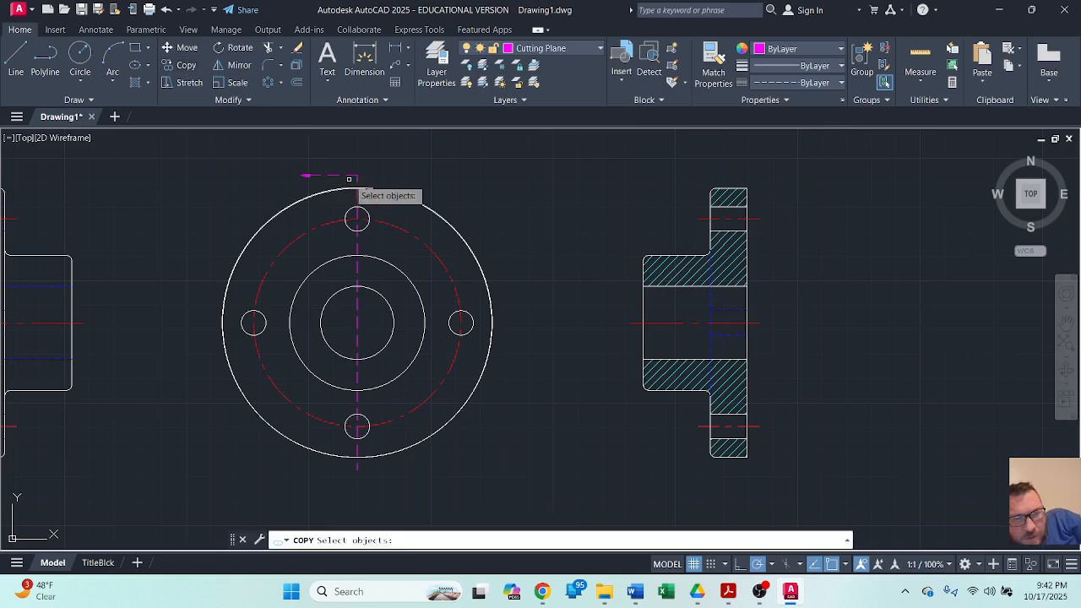
pyautogui.click(349, 179)
pyautogui.click(268, 168)
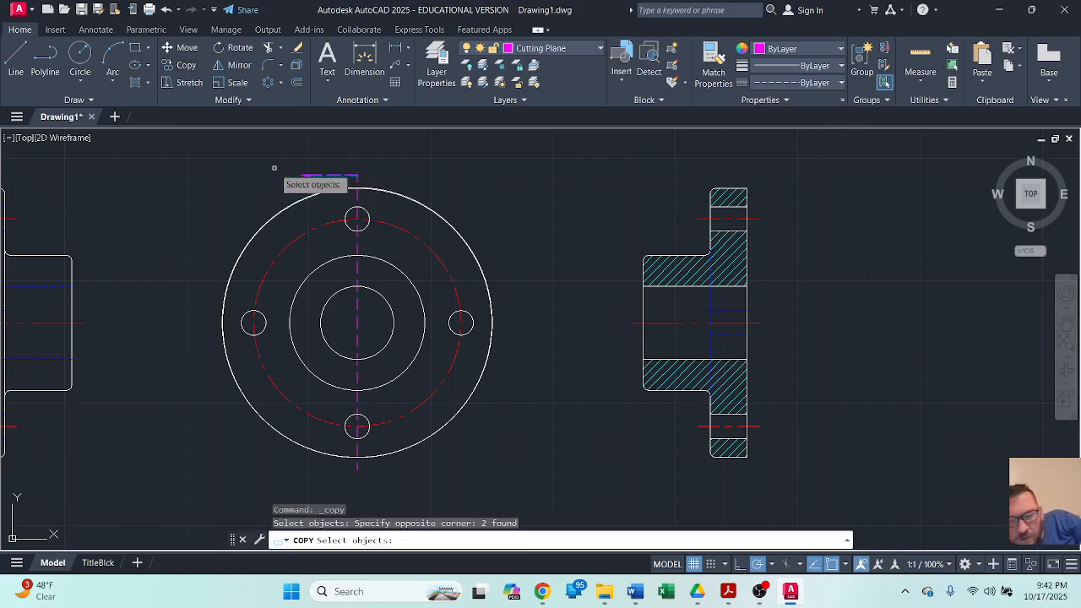
pyautogui.press('Return')
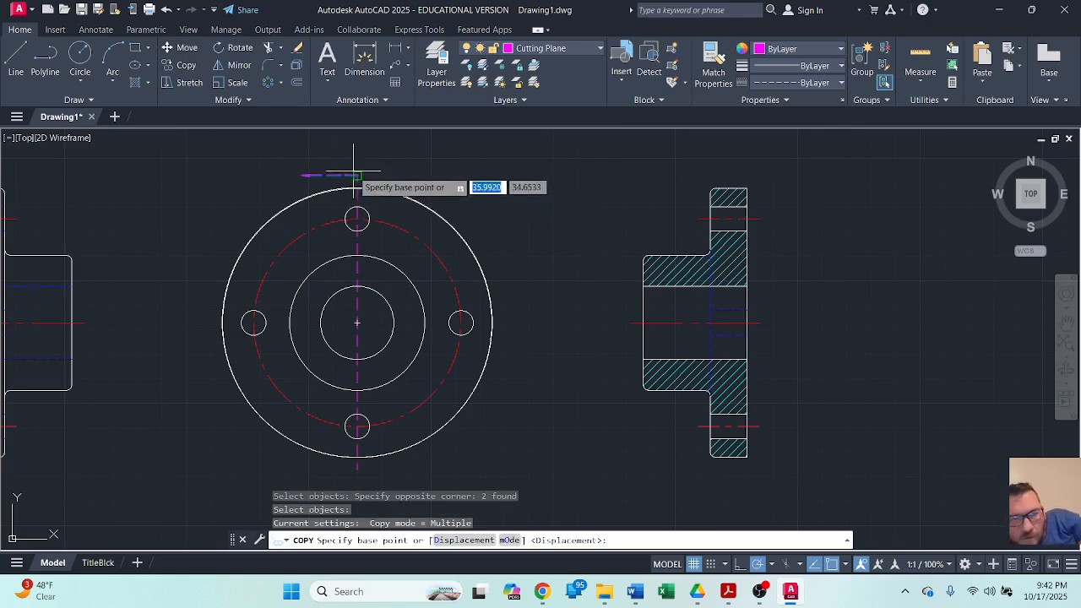
pyautogui.click(357, 176)
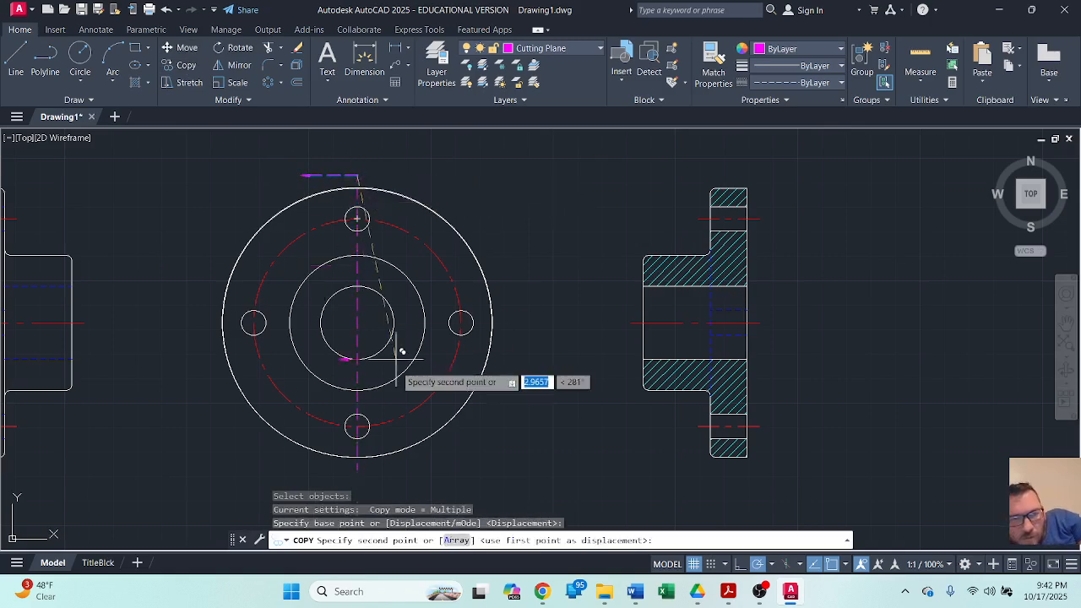
pyautogui.click(358, 470)
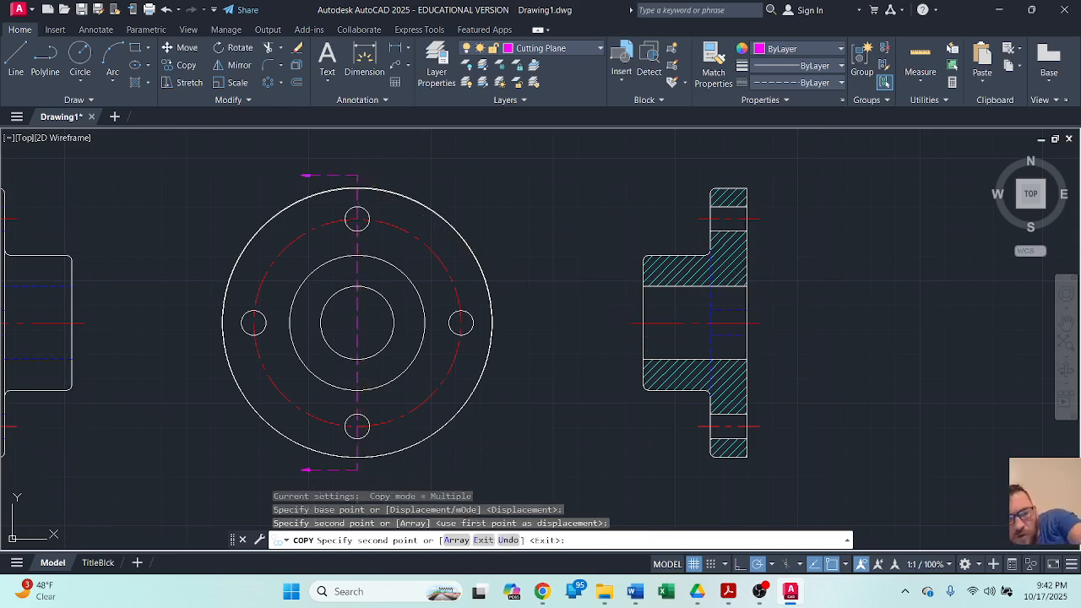
pyautogui.press('Escape')
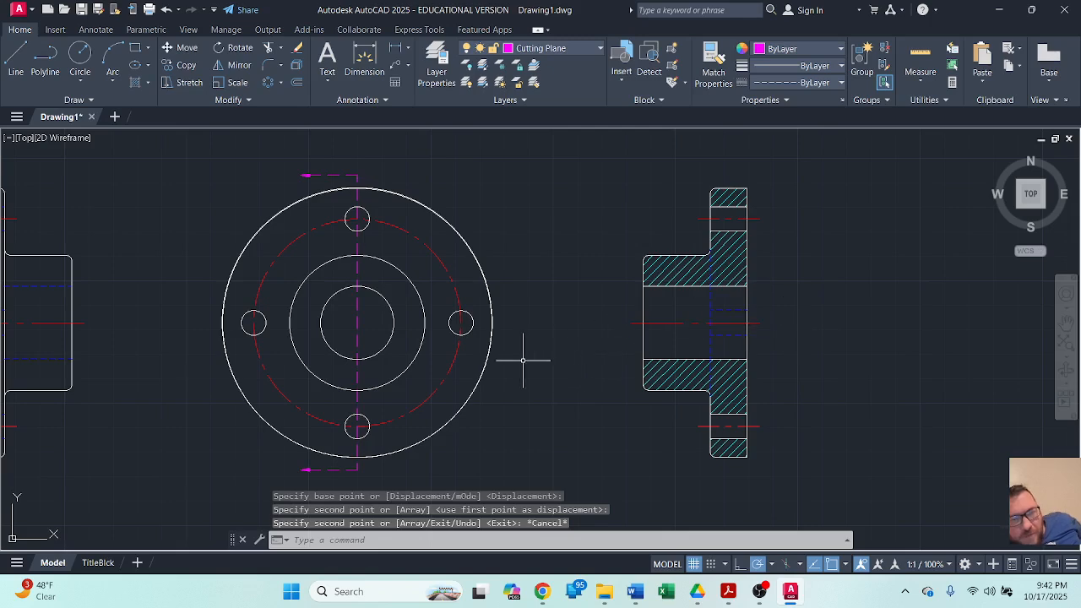
# Make the Dimensions layer current.
pyautogui.scroll(-2, 523, 361)
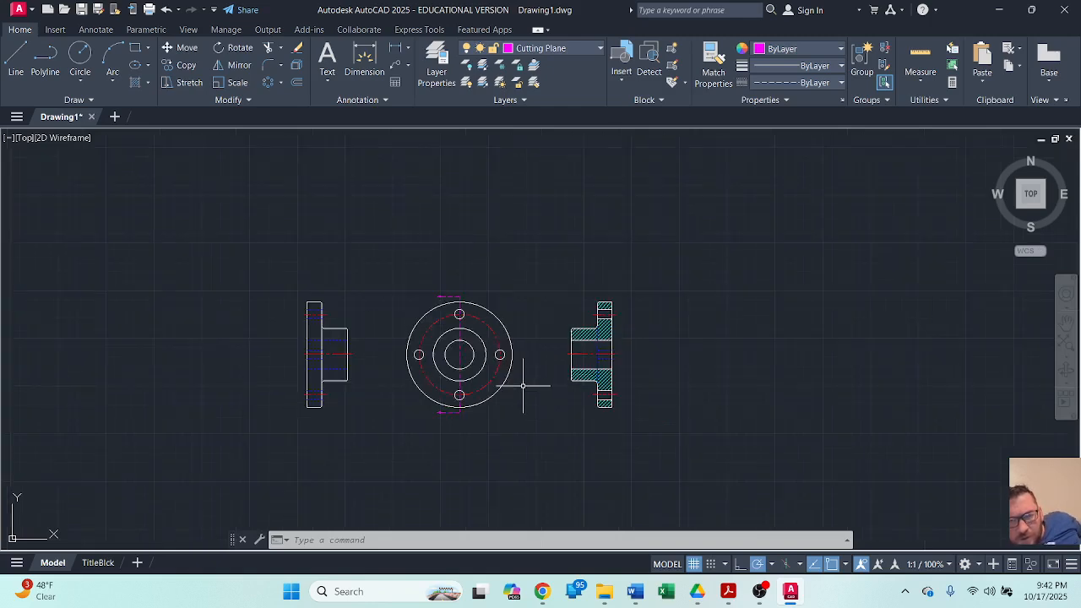
pyautogui.scroll(2, 525, 386)
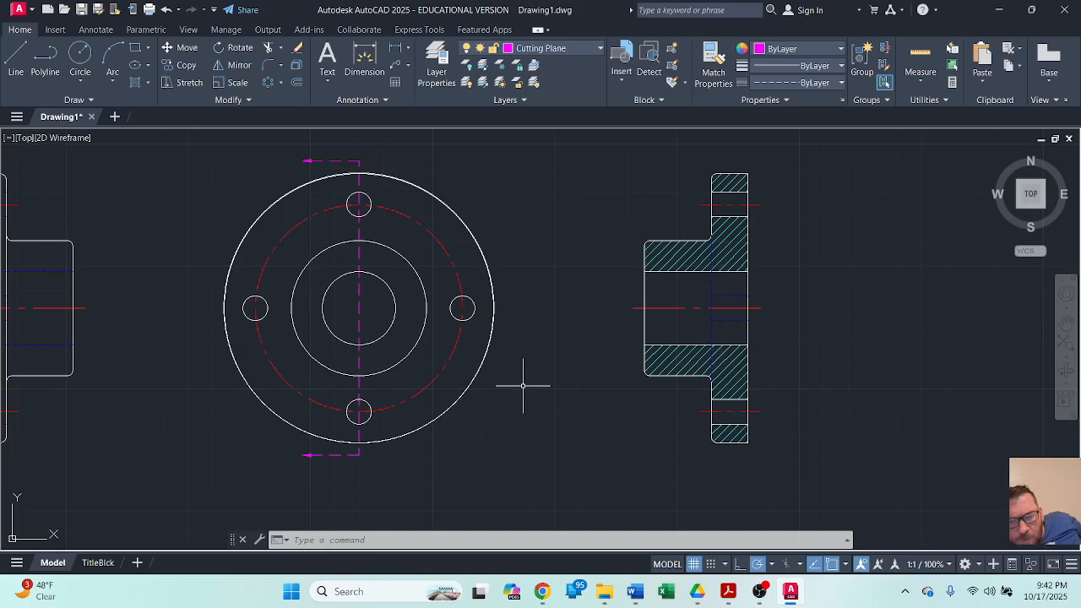
pyautogui.scroll(-2, 523, 385)
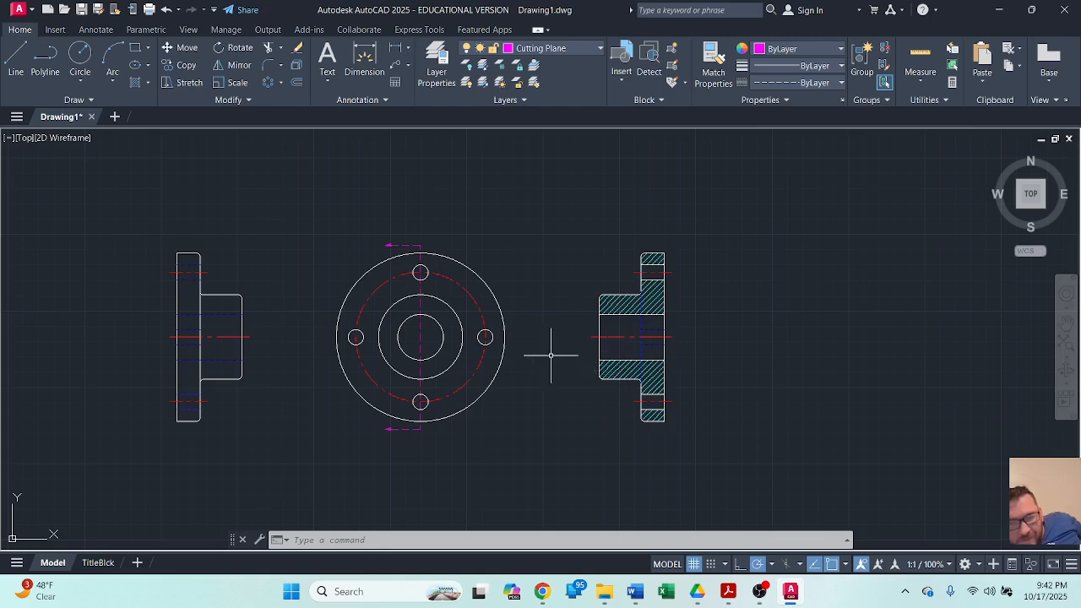
pyautogui.click(568, 50)
pyautogui.click(540, 130)
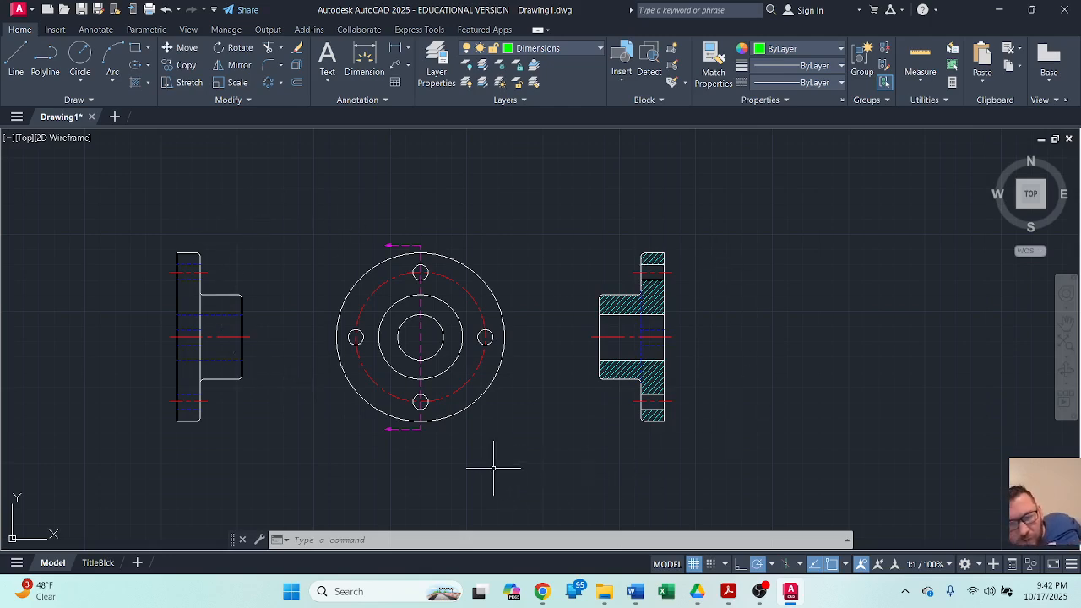
pyautogui.click(409, 52)
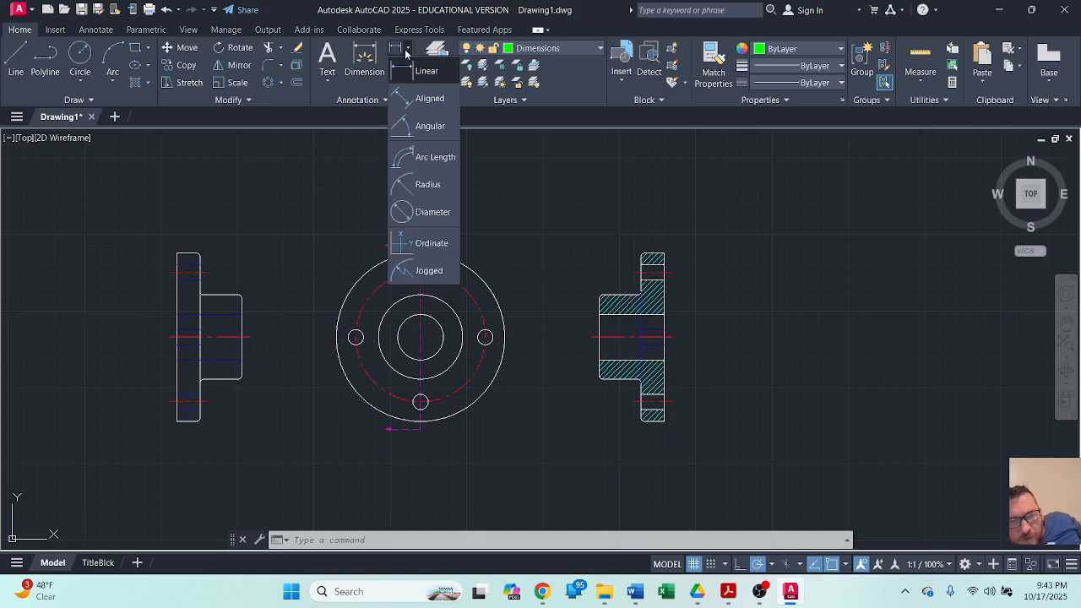
pyautogui.click(370, 54)
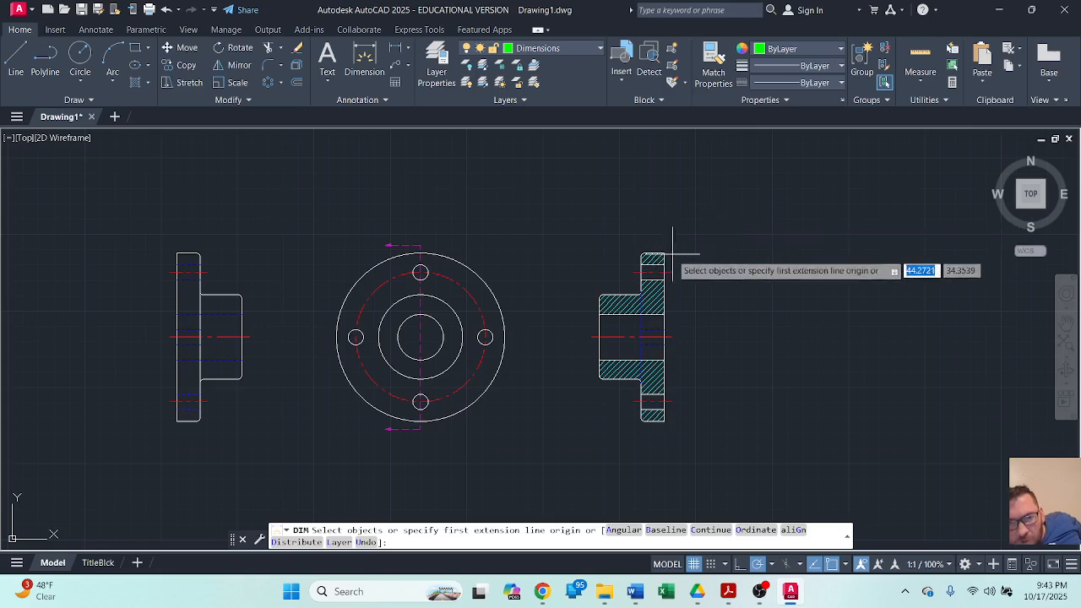
pyautogui.press('Return')
pyautogui.scroll(4, 664, 253)
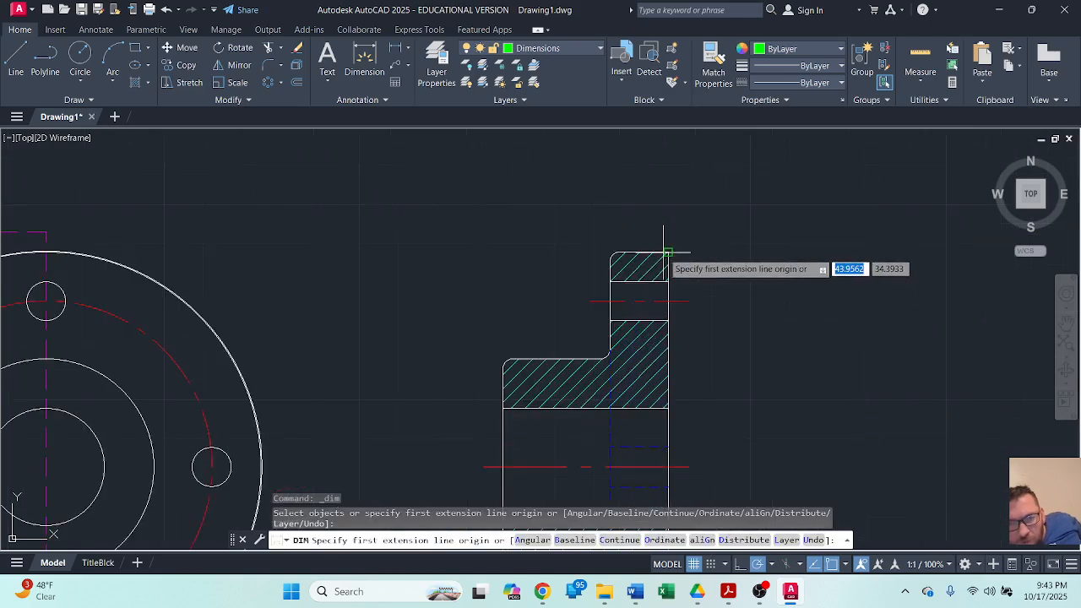
pyautogui.click(668, 251)
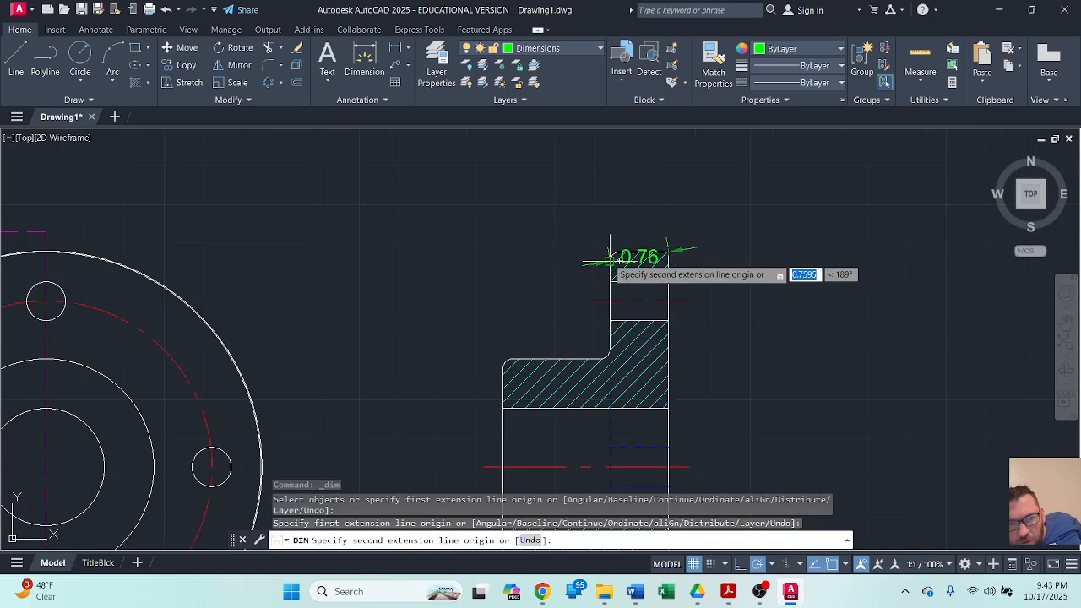
pyautogui.press('Escape')
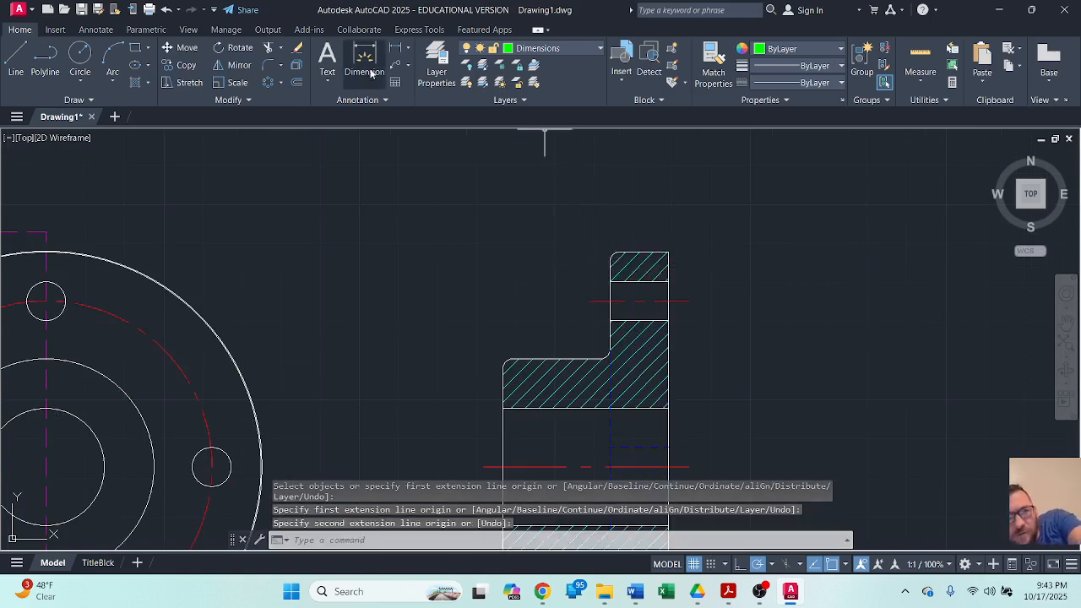
# Dimension the flange thickness above the hatched section view, placing the dimension line 0.5 from the flange edge.
pyautogui.press('Return')
pyautogui.click(611, 252)
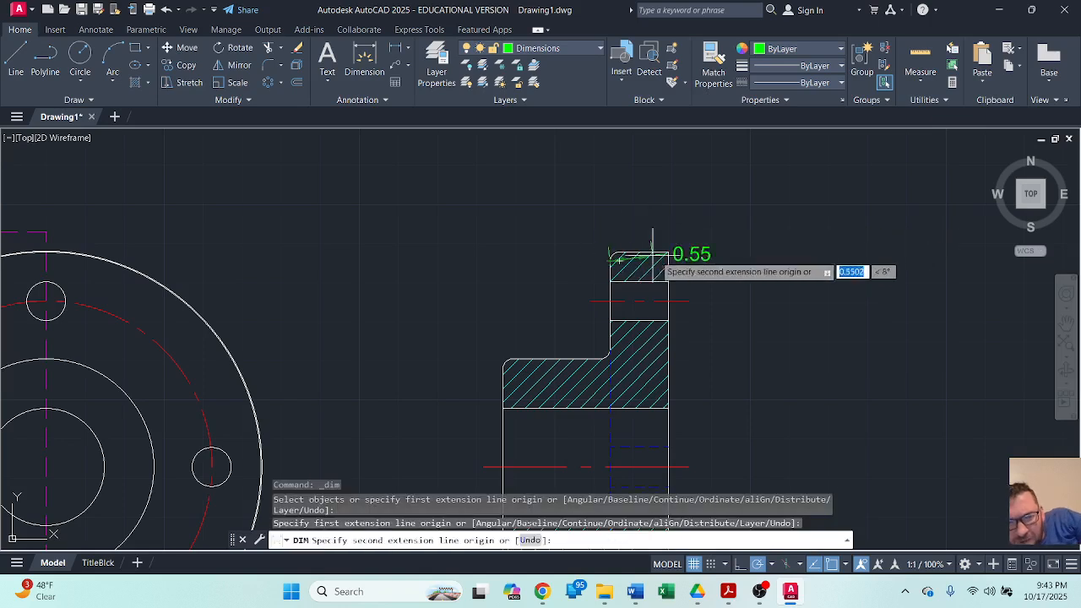
pyautogui.click(668, 252)
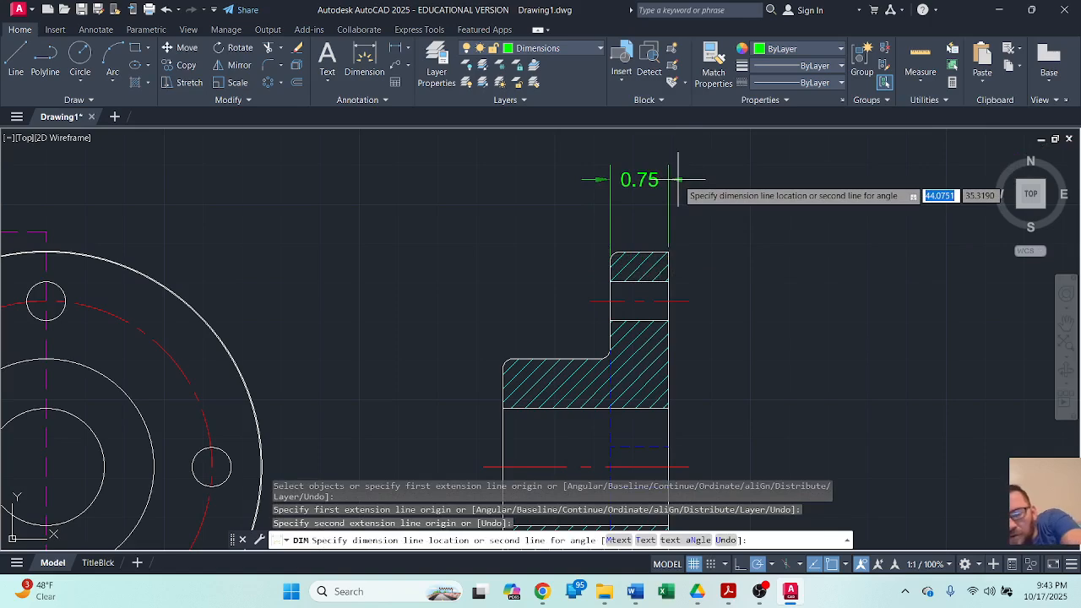
pyautogui.write('.5')
pyautogui.press('Return')
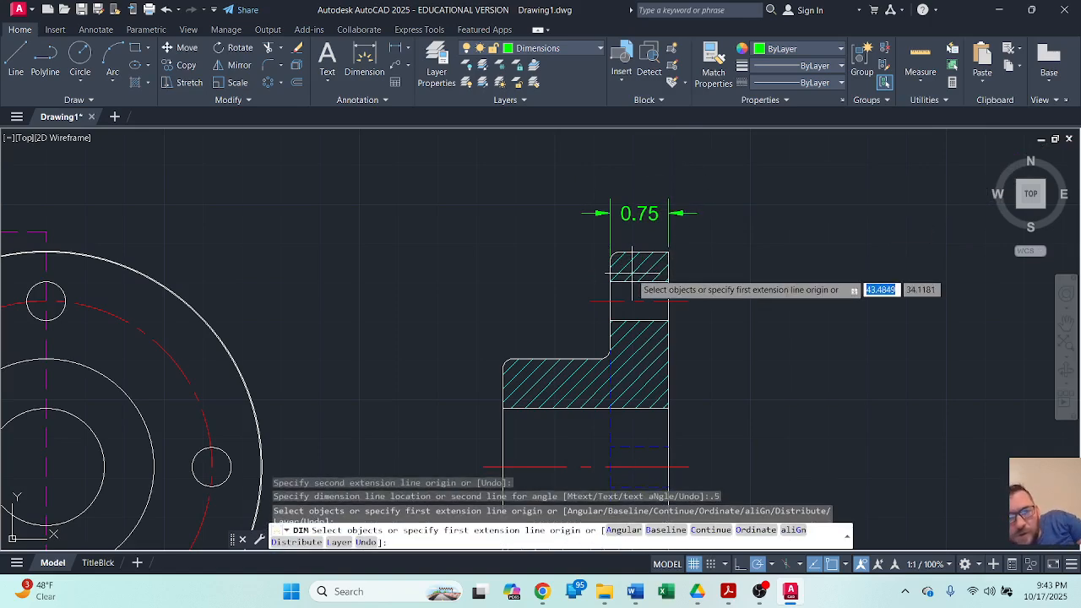
pyautogui.press('Return')
pyautogui.scroll(-2, 629, 278)
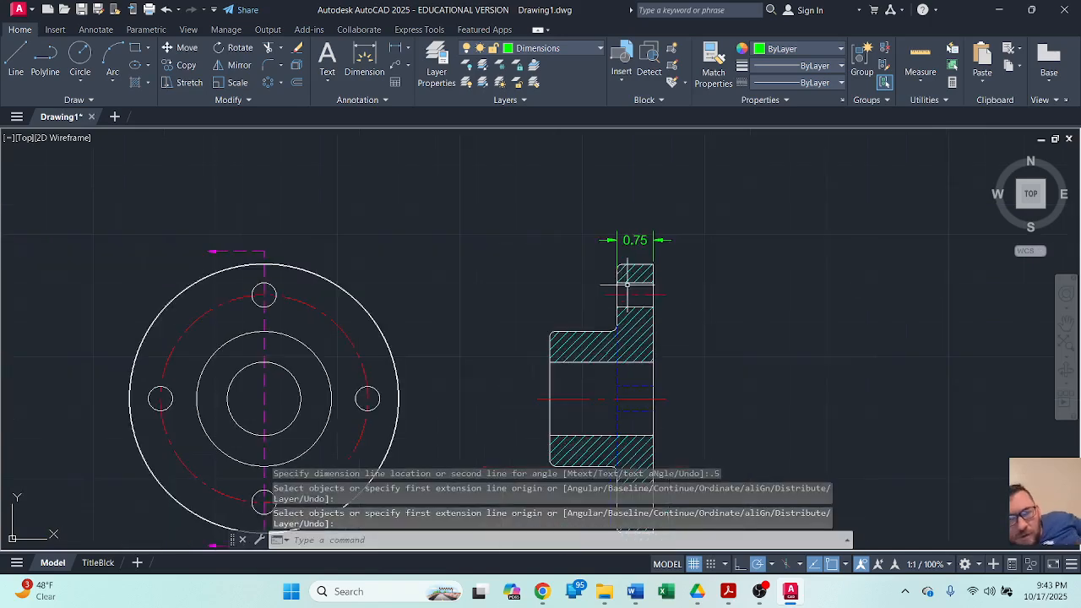
# Dimension the overall length of the unhatched side view, placing the dimension line 0.5 above the flange.
pyautogui.scroll(-2, 591, 297)
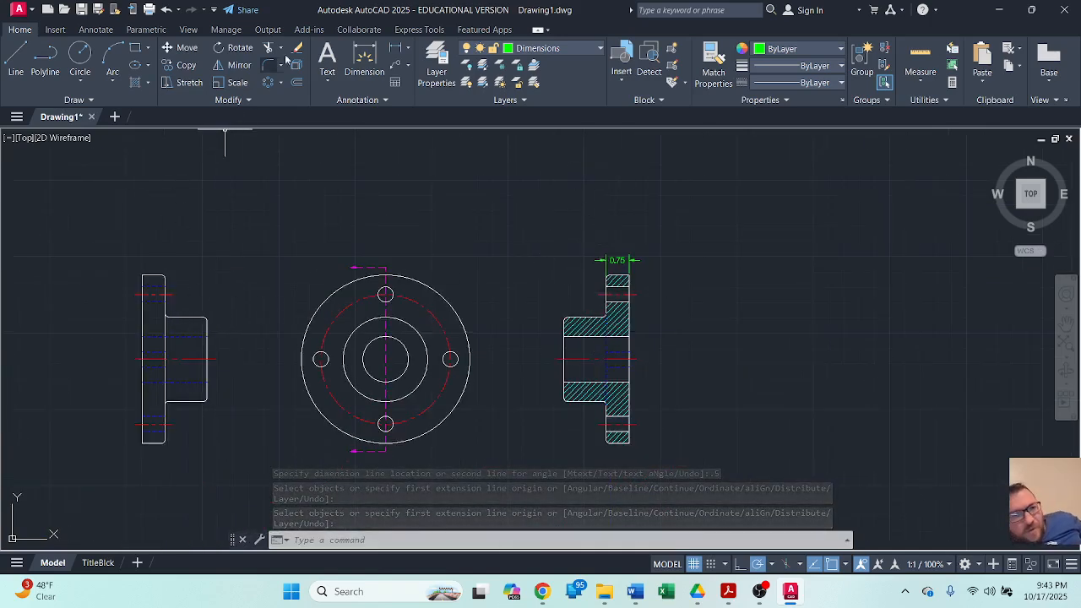
pyautogui.click(364, 60)
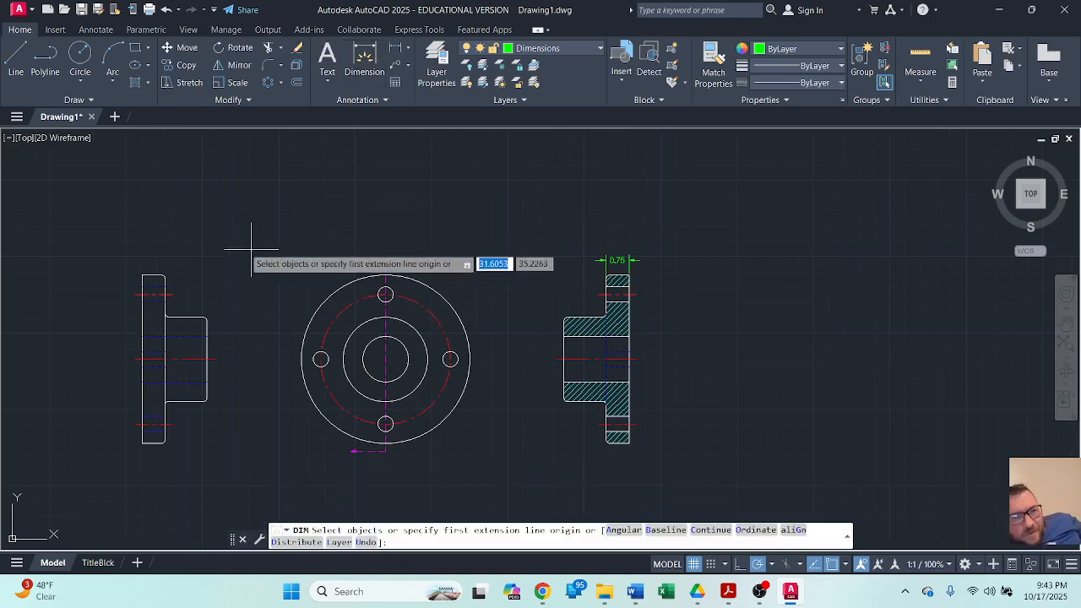
pyautogui.press('Return')
pyautogui.click(206, 320)
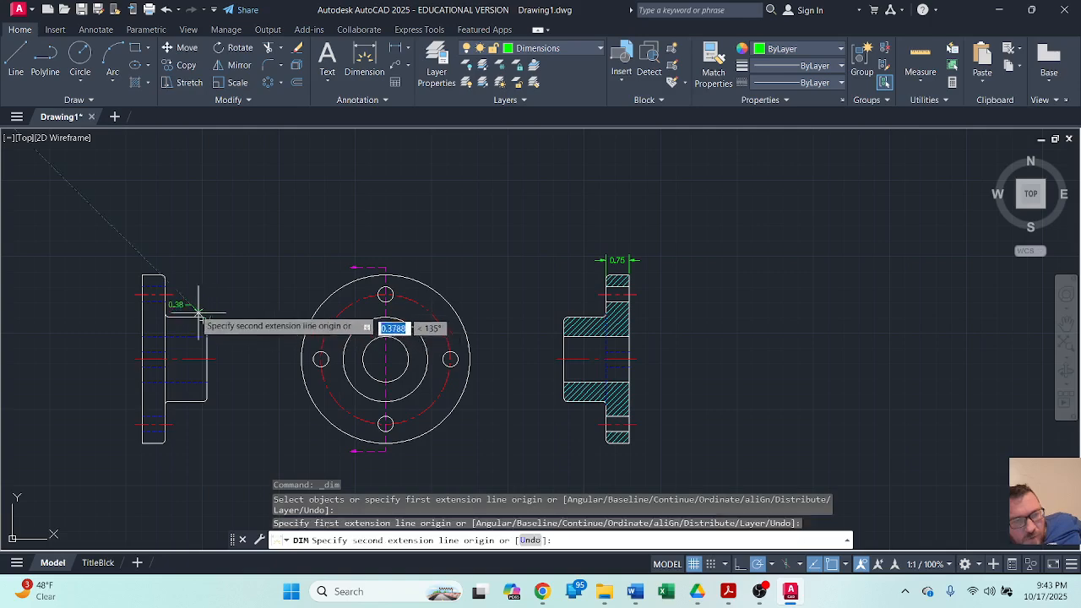
pyautogui.click(142, 276)
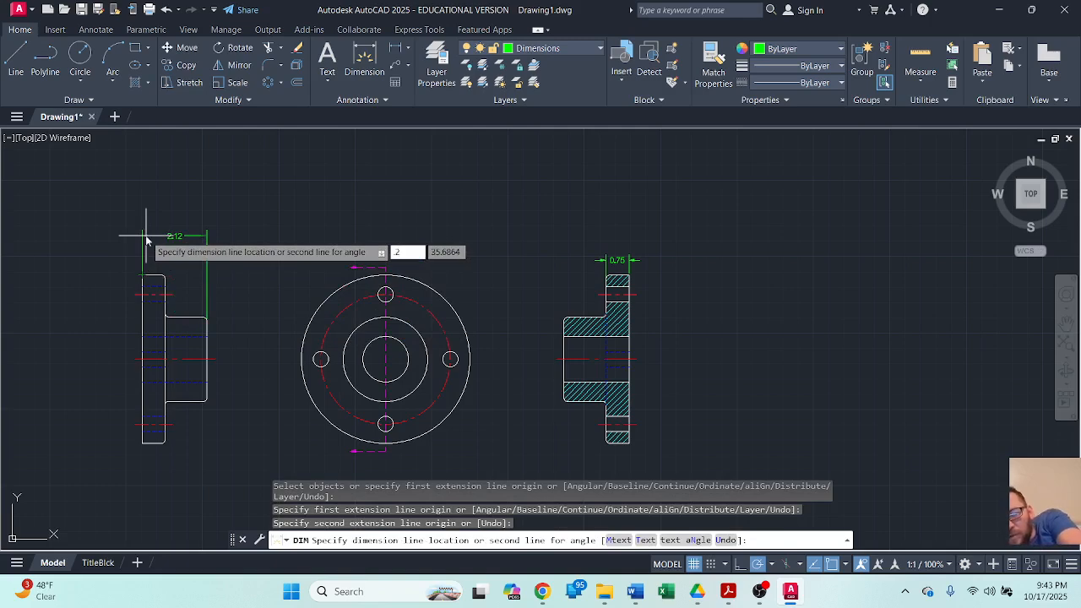
pyautogui.write('.5')
pyautogui.press('Return')
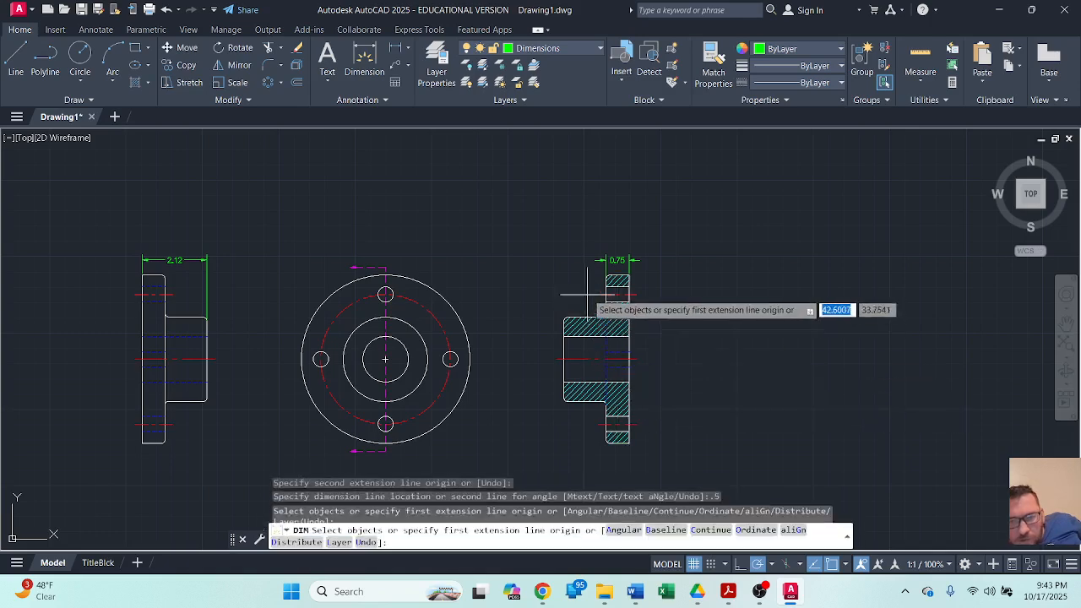
pyautogui.scroll(2, 380, 279)
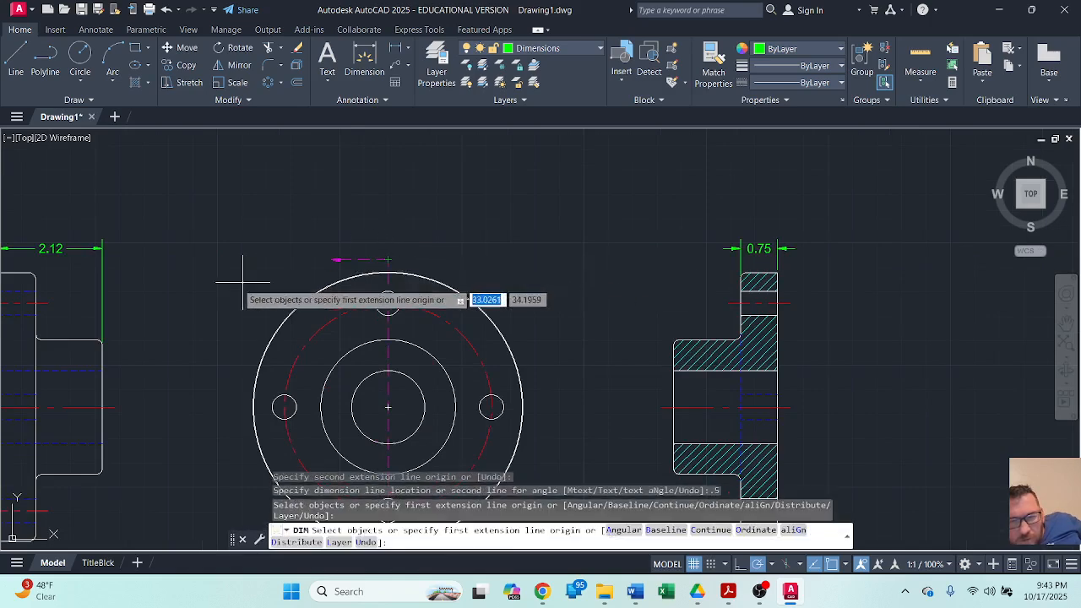
pyautogui.scroll(-2, 704, 315)
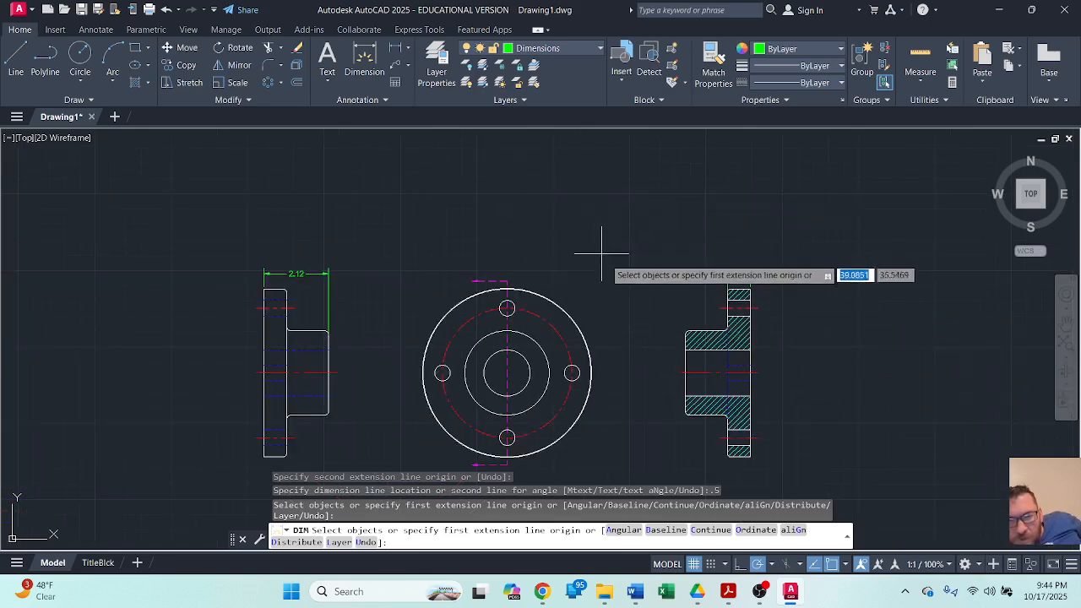
pyautogui.press('Return')
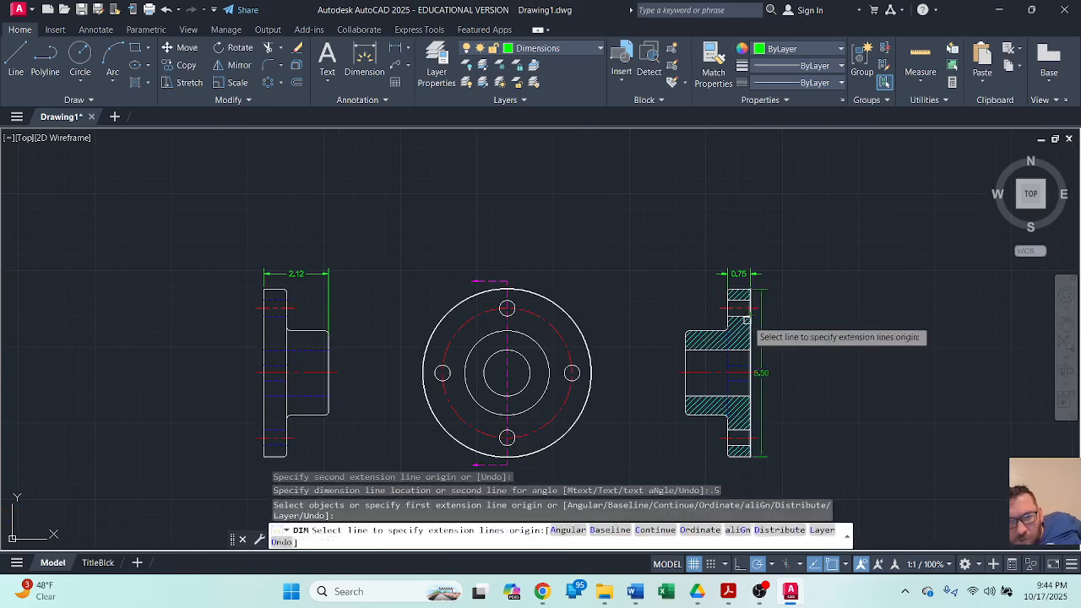
pyautogui.press('Escape')
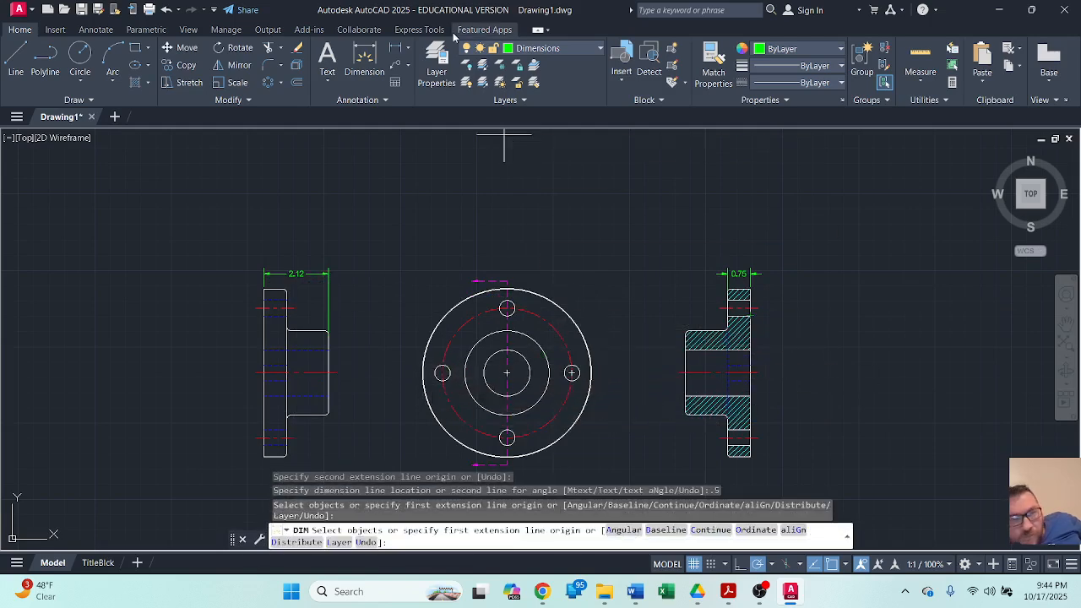
# Add a diameter dimension to the front view's outer circle, with its text outside the circle at the upper right.
pyautogui.click(410, 49)
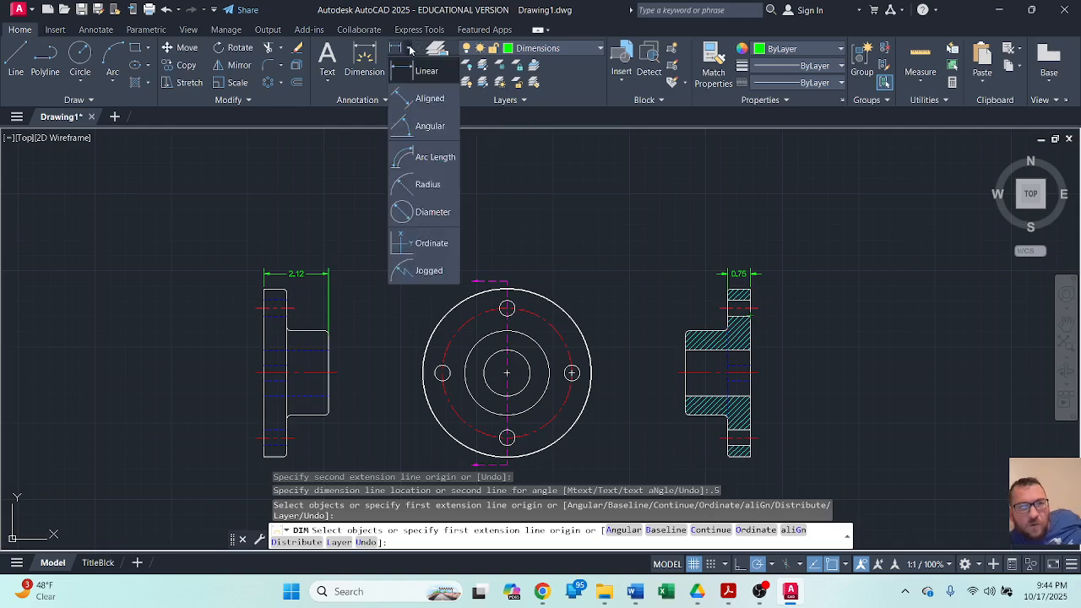
pyautogui.click(431, 212)
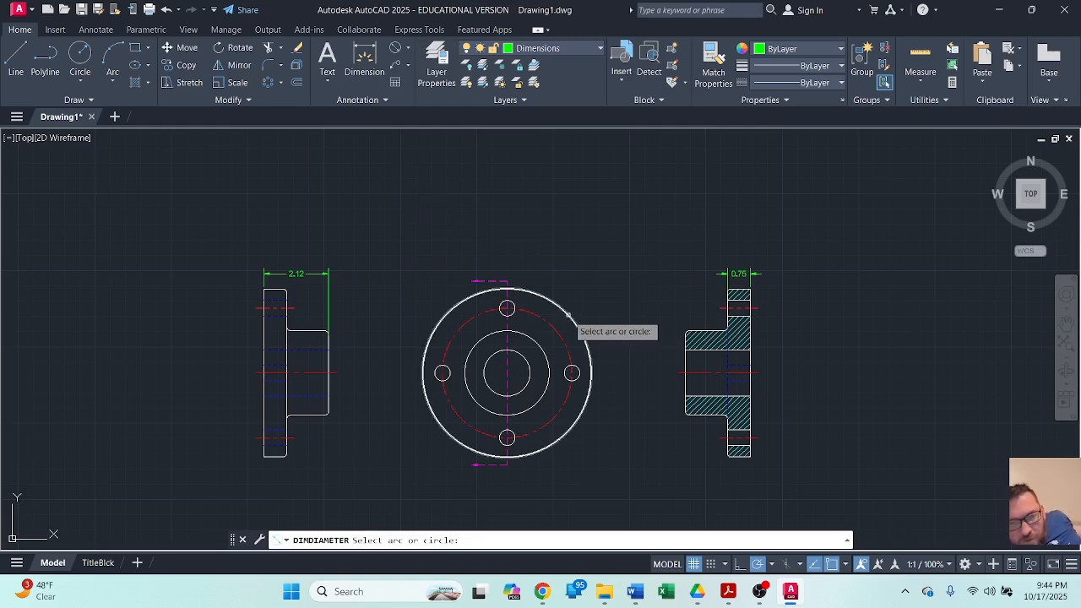
pyautogui.click(569, 314)
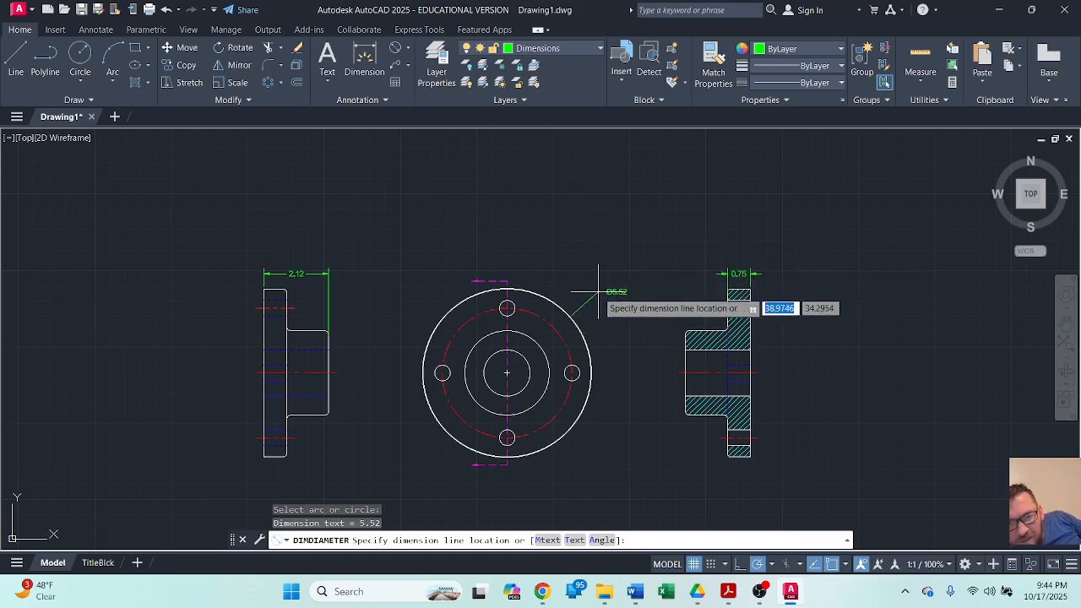
pyautogui.click(593, 287)
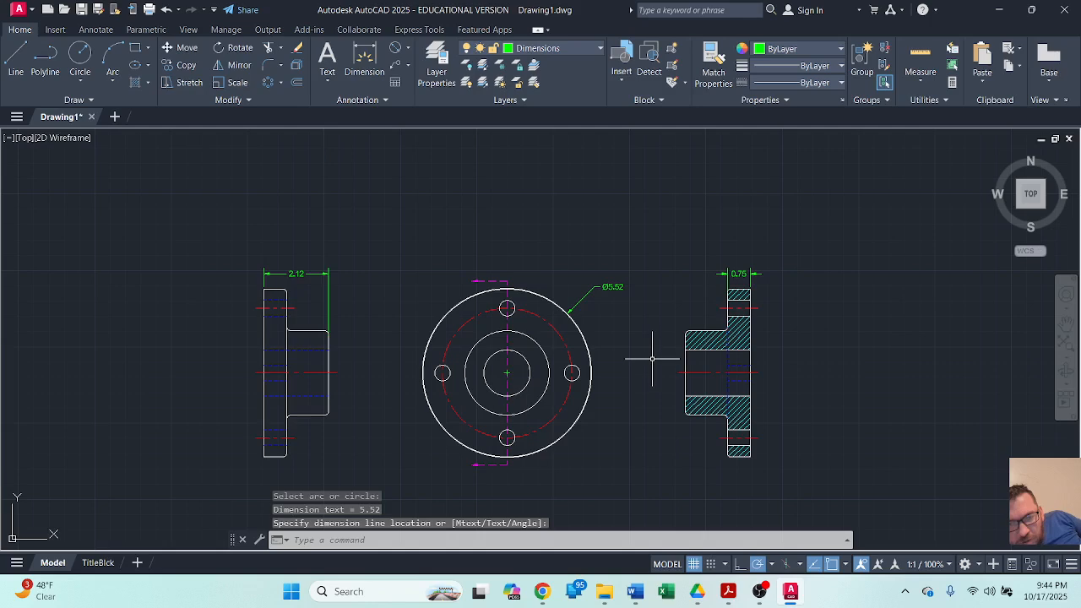
# Add a diameter dimension to the red bolt circle, with its text outside the front view at the lower right.
pyautogui.press('Return')
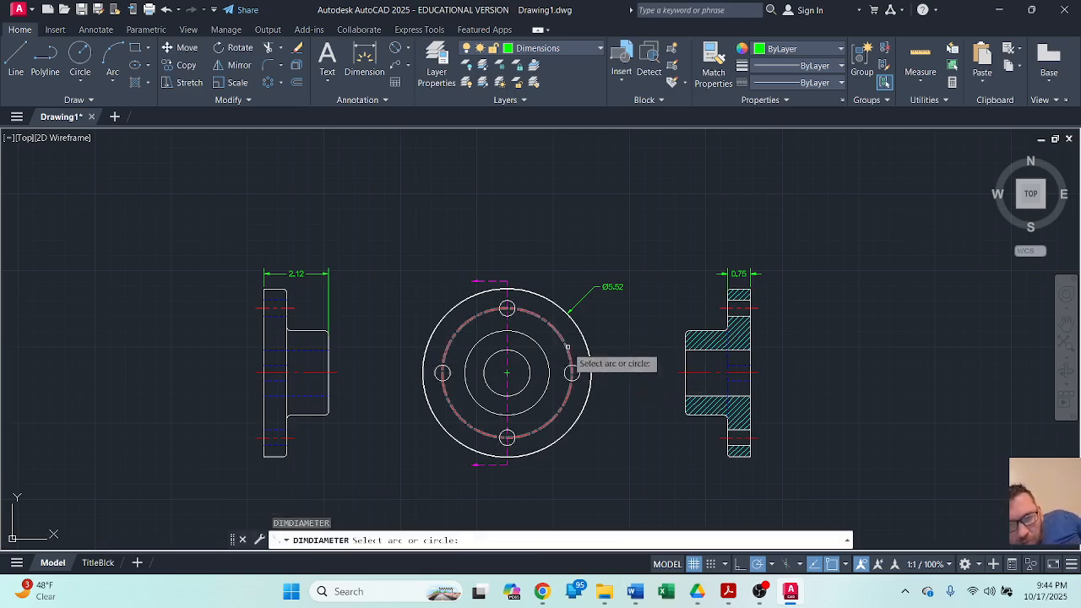
pyautogui.click(568, 398)
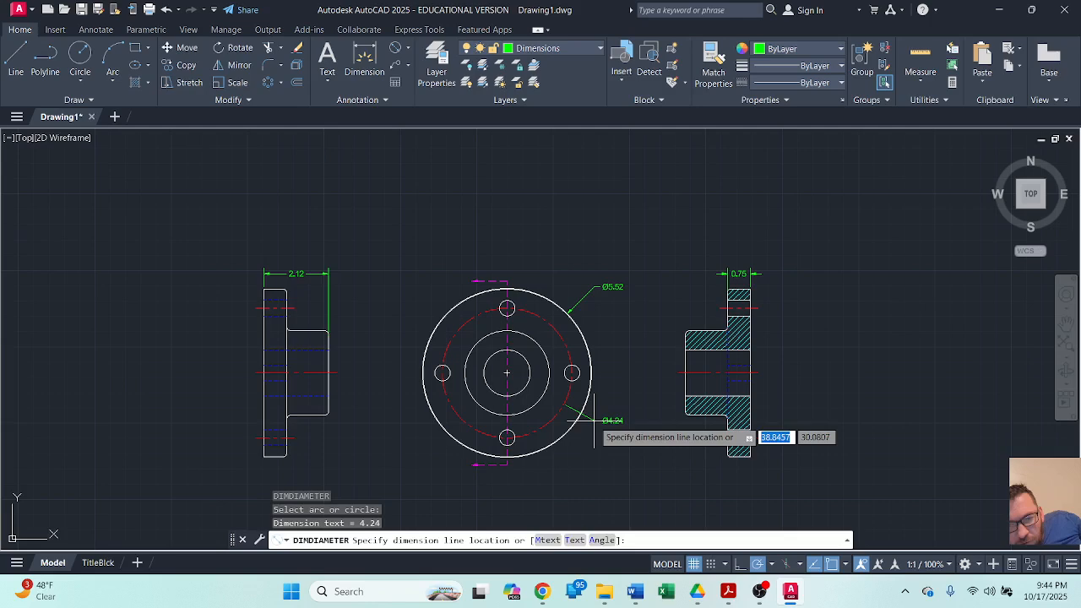
pyautogui.click(593, 419)
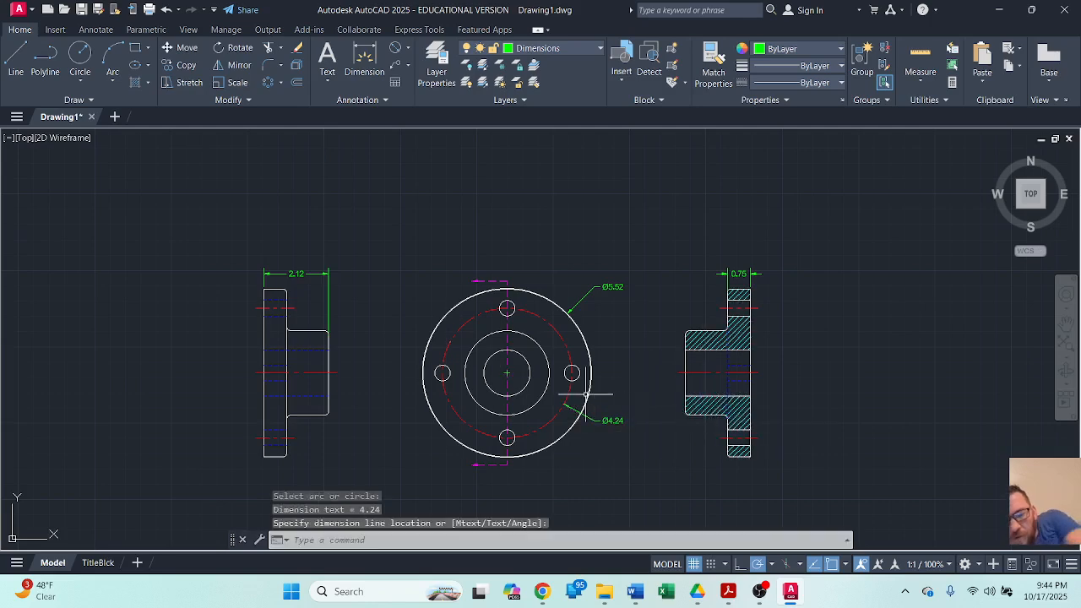
# Add a diameter dimension to the front view's hub circle, with its text below the outer circle at the lower right.
pyautogui.press('Return')
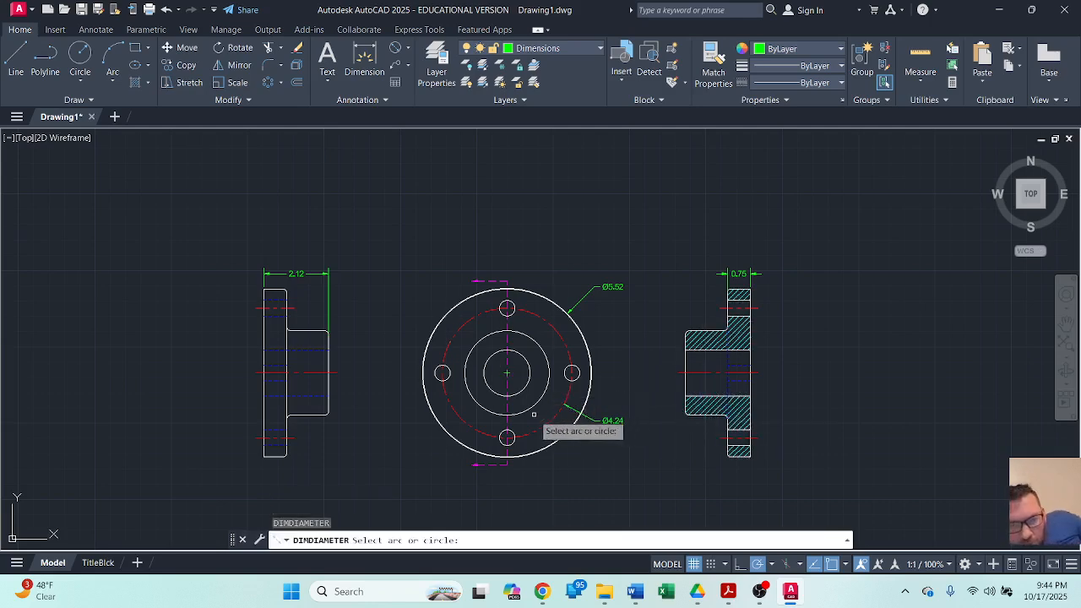
pyautogui.click(530, 409)
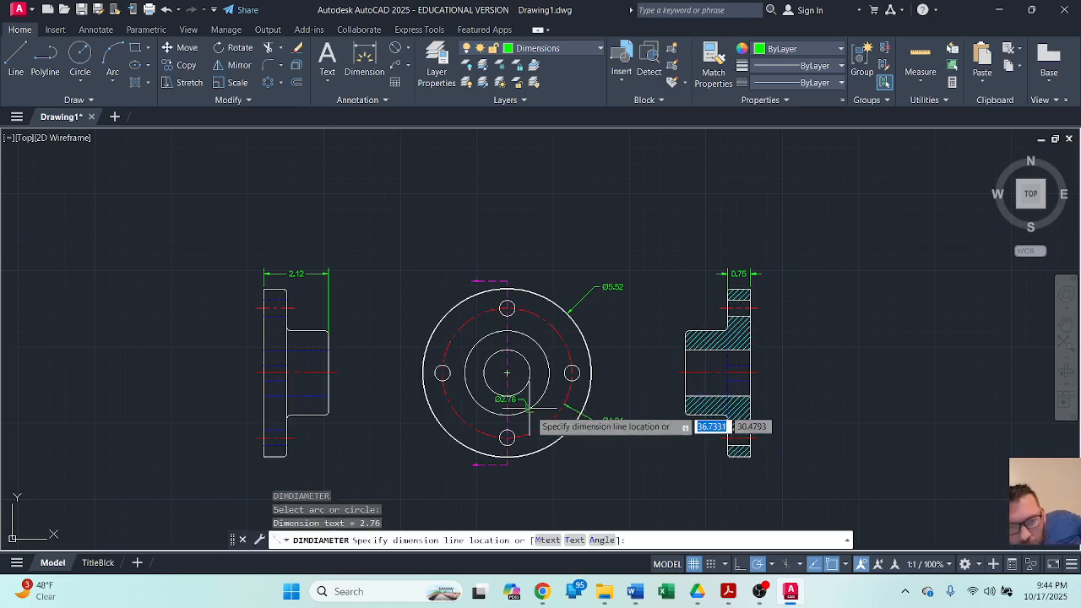
pyautogui.click(559, 456)
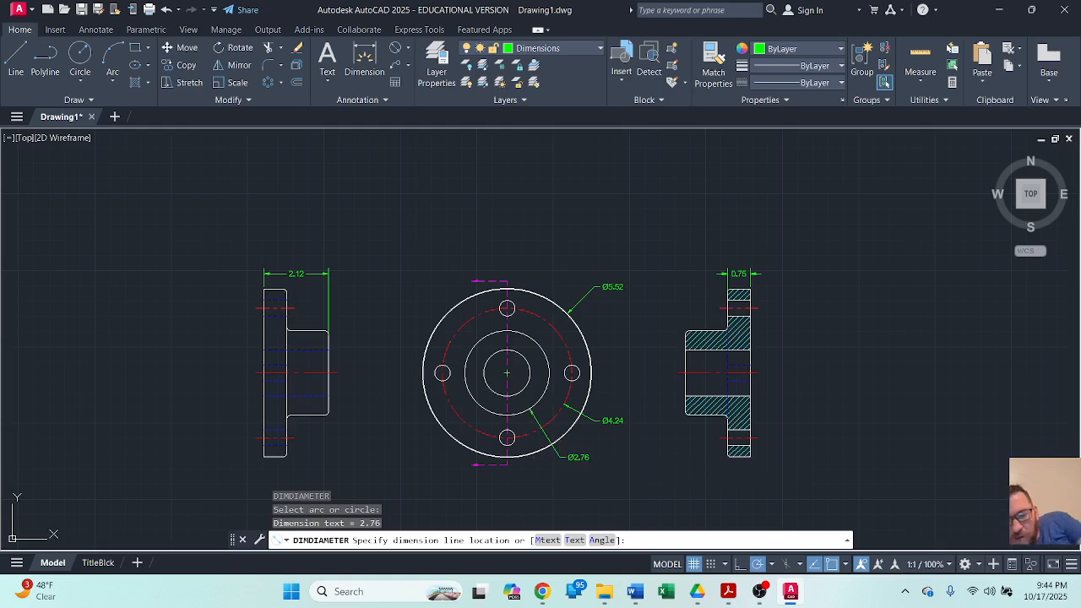
# Undo the recent dimensions back through the section view's flange thickness dimension, and redo only that thickness dimension.
pyautogui.scroll(2, 929, 331)
pyautogui.scroll(-4, 453, 372)
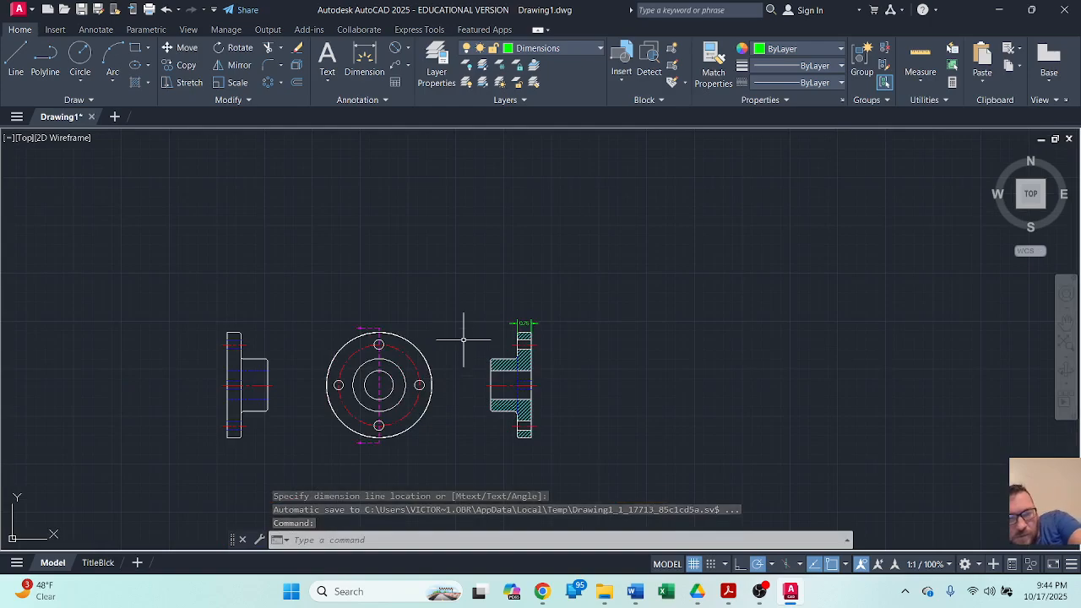
pyautogui.press('Escape')
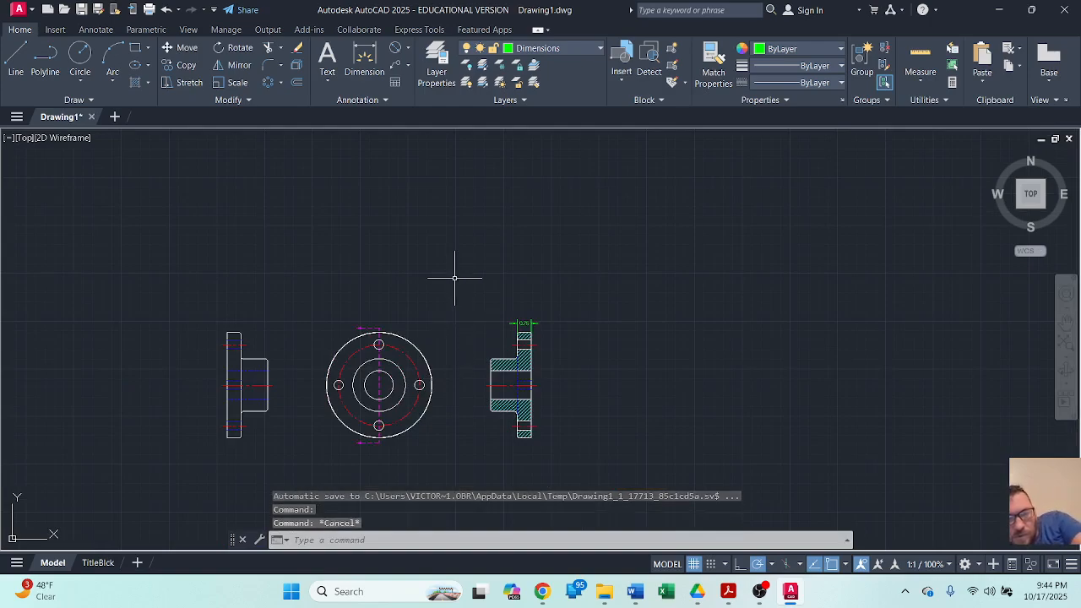
pyautogui.hotkey('ctrl', 'z')
pyautogui.scroll(-4, 454, 277)
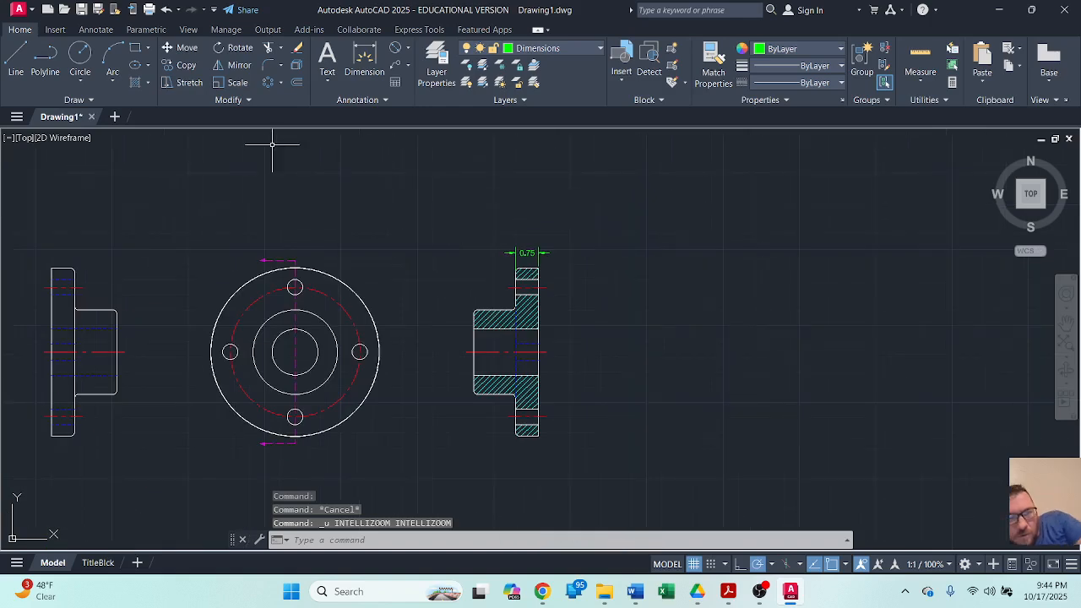
pyautogui.click(168, 10)
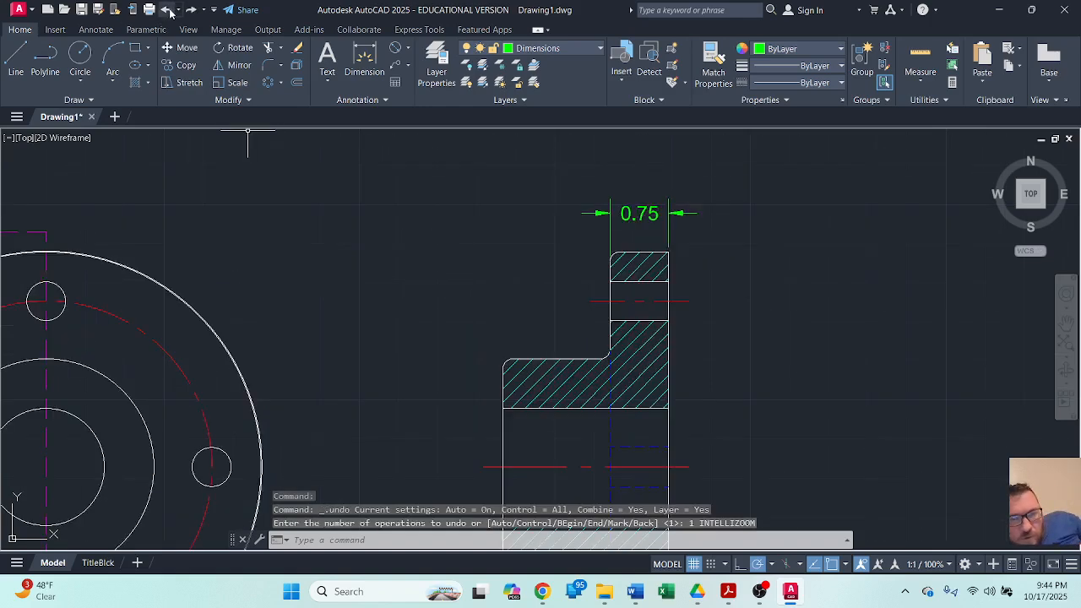
pyautogui.click(168, 11)
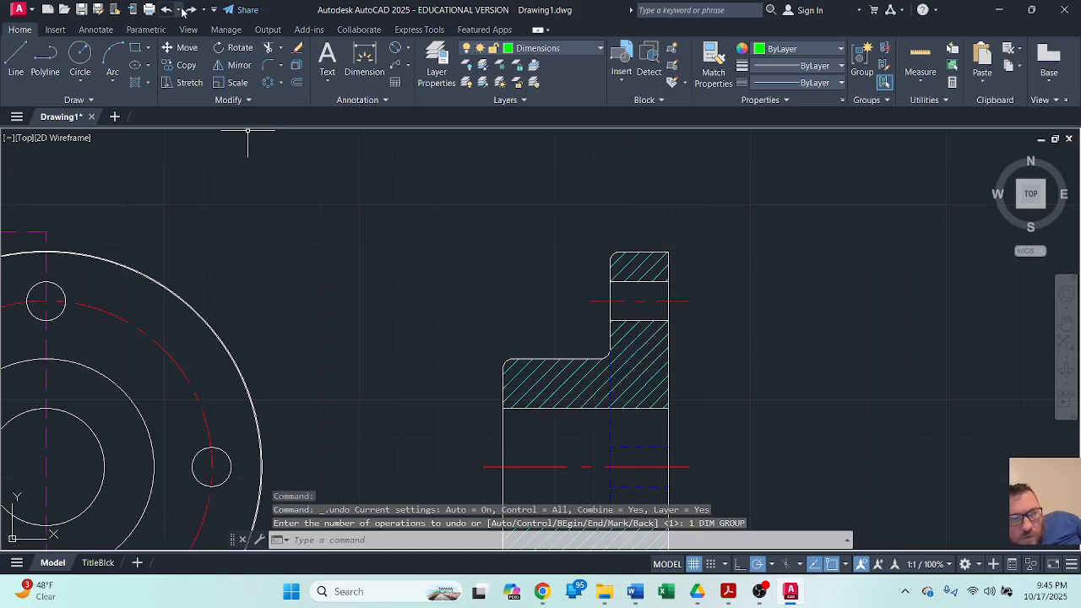
pyautogui.click(191, 10)
pyautogui.scroll(-4, 338, 185)
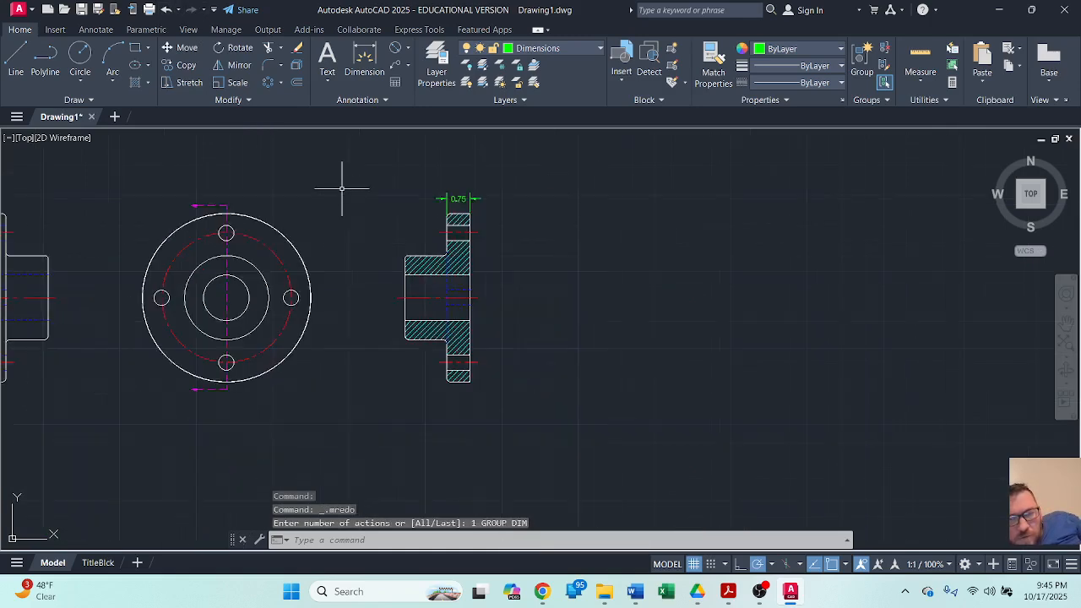
# Dimension the overall length of the unhatched side view from hub face to flange face, placing the dimension line 0.5 above the flange.
pyautogui.moveTo(396, 230)
pyautogui.mouseDown(button='middle')
pyautogui.moveTo(500, 234)
pyautogui.moveTo(579, 141)
pyautogui.mouseUp(button='middle')
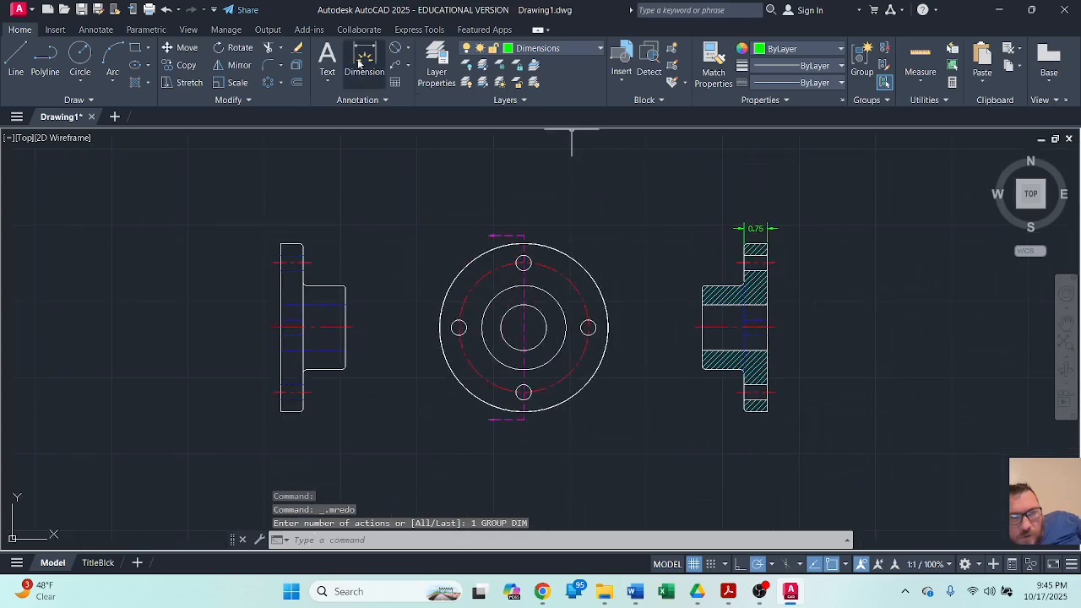
pyautogui.click(370, 56)
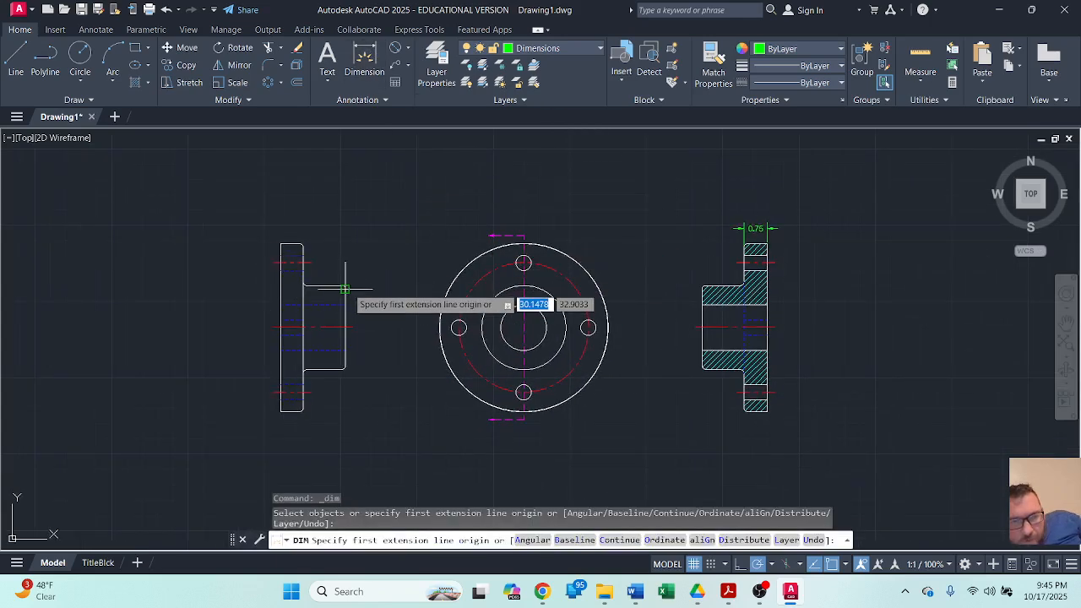
pyautogui.click(345, 290)
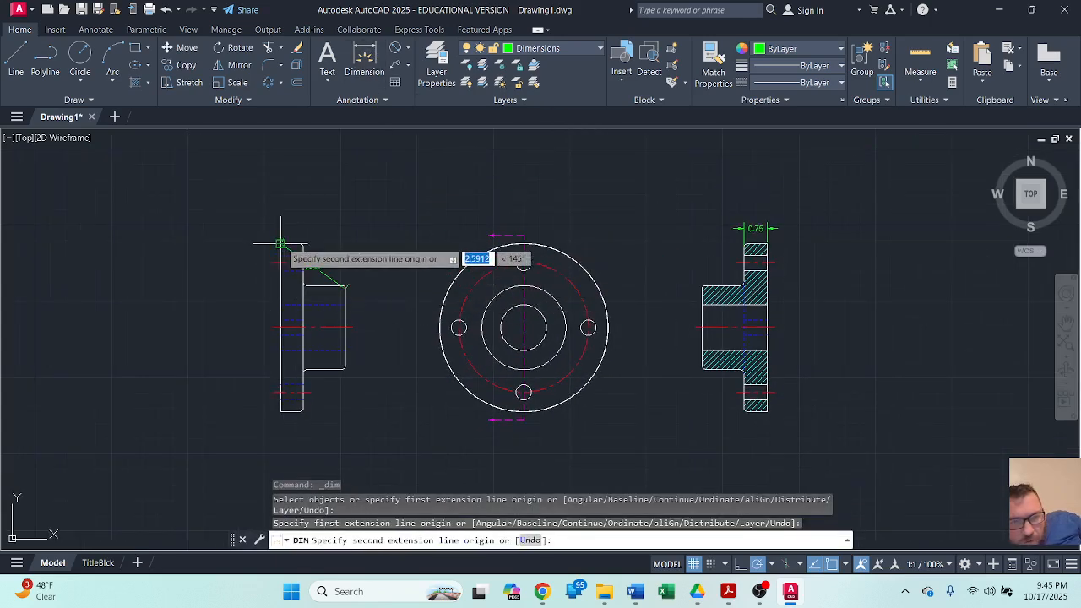
pyautogui.click(281, 245)
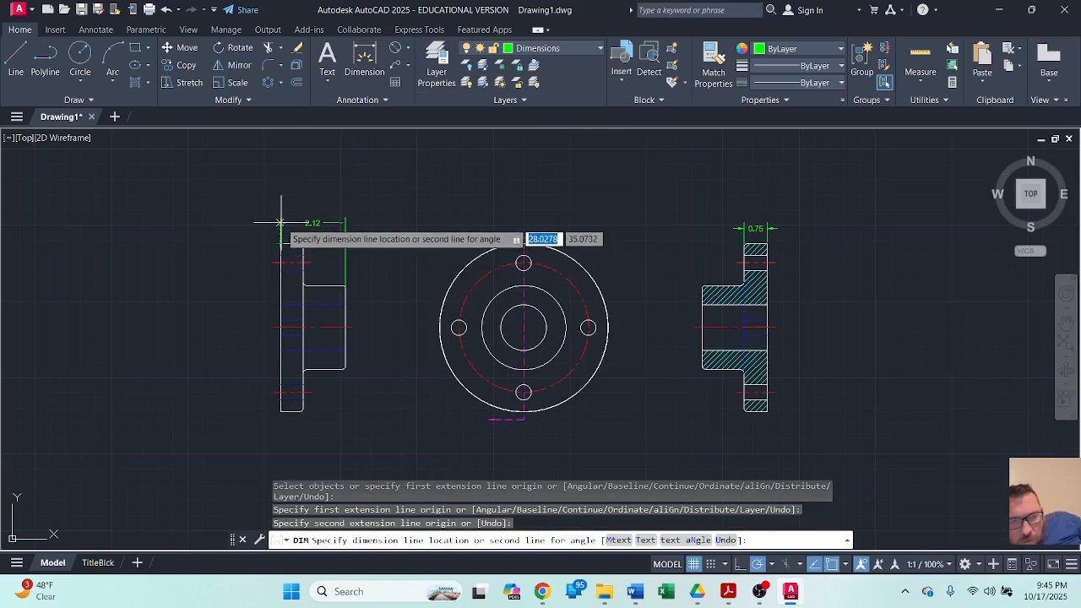
pyautogui.write('.5')
pyautogui.press('Return')
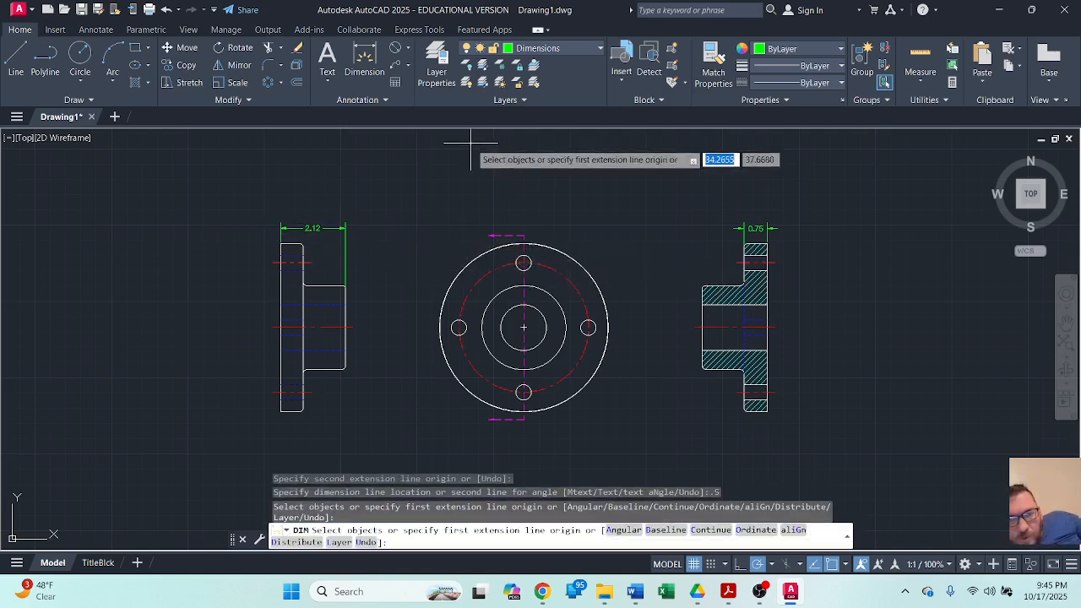
# Add diameter dimensions to the front view's outer circle at the upper right and the red bolt circle at the lower right.
pyautogui.click(397, 51)
pyautogui.click(583, 270)
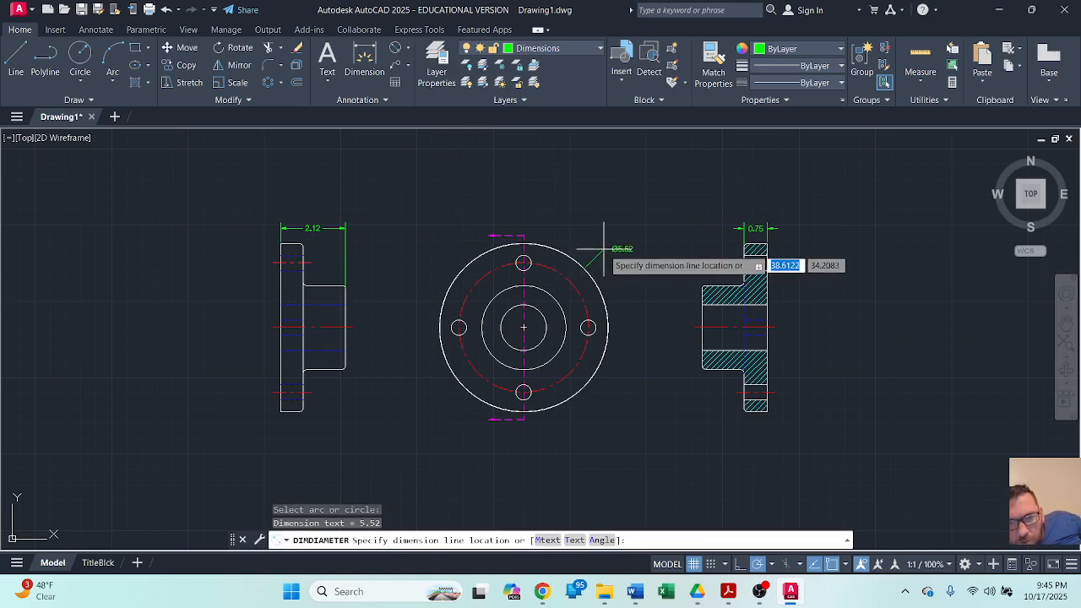
pyautogui.click(603, 249)
pyautogui.press('Return')
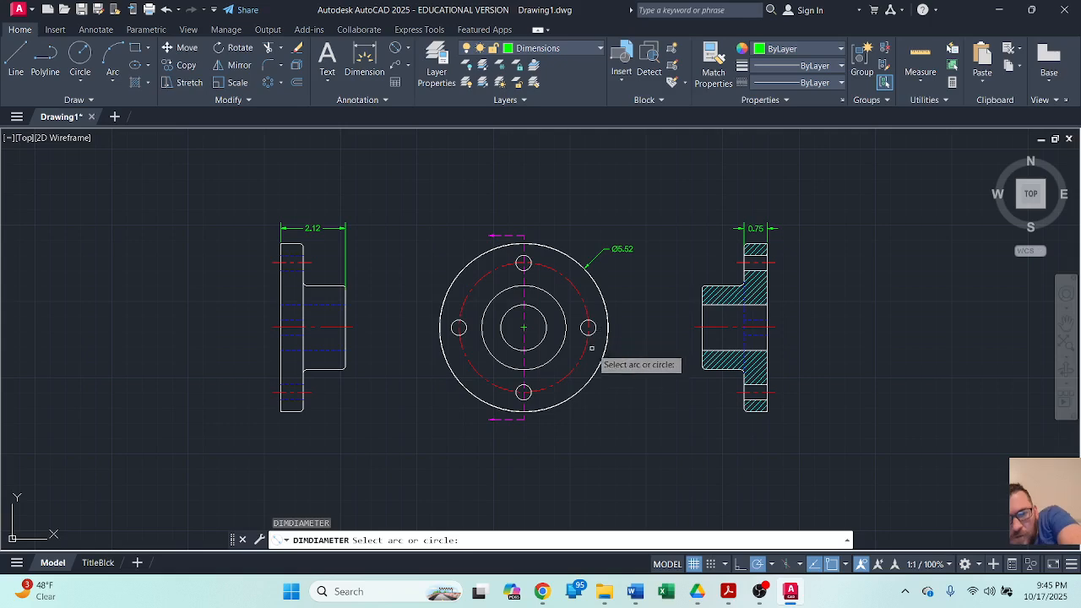
pyautogui.click(576, 366)
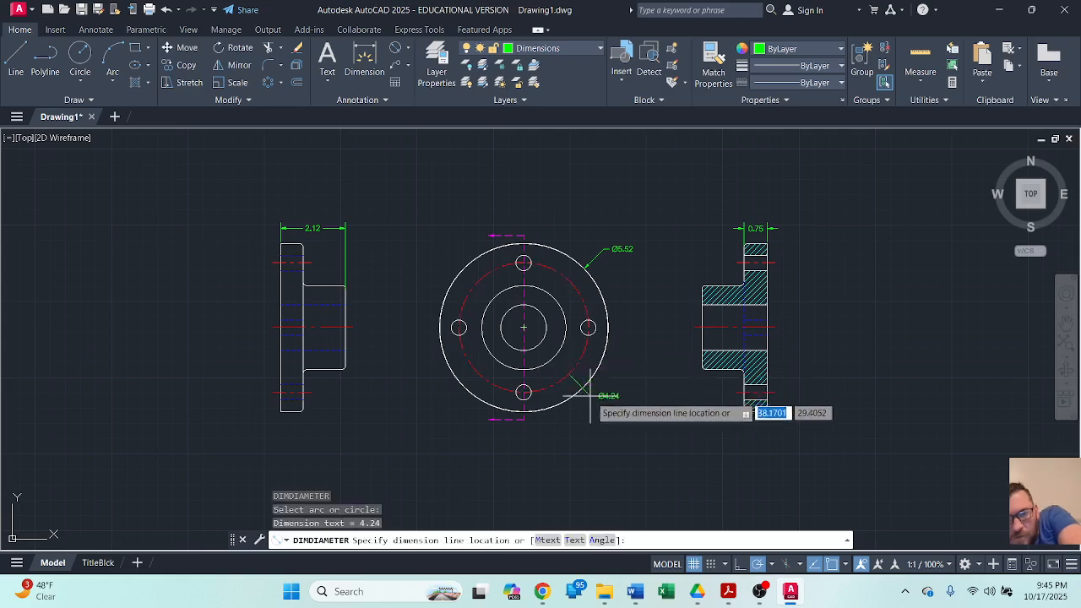
pyautogui.click(591, 396)
# Add diameter dimensions to the hub circle at the front view's lower left and the central bore at its upper left.
pyautogui.press('Return')
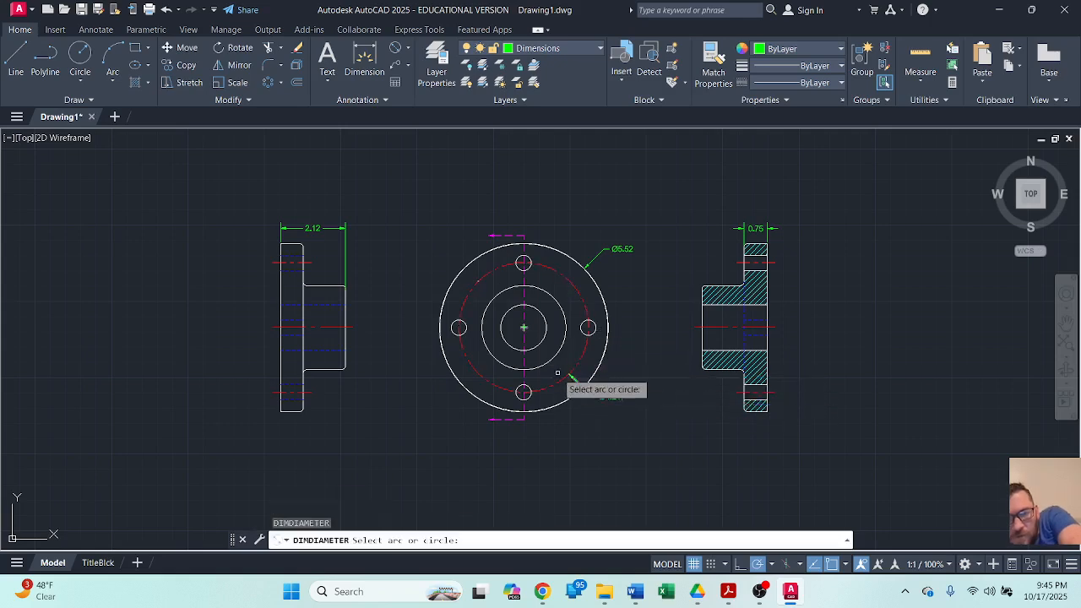
pyautogui.click(494, 357)
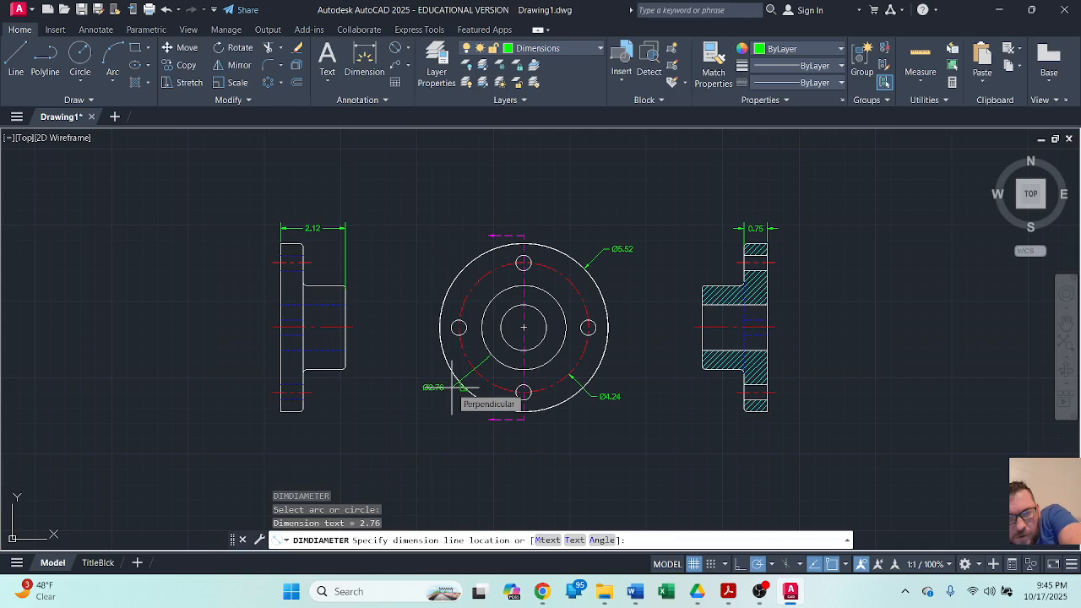
pyautogui.click(463, 389)
pyautogui.press('Return')
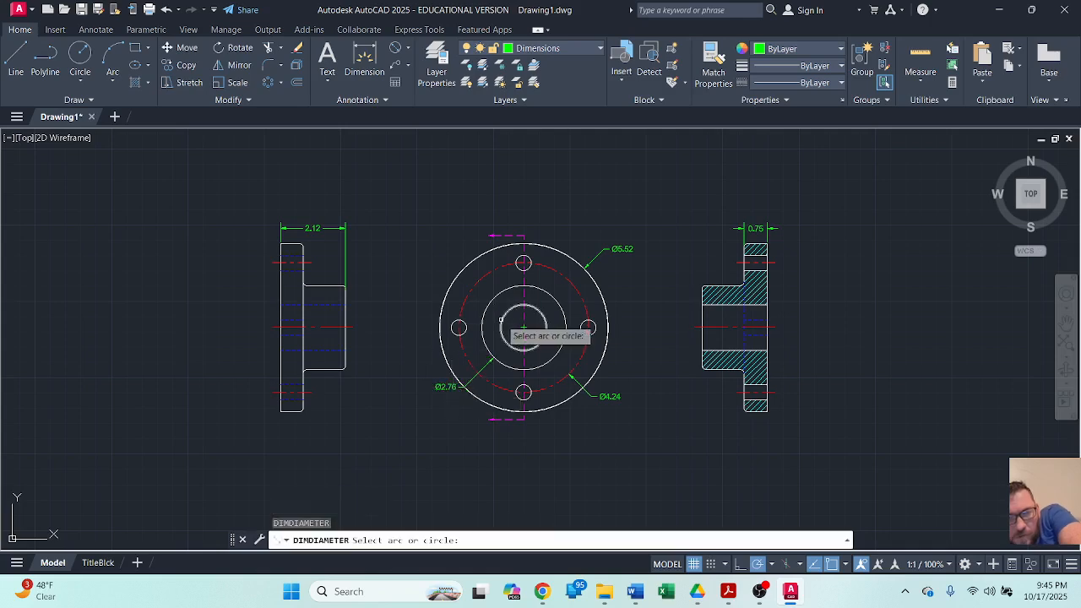
pyautogui.click(502, 319)
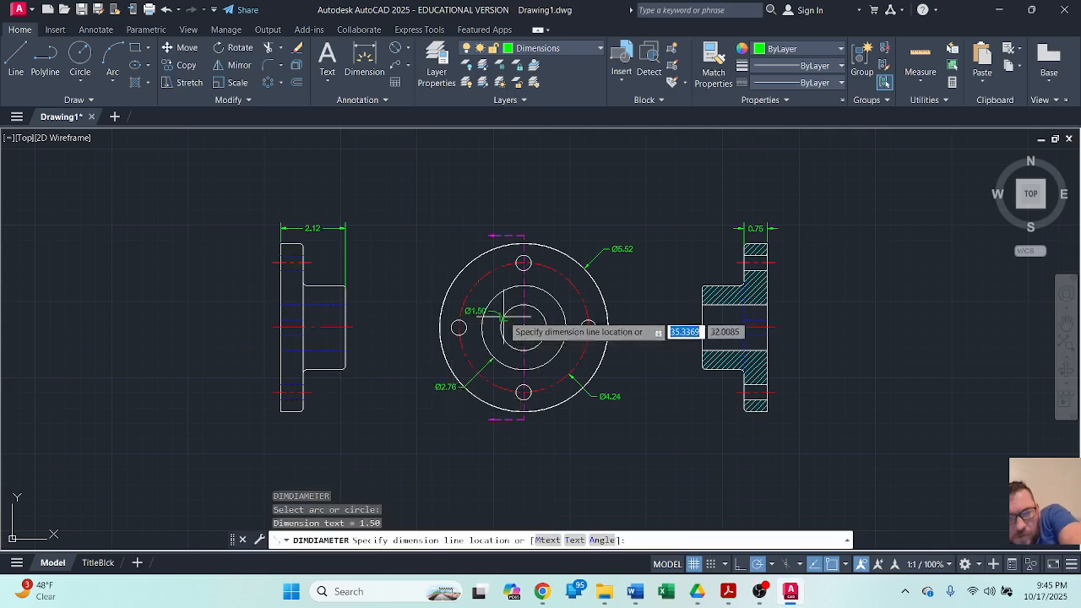
pyautogui.click(442, 261)
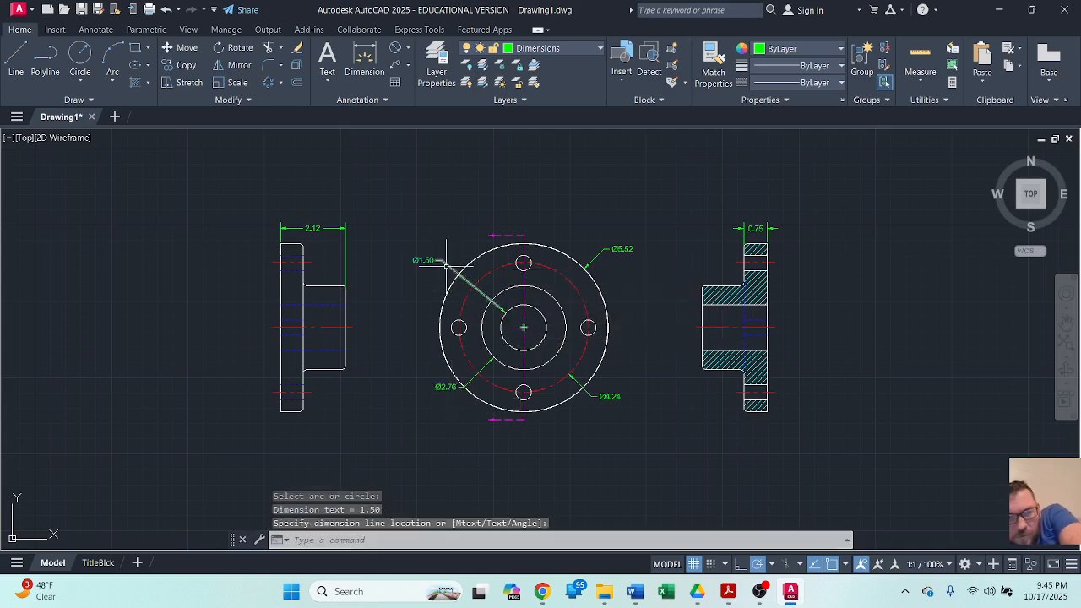
# Move the hub circle's diameter text farther left, clear of the front view's outer circle.
pyautogui.click(455, 385)
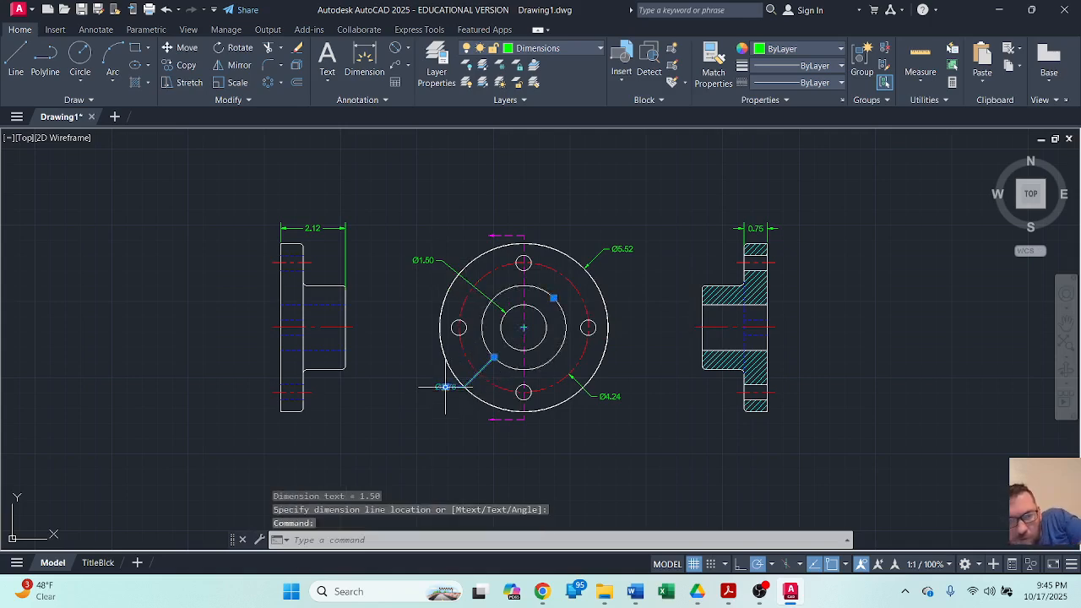
pyautogui.click(445, 387)
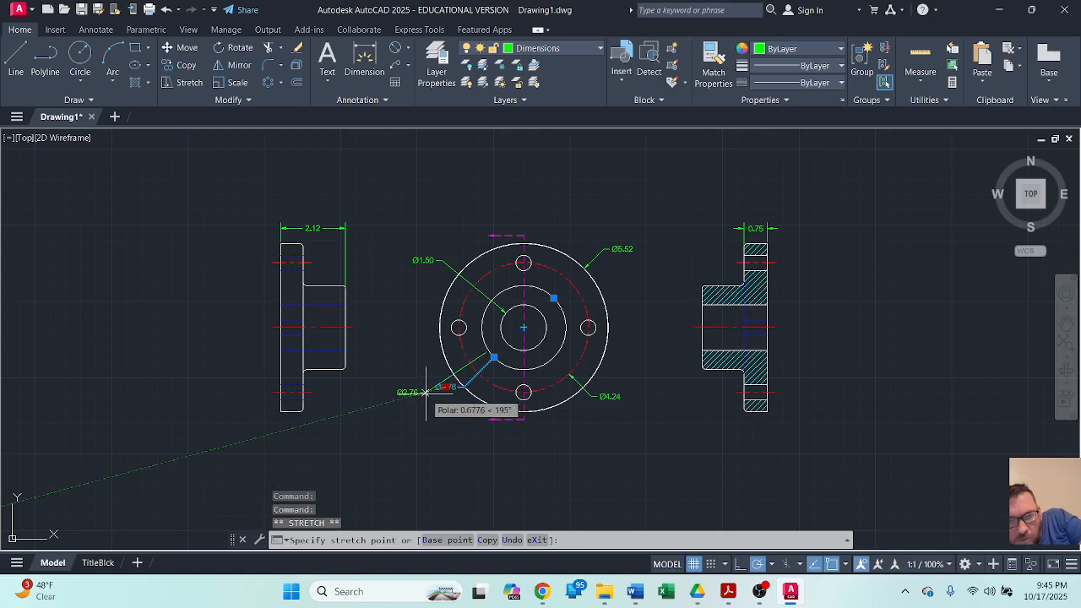
pyautogui.click(425, 392)
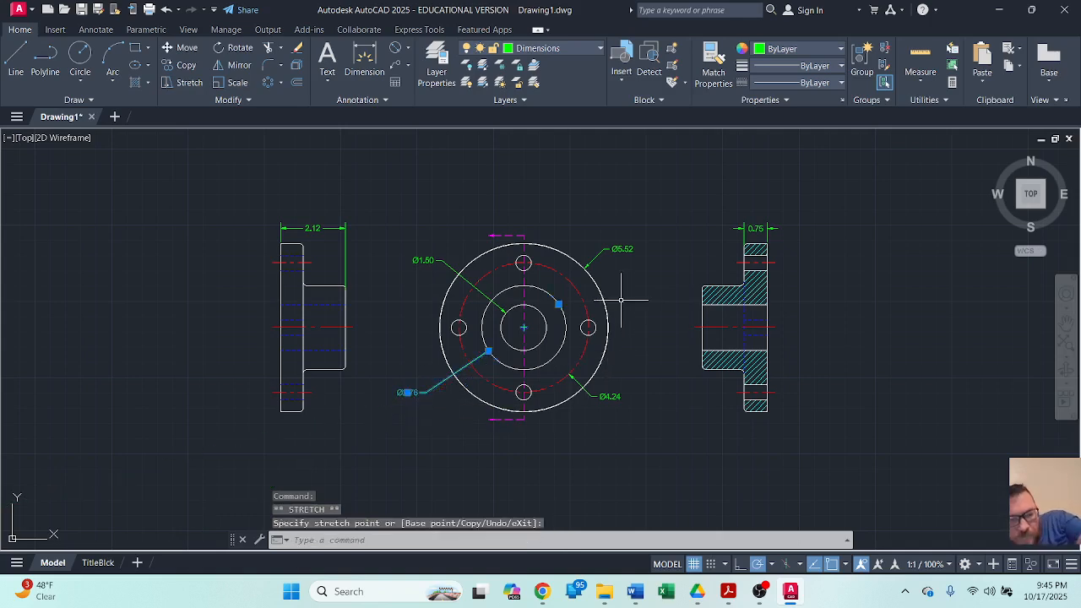
pyautogui.press('Escape')
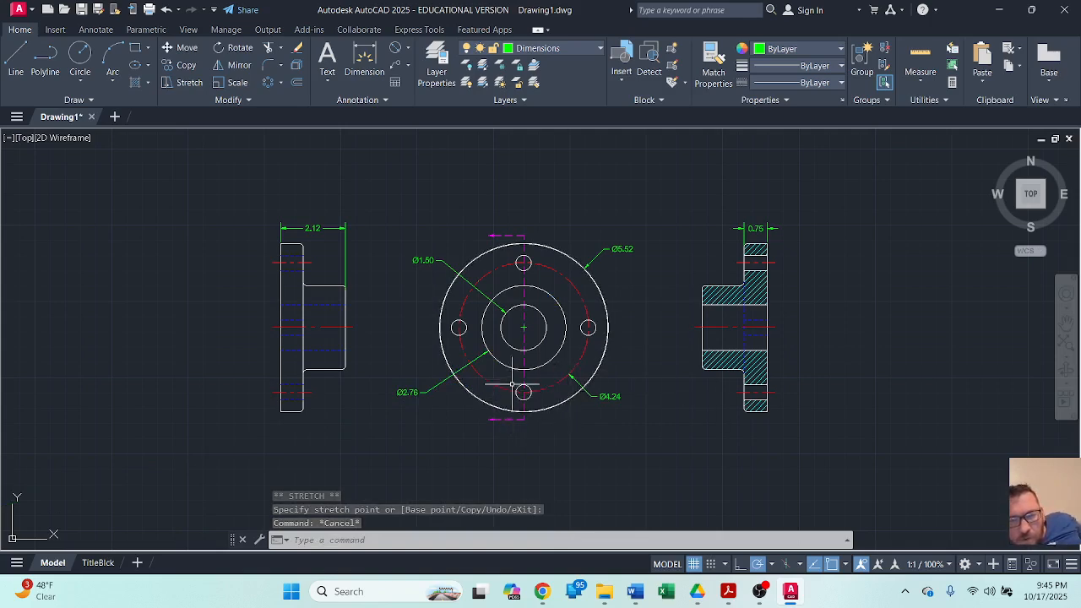
# Replace the central bore's dimension text with the tolerance range Ø1.498-1.500, with the PDF assignment sheet shown alongside.
pyautogui.doubleClick(424, 260)
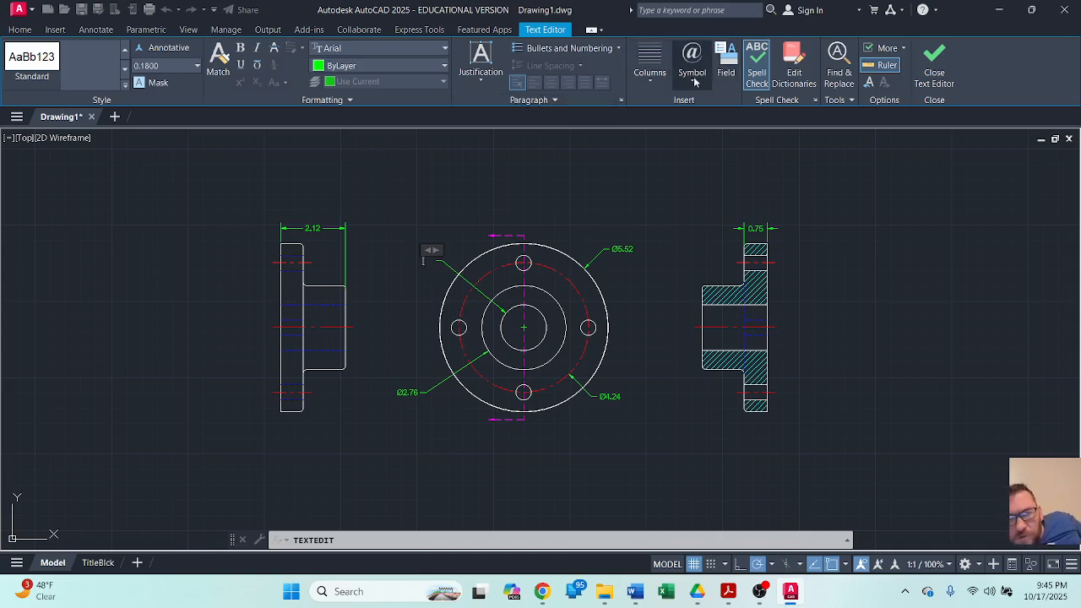
pyautogui.click(692, 75)
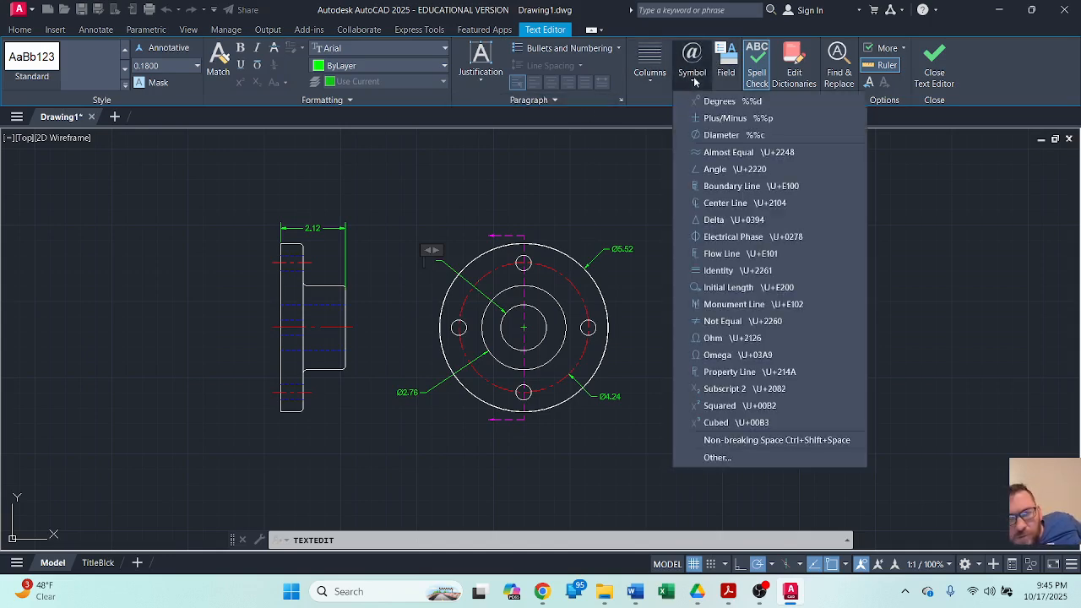
pyautogui.click(737, 136)
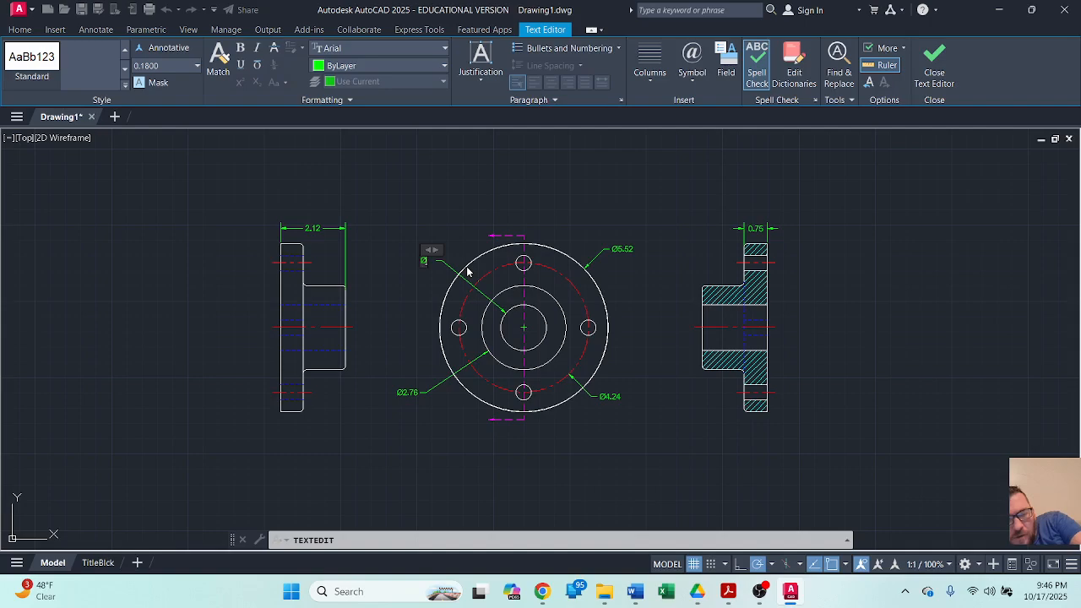
pyautogui.scroll(-2, 467, 271)
pyautogui.press('super+Right')
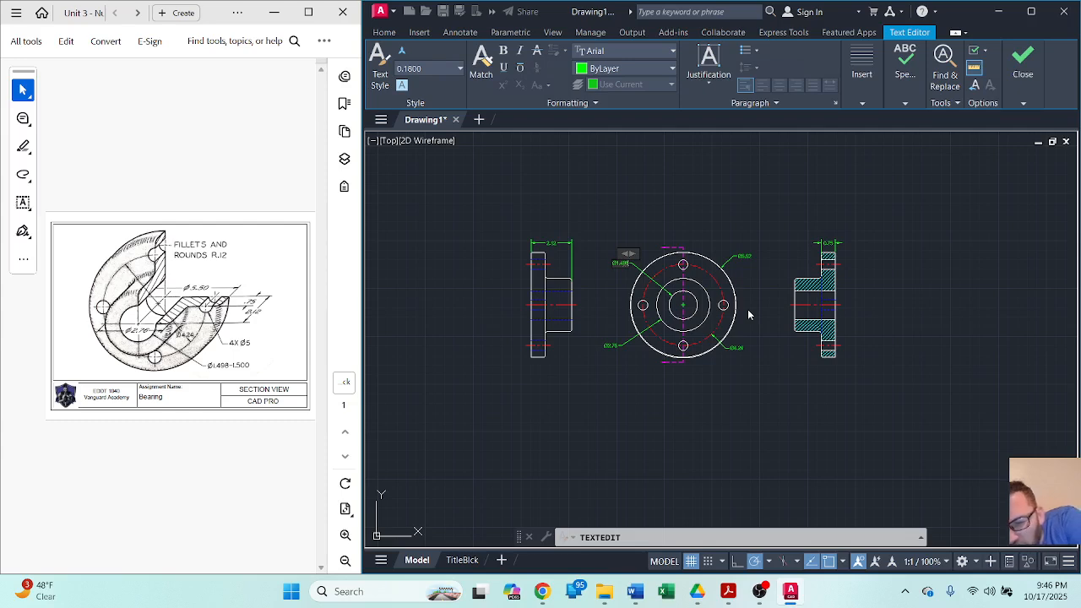
pyautogui.write('-1.500')
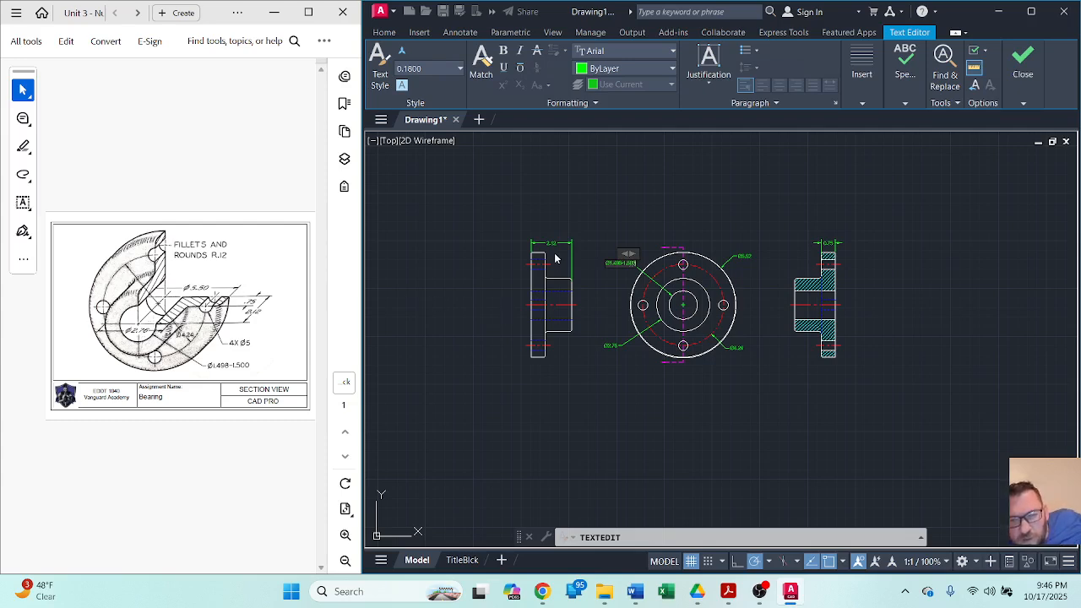
pyautogui.click(646, 195)
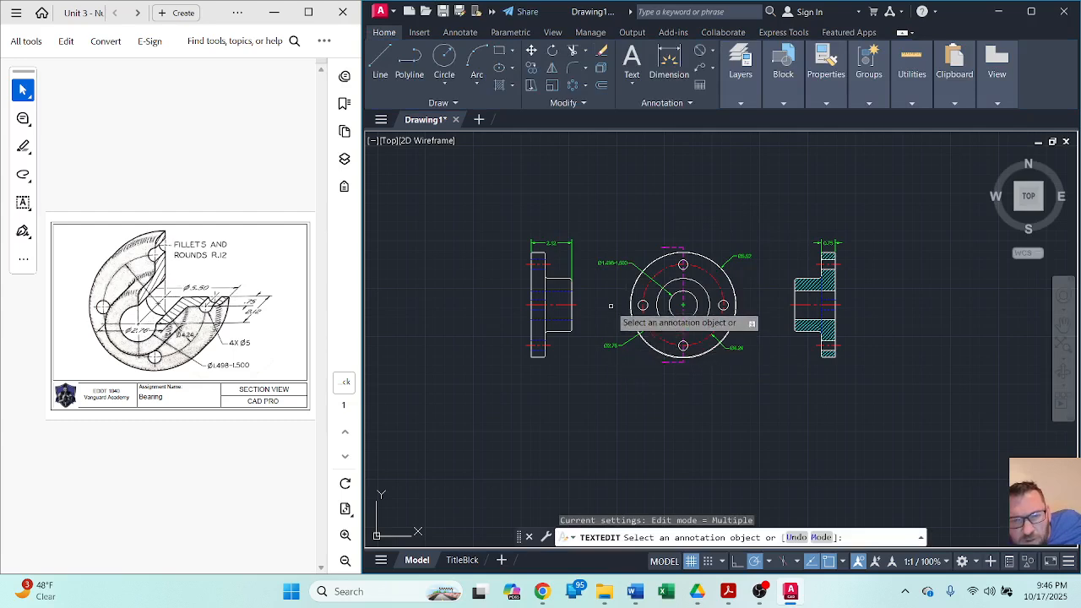
pyautogui.scroll(2, 610, 283)
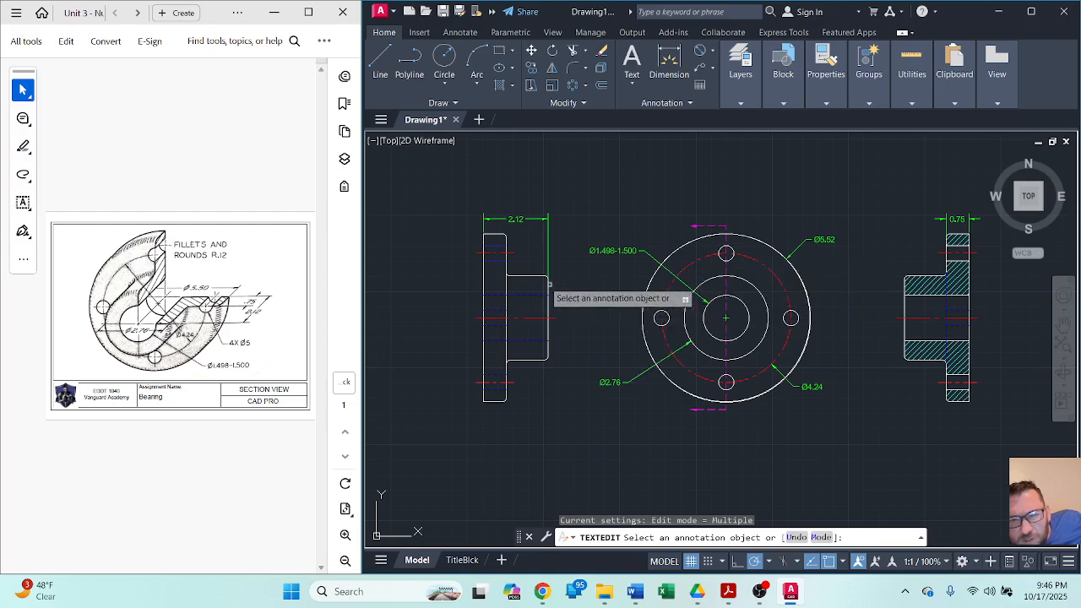
pyautogui.click(712, 51)
pyautogui.click(719, 188)
pyautogui.scroll(5, 533, 279)
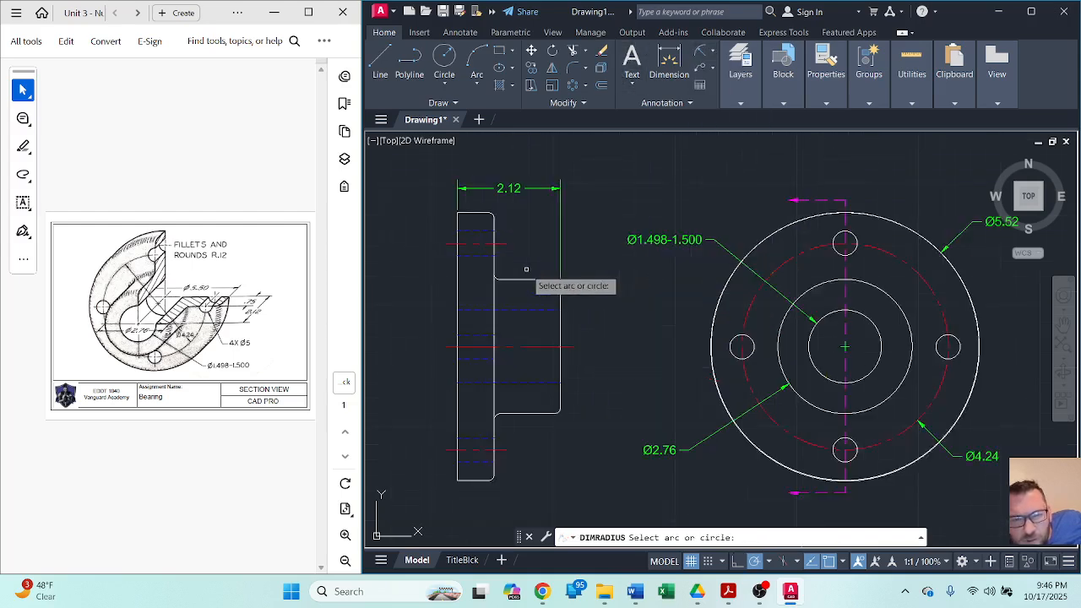
pyautogui.click(477, 281)
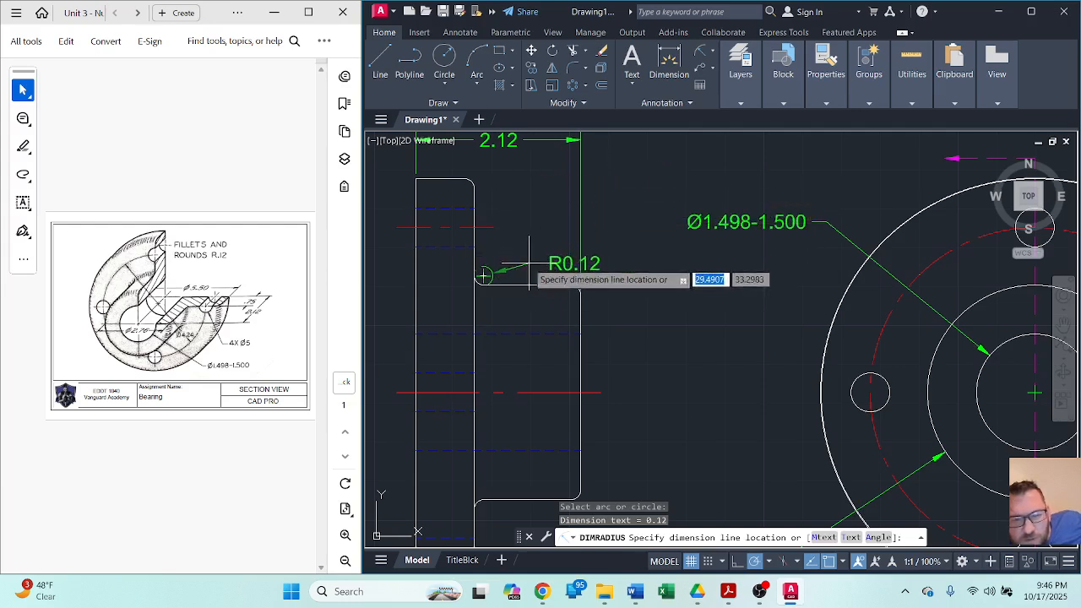
pyautogui.press('Escape')
# Add a radius dimension to the upper fillet between hub and flange in the section view, with its text at the fillet's upper left.
pyautogui.scroll(-5, 760, 278)
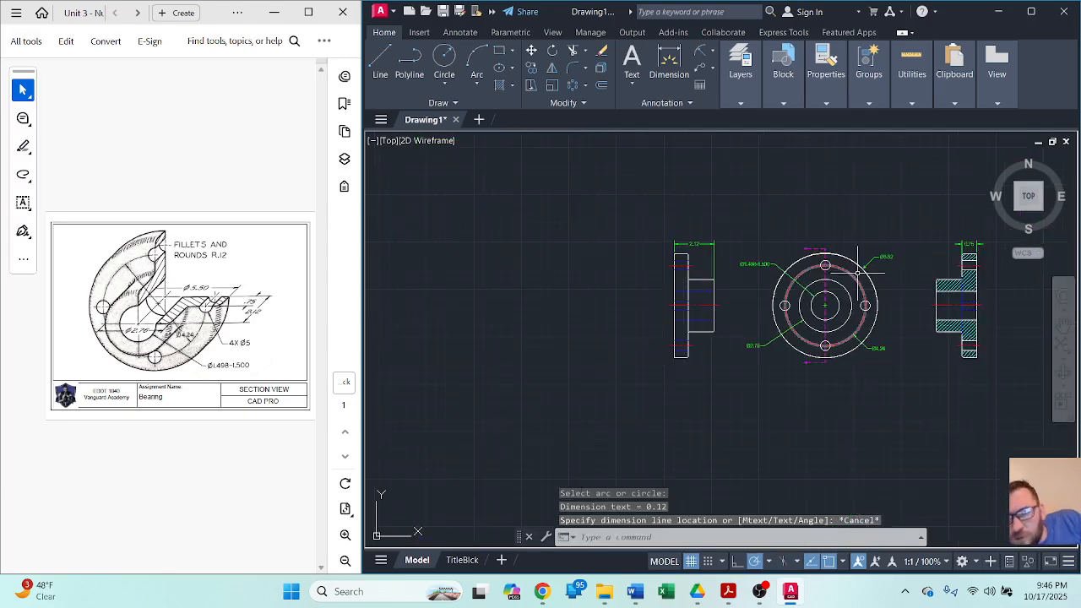
pyautogui.scroll(4, 938, 277)
pyautogui.moveTo(937, 277); pyautogui.dragTo(713, 297, button='middle')
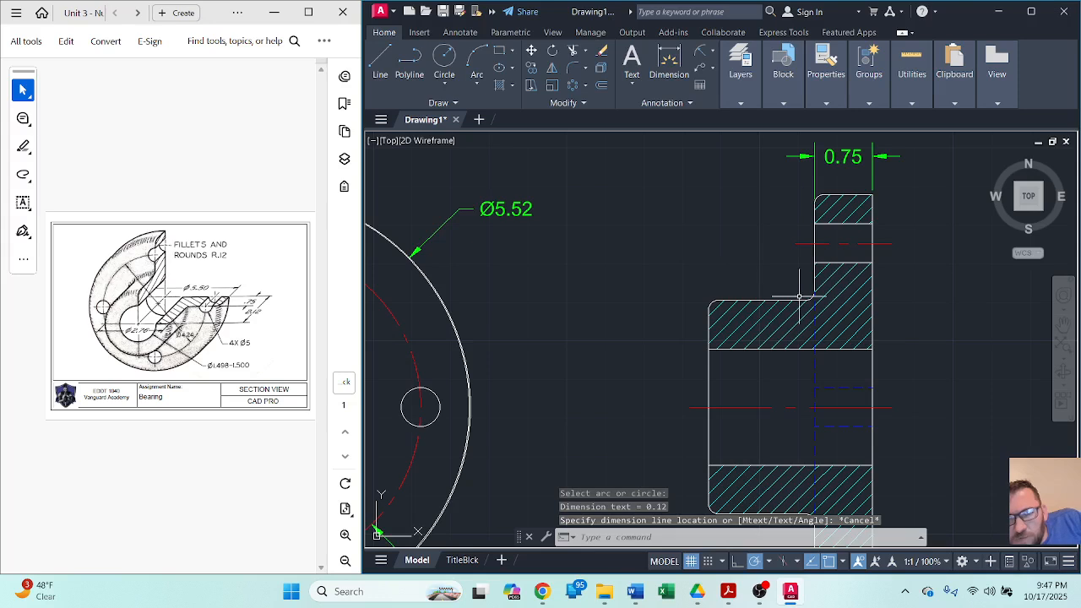
pyautogui.press('Return')
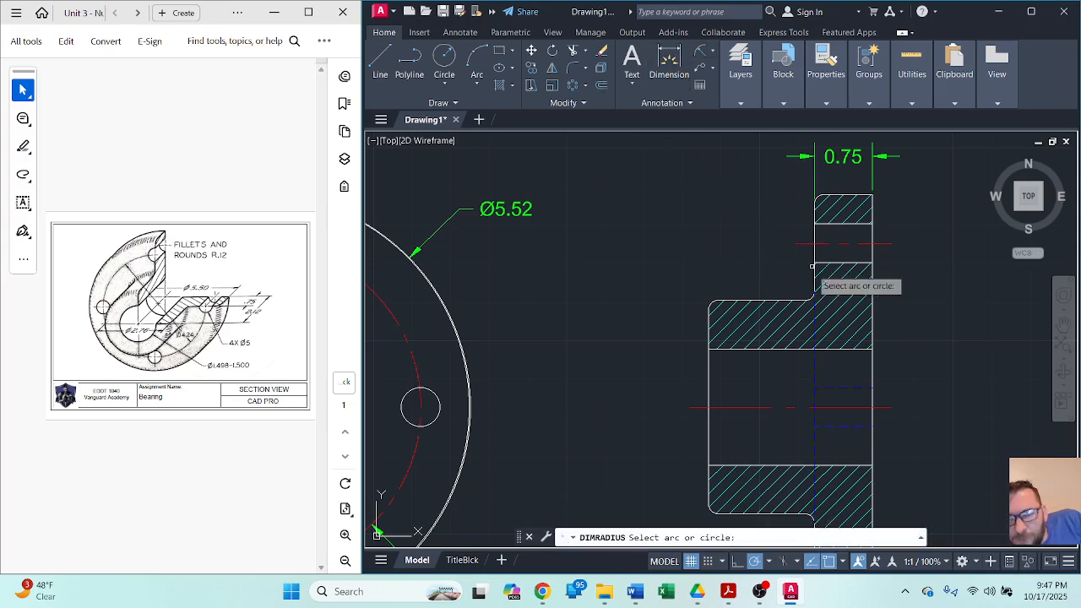
pyautogui.click(807, 297)
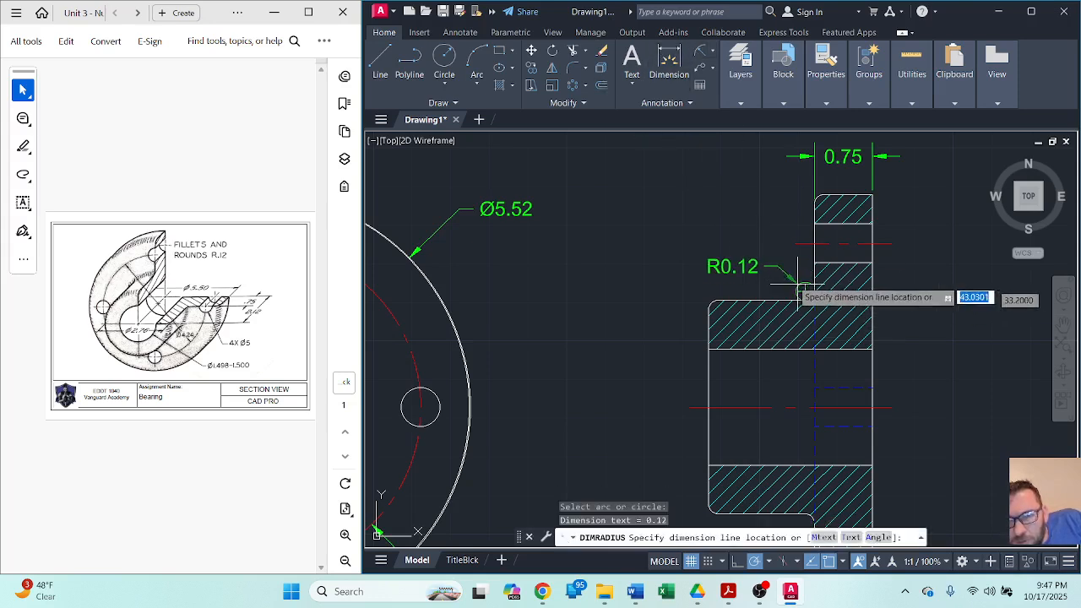
pyautogui.click(731, 247)
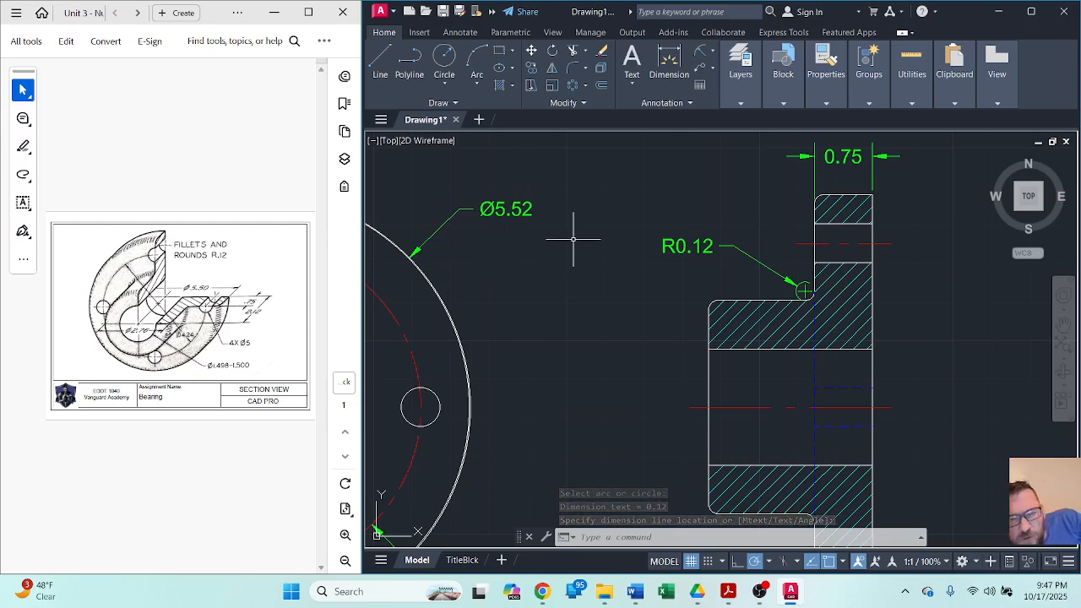
# Prefix the section view's radius dimension text so that it reads FILLETS AND ROUNDS R0.12.
pyautogui.doubleClick(672, 245)
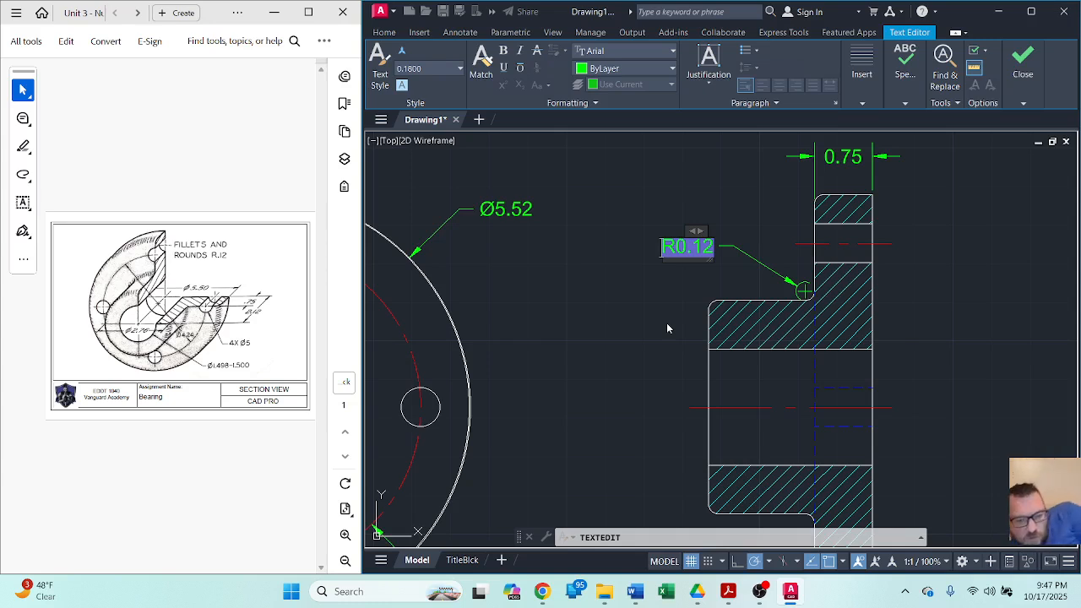
pyautogui.write('Fille')
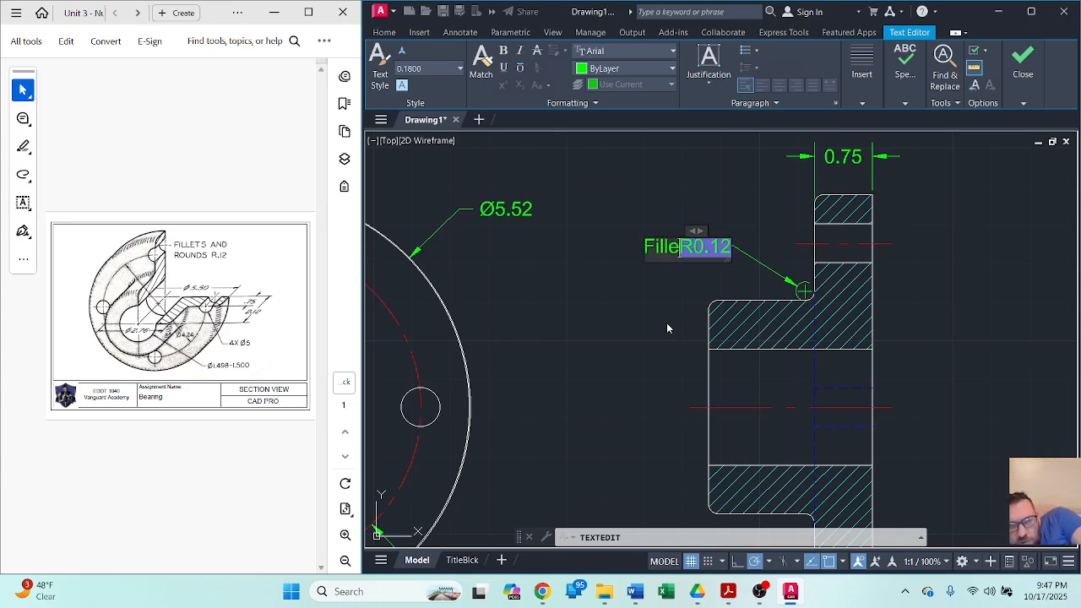
pyautogui.press('BackSpace')
pyautogui.press('BackSpace')
pyautogui.press('BackSpace')
pyautogui.press('BackSpace')
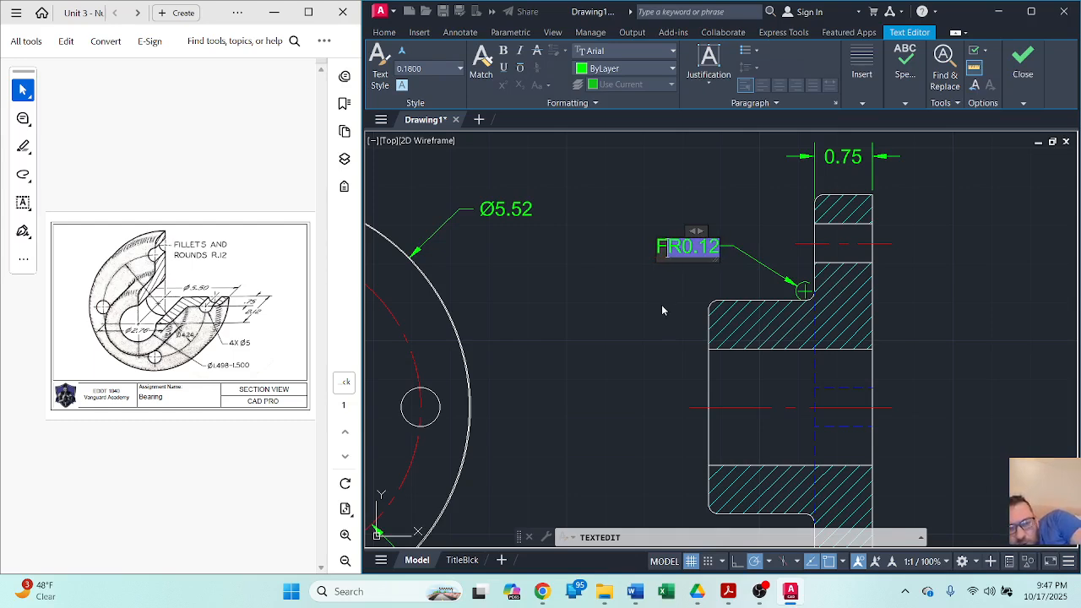
pyautogui.write('f')
pyautogui.press('BackSpace')
pyautogui.press('capslock')
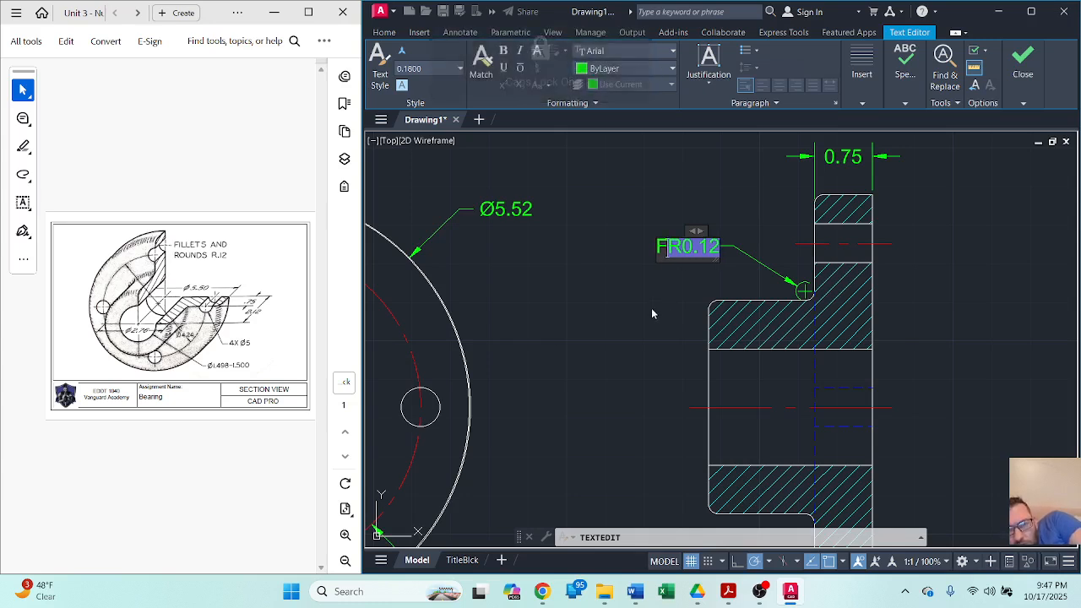
pyautogui.write('ILLET')
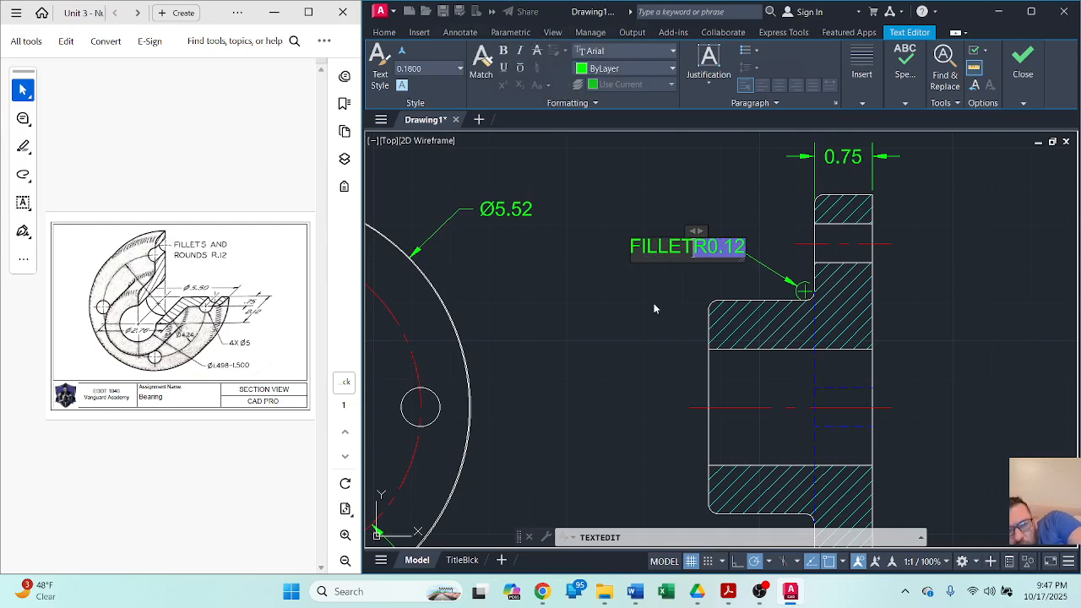
pyautogui.write('S AND RO')
pyautogui.write('UNDS')
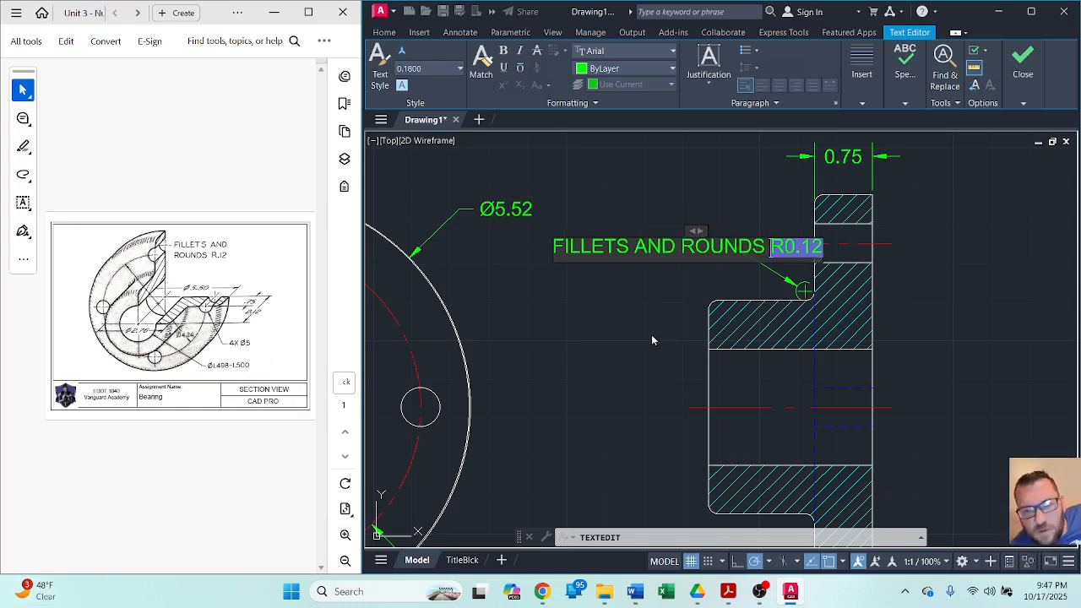
pyautogui.click(652, 340)
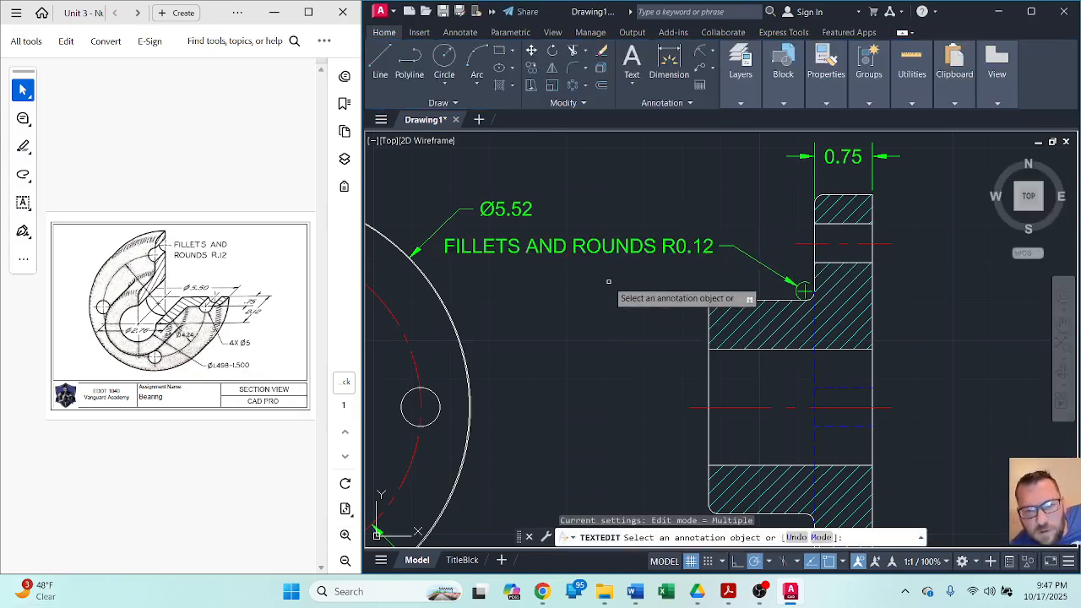
# Move the FILLETS AND ROUNDS note up, level with the section view's 0.75 dimension and clear of the front view's outer diameter text.
pyautogui.scroll(-2, 608, 282)
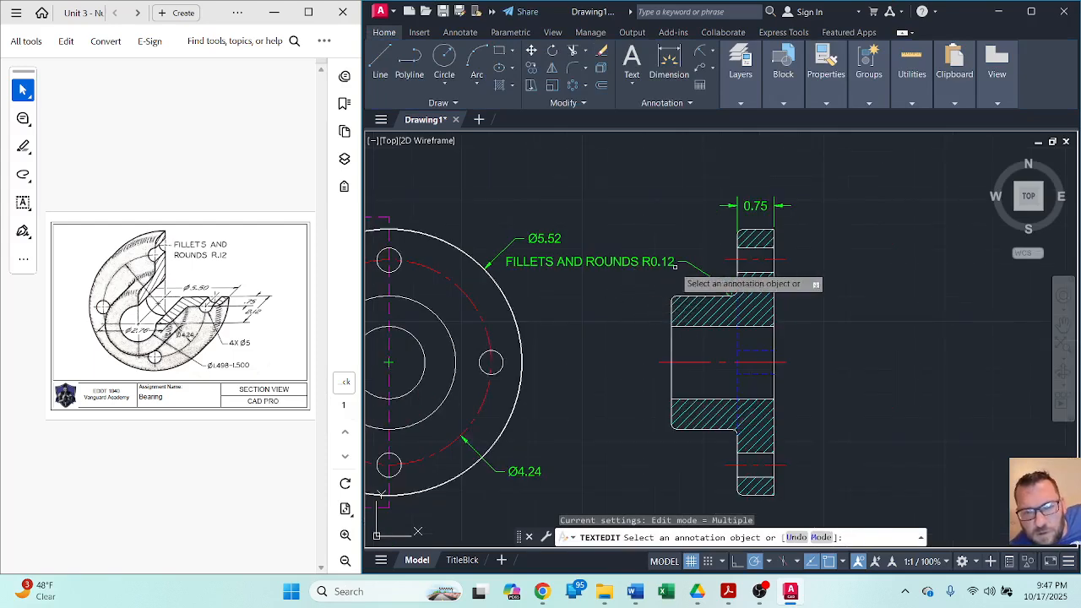
pyautogui.press('Escape')
pyautogui.click(698, 266)
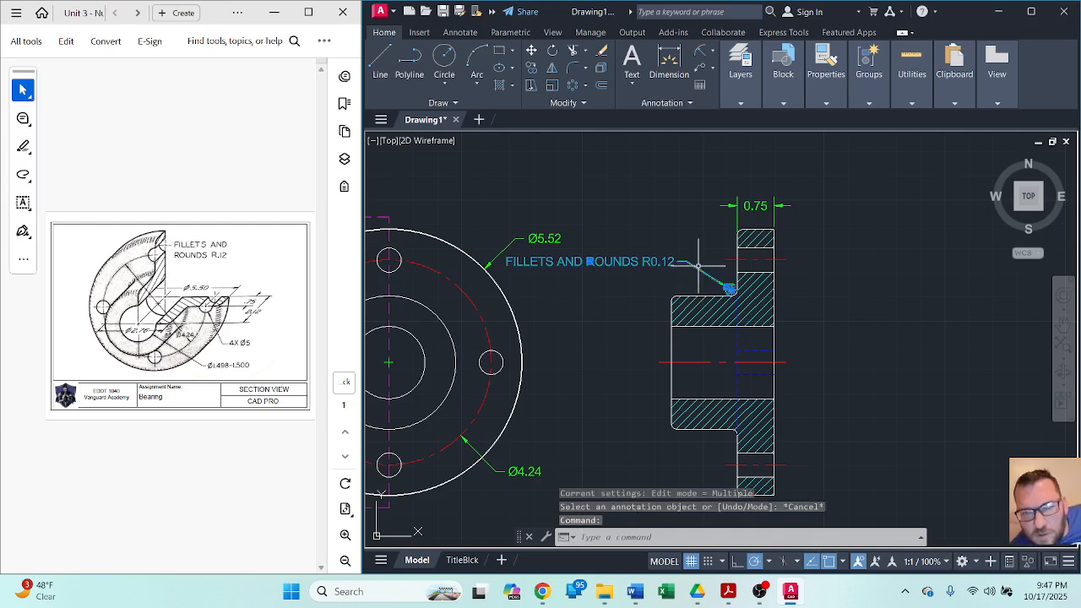
pyautogui.click(589, 261)
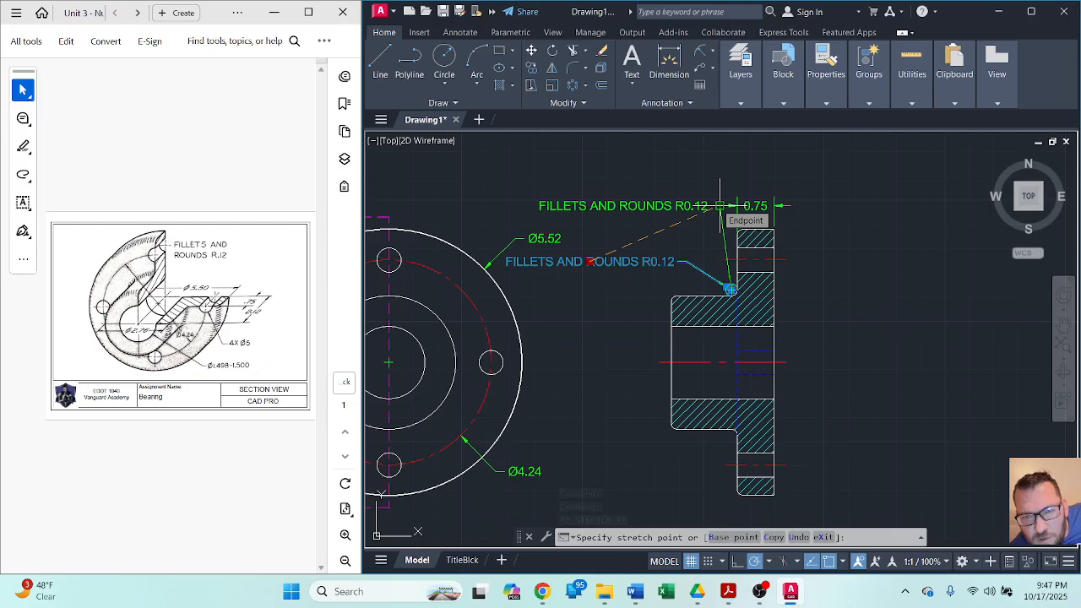
pyautogui.click(663, 205)
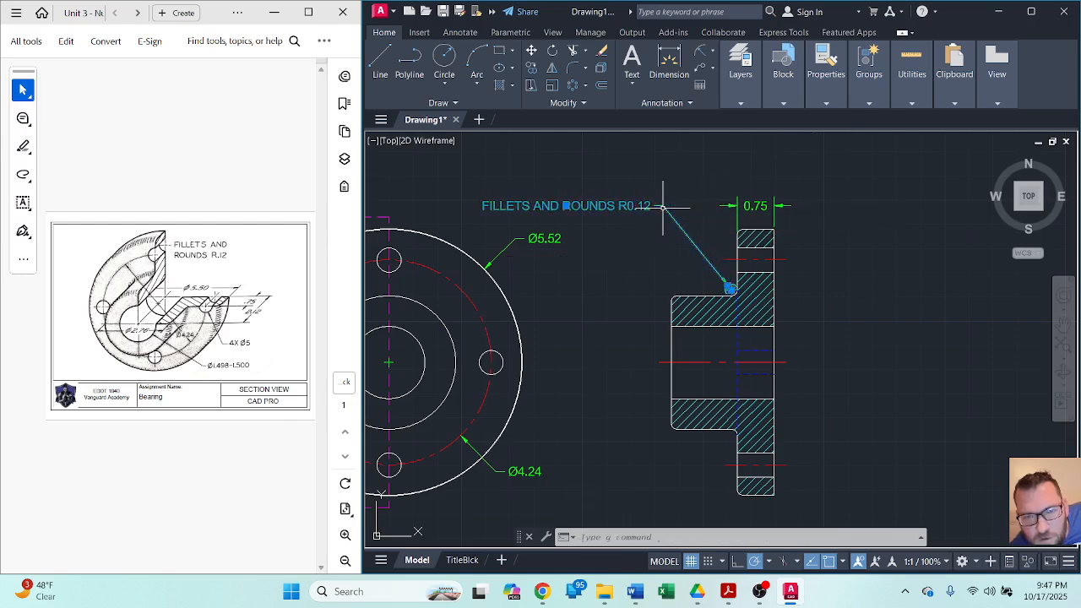
pyautogui.press('Escape')
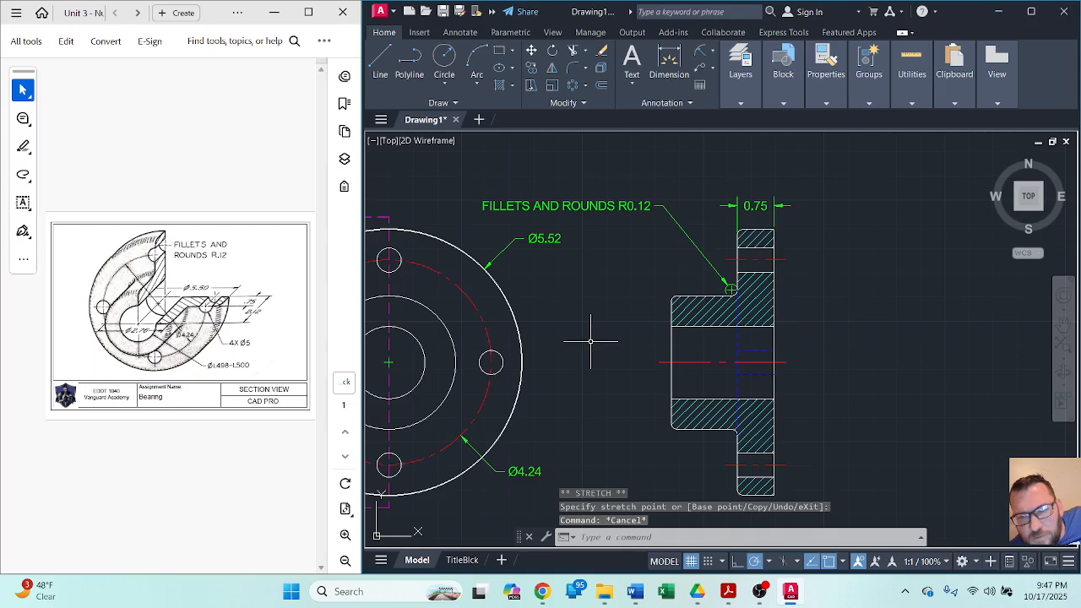
# Add a diameter dimension to the front view's right bolt hole, with its text outside the outer circle.
pyautogui.scroll(-2, 592, 381)
pyautogui.scroll(-1, 639, 362)
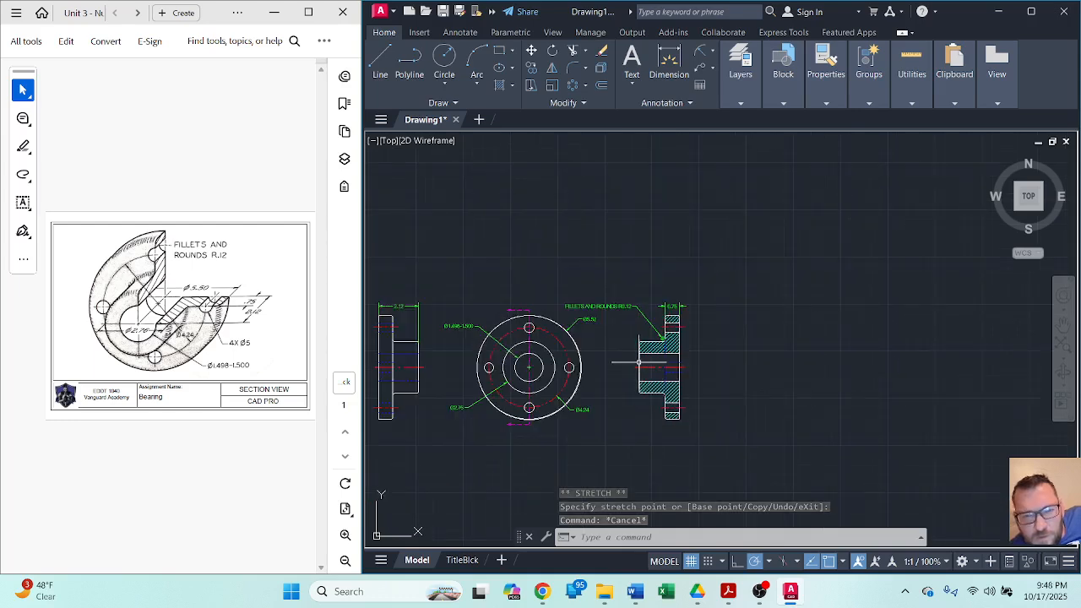
pyautogui.moveTo(639, 363); pyautogui.dragTo(708, 322, button='middle')
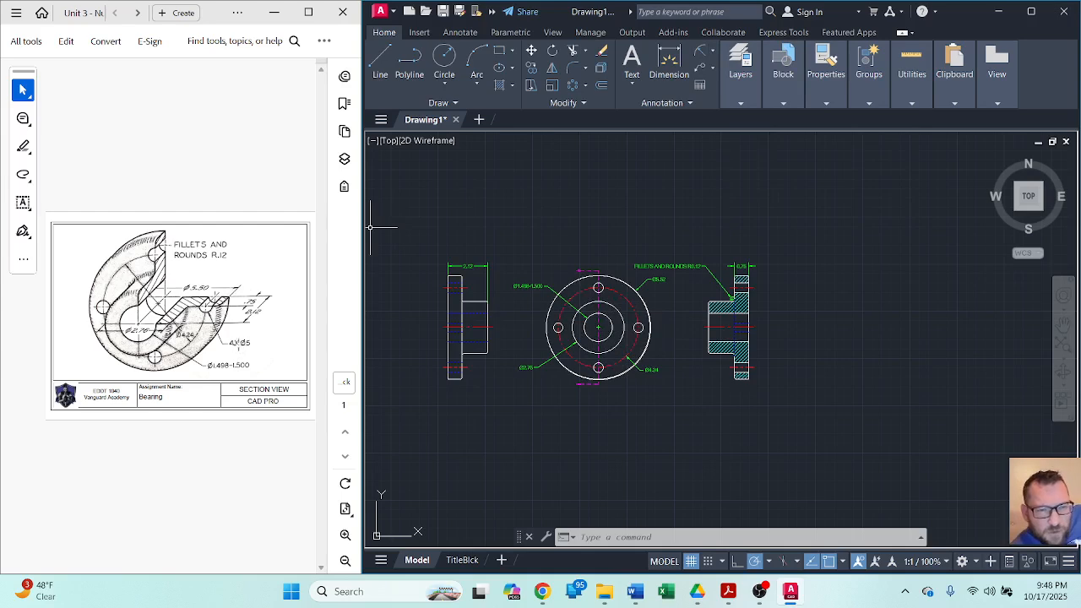
pyautogui.click(712, 52)
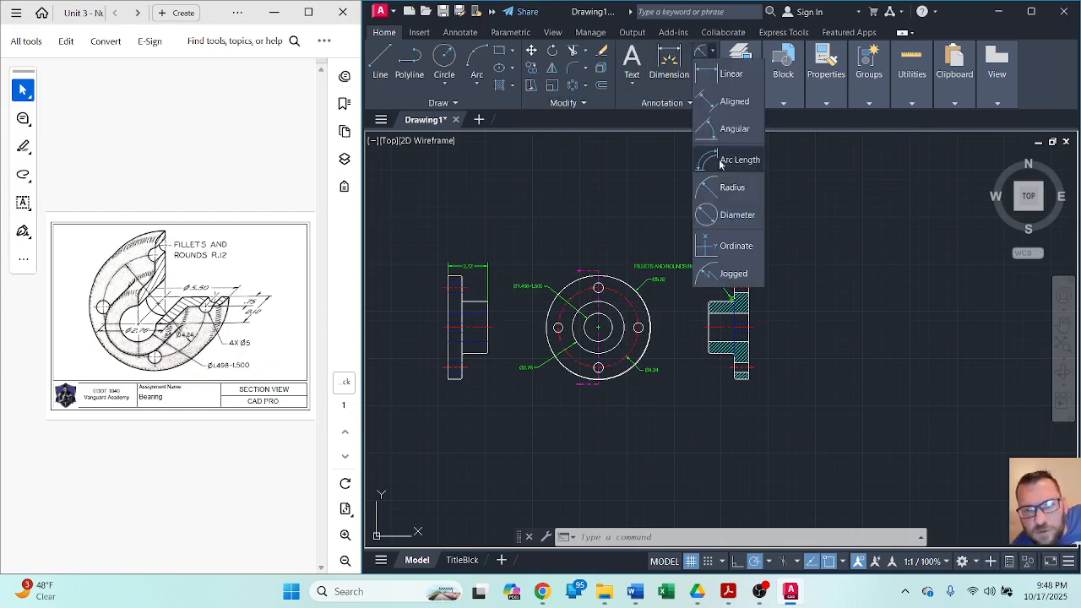
pyautogui.click(726, 213)
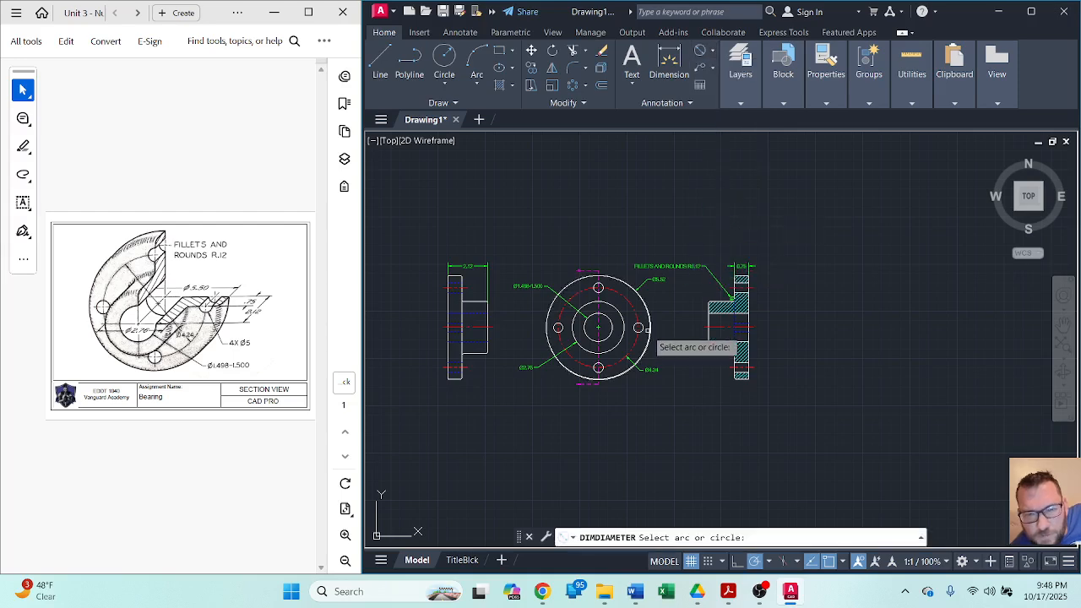
pyautogui.click(643, 328)
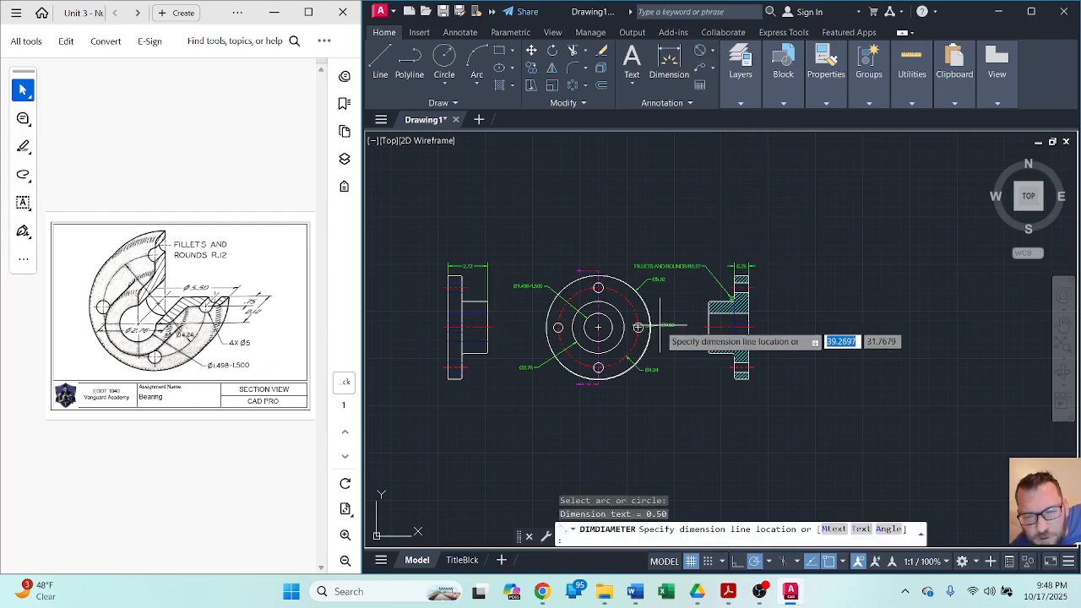
pyautogui.click(667, 325)
# Prefix the bolt hole's diameter dimension text so that it reads 4X Ø0.50.
pyautogui.scroll(2, 680, 325)
pyautogui.scroll(3, 680, 326)
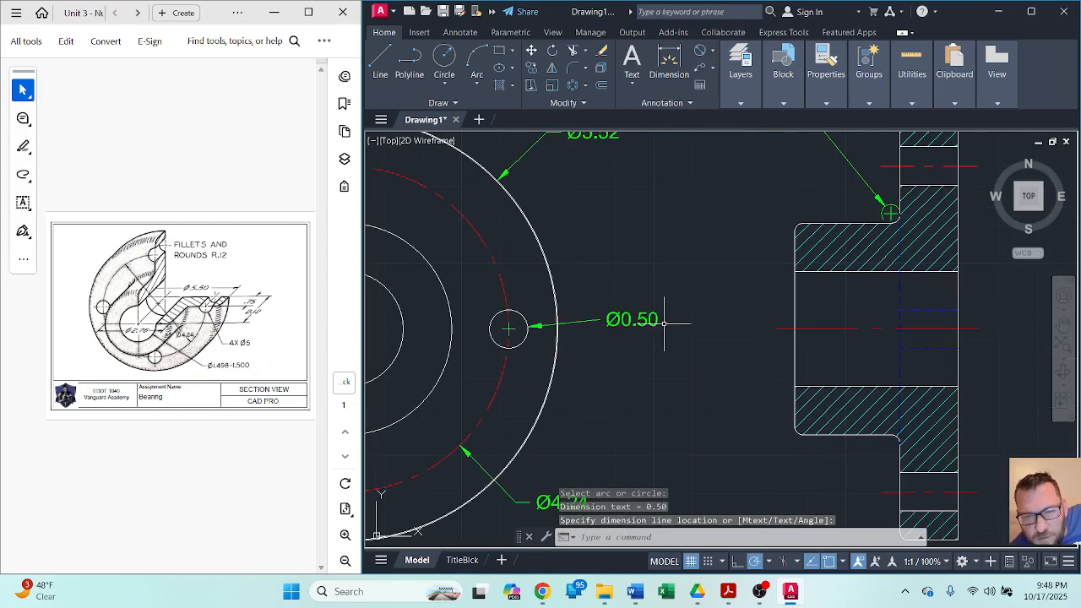
pyautogui.click(650, 319)
pyautogui.doubleClick(639, 322)
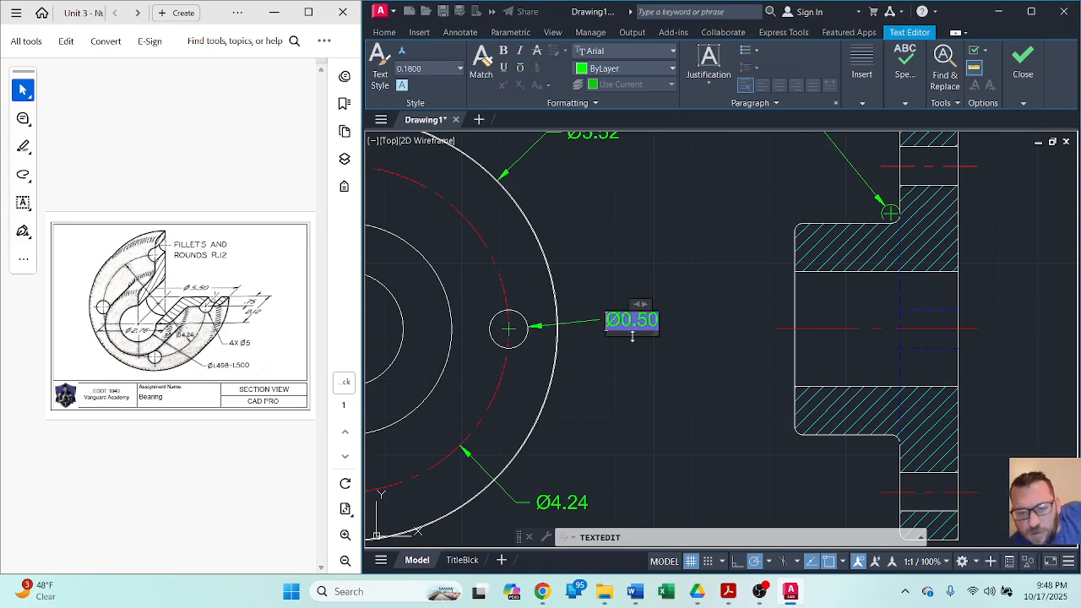
pyautogui.write('4')
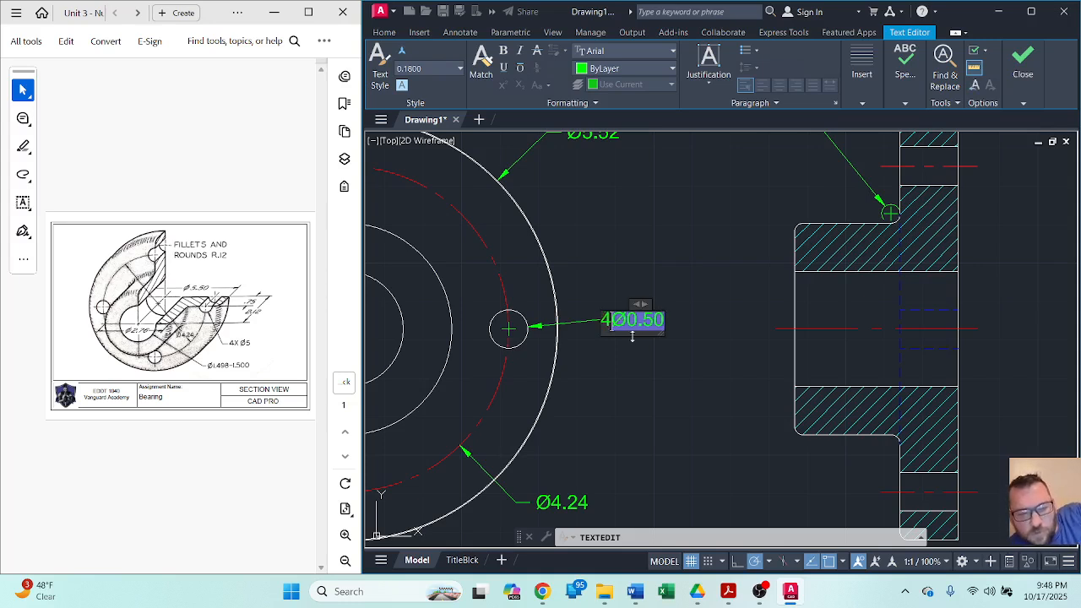
pyautogui.write('X')
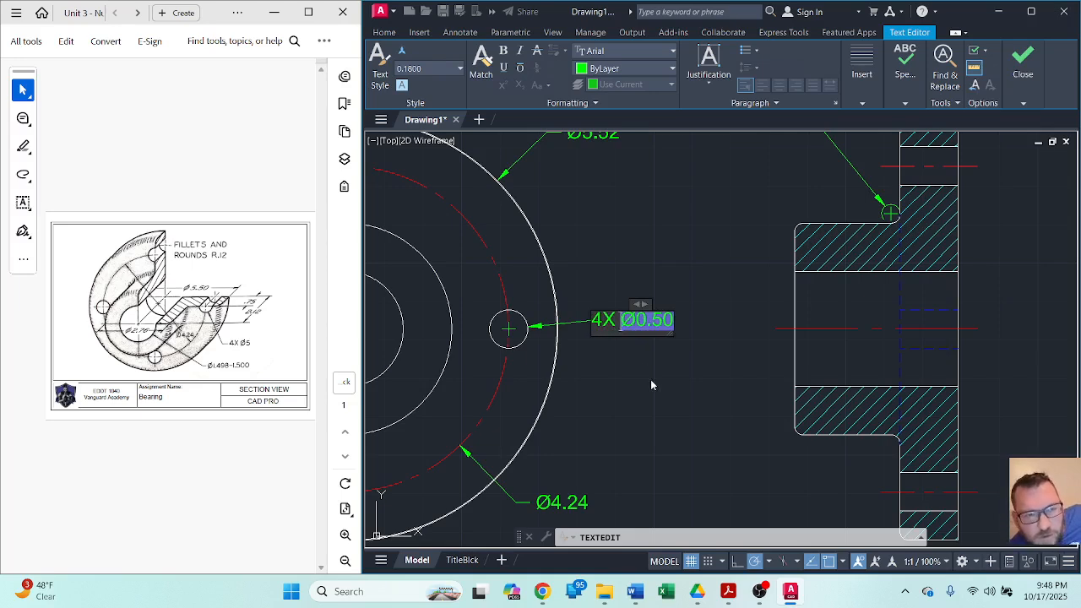
pyautogui.click(651, 380)
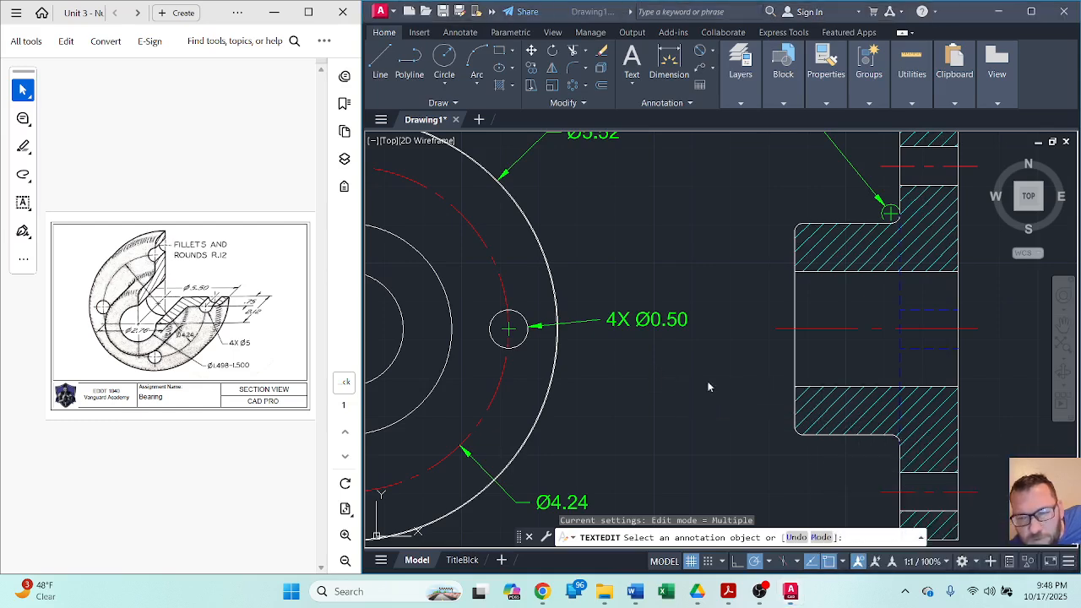
# Finish the dimension text editing and switch from model space to the TitleBlck layout.
pyautogui.scroll(-6, 685, 387)
pyautogui.scroll(3, 685, 390)
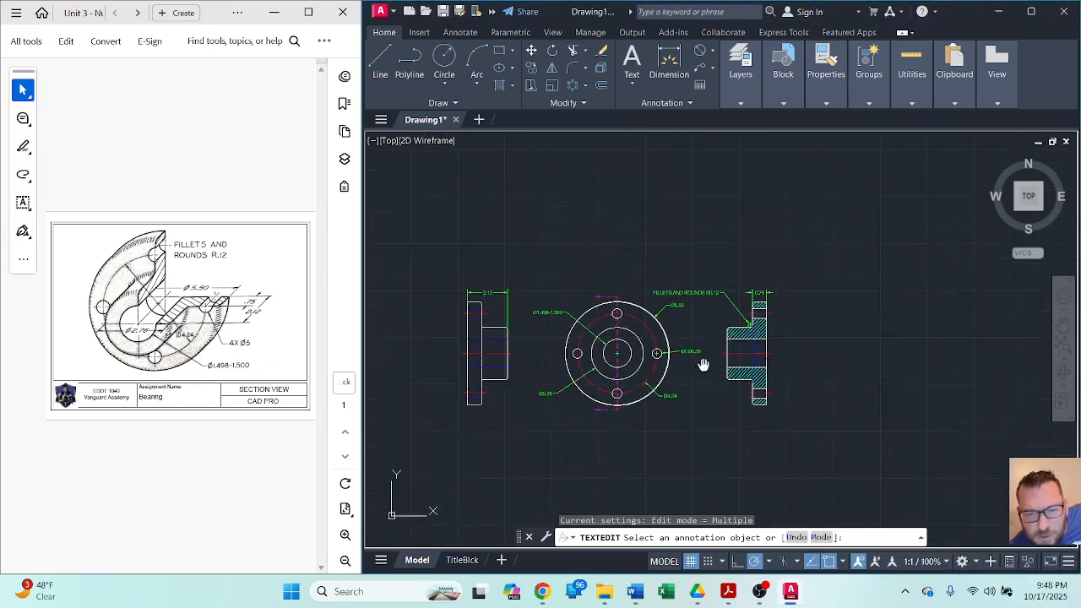
pyautogui.scroll(-2, 671, 471)
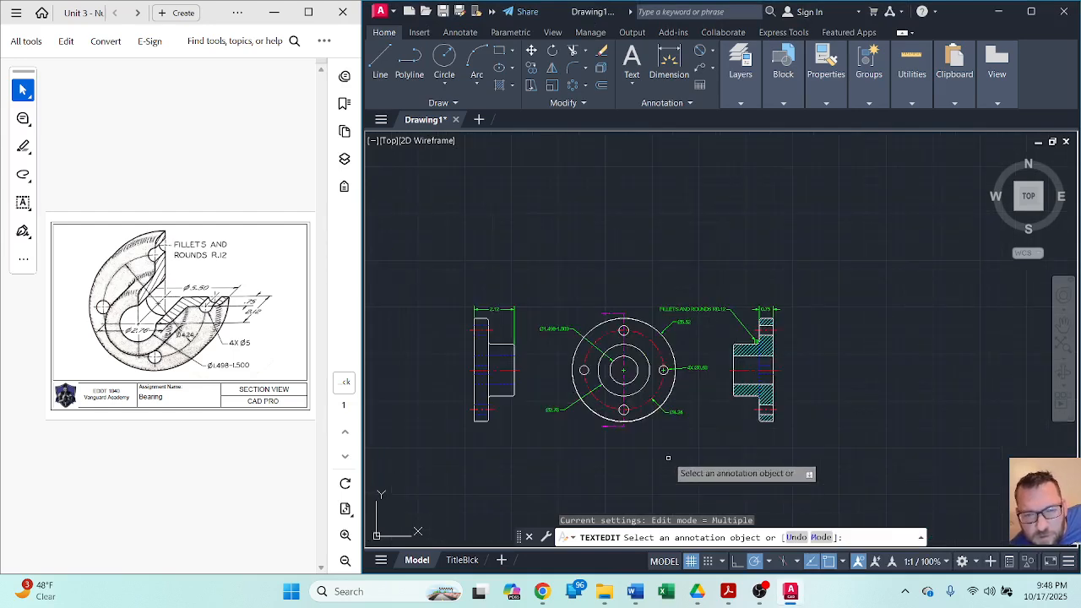
pyautogui.moveTo(456, 568)
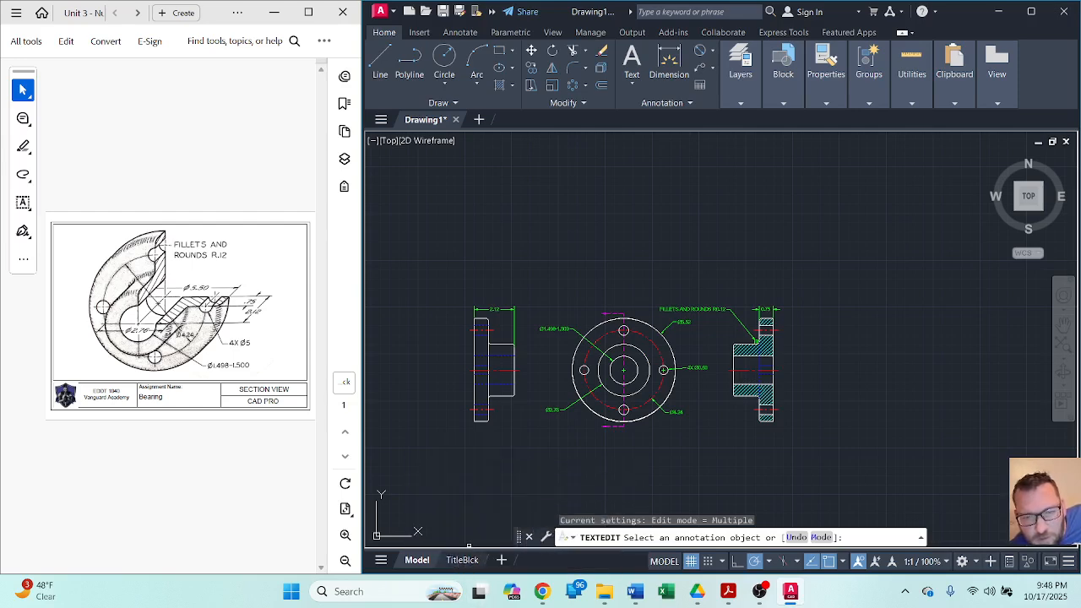
pyautogui.press('Escape')
pyautogui.click(467, 559)
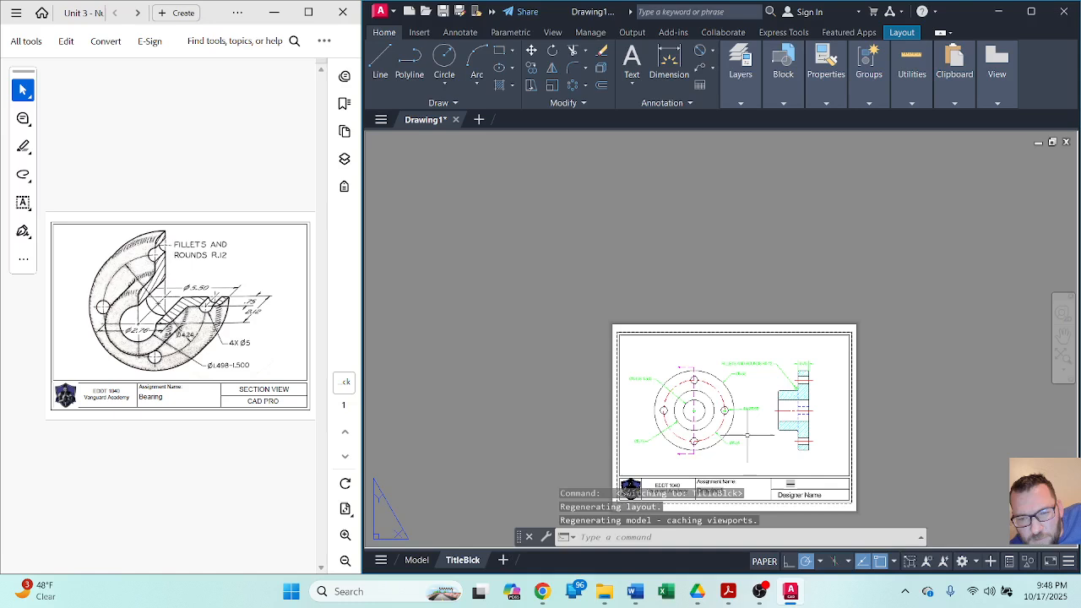
pyautogui.moveTo(747, 435); pyautogui.dragTo(721, 314, button='middle')
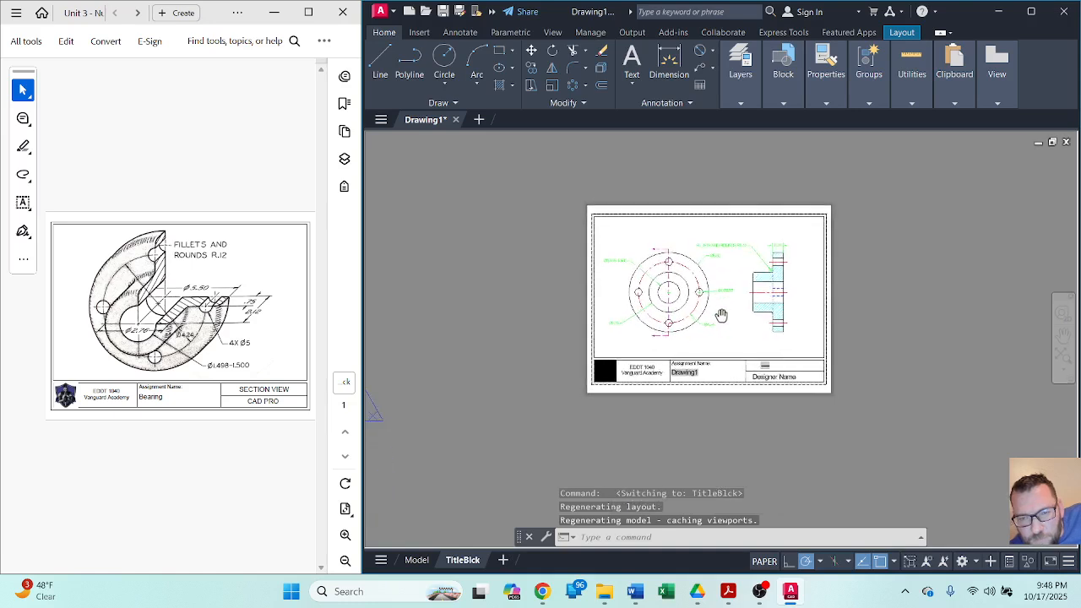
# Zoom the TitleBlck layout's viewport to its extents so all the bearing views fit inside, and return to paper space.
pyautogui.click(764, 562)
pyautogui.middleClick(735, 315)
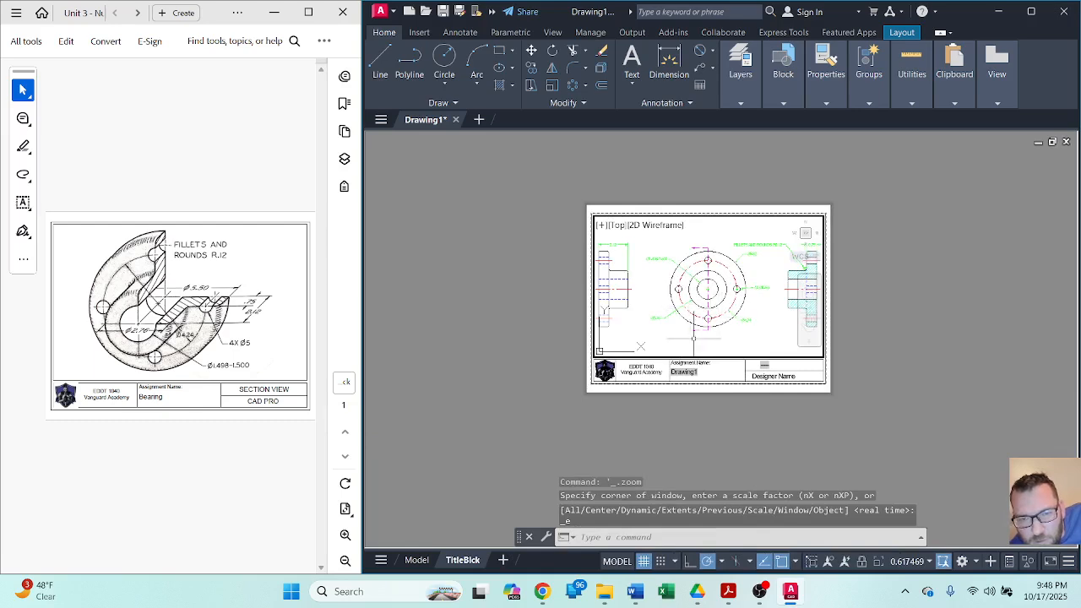
pyautogui.click(616, 562)
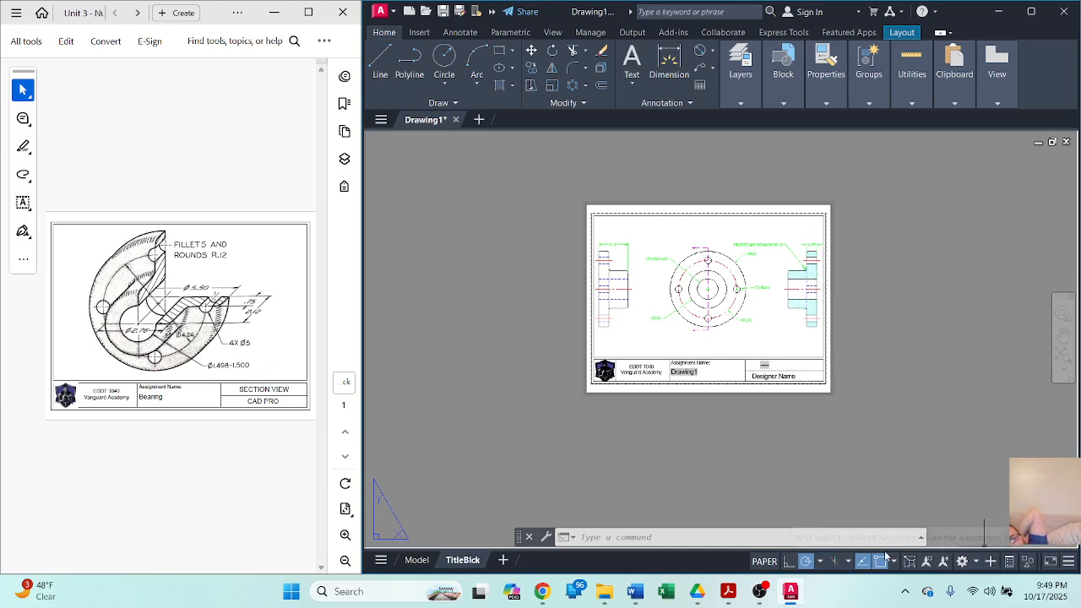
# Set the layout viewport's scale to 60% and return to paper space.
pyautogui.click(765, 561)
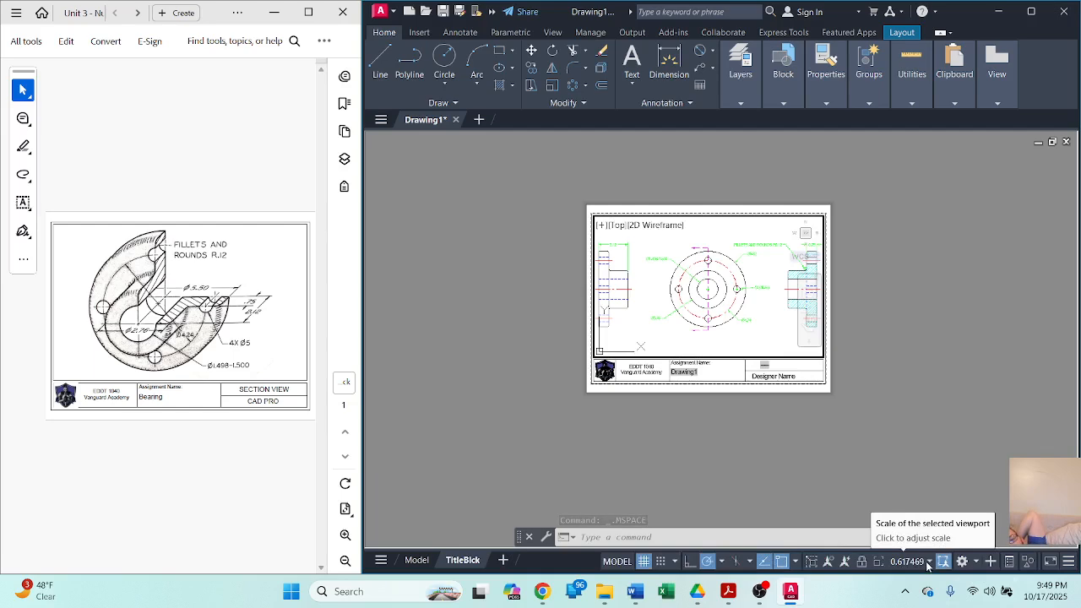
pyautogui.click(927, 566)
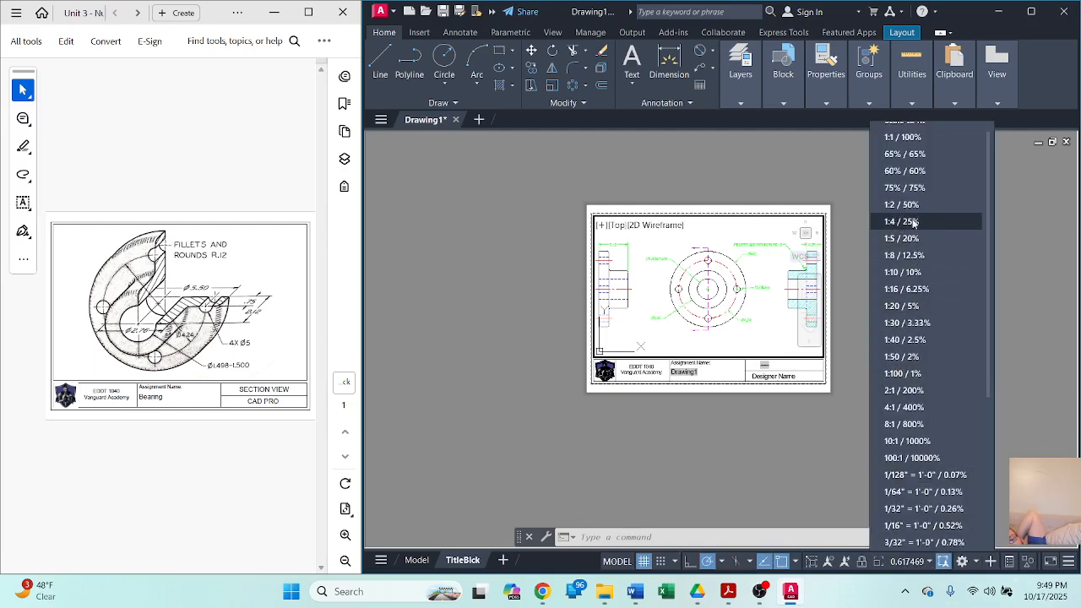
pyautogui.click(918, 170)
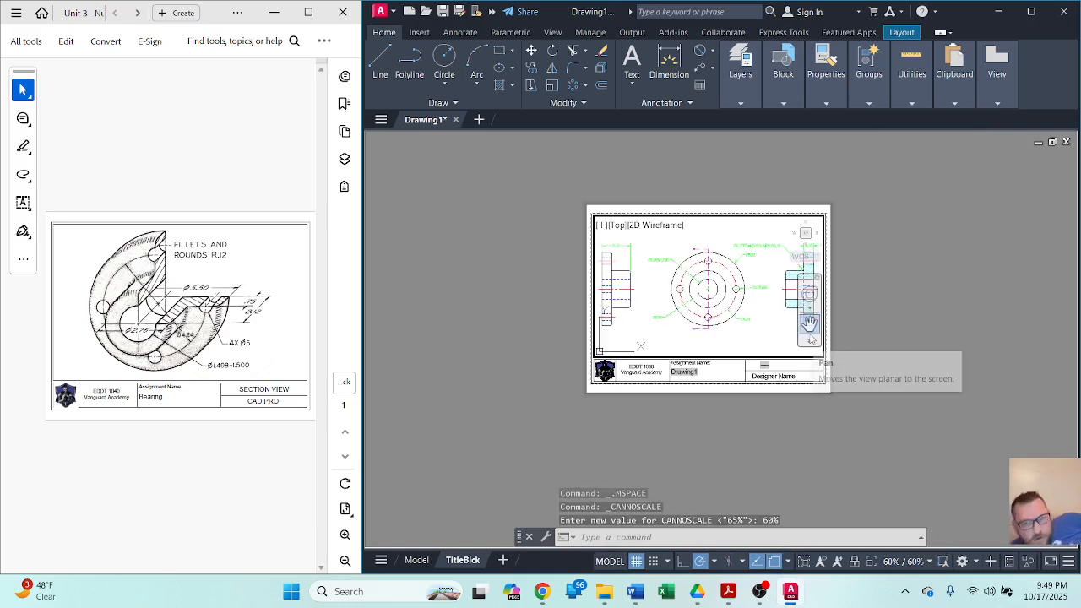
pyautogui.click(619, 562)
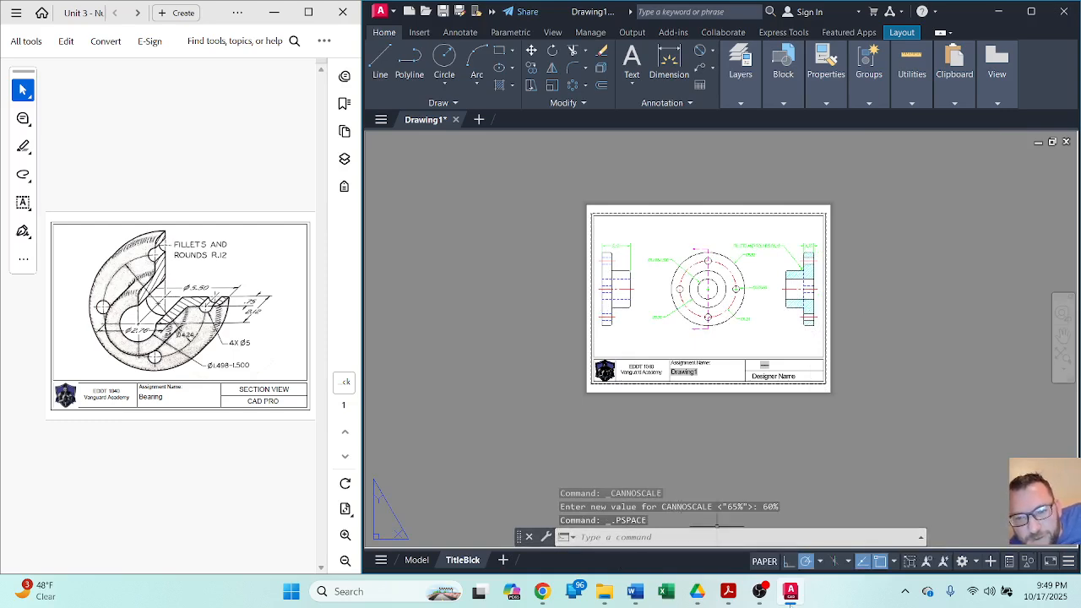
pyautogui.click(763, 592)
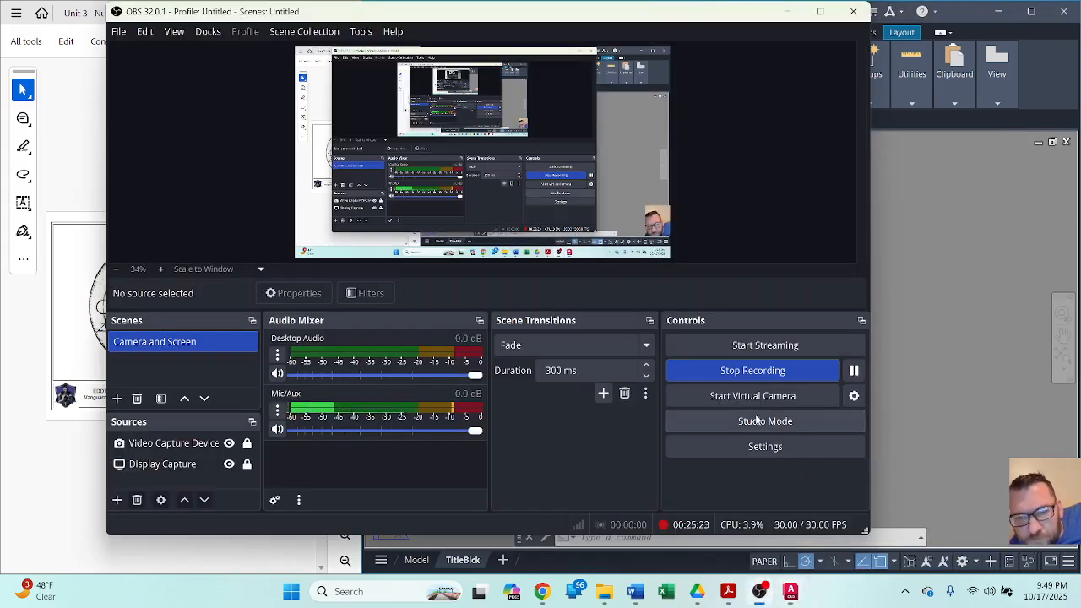